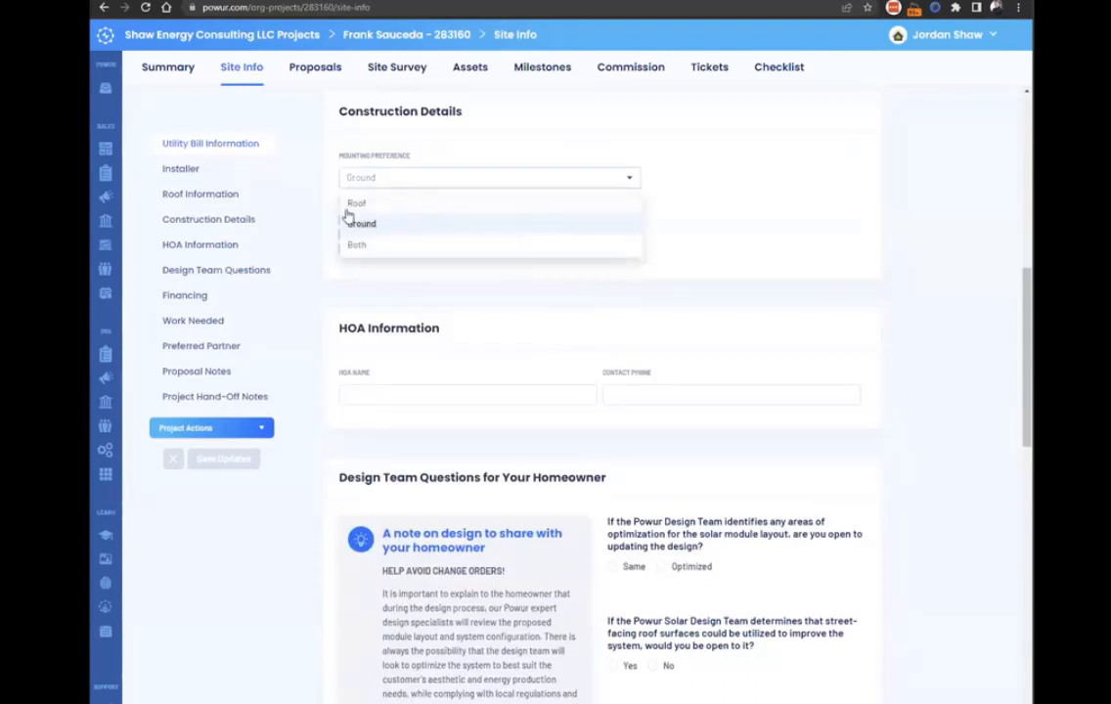
Set the construction mounting preference to Ground and save the site info updates.
{"action": "left_click", "coordinate": [379, 223]}
{"action": "scroll", "coordinate": [776, 335], "scroll_direction": "down", "scroll_amount": 4}
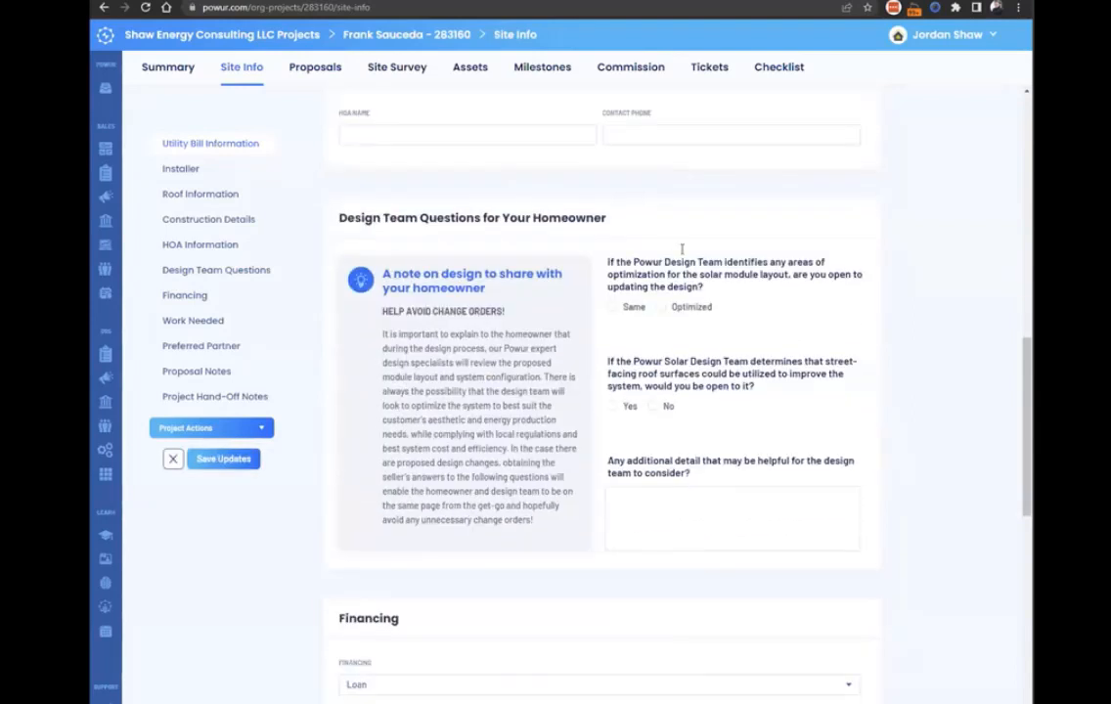
{"action": "scroll", "coordinate": [616, 206], "scroll_direction": "down", "scroll_amount": 2}
{"action": "left_click", "coordinate": [225, 459]}
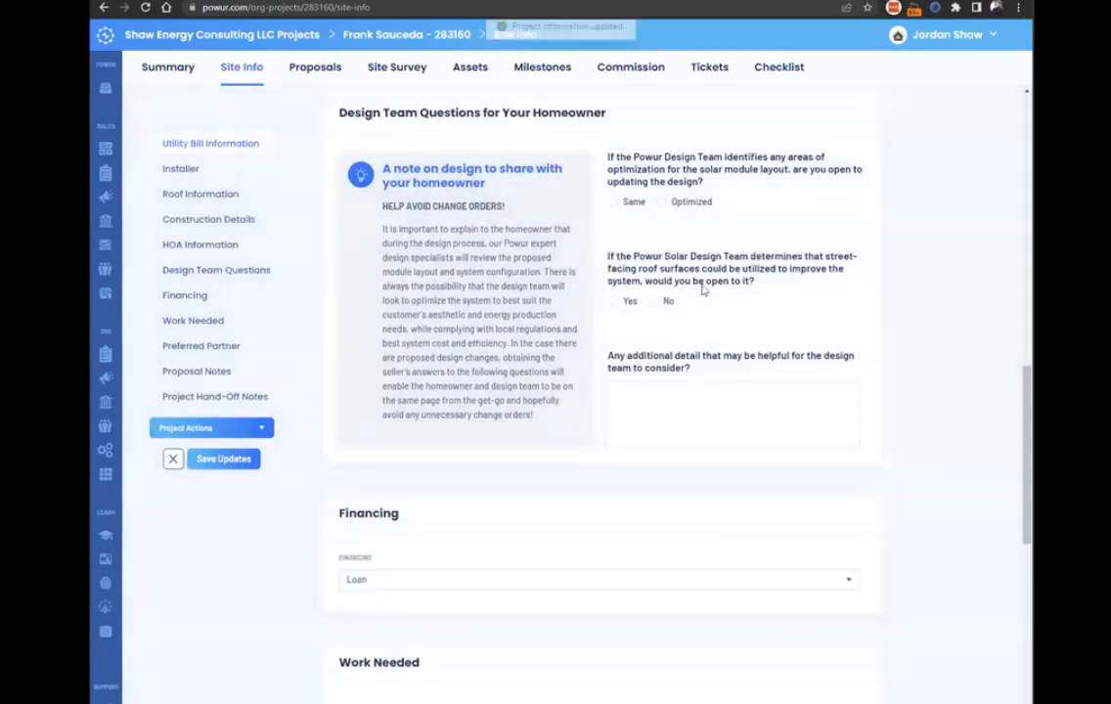
Open the project's Proposals section and look over the proposal request options among the project actions.
{"action": "left_click", "coordinate": [313, 68]}
{"action": "left_click", "coordinate": [260, 286]}
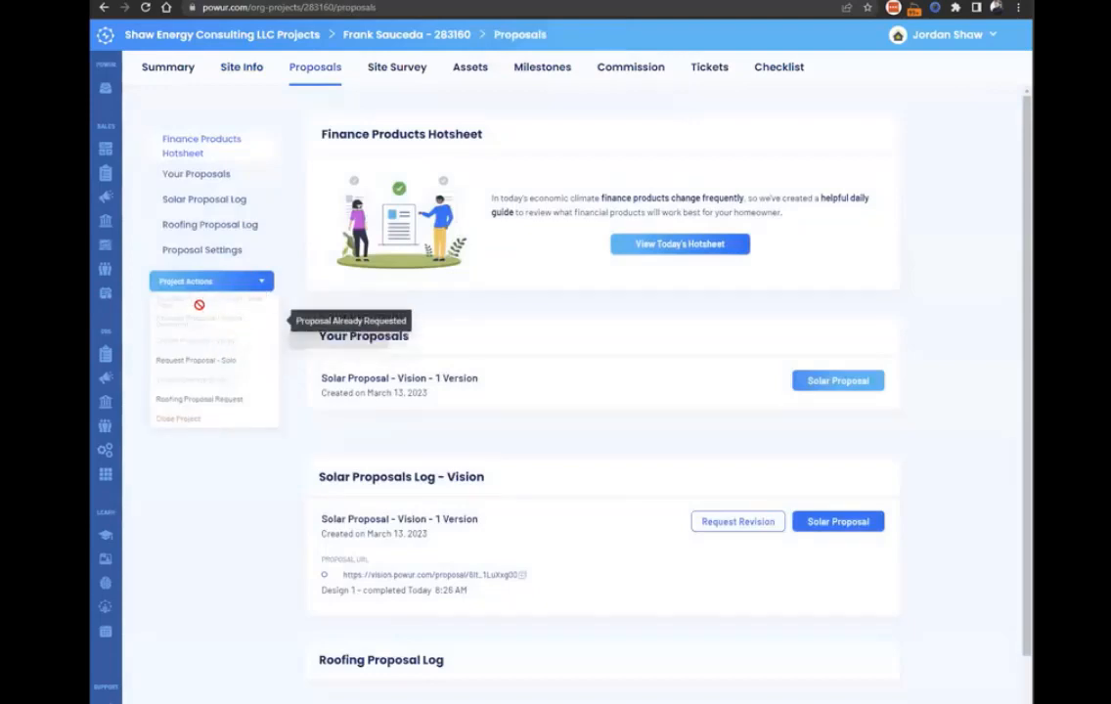
{"action": "left_click", "coordinate": [414, 344]}
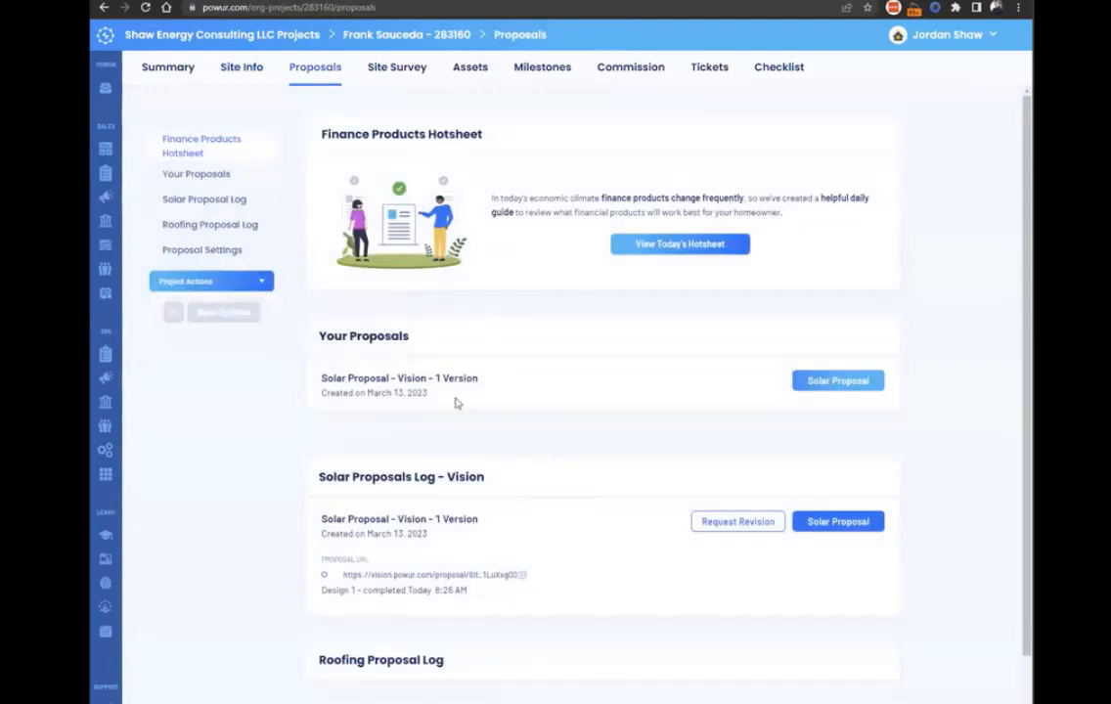
{"action": "left_click", "coordinate": [240, 284]}
Switch to Gmail and check the subject of the Design Request Complete email for this homeowner's proposal.
{"action": "left_click", "coordinate": [255, 2]}
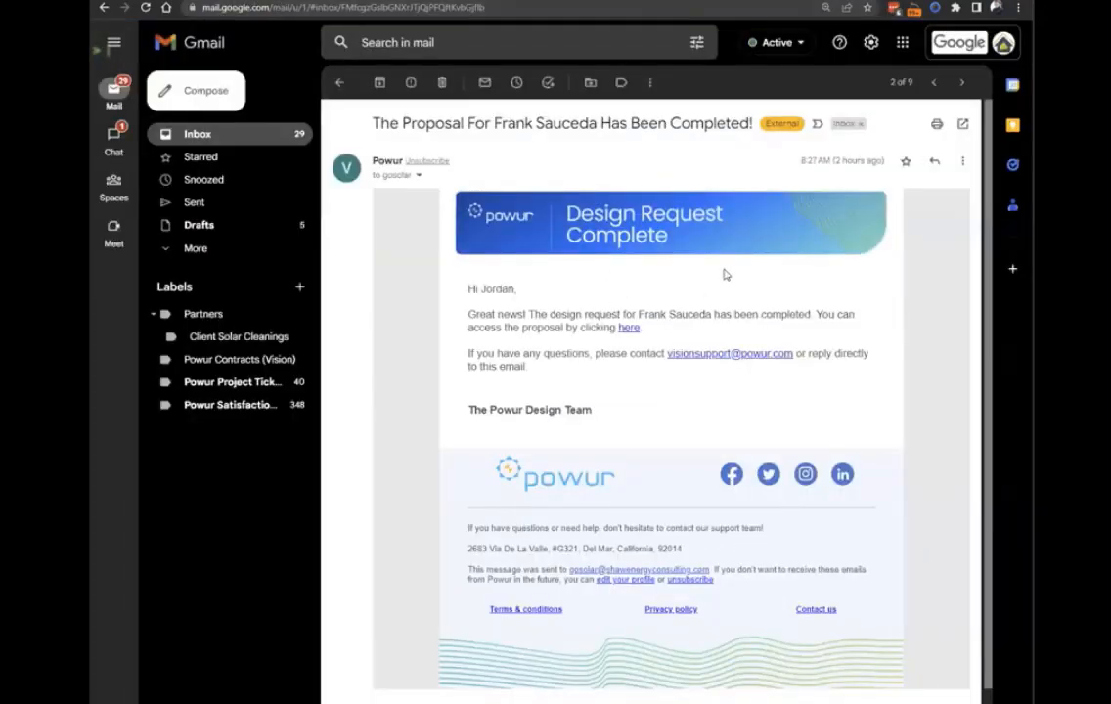
{"action": "left_click_drag", "start_coordinate": [741, 123], "coordinate": [506, 125]}
{"action": "left_click", "coordinate": [504, 129]}
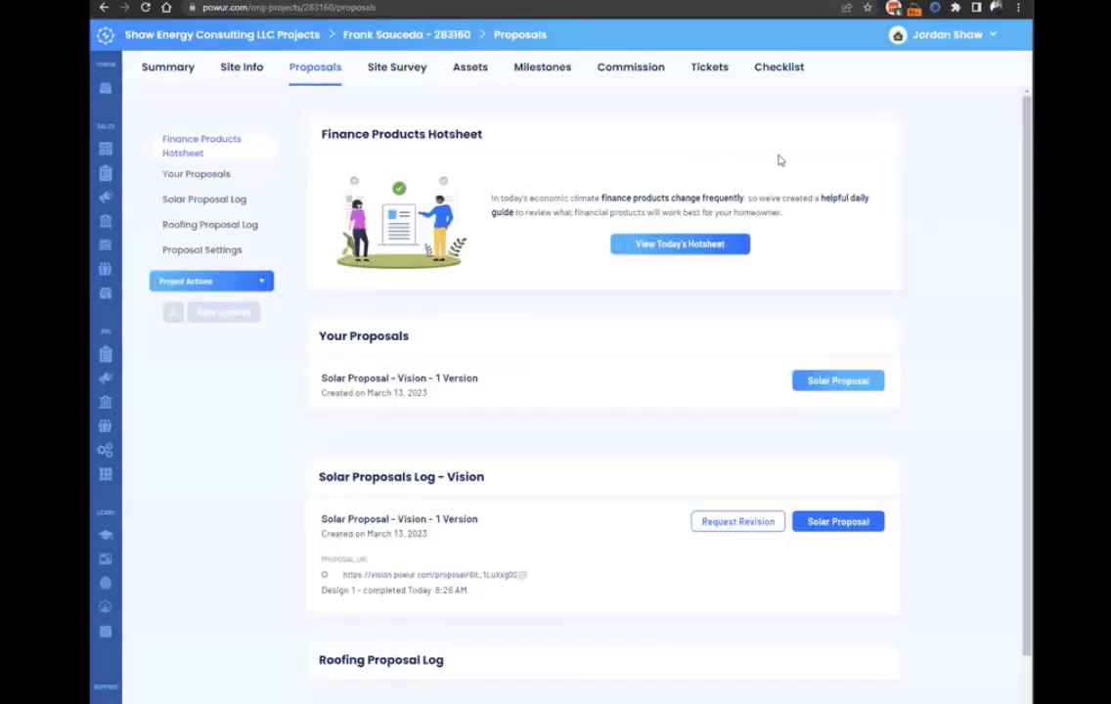
Open the solar proposal from the Solar Proposals Log - Vision on the project's Proposals page.
{"action": "scroll", "coordinate": [664, 369], "scroll_direction": "down", "scroll_amount": 2}
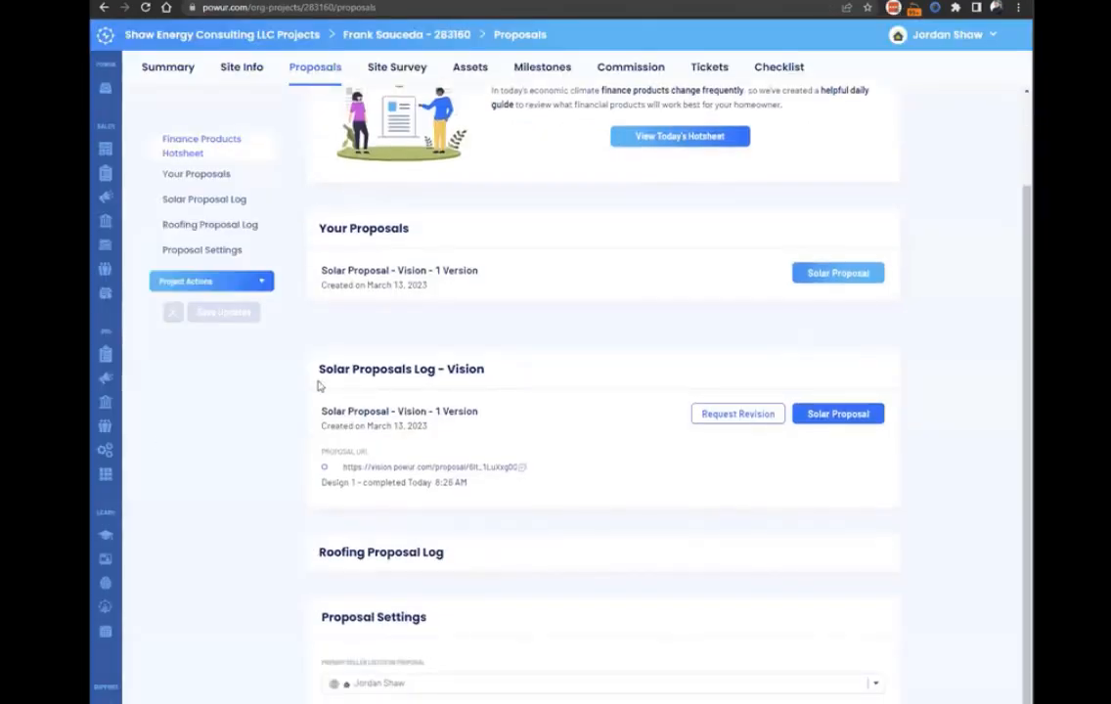
{"action": "left_click_drag", "start_coordinate": [526, 363], "coordinate": [313, 384]}
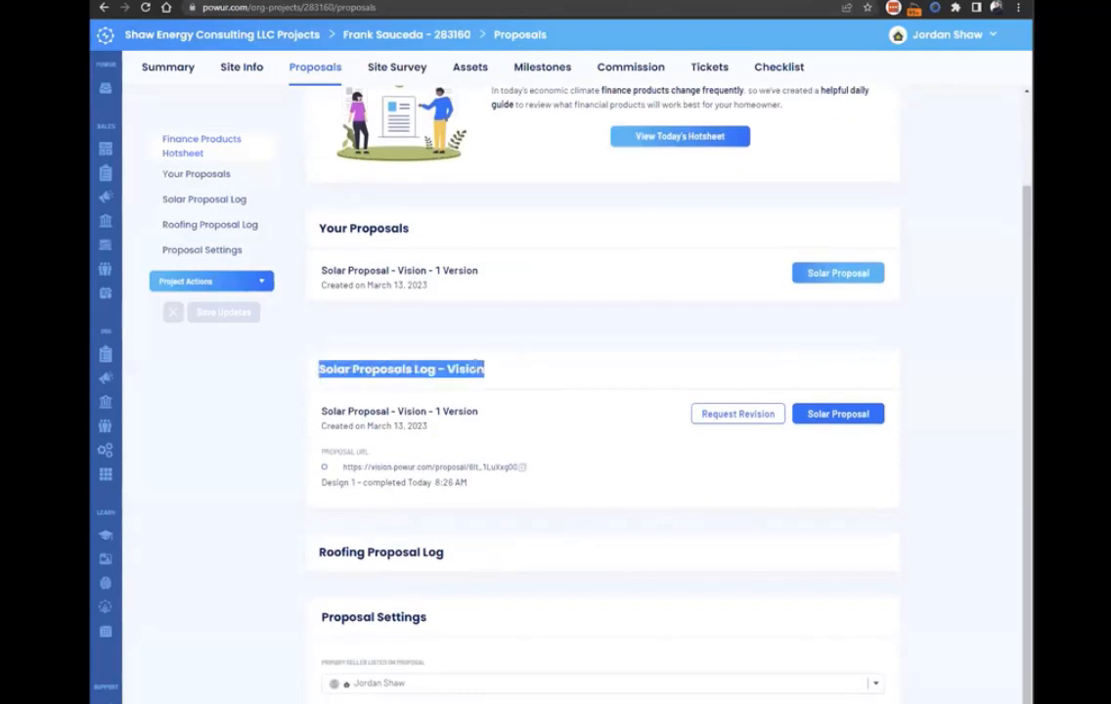
{"action": "left_click", "coordinate": [542, 367]}
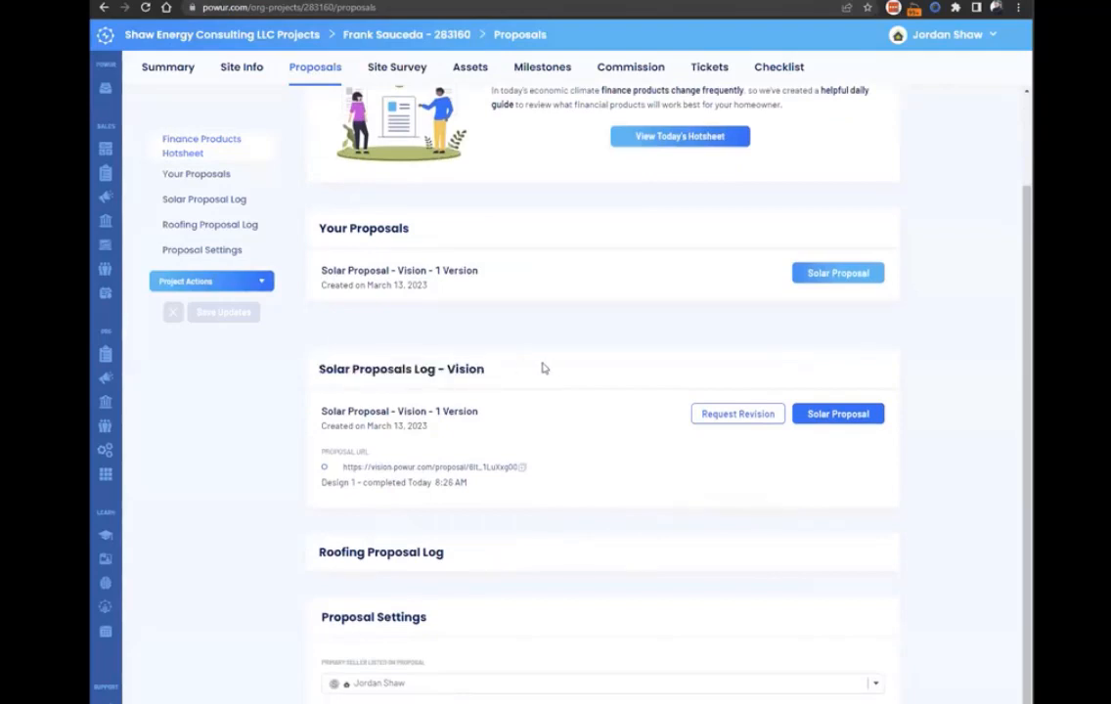
{"action": "left_click", "coordinate": [836, 419]}
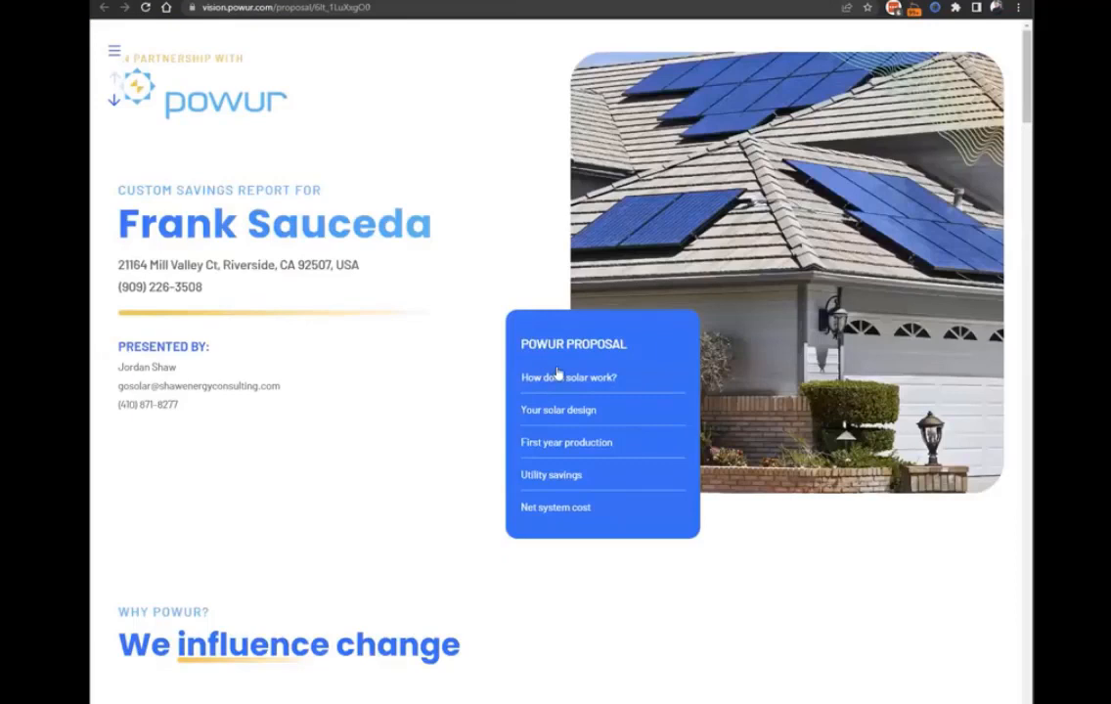
Review the proposal's cover page and the "We influence change" section with its partnerships and ratings.
{"action": "scroll", "coordinate": [528, 339], "scroll_direction": "down", "scroll_amount": 3}
{"action": "scroll", "coordinate": [573, 371], "scroll_direction": "down", "scroll_amount": 3}
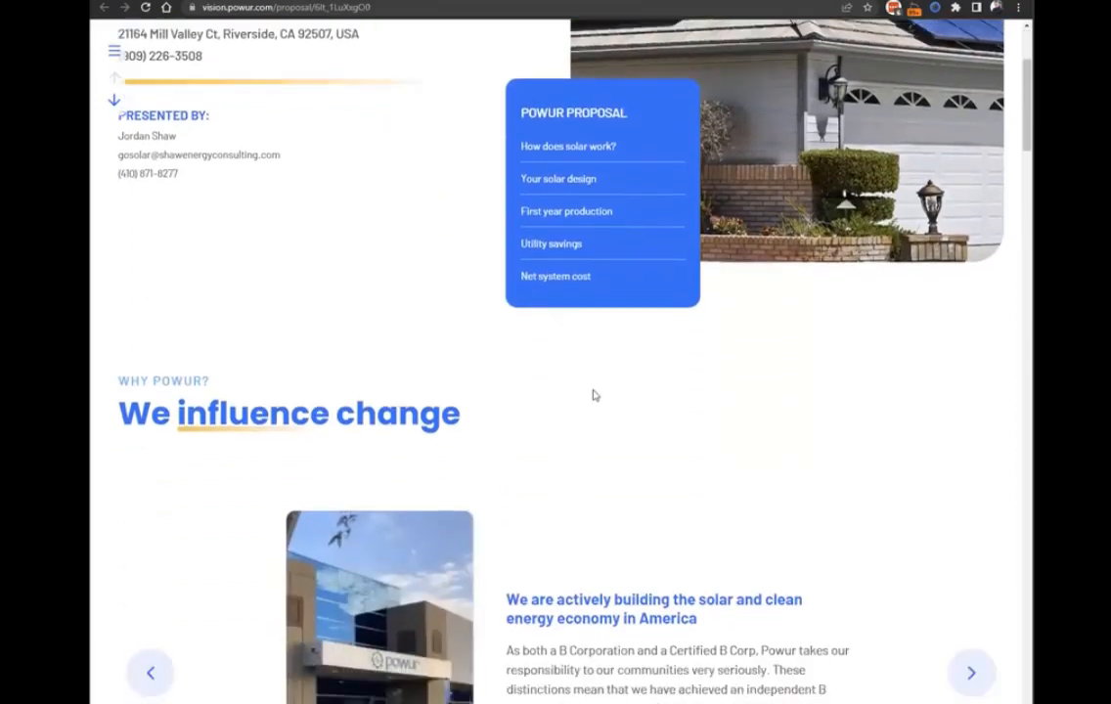
{"action": "scroll", "coordinate": [593, 394], "scroll_direction": "up", "scroll_amount": 4}
{"action": "scroll", "coordinate": [640, 432], "scroll_direction": "up", "scroll_amount": 1}
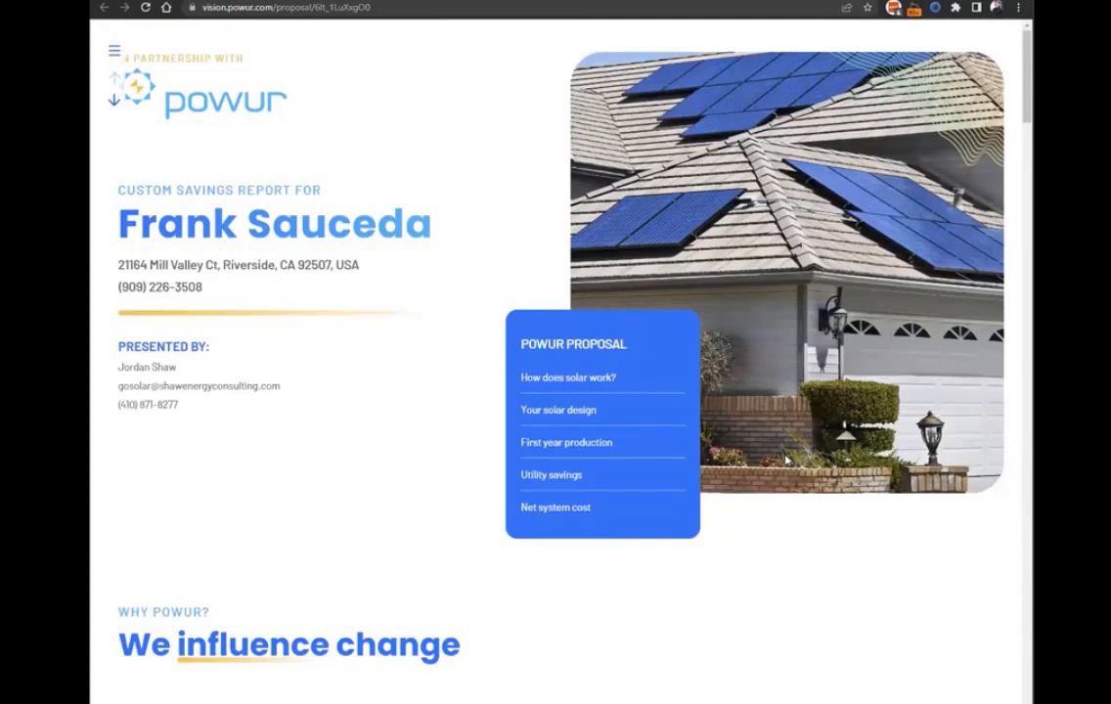
{"action": "scroll", "coordinate": [785, 460], "scroll_direction": "down", "scroll_amount": 5}
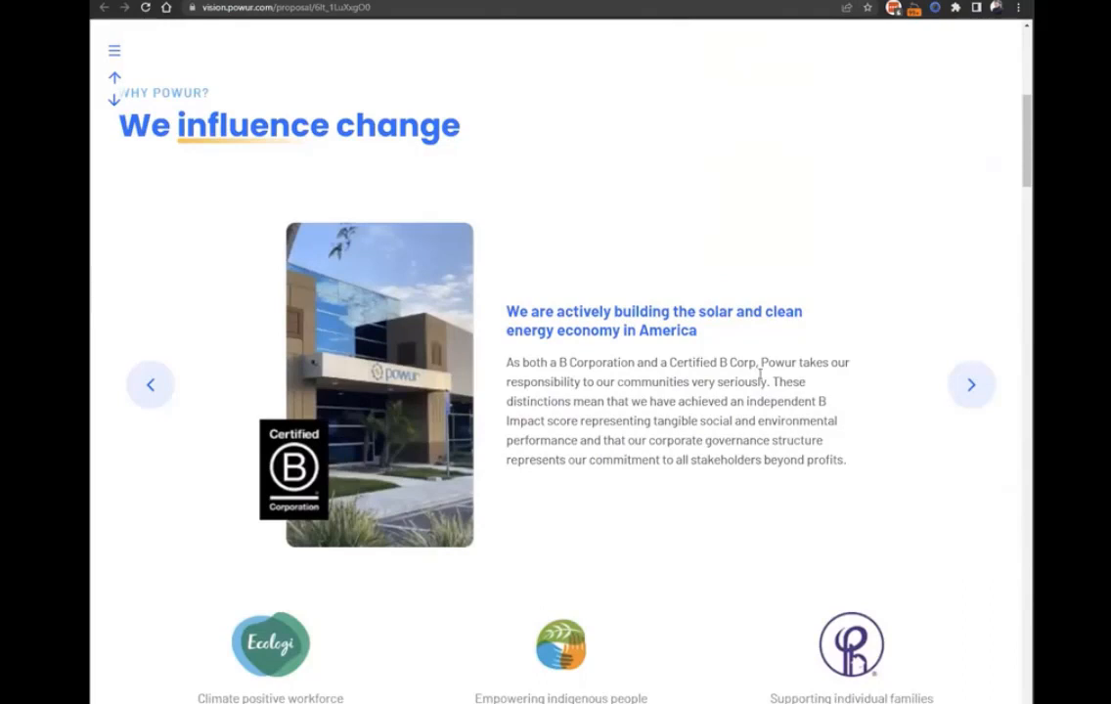
{"action": "scroll", "coordinate": [756, 372], "scroll_direction": "down", "scroll_amount": 2}
{"action": "scroll", "coordinate": [594, 546], "scroll_direction": "down", "scroll_amount": 1}
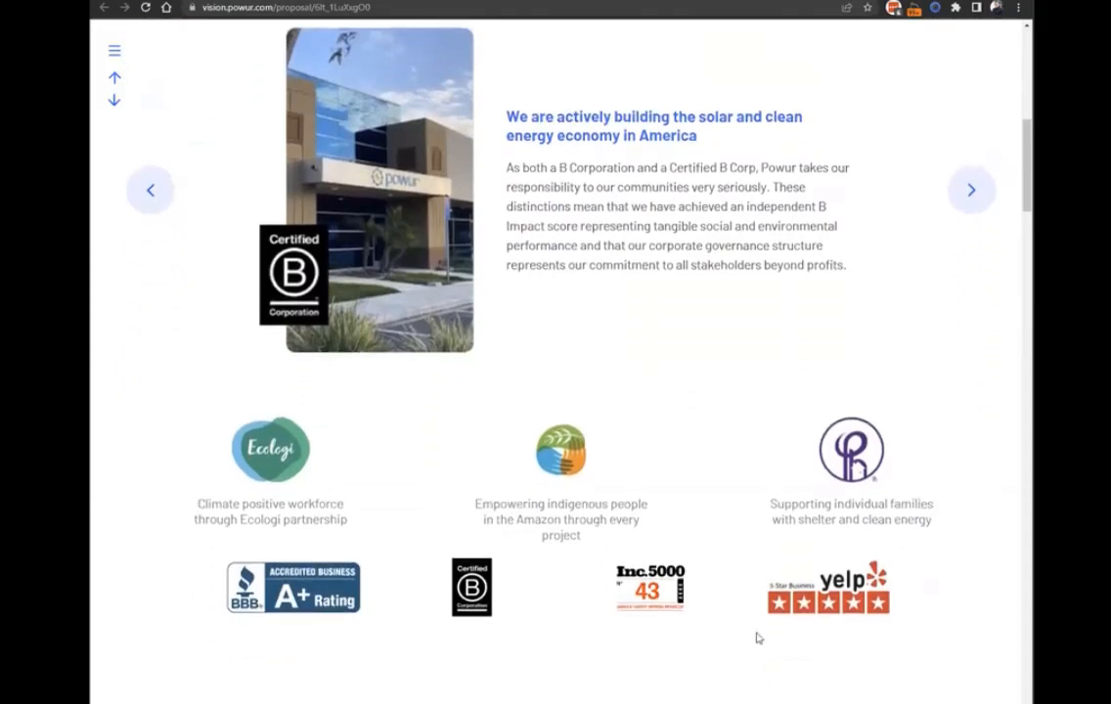
{"action": "scroll", "coordinate": [657, 620], "scroll_direction": "up", "scroll_amount": 1}
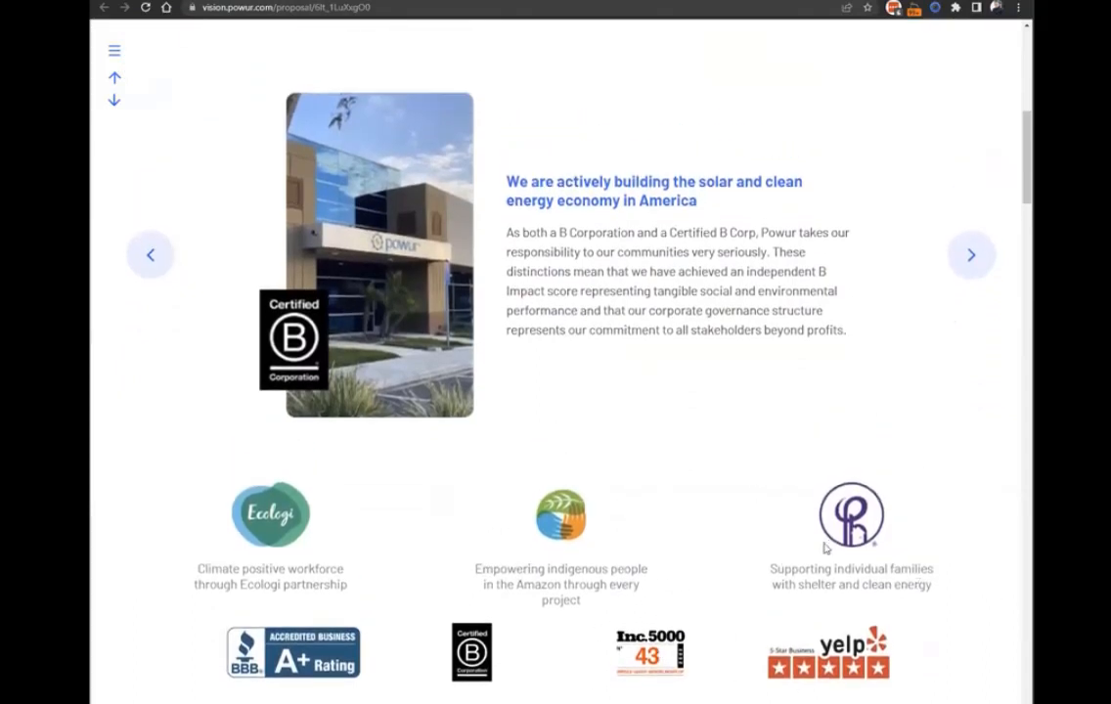
{"action": "scroll", "coordinate": [566, 394], "scroll_direction": "down", "scroll_amount": 10}
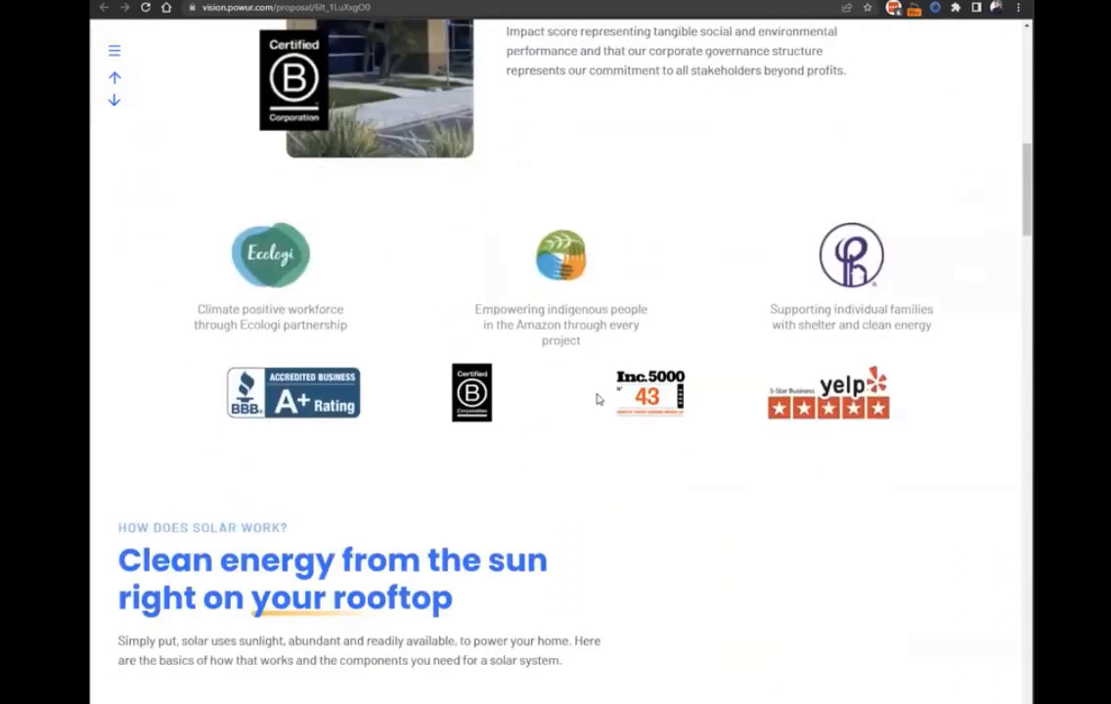
Review the "How does solar work?" illustration and the solar energy system overview, dismissing the Estimated Usage note.
{"action": "scroll", "coordinate": [604, 403], "scroll_direction": "down", "scroll_amount": 3}
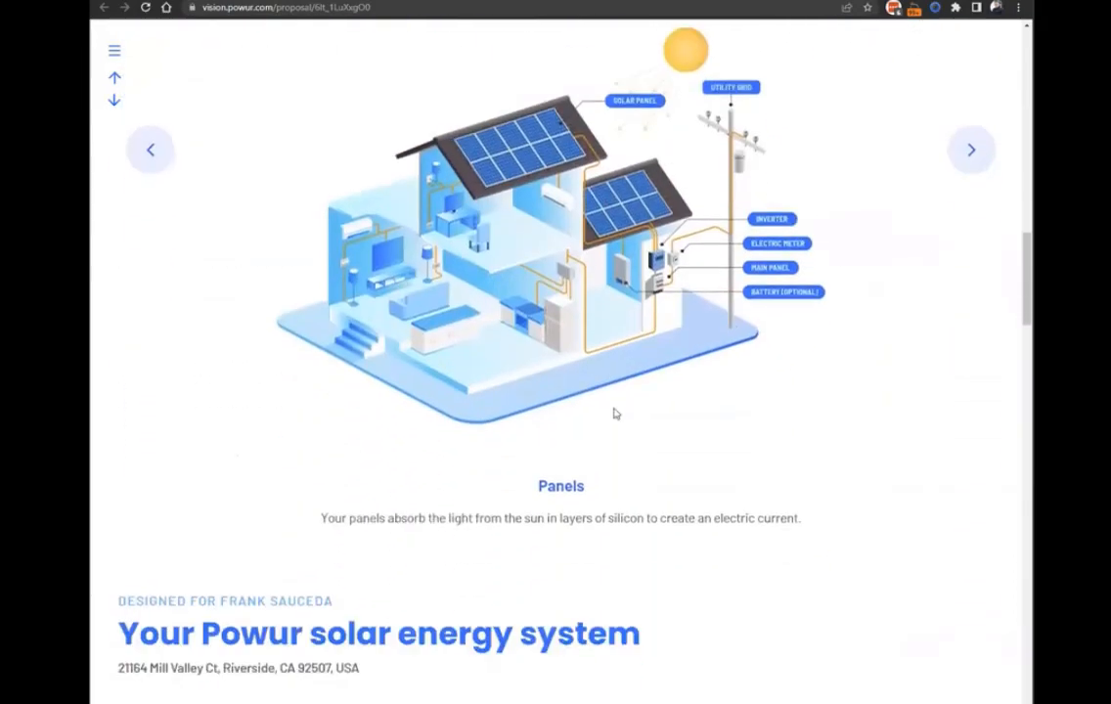
{"action": "scroll", "coordinate": [615, 414], "scroll_direction": "up", "scroll_amount": 3}
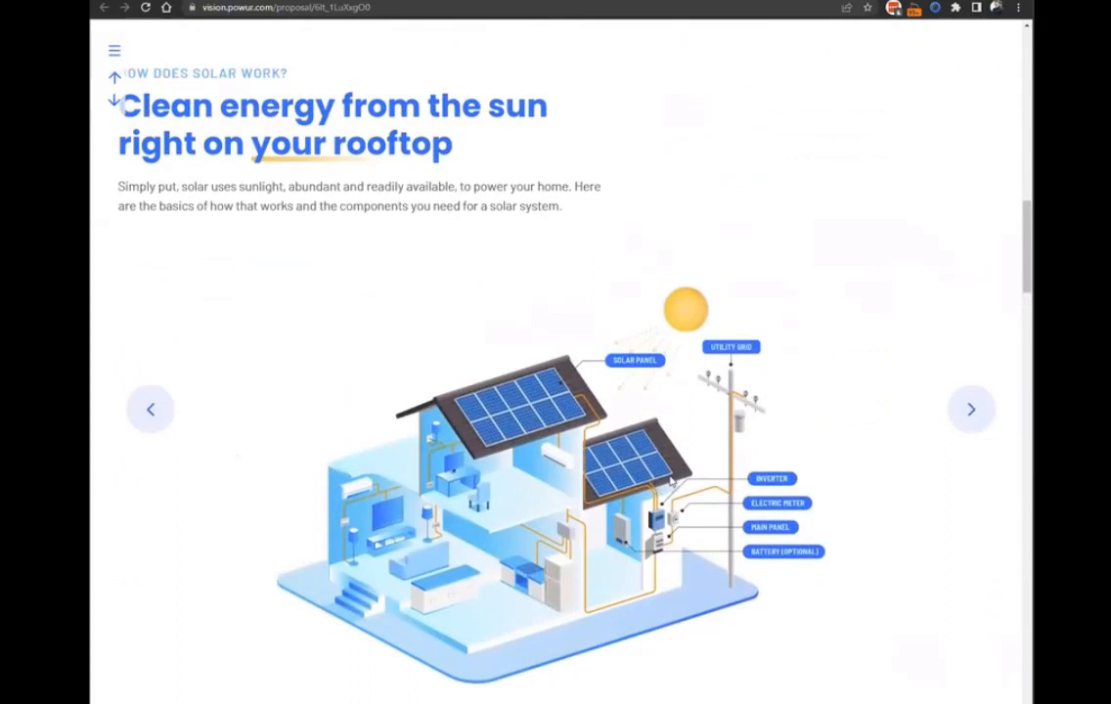
{"action": "scroll", "coordinate": [660, 485], "scroll_direction": "down", "scroll_amount": 6}
{"action": "scroll", "coordinate": [662, 472], "scroll_direction": "down", "scroll_amount": 5}
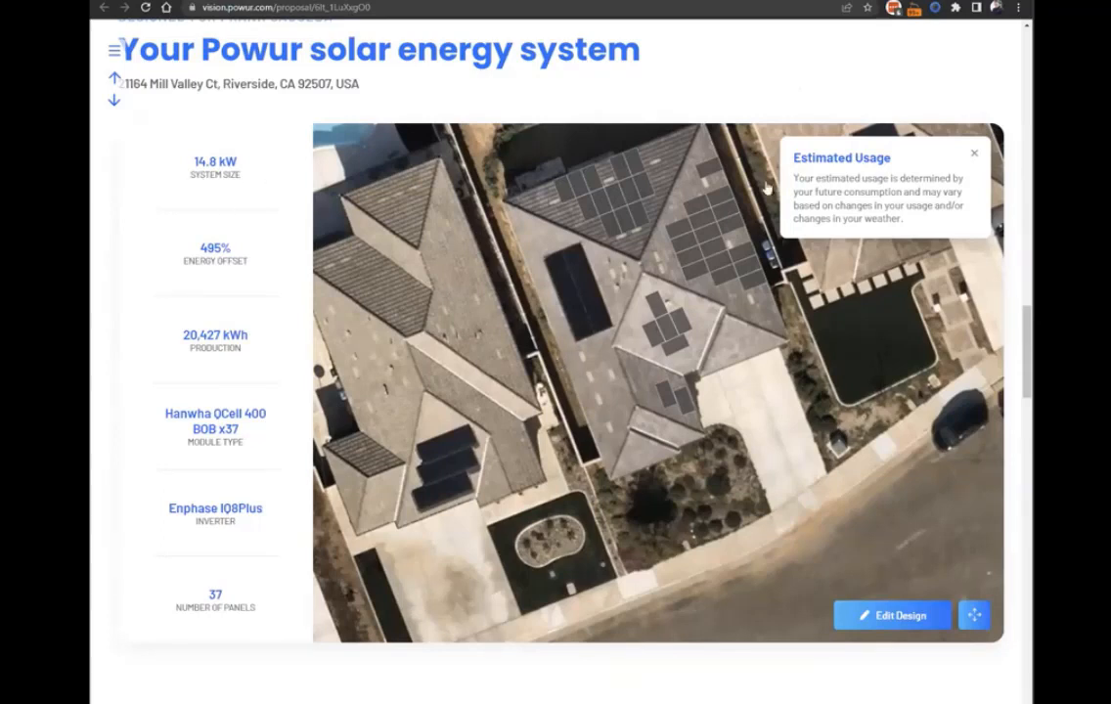
{"action": "left_click", "coordinate": [974, 154]}
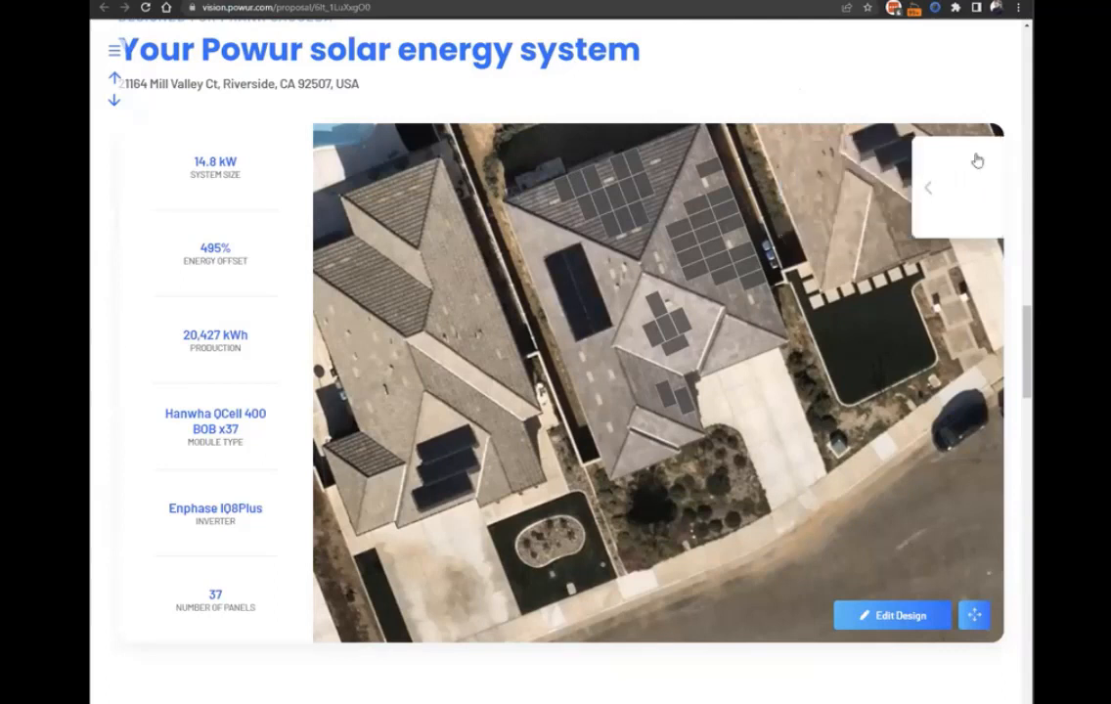
{"action": "scroll", "coordinate": [147, 552], "scroll_direction": "up", "scroll_amount": 1}
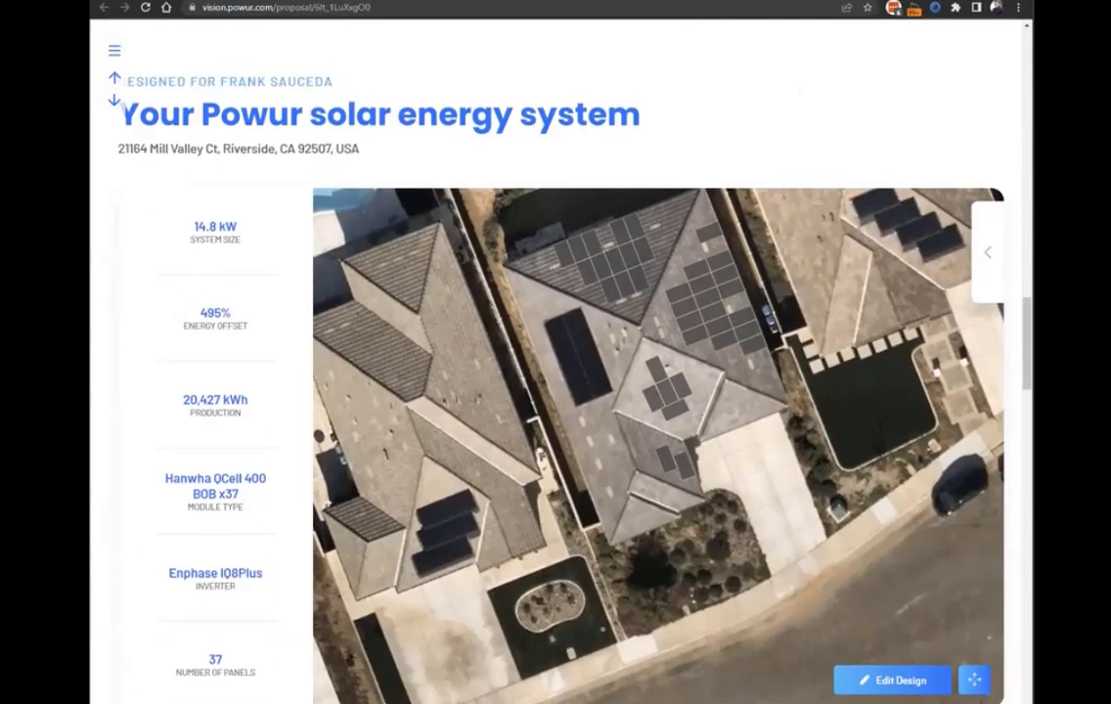
Look over the proposal's setup options and close them.
{"action": "left_click", "coordinate": [115, 54]}
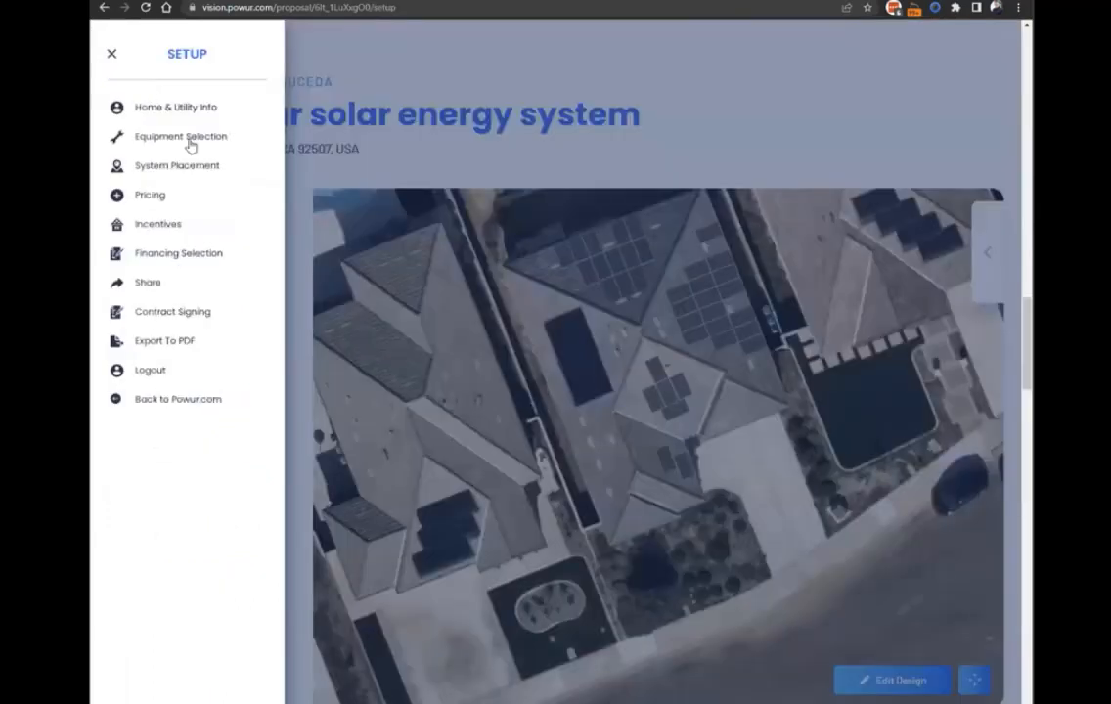
{"action": "left_click", "coordinate": [576, 215]}
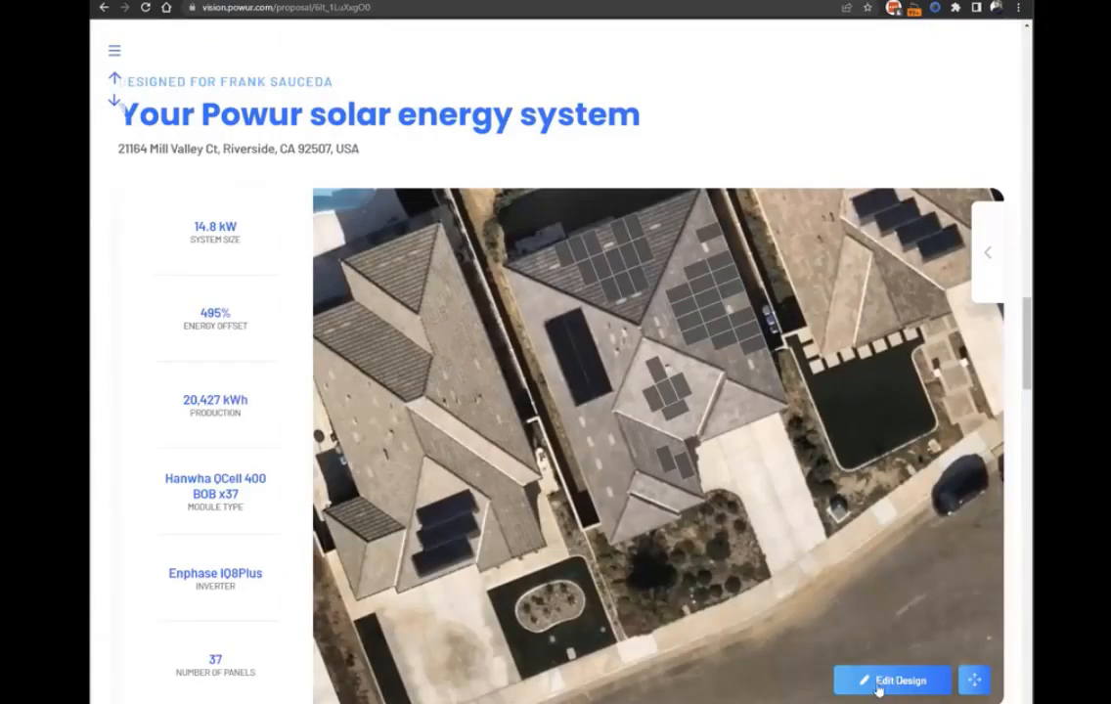
{"action": "left_click", "coordinate": [109, 55]}
Open the system design for editing and deactivate every panel on the large east roof face.
{"action": "left_click", "coordinate": [896, 684]}
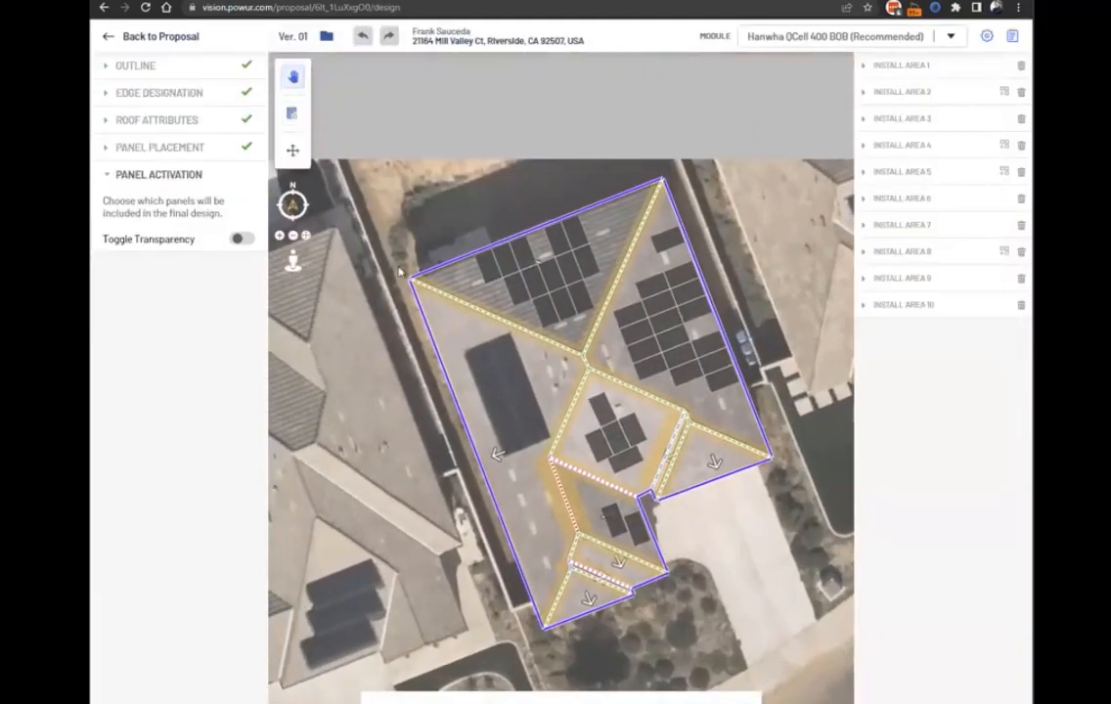
{"action": "left_click", "coordinate": [292, 113]}
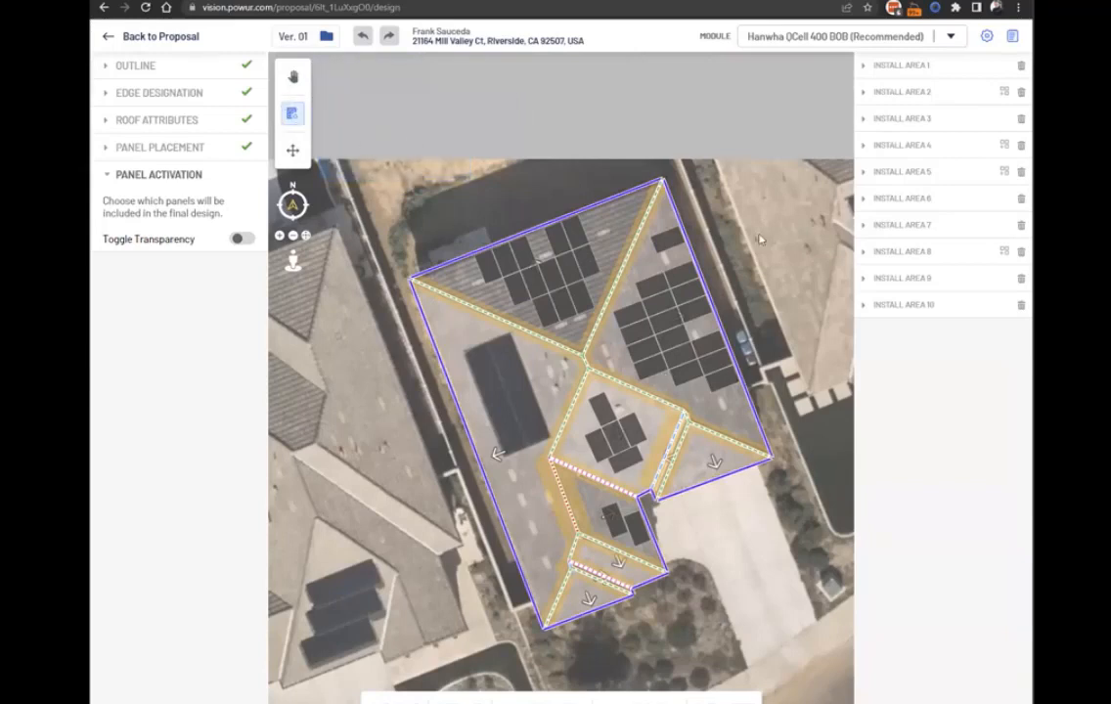
{"action": "left_click", "coordinate": [670, 241]}
{"action": "left_click", "coordinate": [686, 274]}
{"action": "left_click", "coordinate": [690, 295]}
{"action": "left_click", "coordinate": [697, 308]}
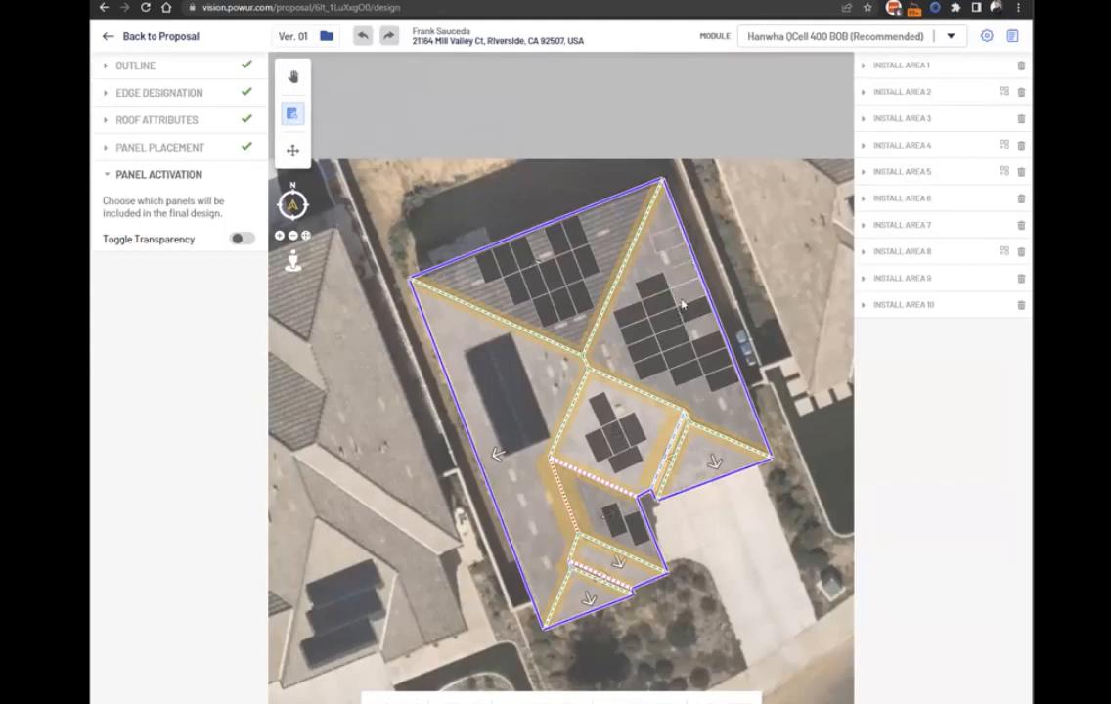
{"action": "left_click_drag", "start_coordinate": [619, 287], "coordinate": [671, 358]}
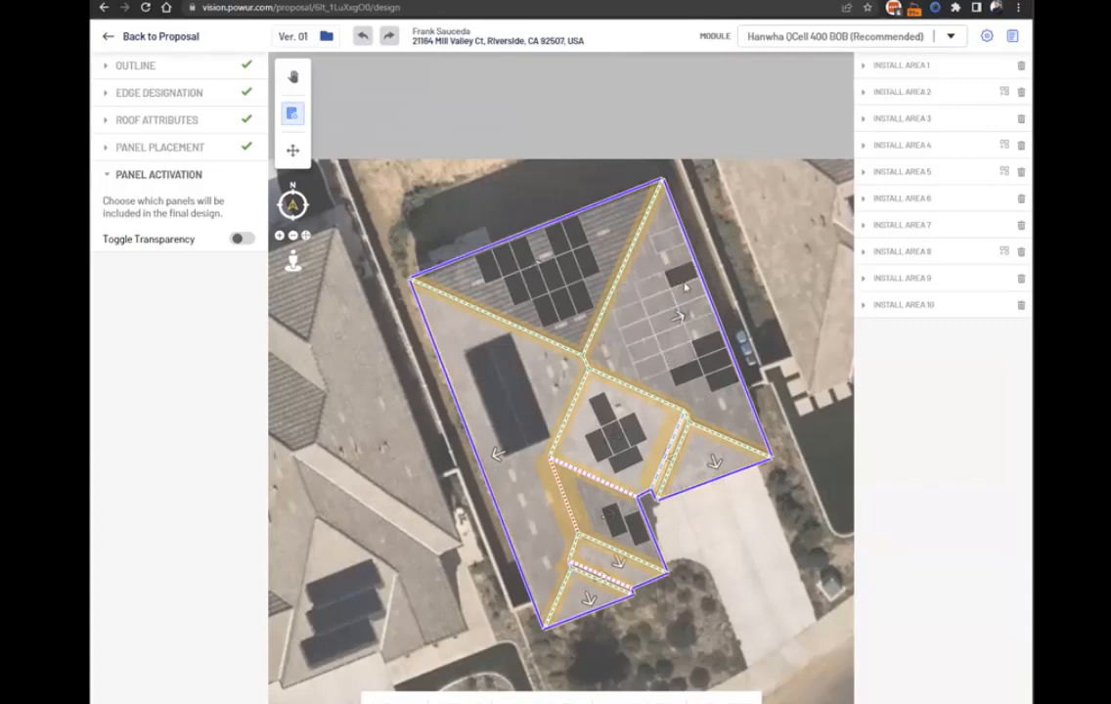
{"action": "left_click", "coordinate": [684, 284]}
{"action": "left_click", "coordinate": [688, 381]}
{"action": "left_click", "coordinate": [706, 349]}
{"action": "left_click", "coordinate": [716, 364]}
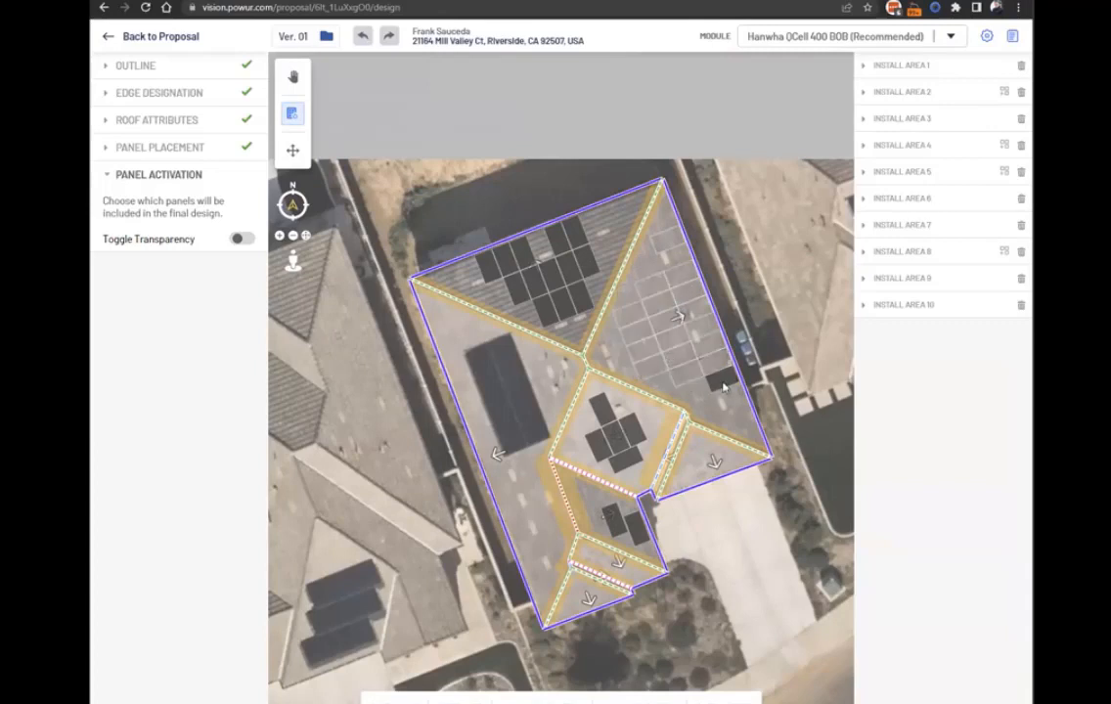
{"action": "left_click", "coordinate": [723, 385]}
Deactivate the single upper and lower panels on the central roof face and both panels on the small face below it, and return to the proposal.
{"action": "left_click", "coordinate": [609, 417]}
{"action": "left_click", "coordinate": [629, 467]}
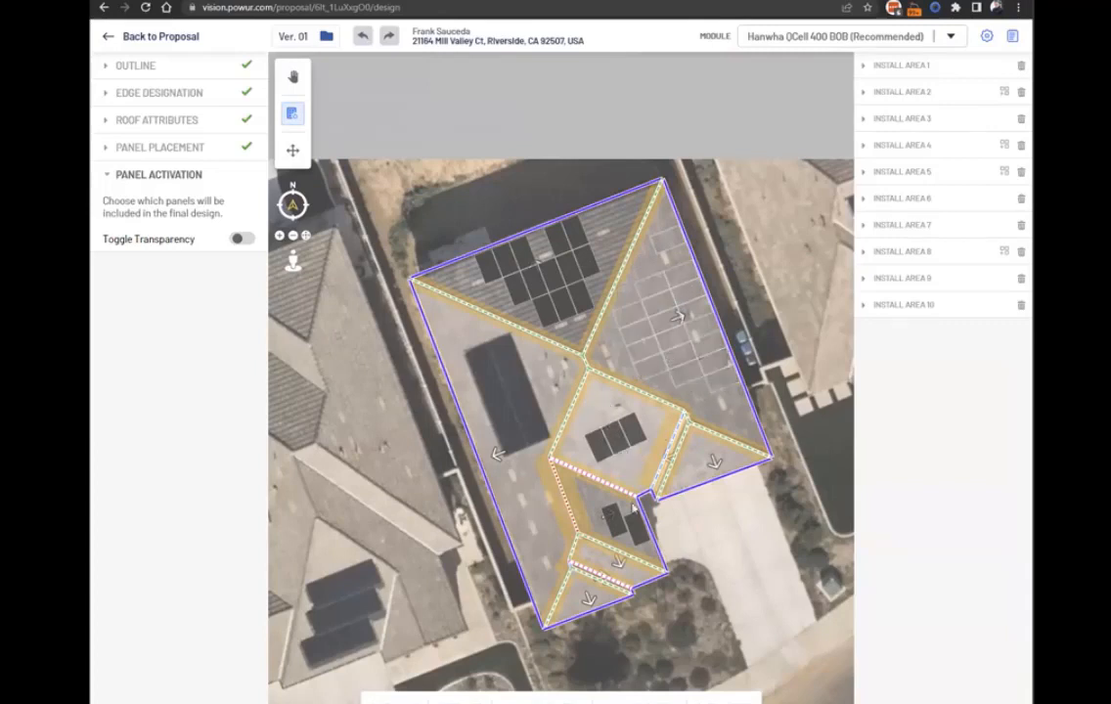
{"action": "left_click", "coordinate": [633, 533]}
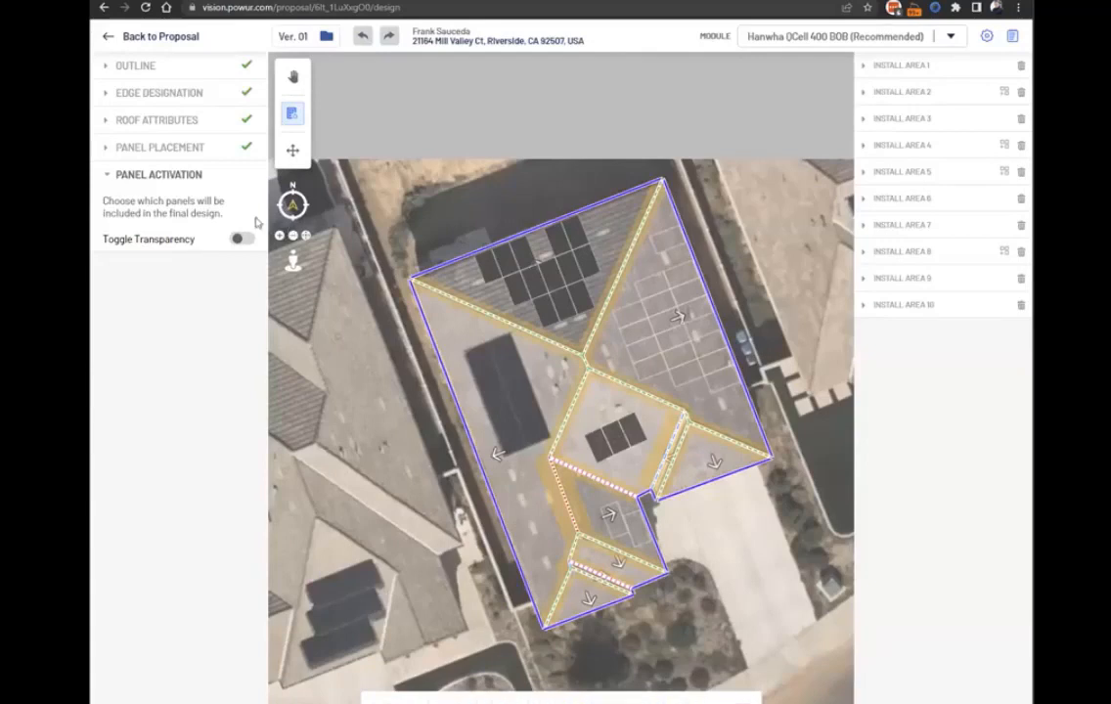
{"action": "left_click", "coordinate": [103, 36]}
Open Home & Utility Info from the proposal's setup options.
{"action": "left_click", "coordinate": [113, 52]}
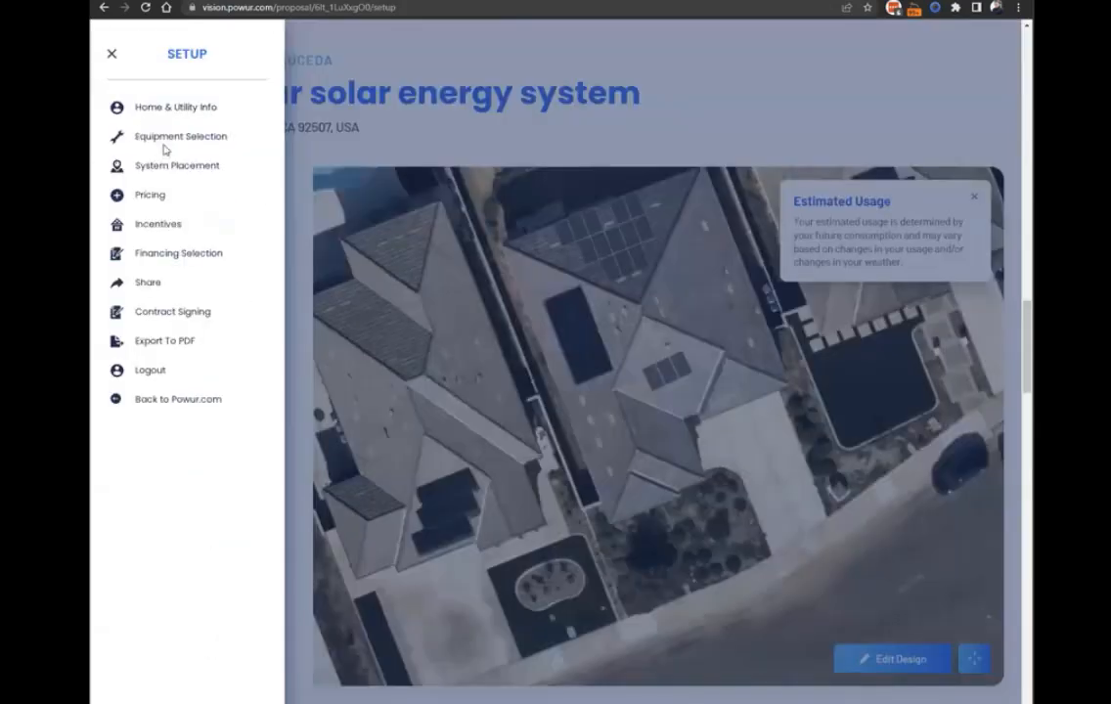
{"action": "left_click", "coordinate": [826, 362]}
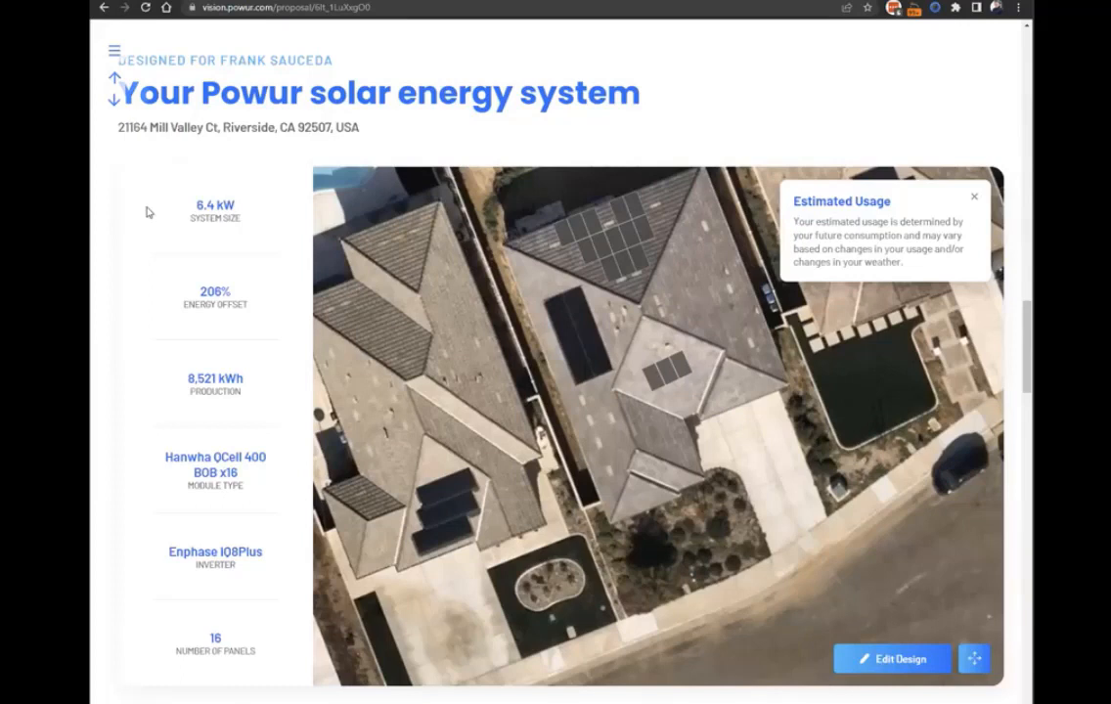
{"action": "left_click", "coordinate": [114, 51]}
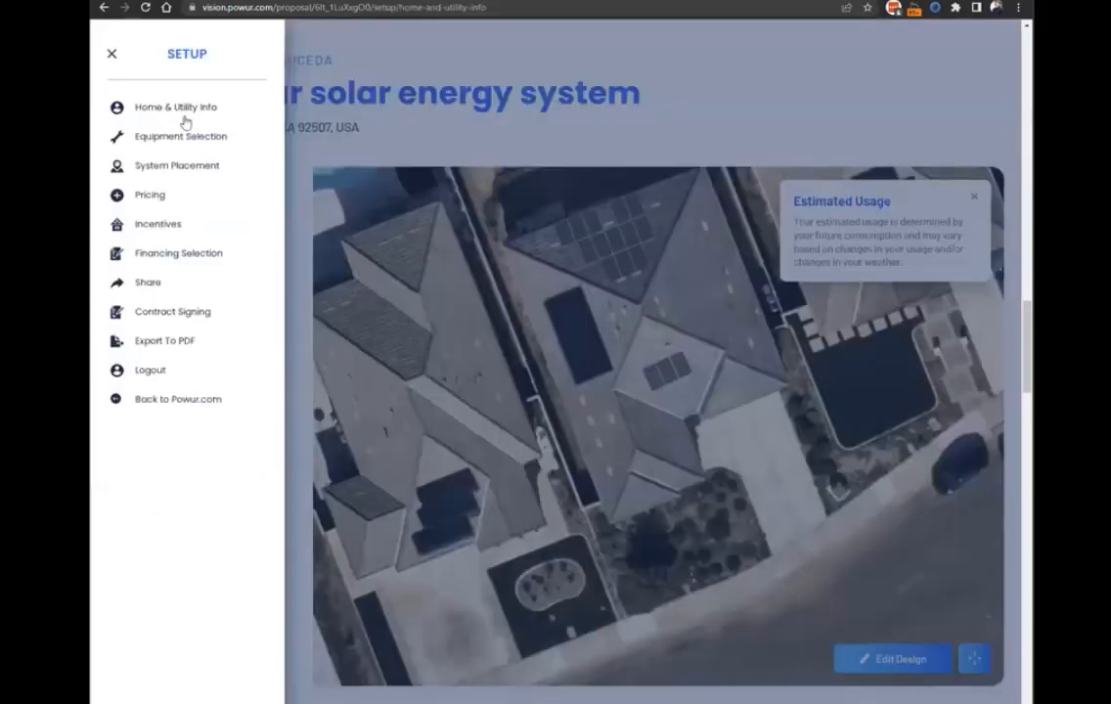
{"action": "left_click", "coordinate": [176, 108]}
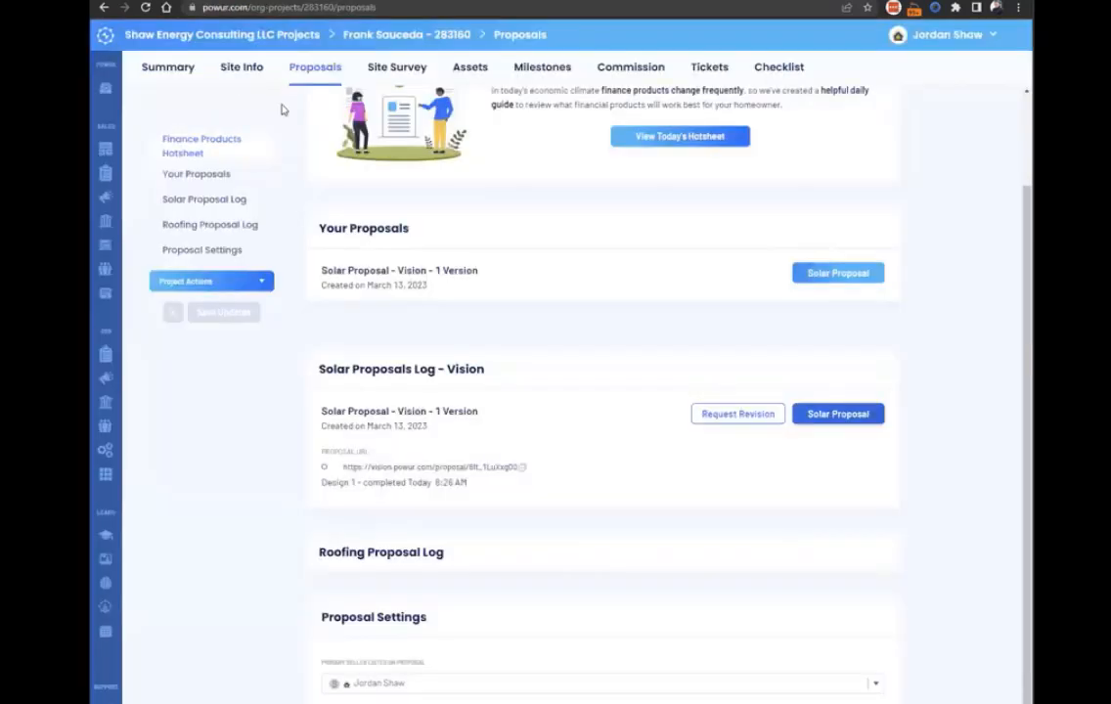
Switch back to the Powur project page and open the project's Summary.
{"action": "left_click", "coordinate": [179, 66]}
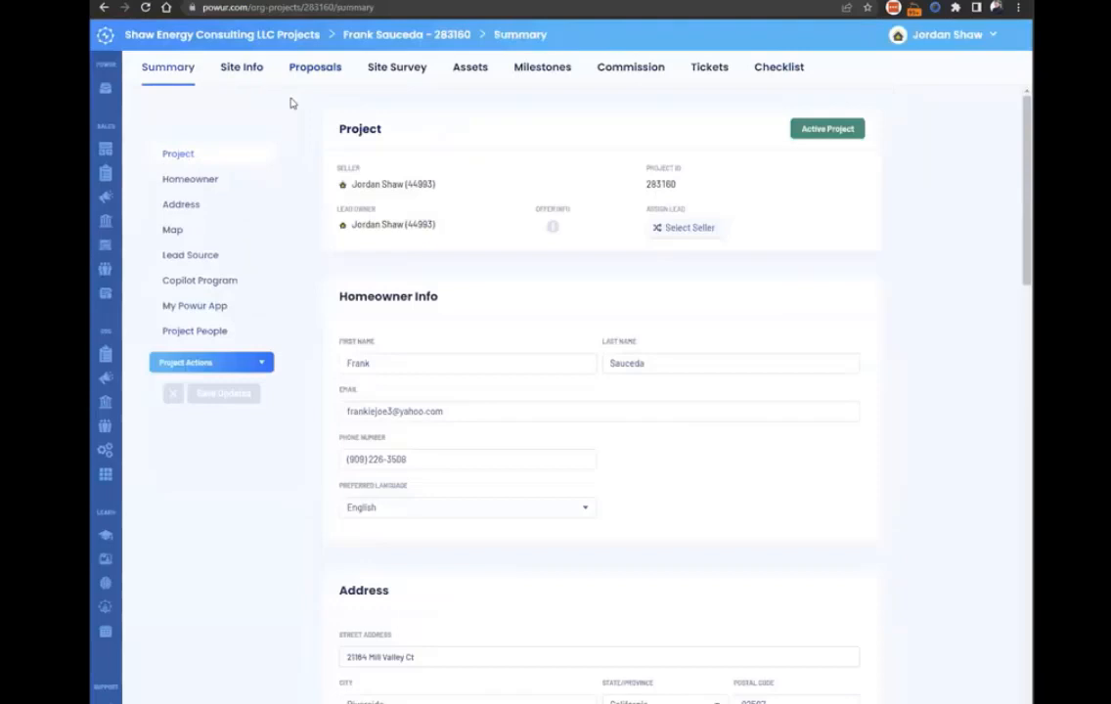
Check the homeowner's first name in the project Summary, and return to the proposal setup's Utility Company and Rate settings.
{"action": "left_click_drag", "start_coordinate": [432, 359], "coordinate": [325, 358]}
{"action": "left_click", "coordinate": [394, 361]}
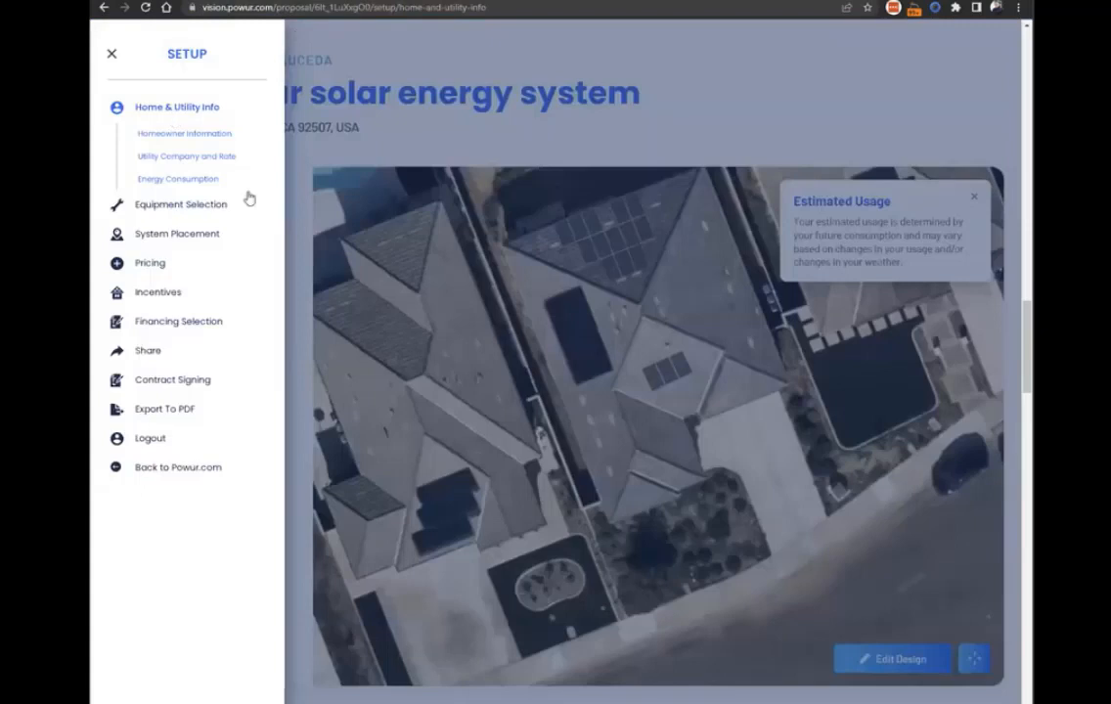
{"action": "left_click", "coordinate": [180, 162]}
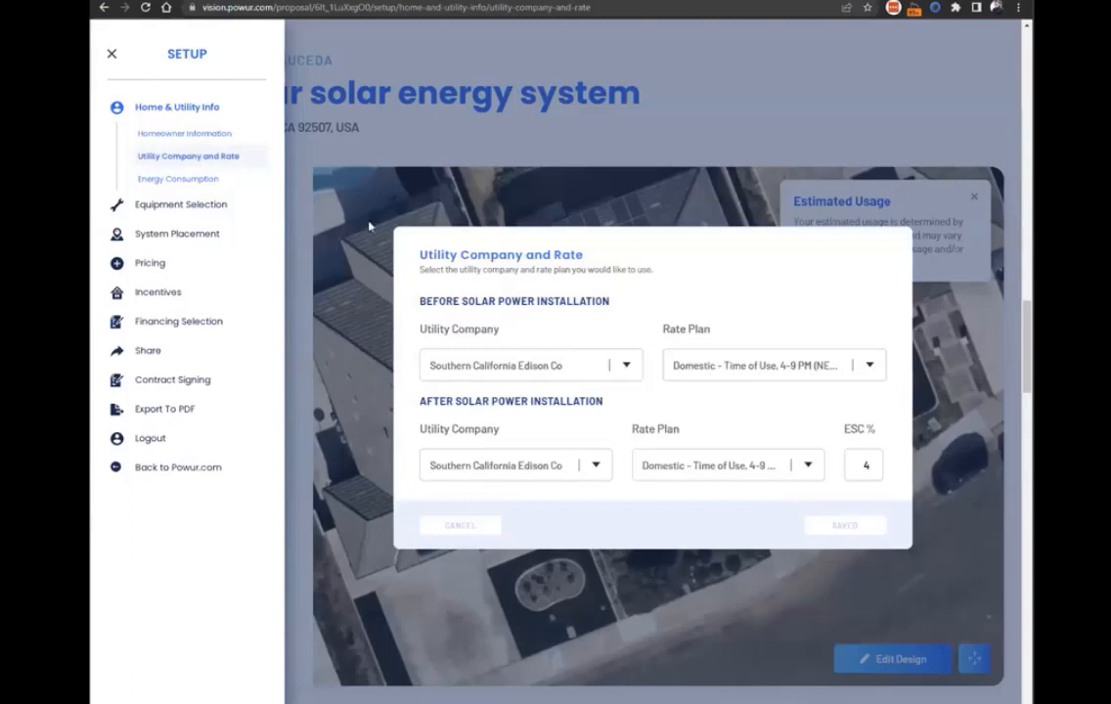
Open the Energy Consumption settings and view the monthly figures in dollars before returning them to kWh.
{"action": "left_click", "coordinate": [185, 186]}
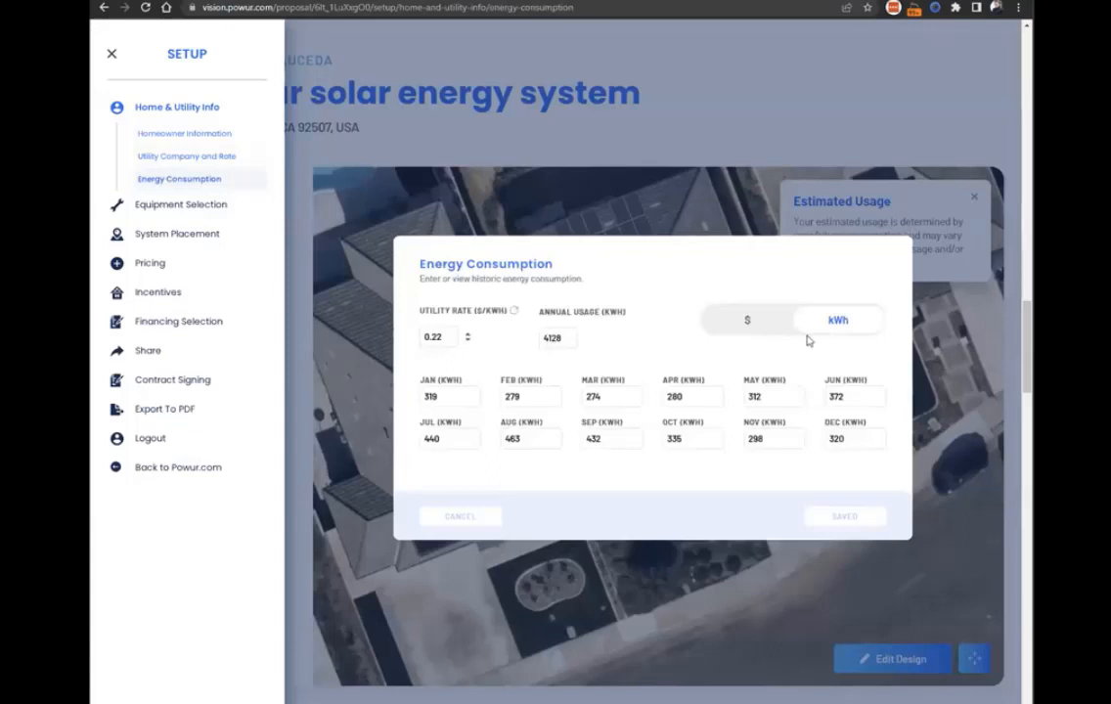
{"action": "left_click", "coordinate": [743, 323]}
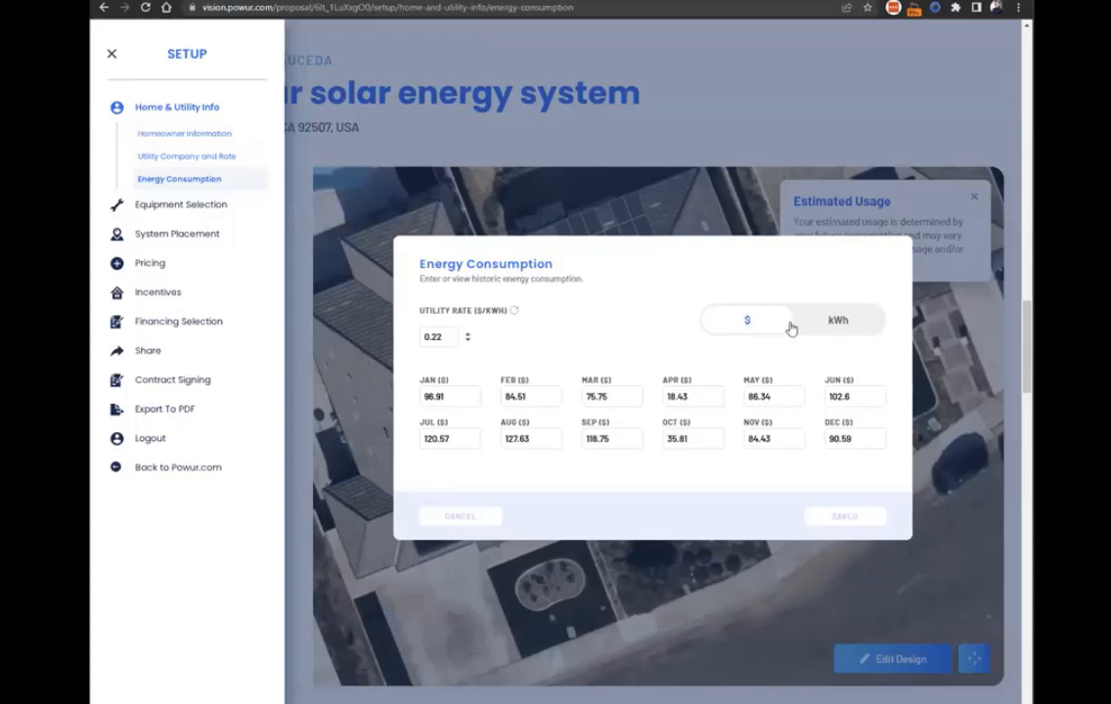
{"action": "left_click", "coordinate": [841, 322]}
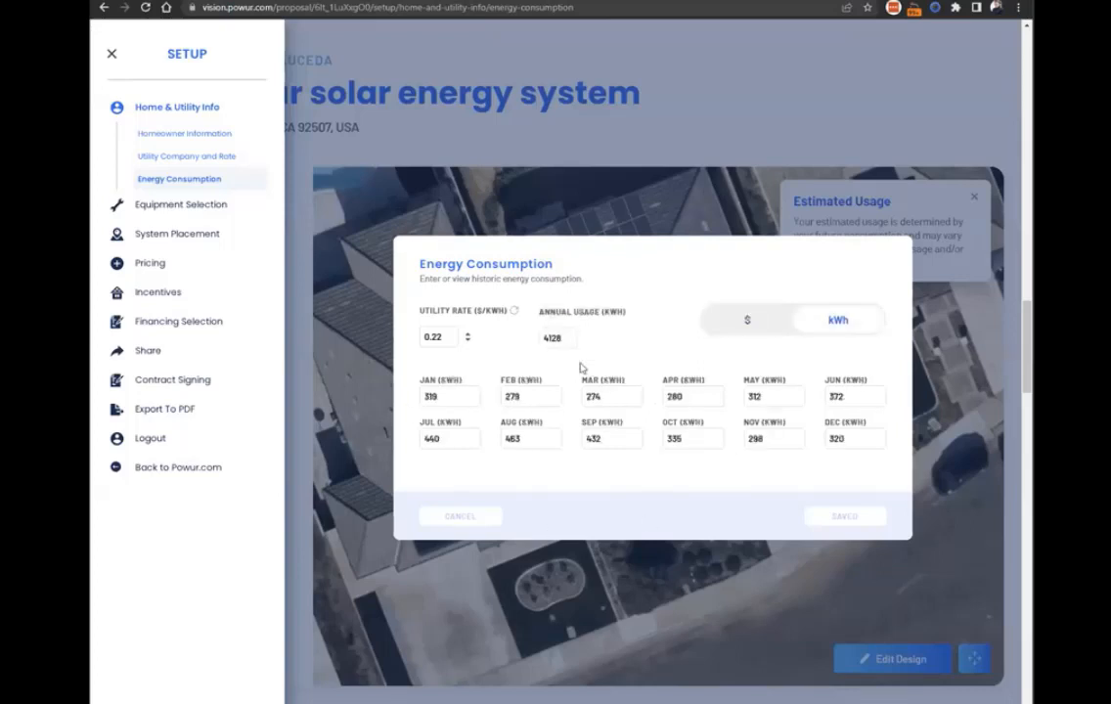
Open Module Selection under Equipment Selection, review the available solar modules, and close the setup.
{"action": "left_click", "coordinate": [166, 208]}
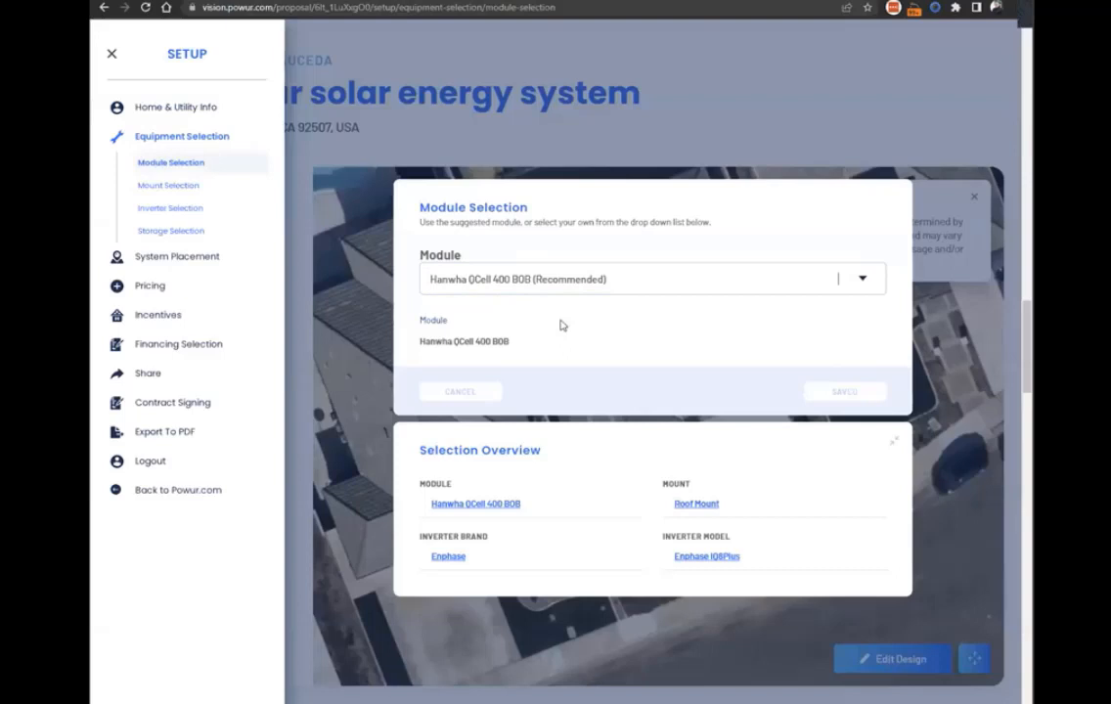
{"action": "left_click", "coordinate": [653, 286]}
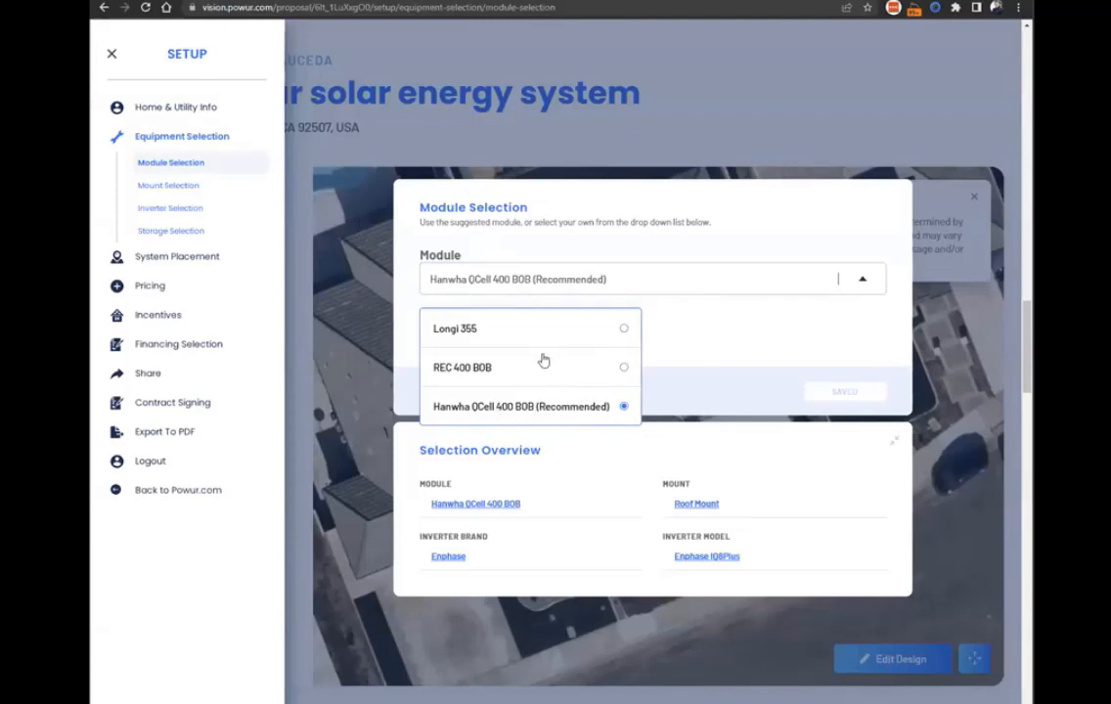
{"action": "left_click", "coordinate": [722, 232]}
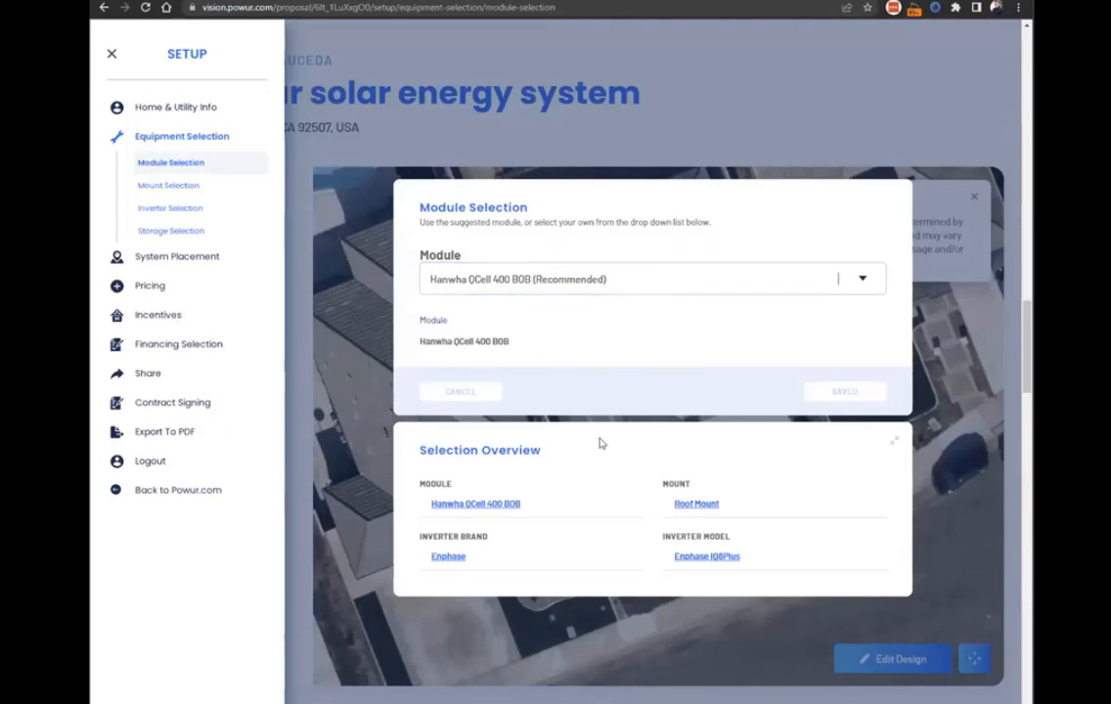
{"action": "left_click", "coordinate": [544, 283]}
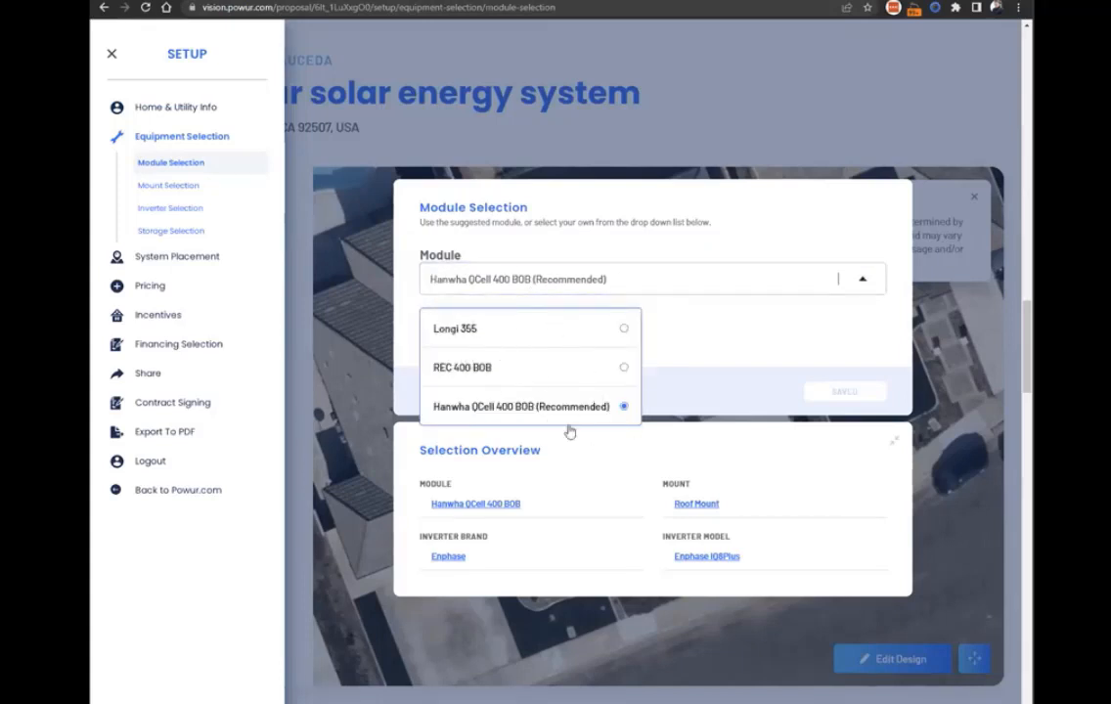
{"action": "left_click", "coordinate": [737, 363]}
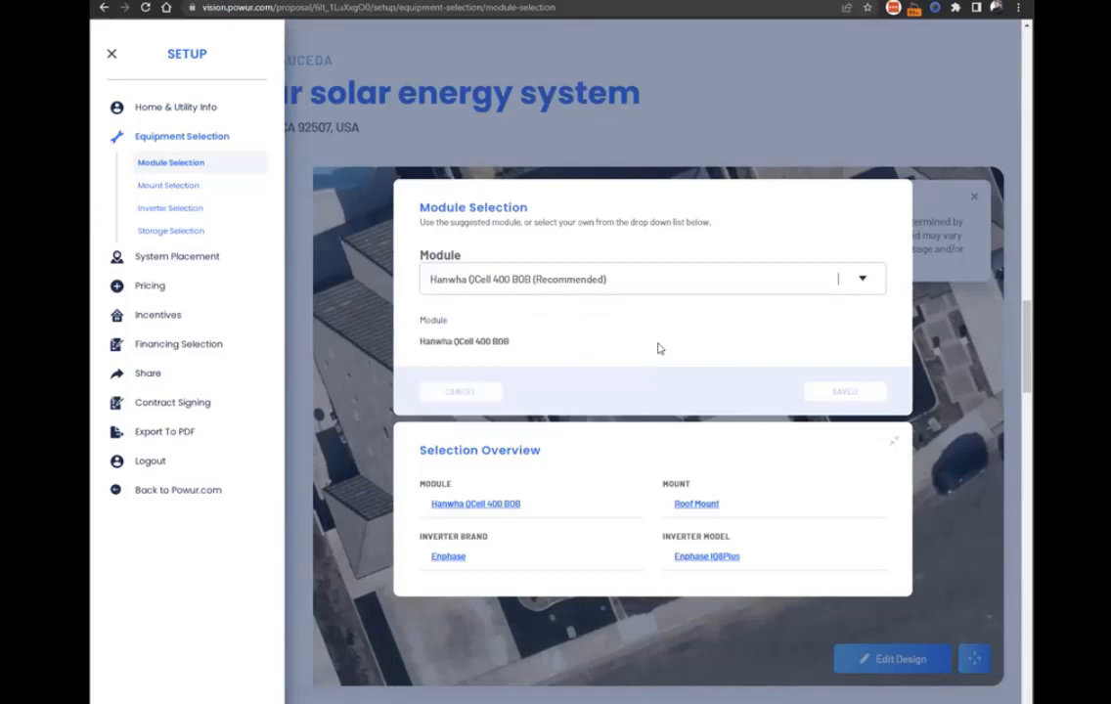
{"action": "left_click", "coordinate": [641, 289]}
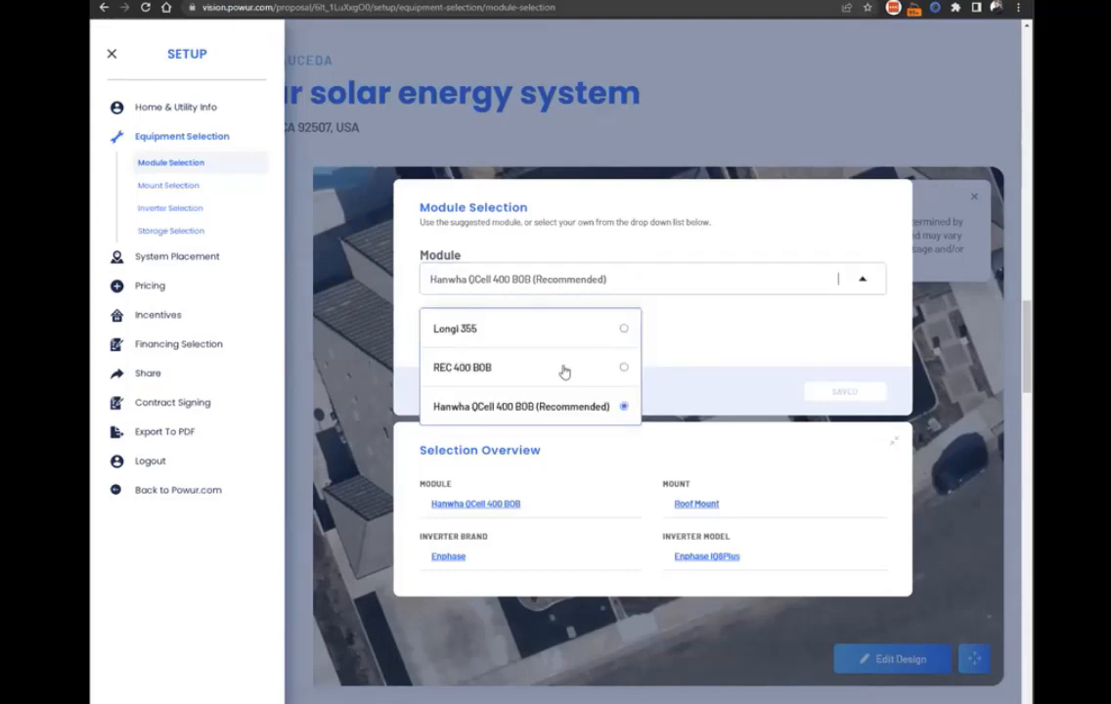
{"action": "left_click", "coordinate": [565, 369]}
{"action": "left_click_drag", "start_coordinate": [146, 39], "coordinate": [504, 41]}
{"action": "left_click", "coordinate": [506, 127]}
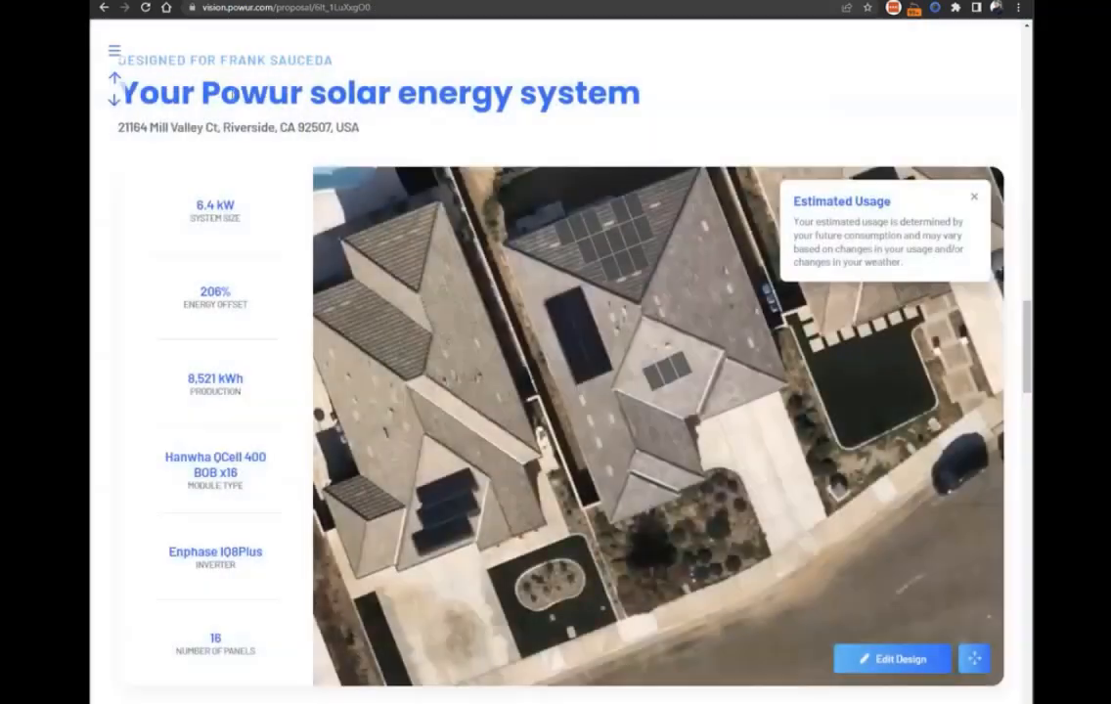
Open the equipment settings from the proposal's module type and review the inverter models and brands on offer.
{"action": "left_click", "coordinate": [202, 426]}
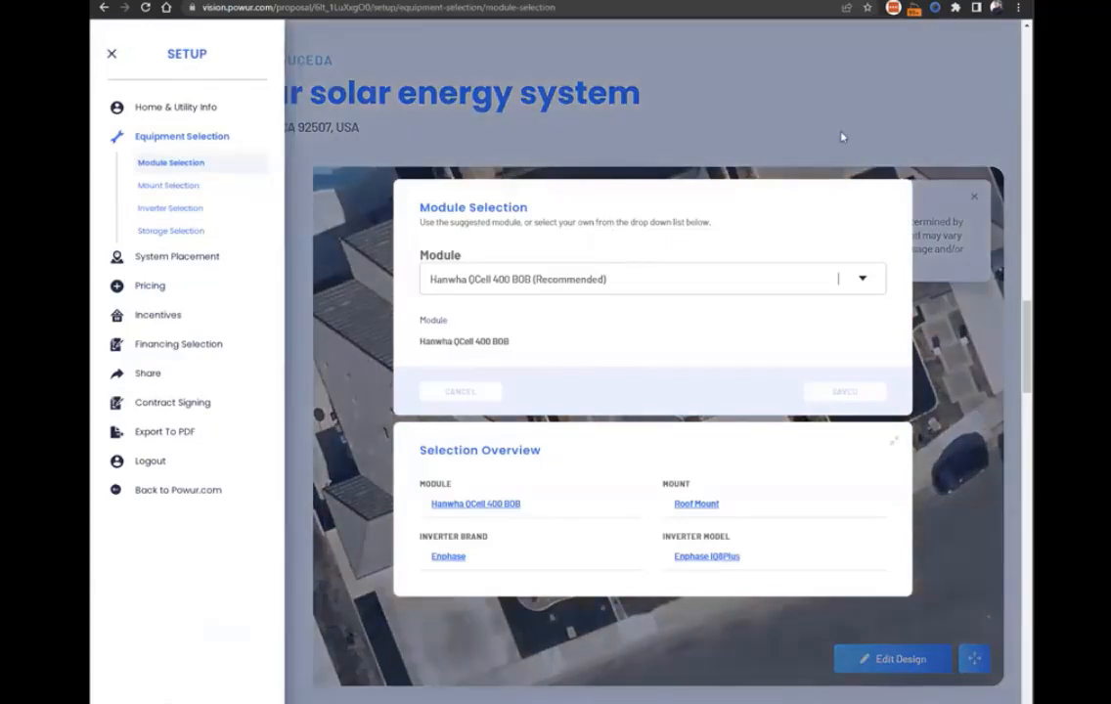
{"action": "left_click", "coordinate": [746, 115]}
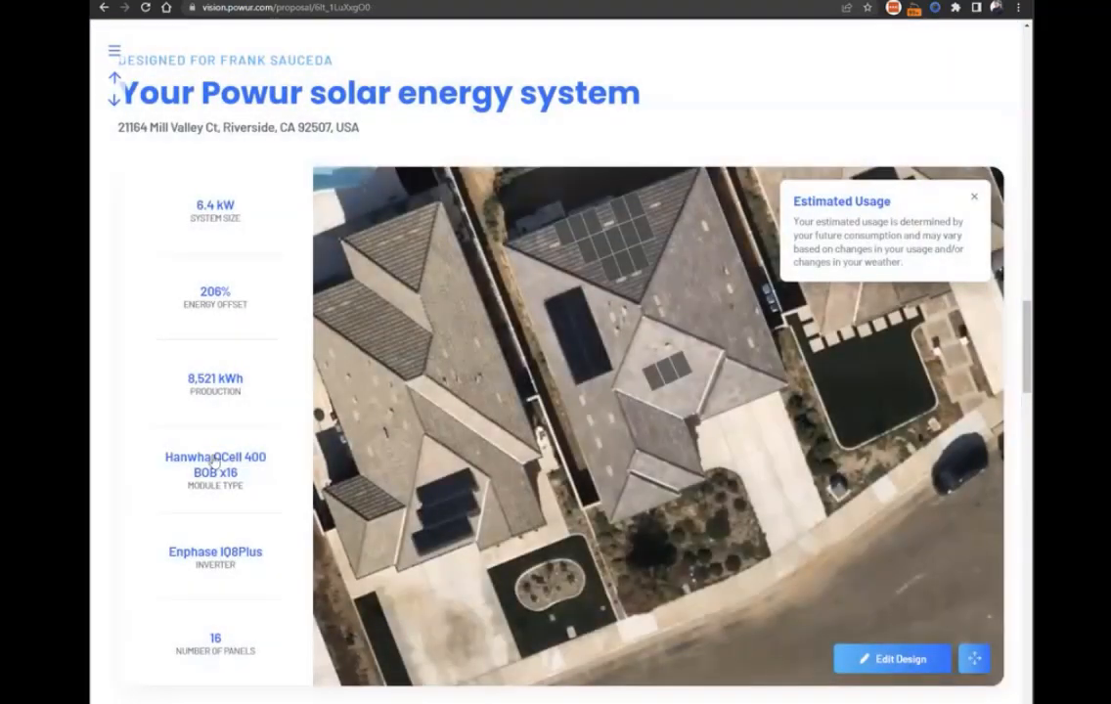
{"action": "left_click", "coordinate": [223, 477]}
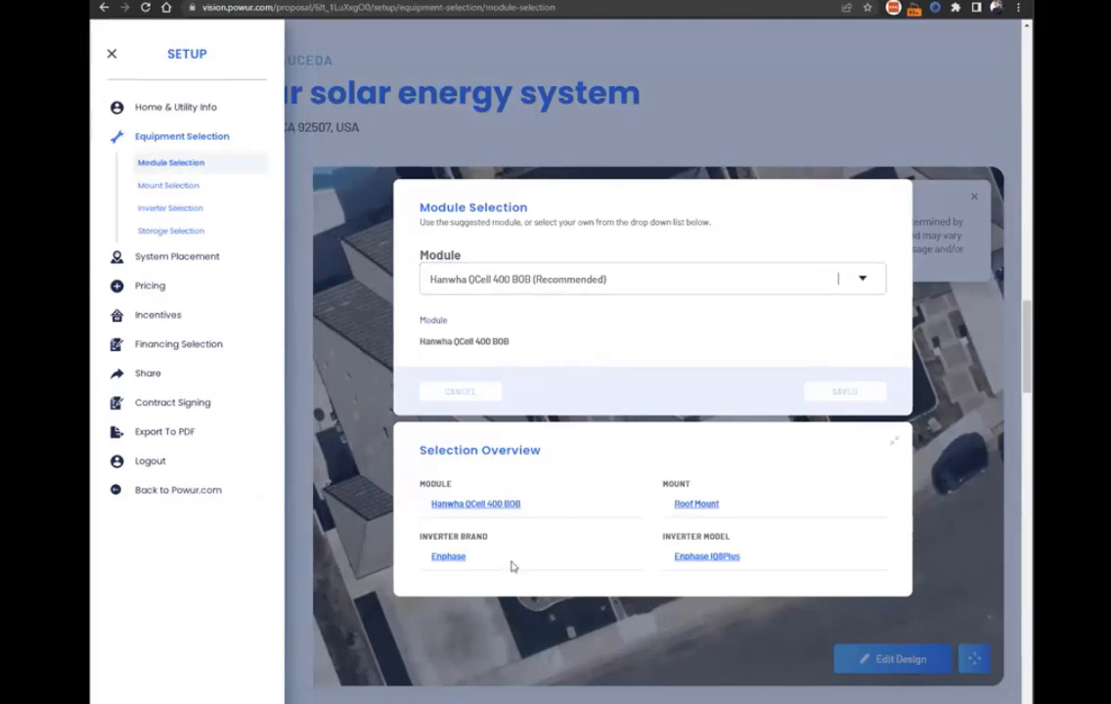
{"action": "left_click", "coordinate": [705, 556]}
{"action": "left_click", "coordinate": [726, 313]}
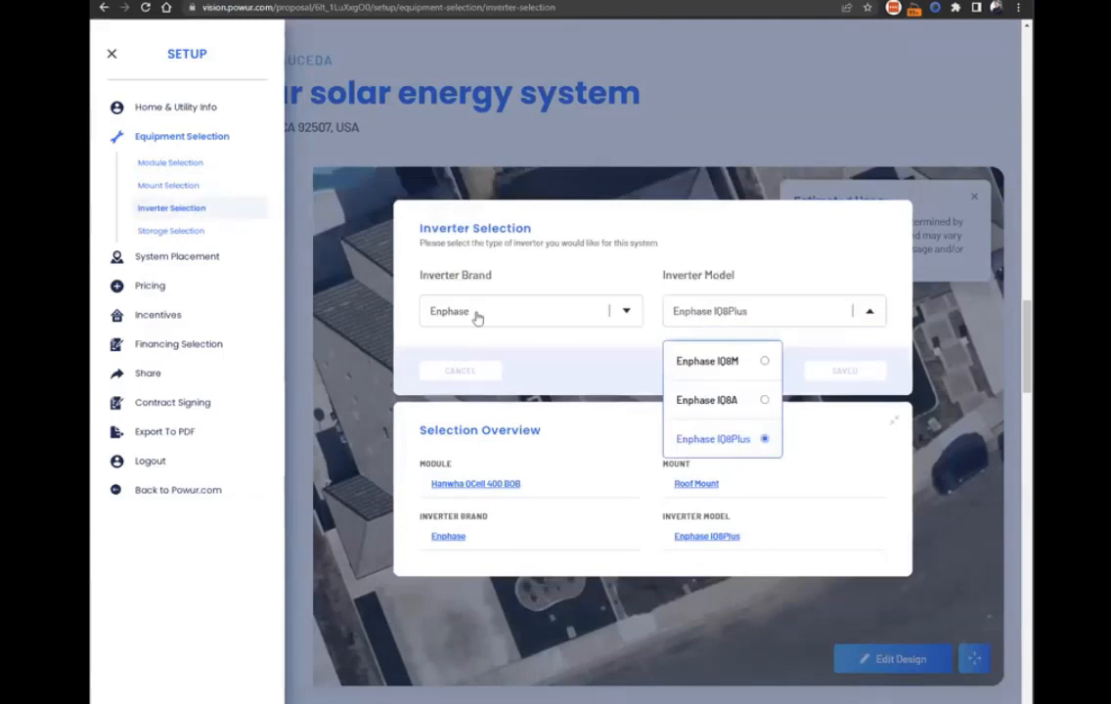
{"action": "left_click", "coordinate": [437, 309]}
{"action": "left_click", "coordinate": [661, 239]}
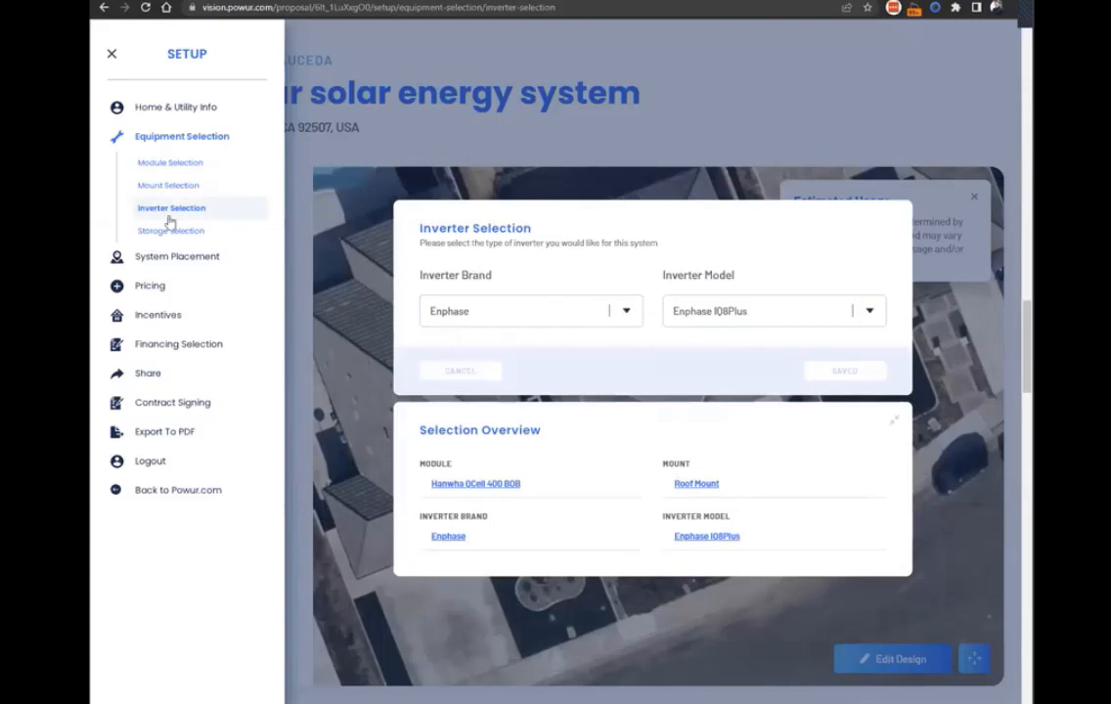
Review the Mount Selection choices and the storage options offered with the Enphase inverter.
{"action": "left_click", "coordinate": [170, 187]}
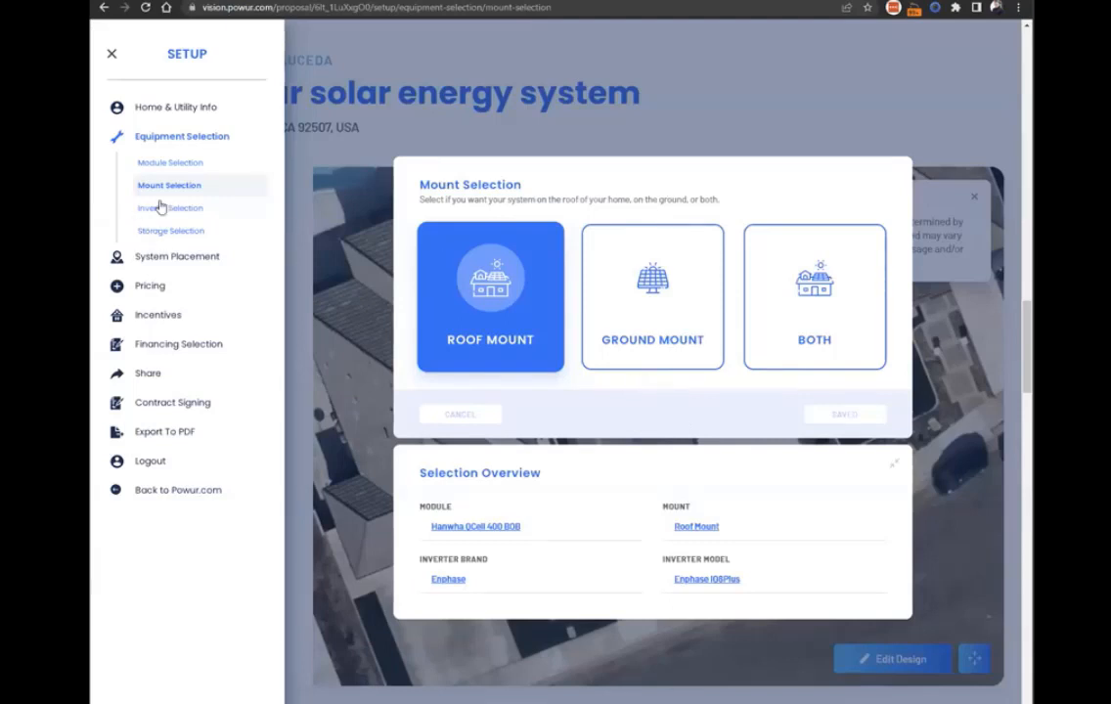
{"action": "left_click", "coordinate": [173, 234]}
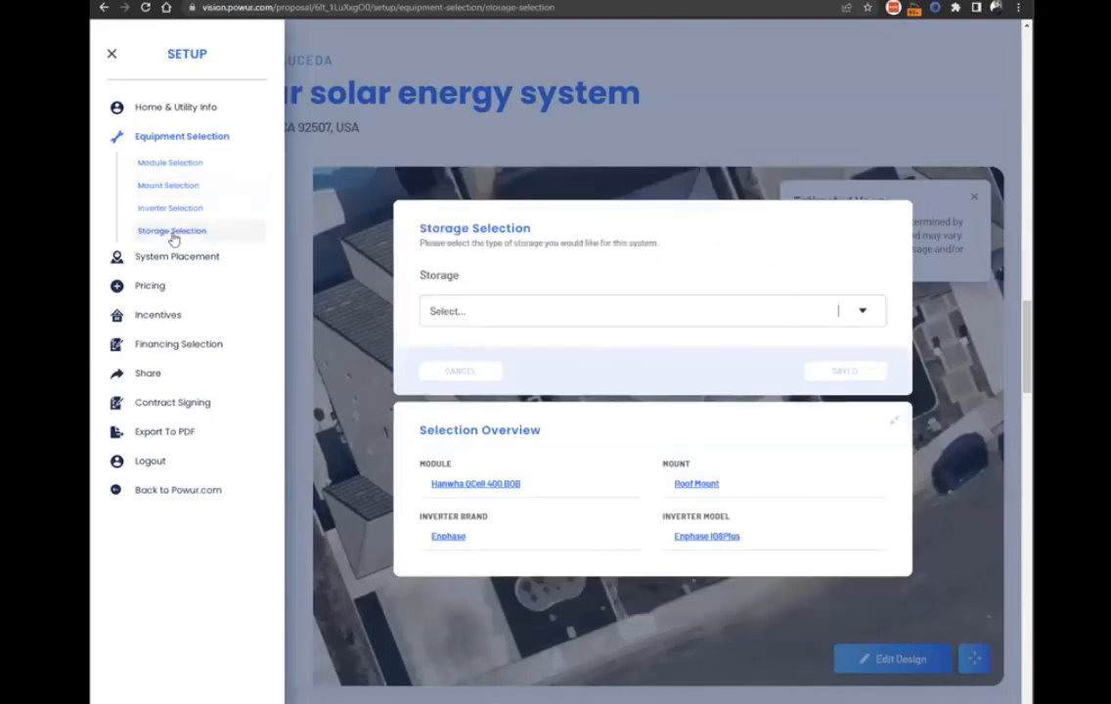
{"action": "left_click", "coordinate": [610, 316]}
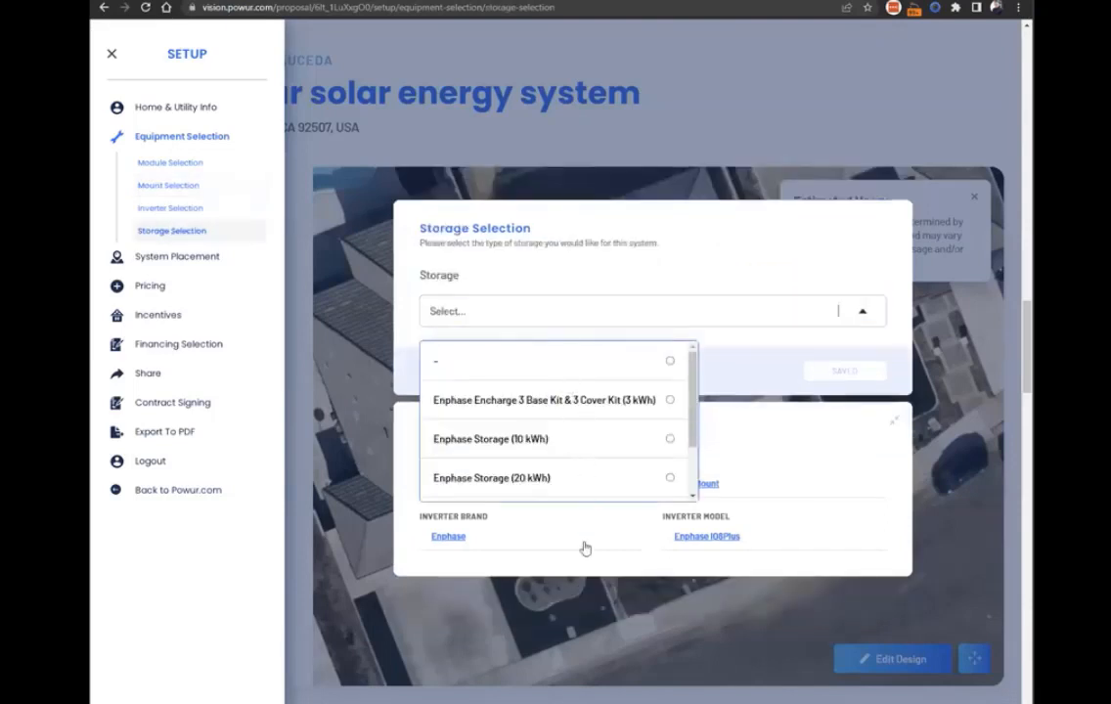
{"action": "left_click", "coordinate": [533, 552]}
{"action": "left_click", "coordinate": [556, 317]}
{"action": "scroll", "coordinate": [565, 452], "scroll_direction": "down", "scroll_amount": 2}
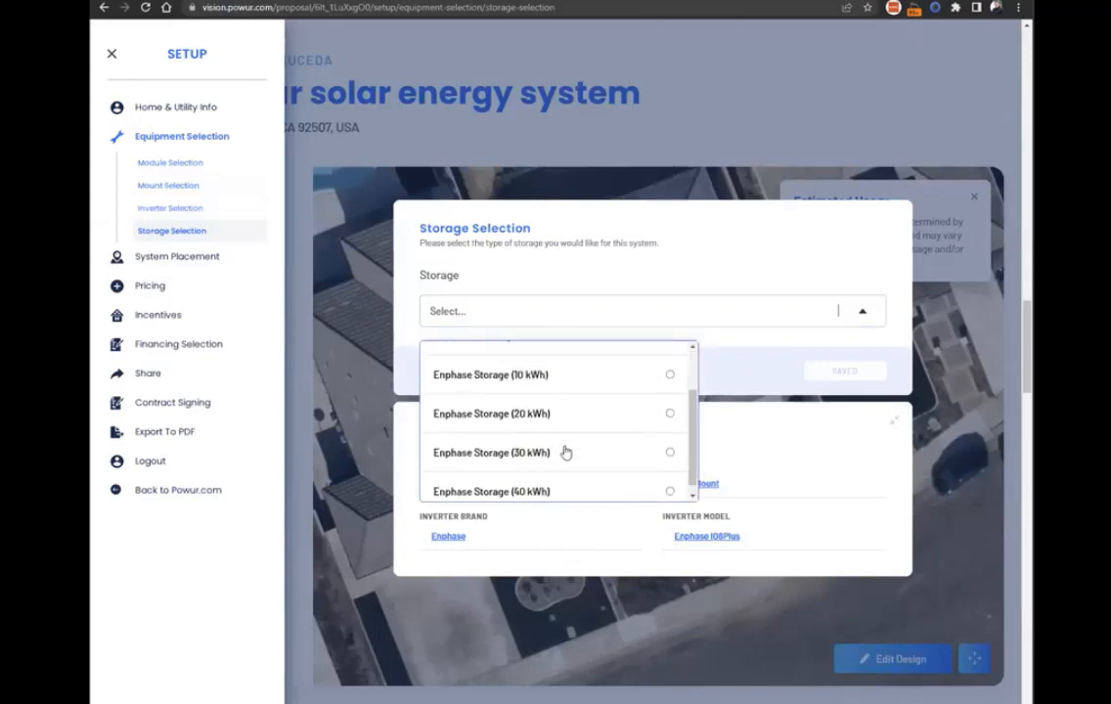
{"action": "left_click", "coordinate": [577, 566]}
Change the inverter to SolarEdge model SE3000H-US, save it, and list the storage options available for that brand.
{"action": "left_click", "coordinate": [452, 537]}
{"action": "left_click", "coordinate": [494, 315]}
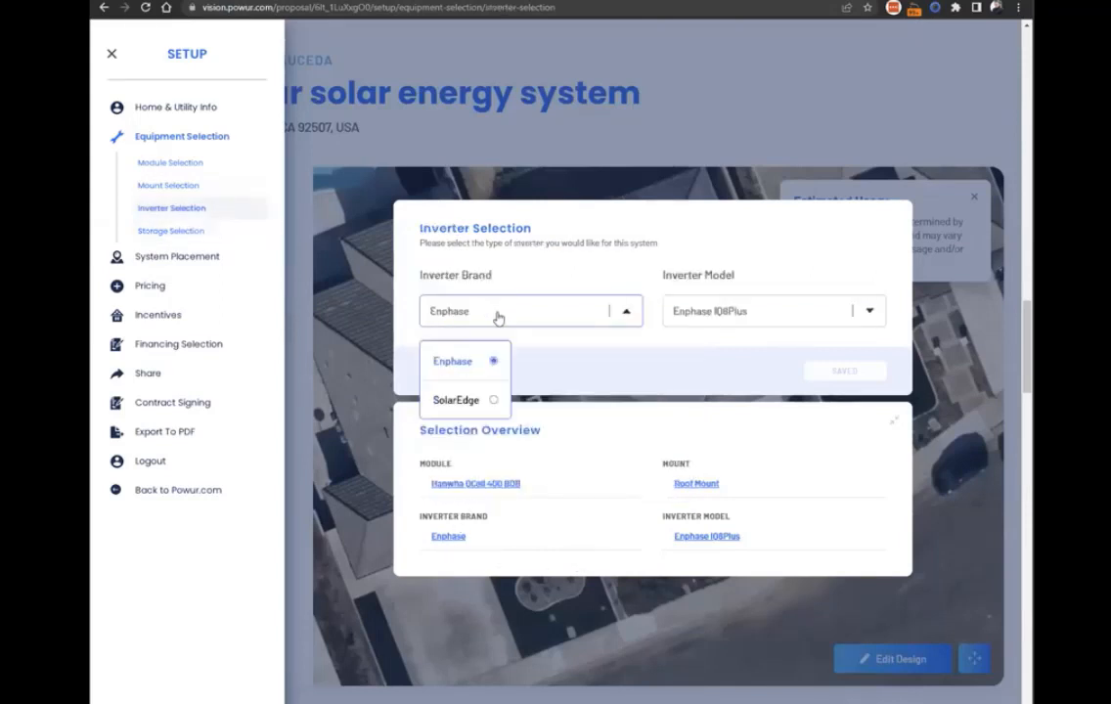
{"action": "left_click", "coordinate": [486, 402]}
{"action": "left_click", "coordinate": [734, 285]}
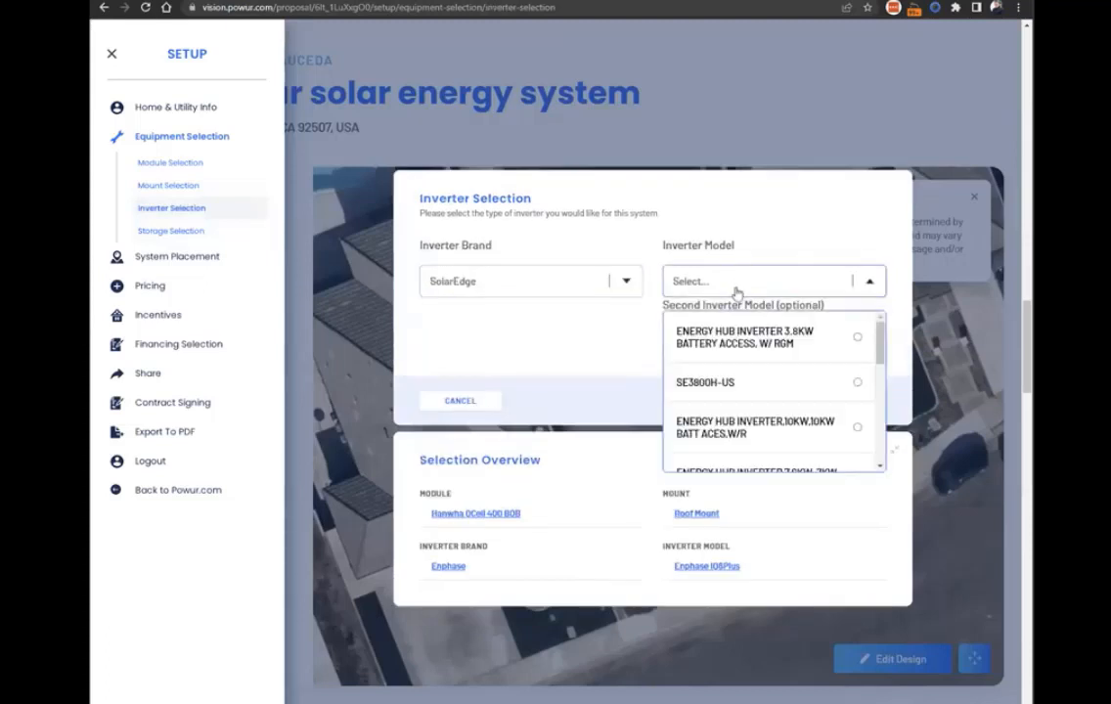
{"action": "left_click", "coordinate": [738, 380]}
{"action": "left_click", "coordinate": [836, 401]}
{"action": "left_click", "coordinate": [175, 235]}
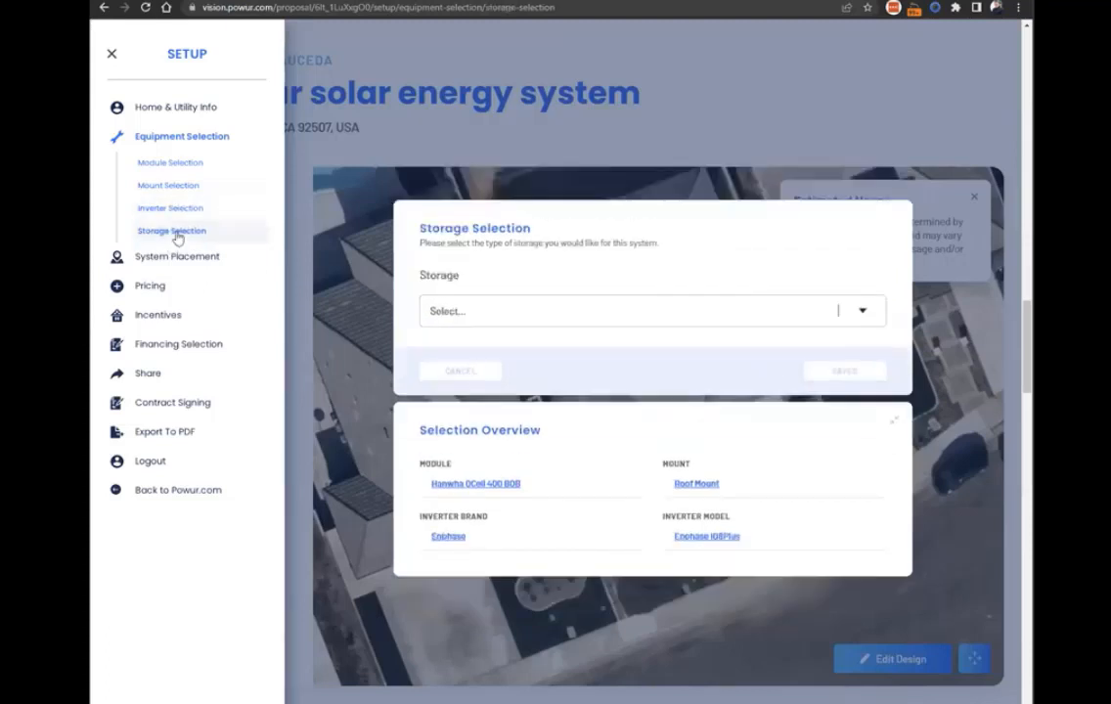
{"action": "left_click", "coordinate": [533, 321]}
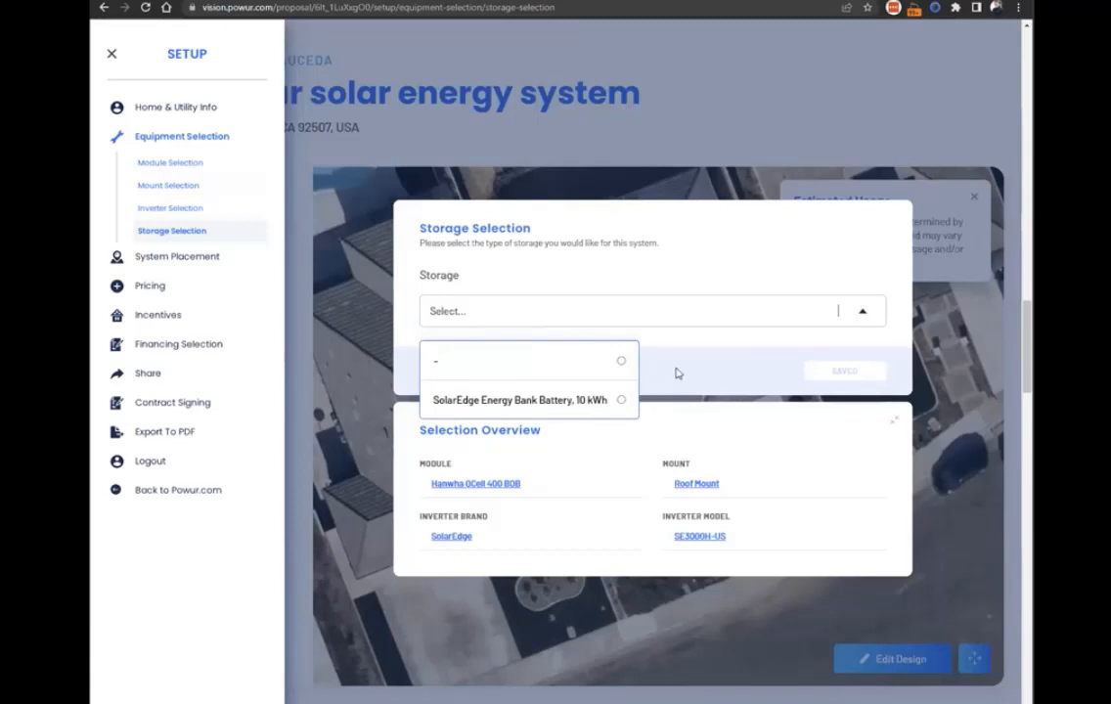
Set the inverter brand to Enphase and the model to Enphase IQ8Plus, and save the selection.
{"action": "left_click", "coordinate": [468, 536]}
{"action": "left_click", "coordinate": [510, 286]}
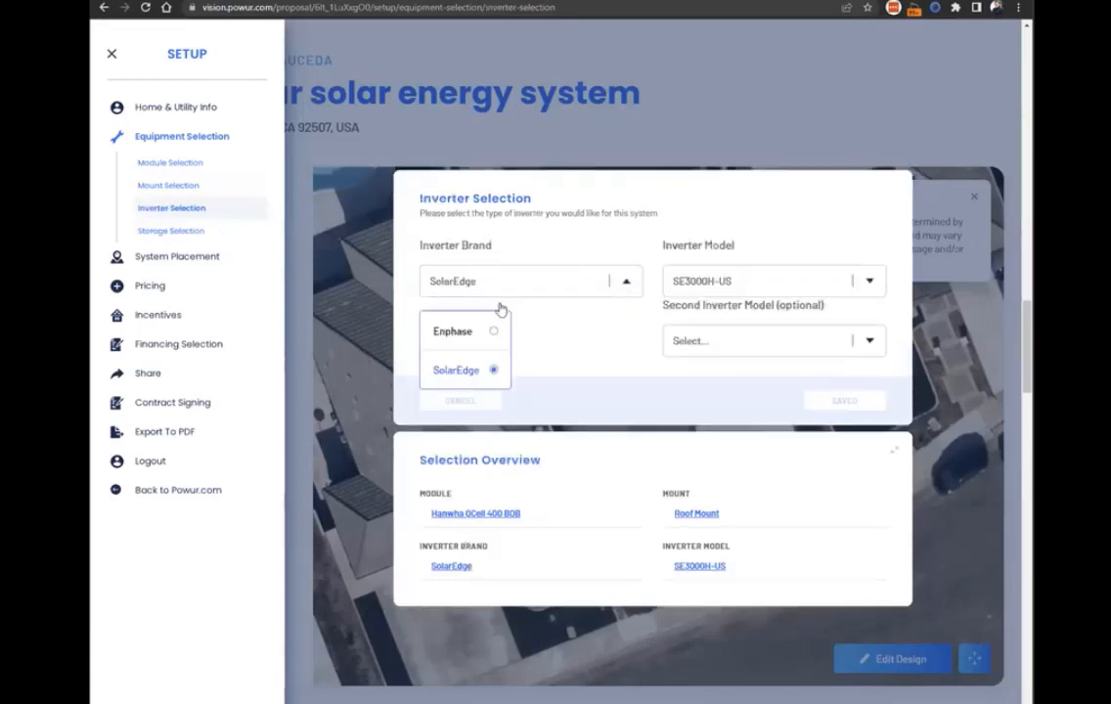
{"action": "left_click", "coordinate": [490, 338]}
{"action": "left_click", "coordinate": [685, 313]}
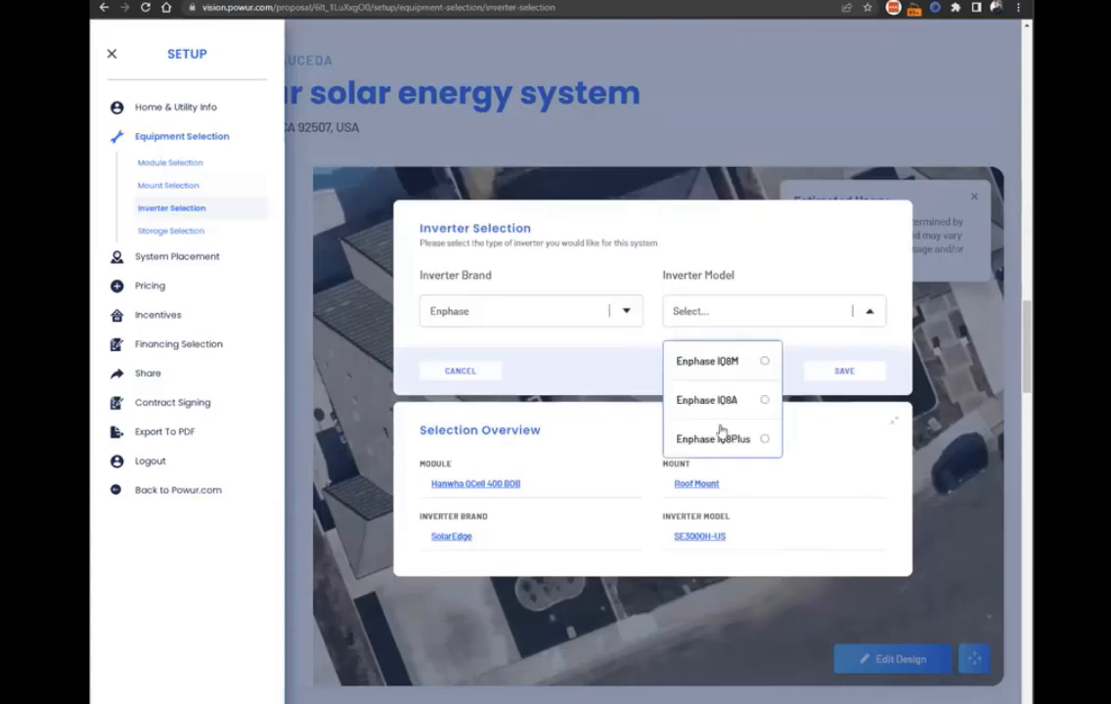
{"action": "left_click", "coordinate": [722, 436]}
{"action": "left_click", "coordinate": [843, 370]}
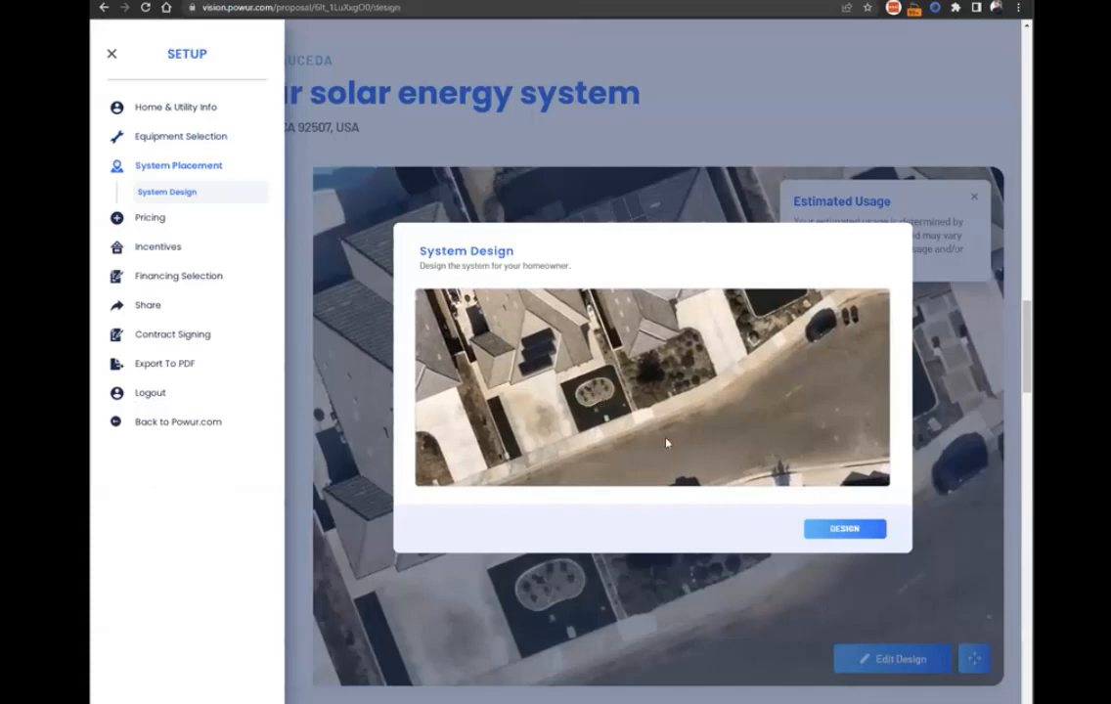
Open the System Design tool from System Placement, return to the proposal, and close the setup.
{"action": "left_click", "coordinate": [591, 389]}
{"action": "left_click", "coordinate": [118, 38]}
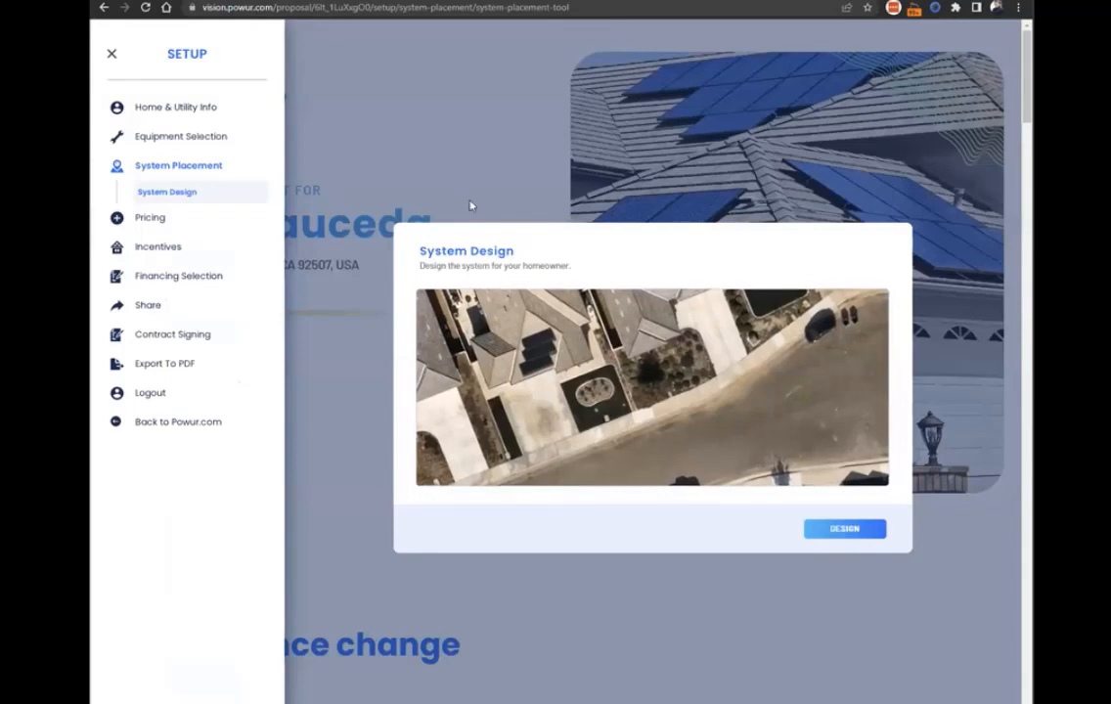
{"action": "left_click", "coordinate": [505, 154]}
Reposition the aerial image in the solar energy system section so the house sits within the target box, and save the position.
{"action": "scroll", "coordinate": [758, 611], "scroll_direction": "down", "scroll_amount": 15}
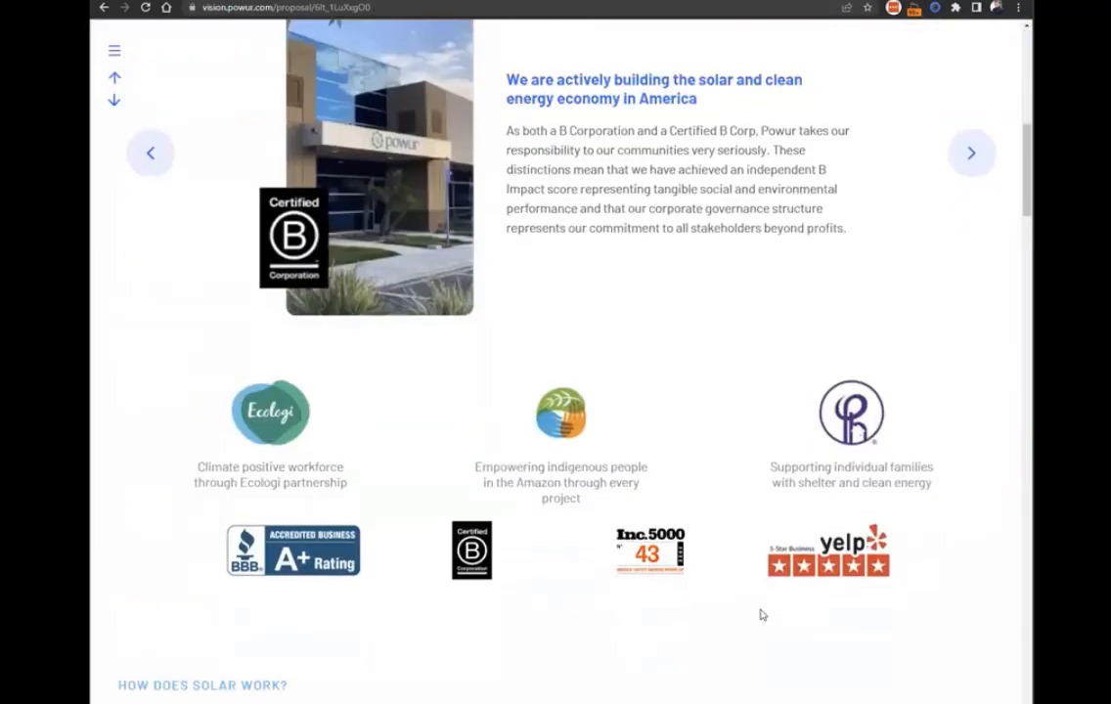
{"action": "scroll", "coordinate": [899, 641], "scroll_direction": "down", "scroll_amount": 2}
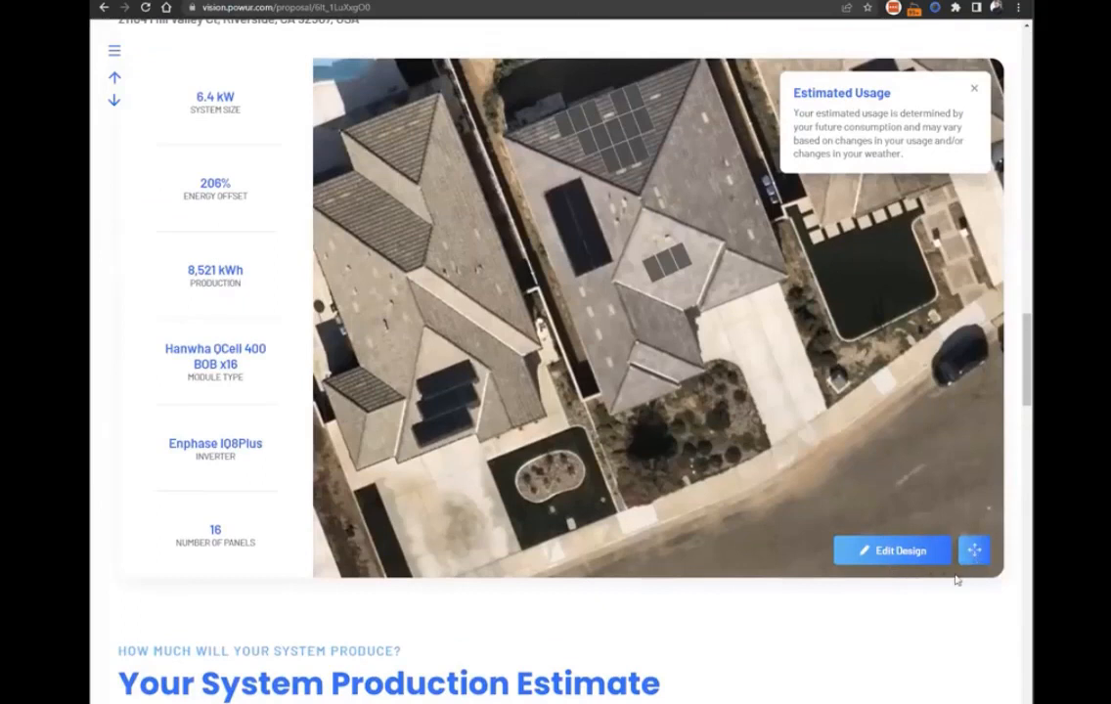
{"action": "scroll", "coordinate": [977, 636], "scroll_direction": "up", "scroll_amount": 1}
{"action": "left_click", "coordinate": [978, 623]}
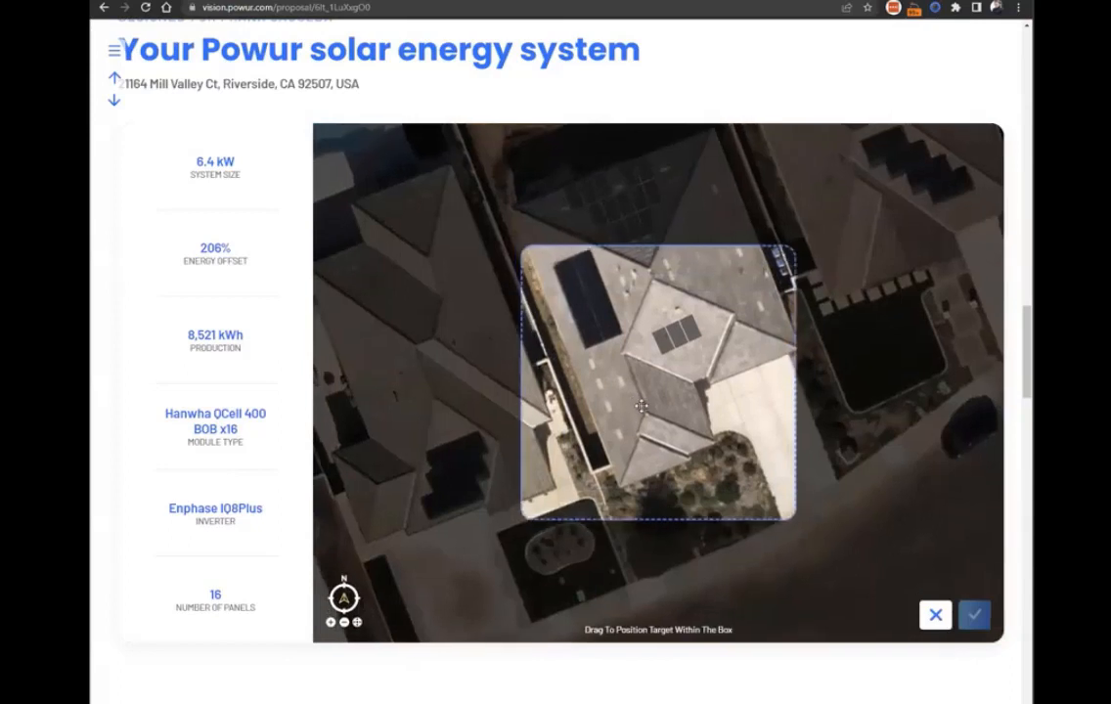
{"action": "left_click_drag", "start_coordinate": [648, 411], "coordinate": [610, 404]}
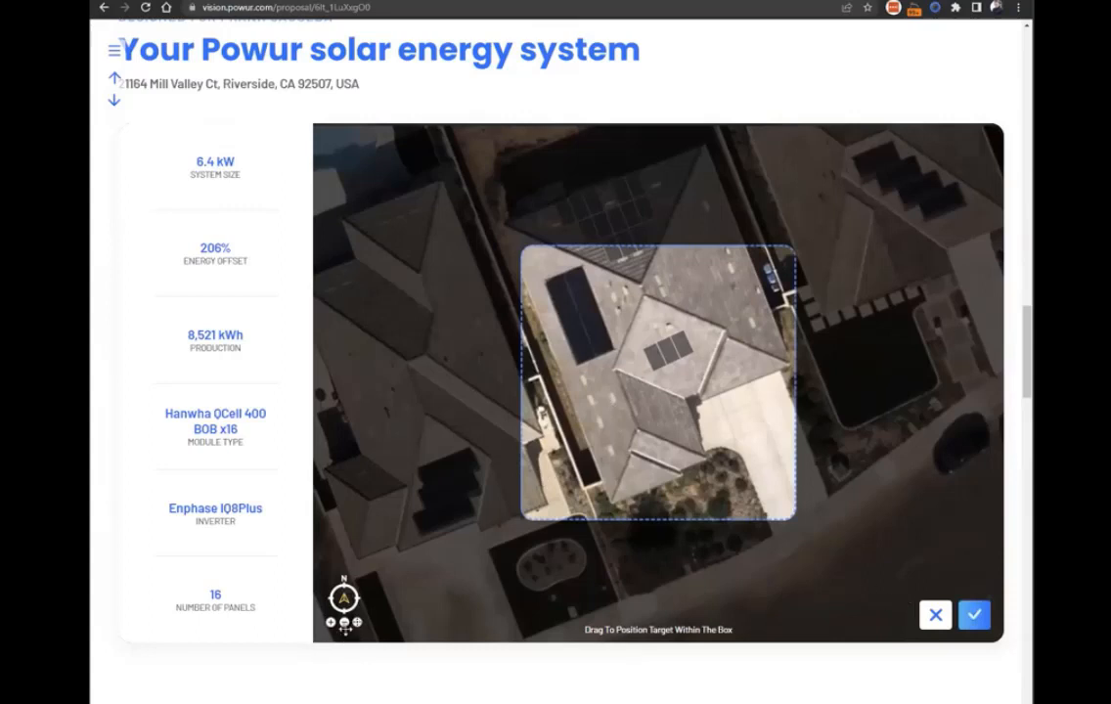
{"action": "left_click", "coordinate": [330, 623]}
{"action": "left_click", "coordinate": [344, 623]}
{"action": "left_click", "coordinate": [974, 624]}
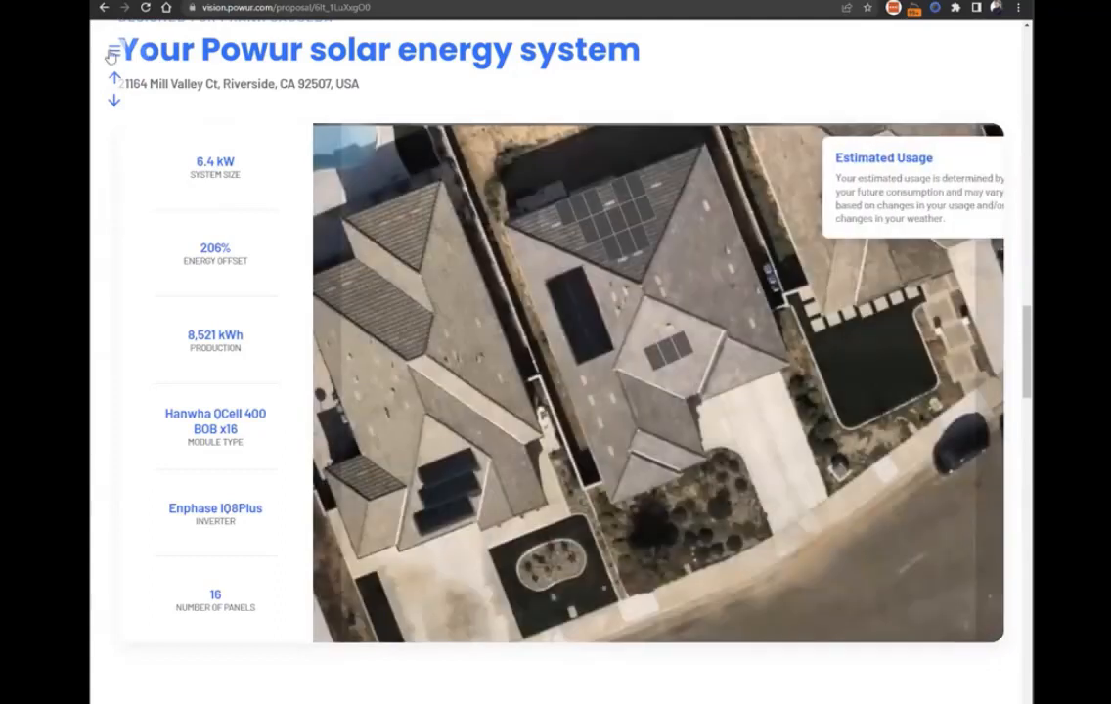
Open the project's adders selection, look over the Electrical adders, and select Concrete Tile among the Roofing adders.
{"action": "left_click", "coordinate": [112, 51]}
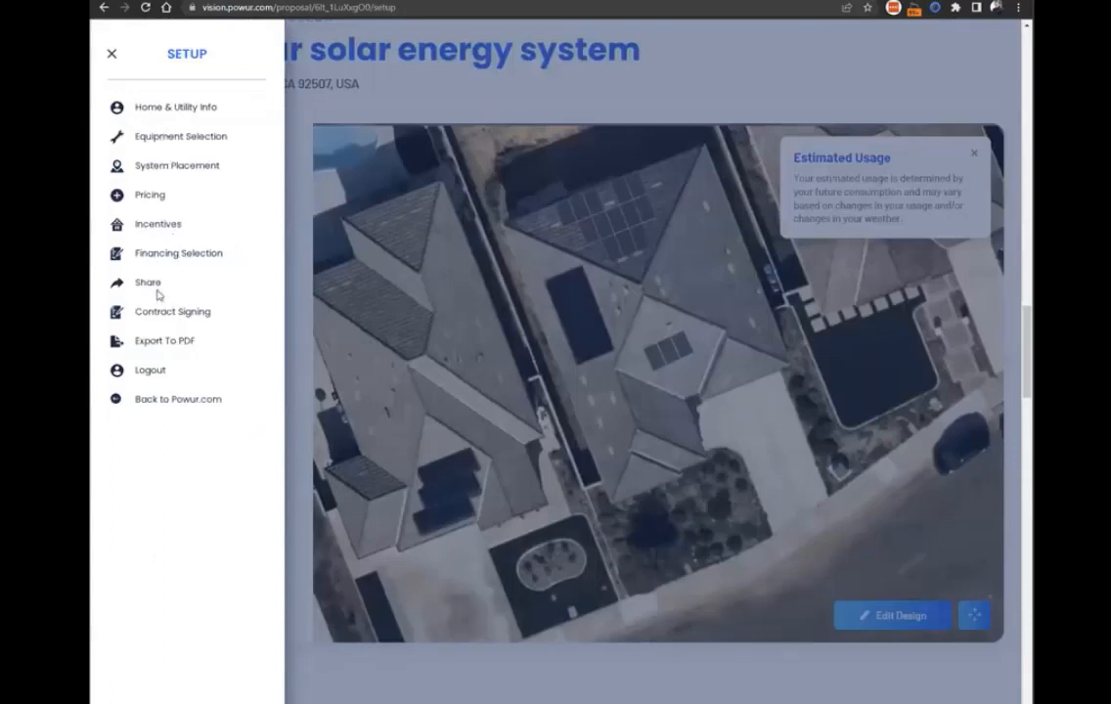
{"action": "left_click", "coordinate": [149, 196]}
{"action": "left_click", "coordinate": [159, 224]}
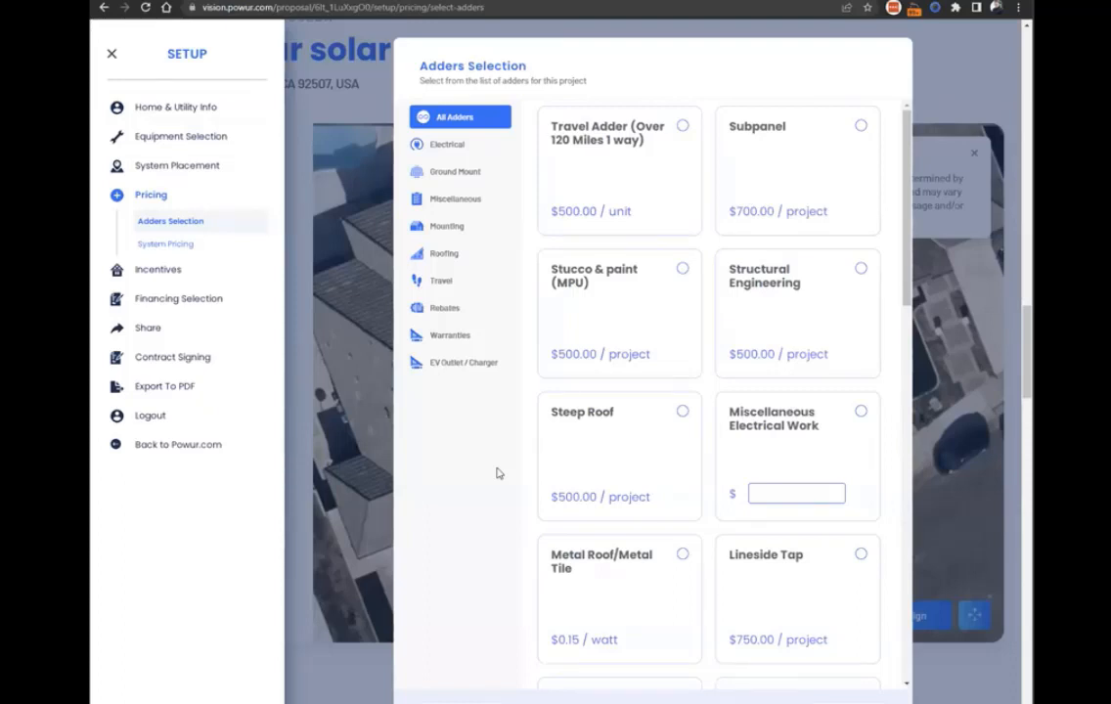
{"action": "left_click", "coordinate": [454, 145]}
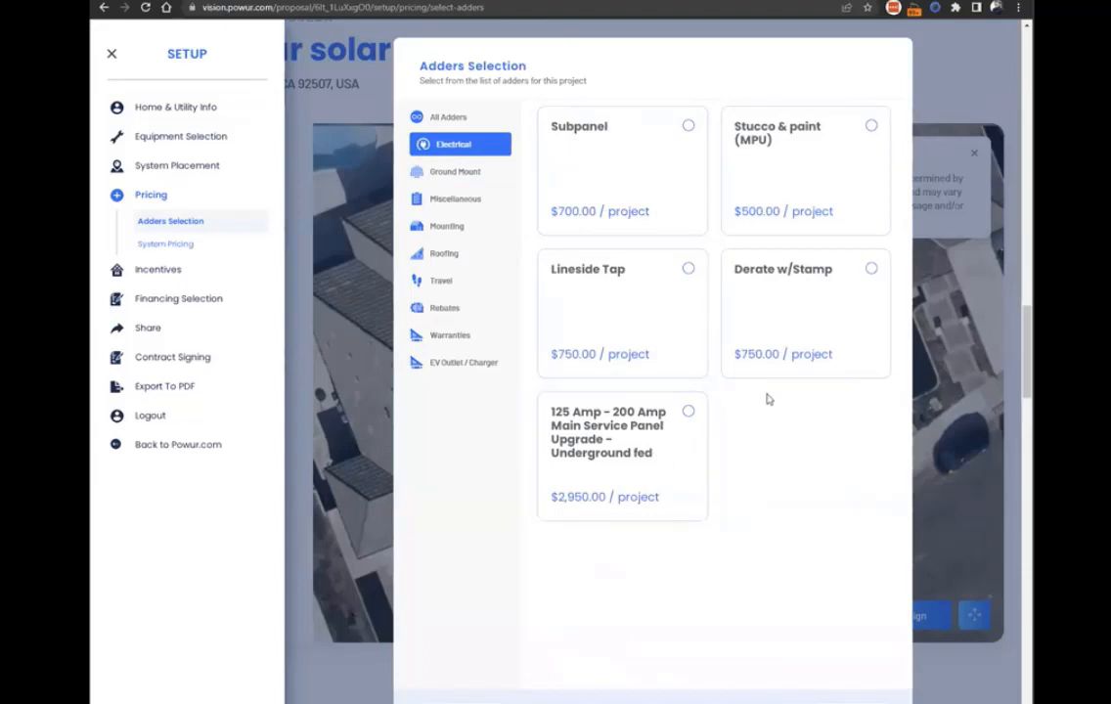
{"action": "left_click", "coordinate": [452, 254]}
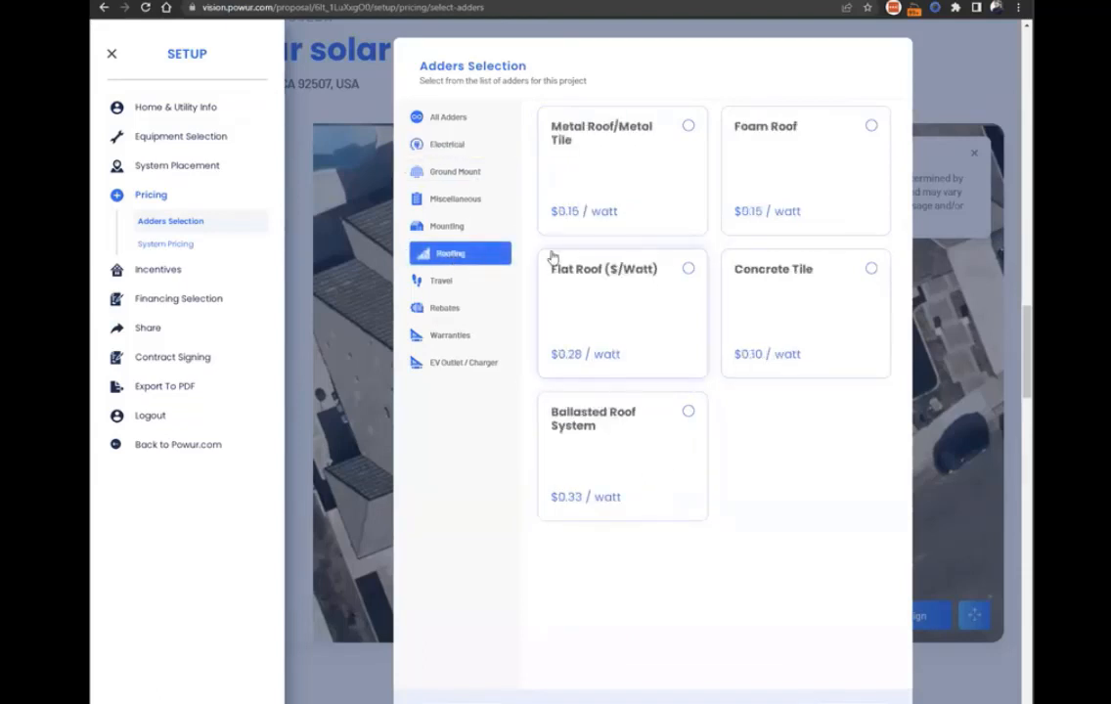
{"action": "left_click", "coordinate": [864, 278]}
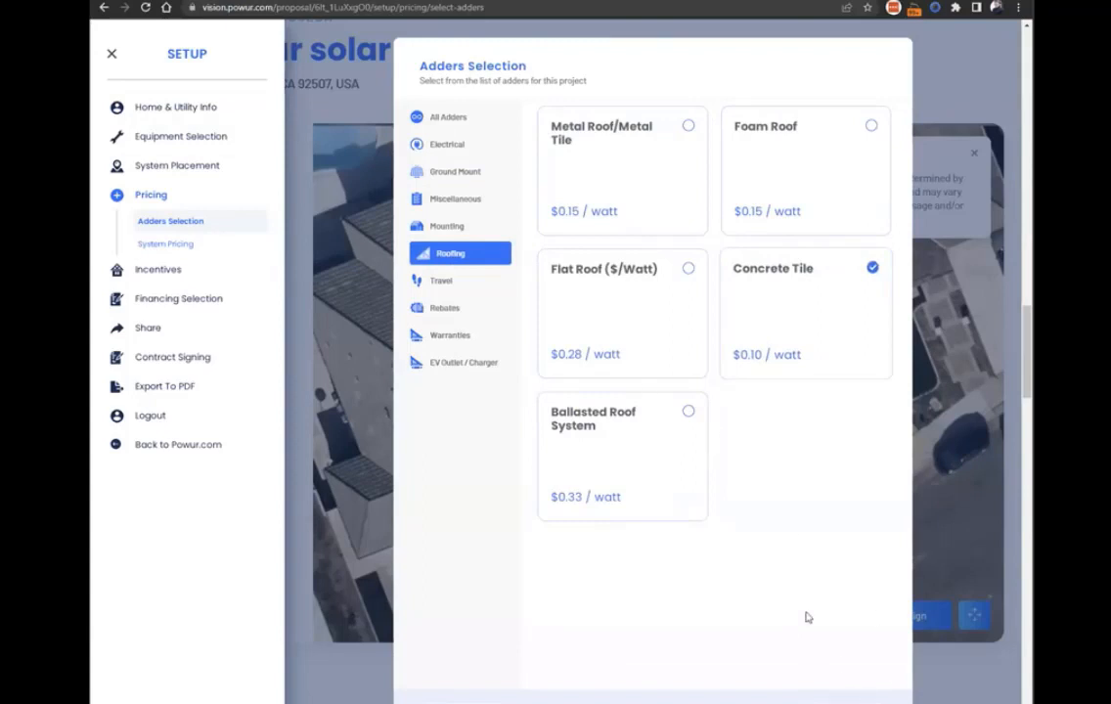
Browse the Ground Mount, Miscellaneous, Mounting, Travel and Rebates adders, and select the Powur Care 30-Year Warranty.
{"action": "left_click", "coordinate": [448, 174]}
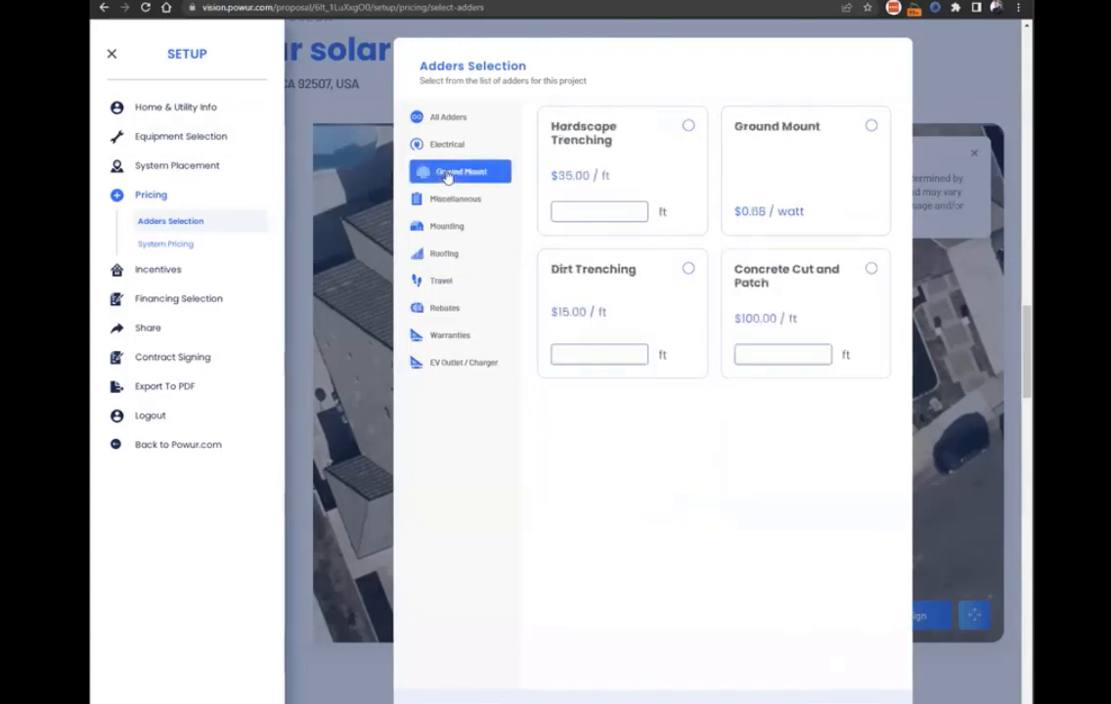
{"action": "left_click", "coordinate": [454, 198]}
{"action": "left_click", "coordinate": [451, 172]}
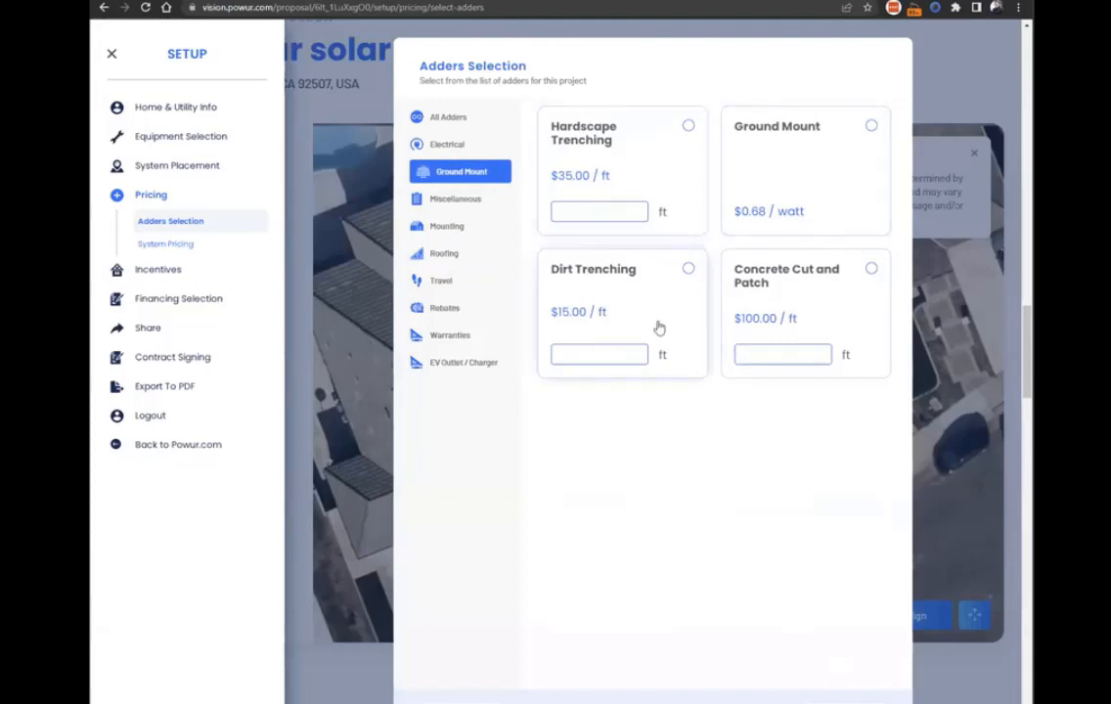
{"action": "left_click", "coordinate": [458, 228]}
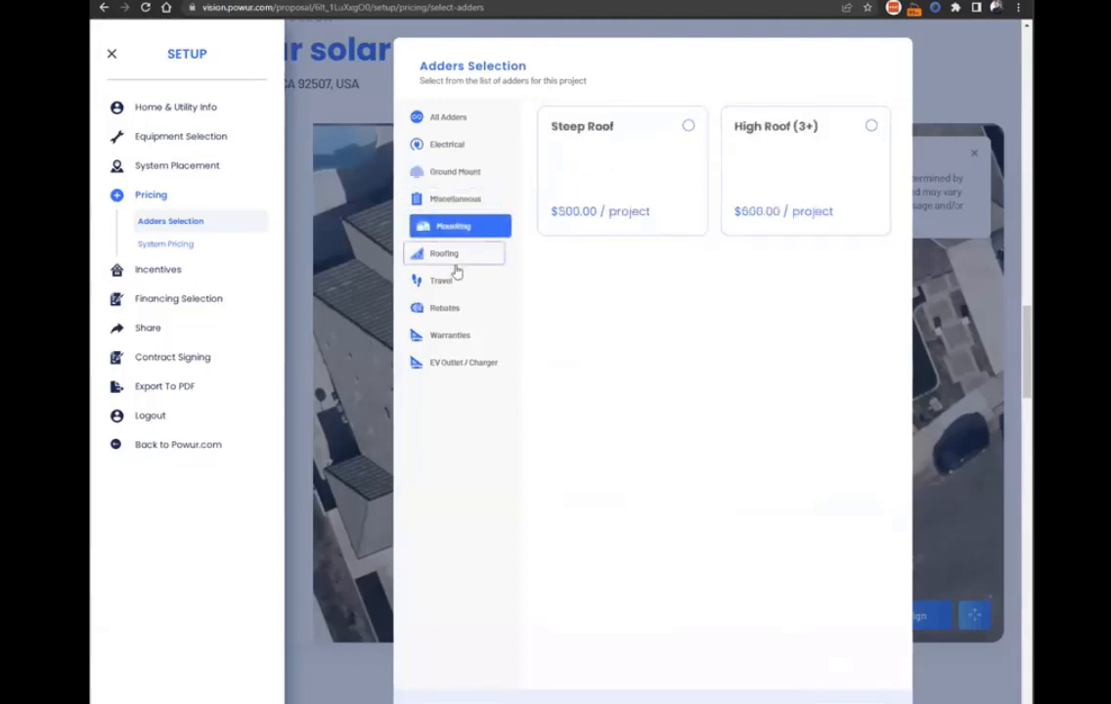
{"action": "left_click", "coordinate": [461, 259]}
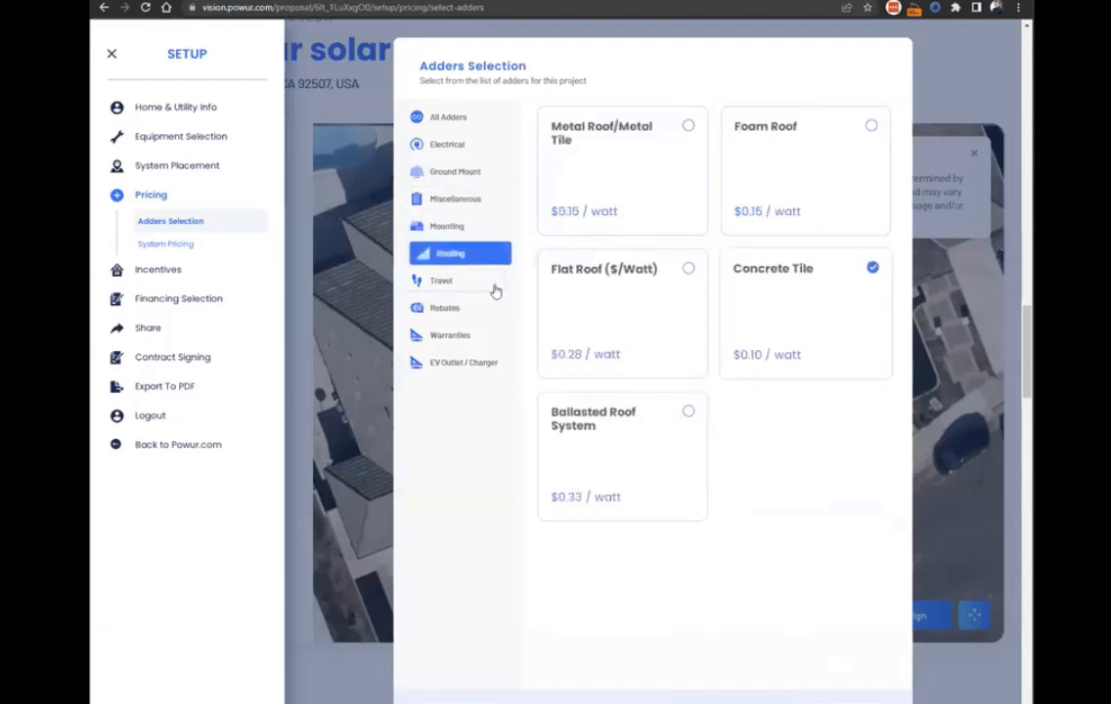
{"action": "left_click", "coordinate": [462, 282]}
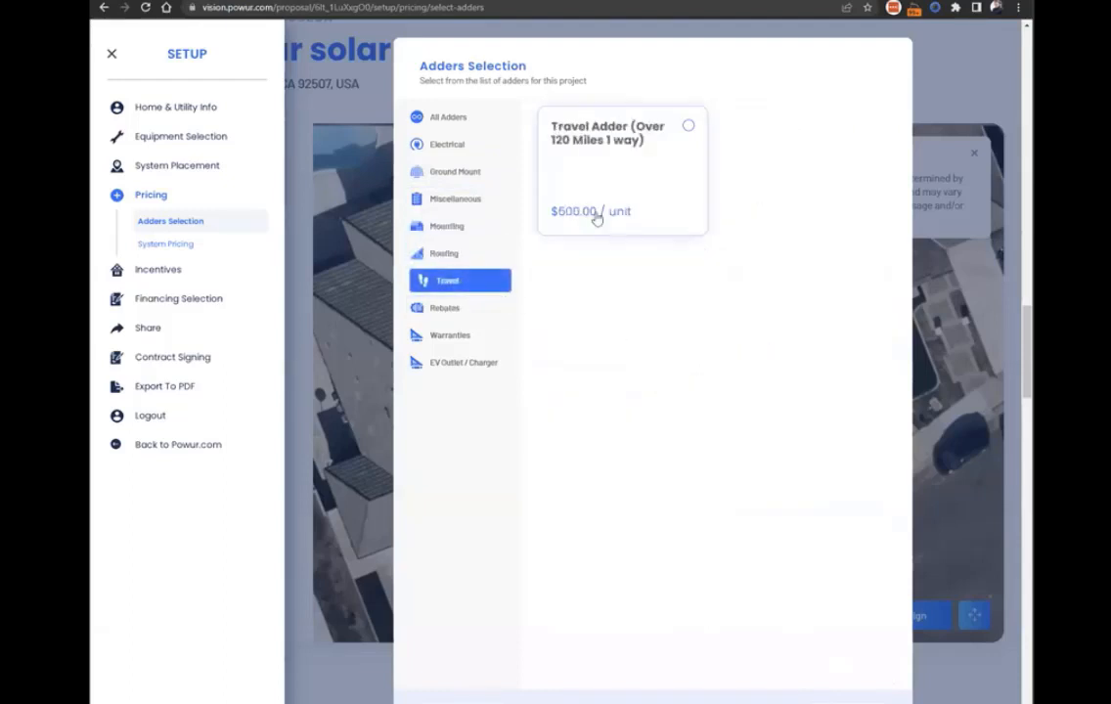
{"action": "left_click", "coordinate": [445, 319]}
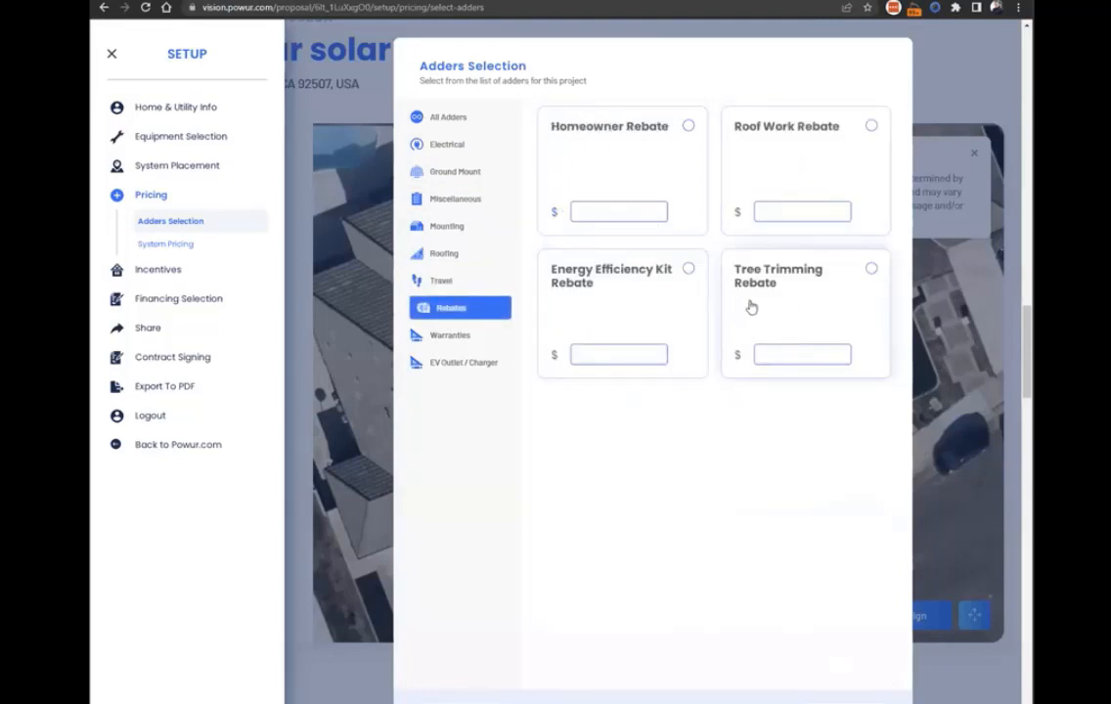
{"action": "left_click", "coordinate": [469, 337]}
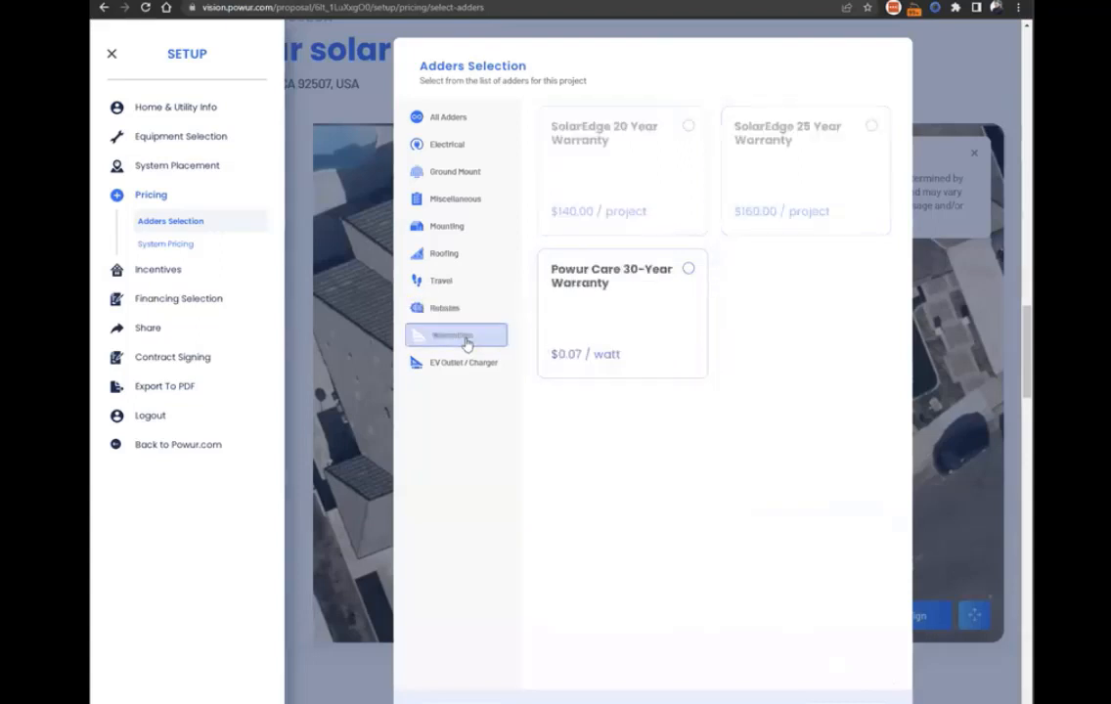
{"action": "left_click", "coordinate": [690, 268]}
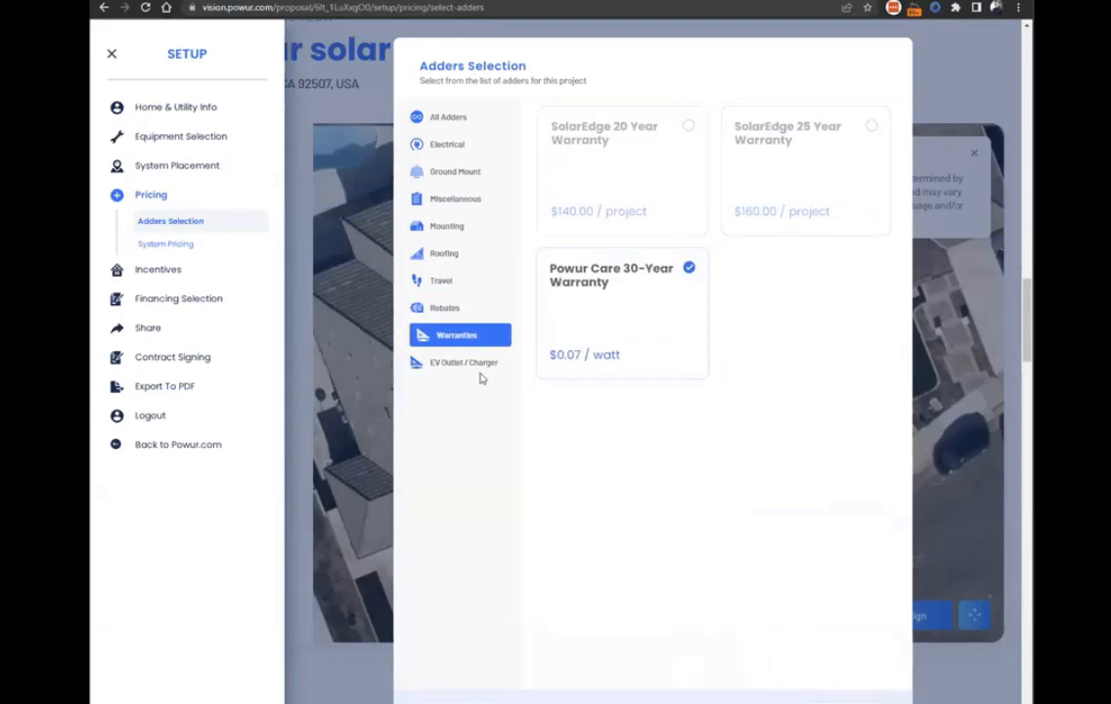
Review the complete adder list and go through its categories again, from Electrical to Warranties.
{"action": "left_click", "coordinate": [456, 121]}
{"action": "scroll", "coordinate": [683, 225], "scroll_direction": "down", "scroll_amount": 5}
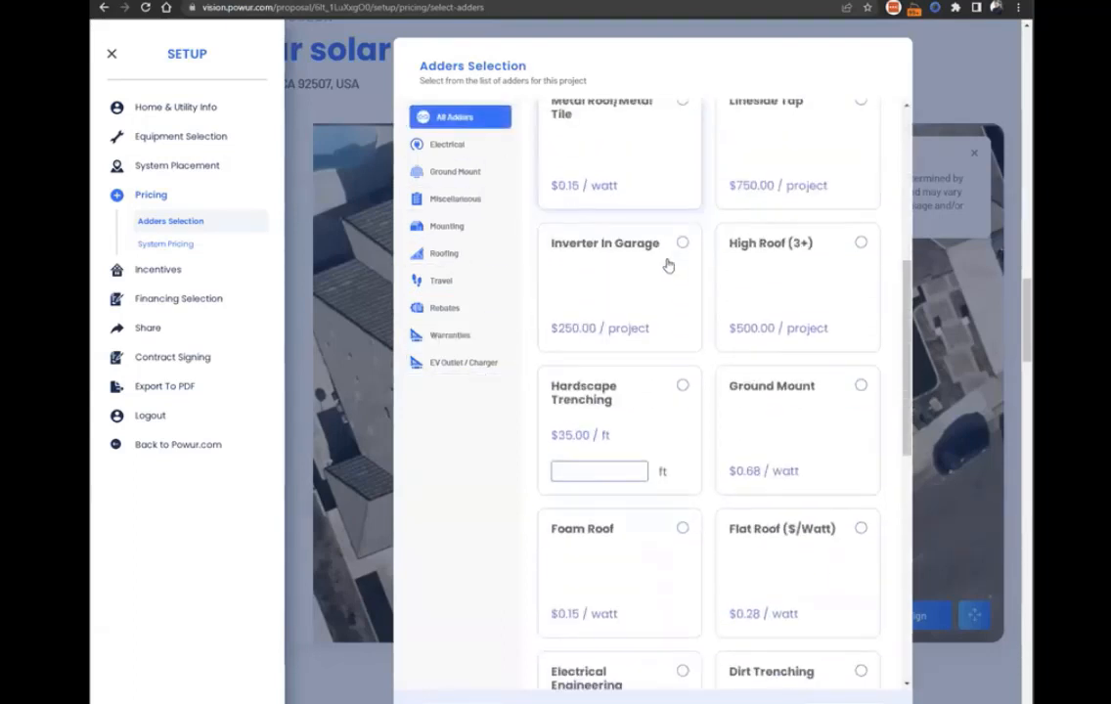
{"action": "scroll", "coordinate": [668, 265], "scroll_direction": "down", "scroll_amount": 6}
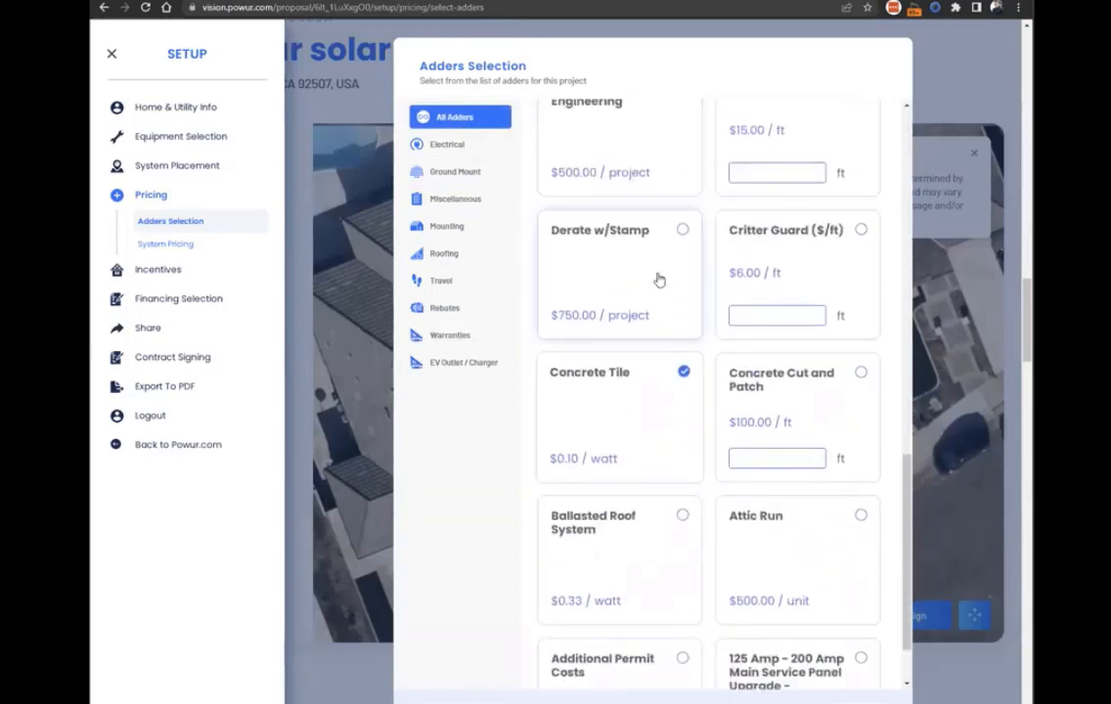
{"action": "scroll", "coordinate": [638, 364], "scroll_direction": "down", "scroll_amount": 1}
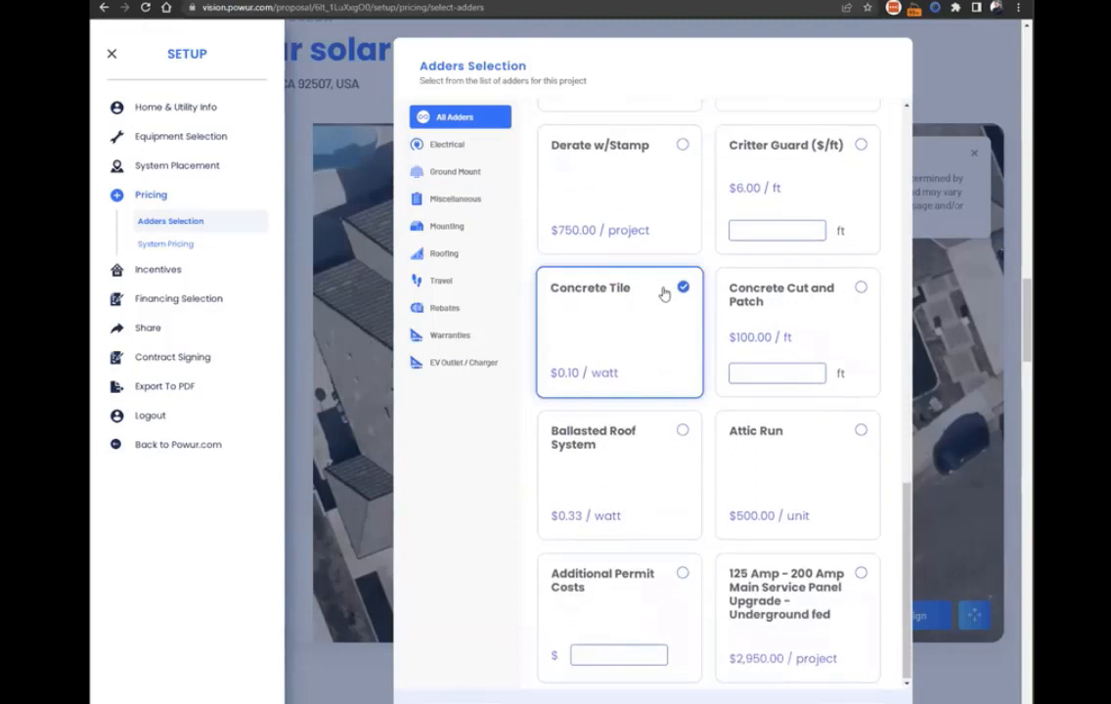
{"action": "left_click", "coordinate": [442, 145]}
{"action": "left_click", "coordinate": [438, 172]}
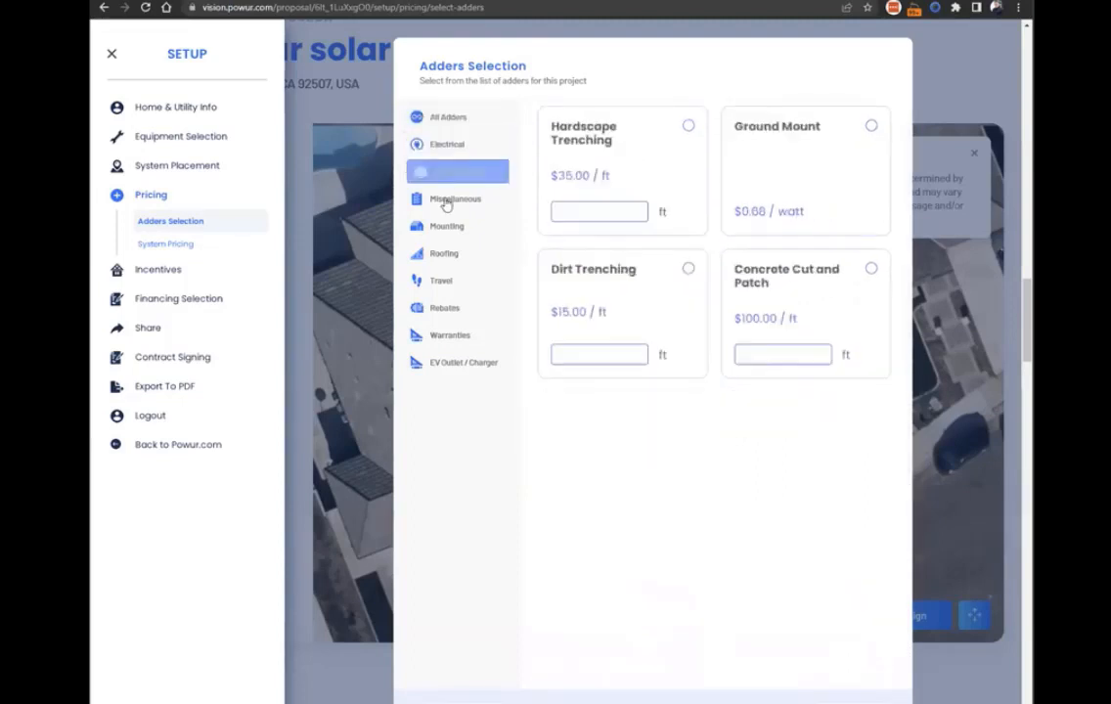
{"action": "left_click", "coordinate": [445, 200]}
{"action": "left_click", "coordinate": [445, 253]}
{"action": "left_click", "coordinate": [453, 281]}
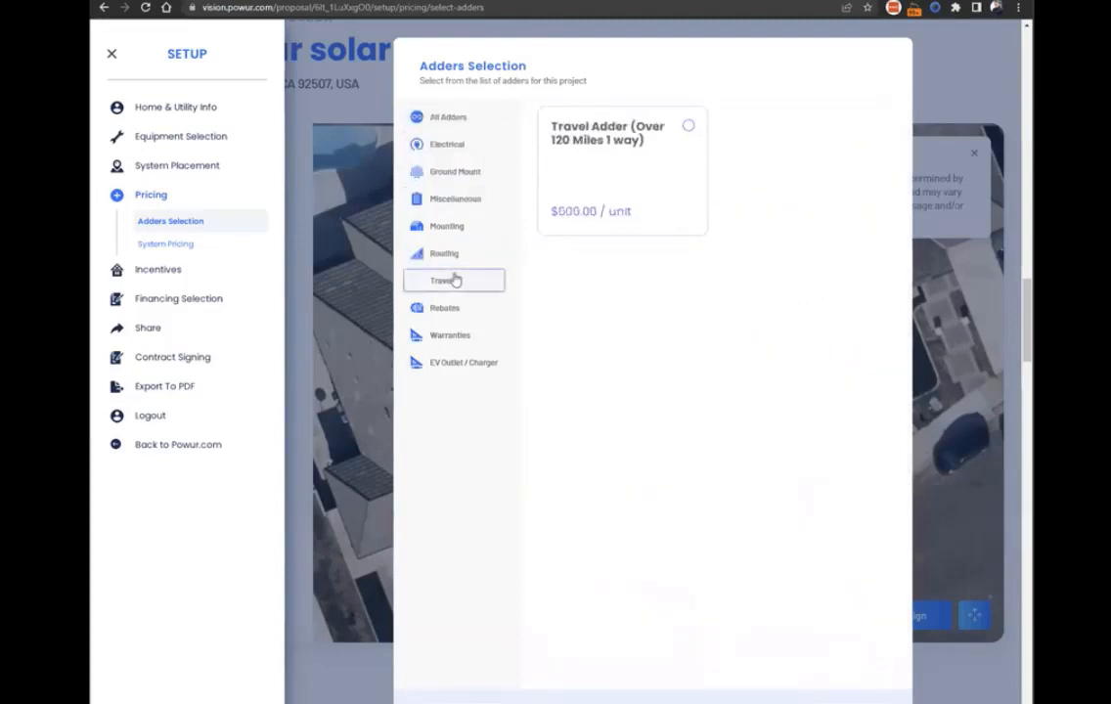
{"action": "left_click", "coordinate": [452, 307]}
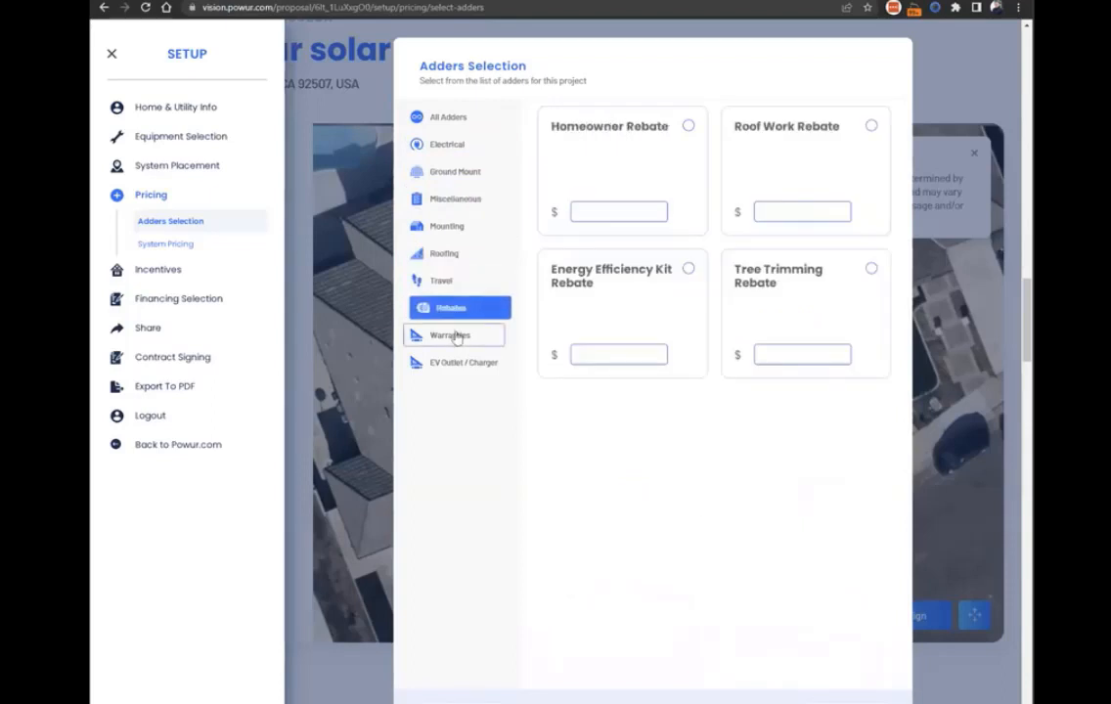
{"action": "left_click", "coordinate": [456, 335]}
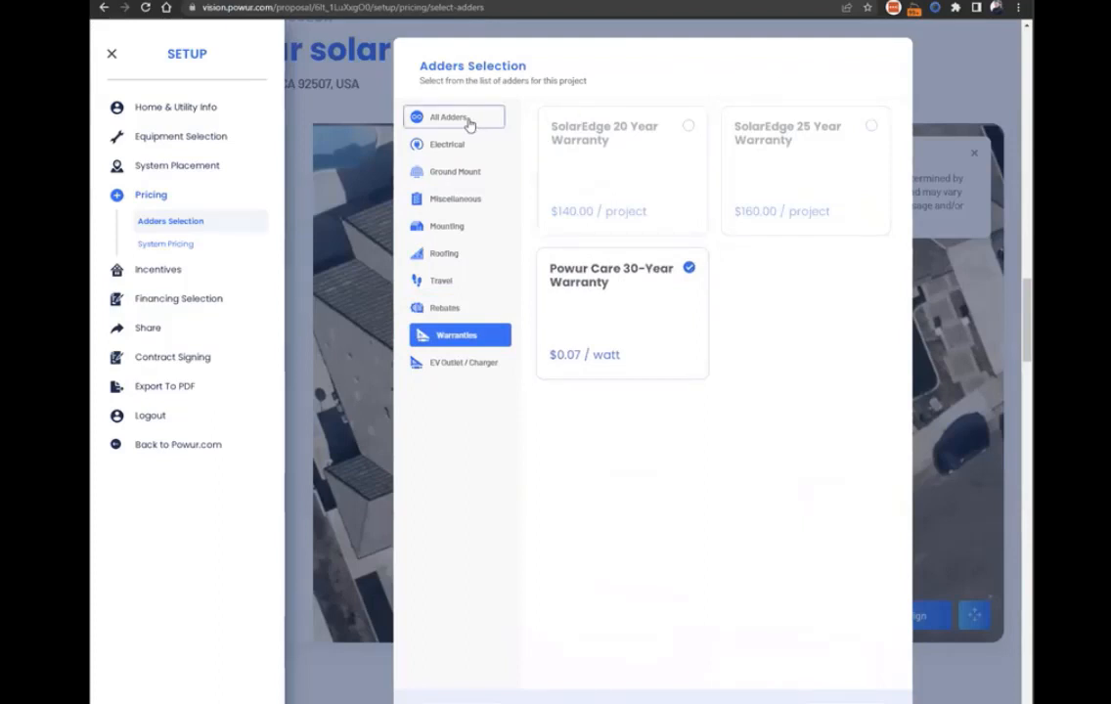
Examine the item costs, margin and total cost in the System Pricing overview, and close the setup.
{"action": "left_click", "coordinate": [151, 249]}
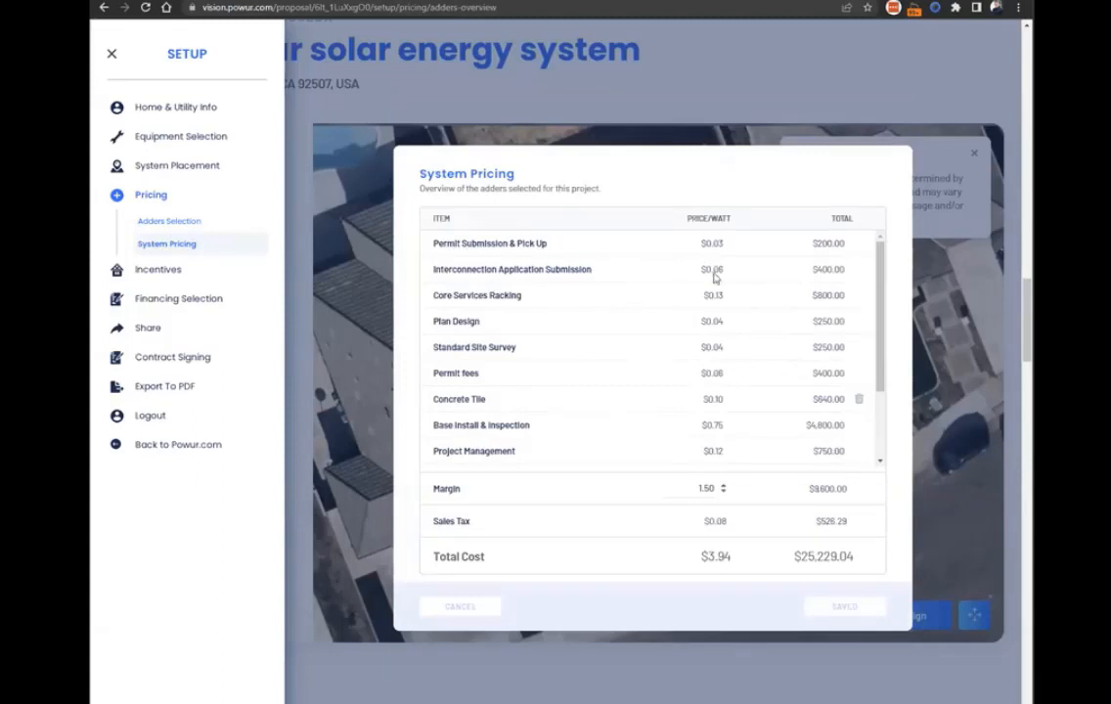
{"action": "scroll", "coordinate": [617, 291], "scroll_direction": "down", "scroll_amount": 2}
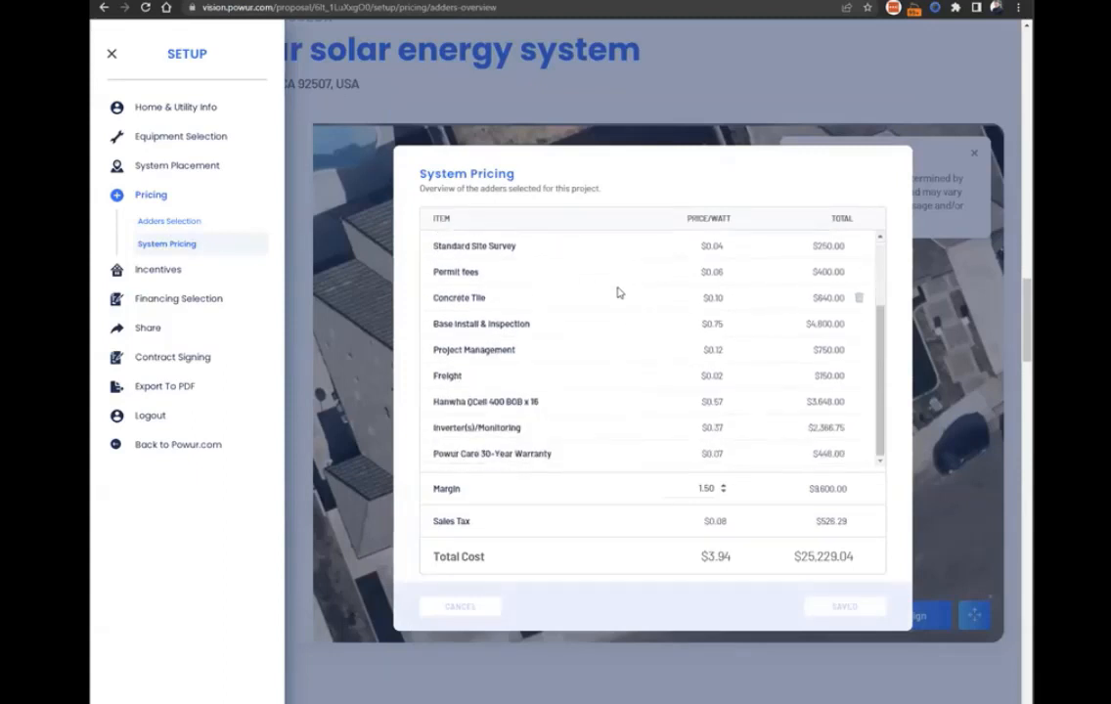
{"action": "scroll", "coordinate": [602, 420], "scroll_direction": "up", "scroll_amount": 3}
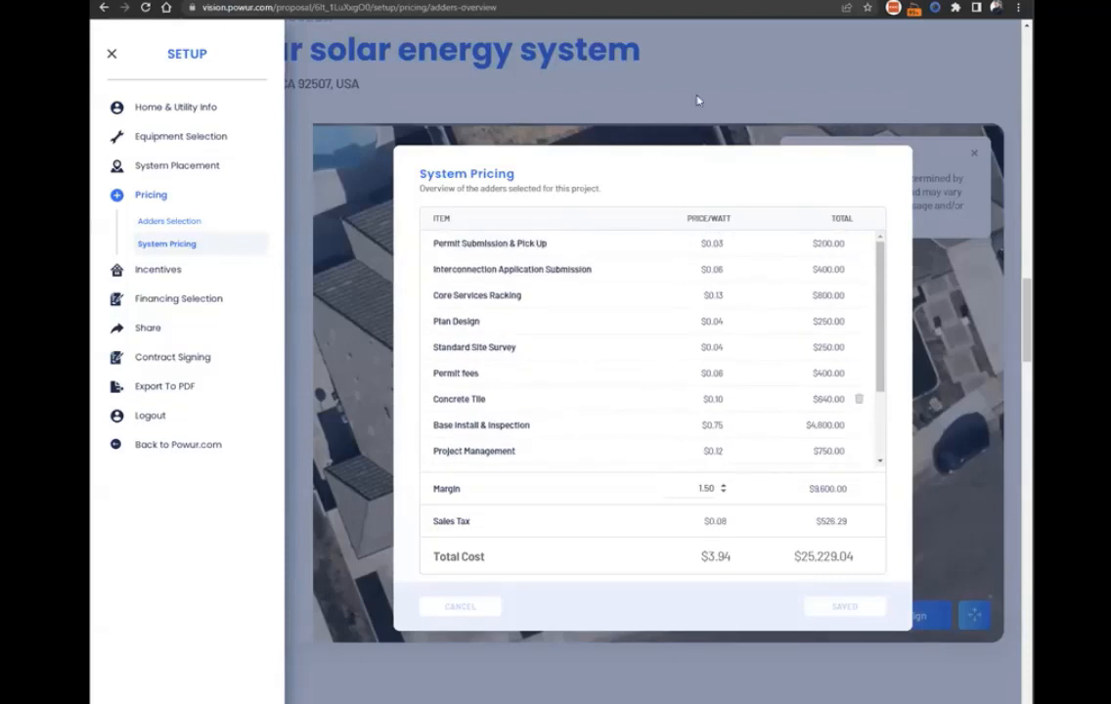
{"action": "scroll", "coordinate": [704, 332], "scroll_direction": "down", "scroll_amount": 2}
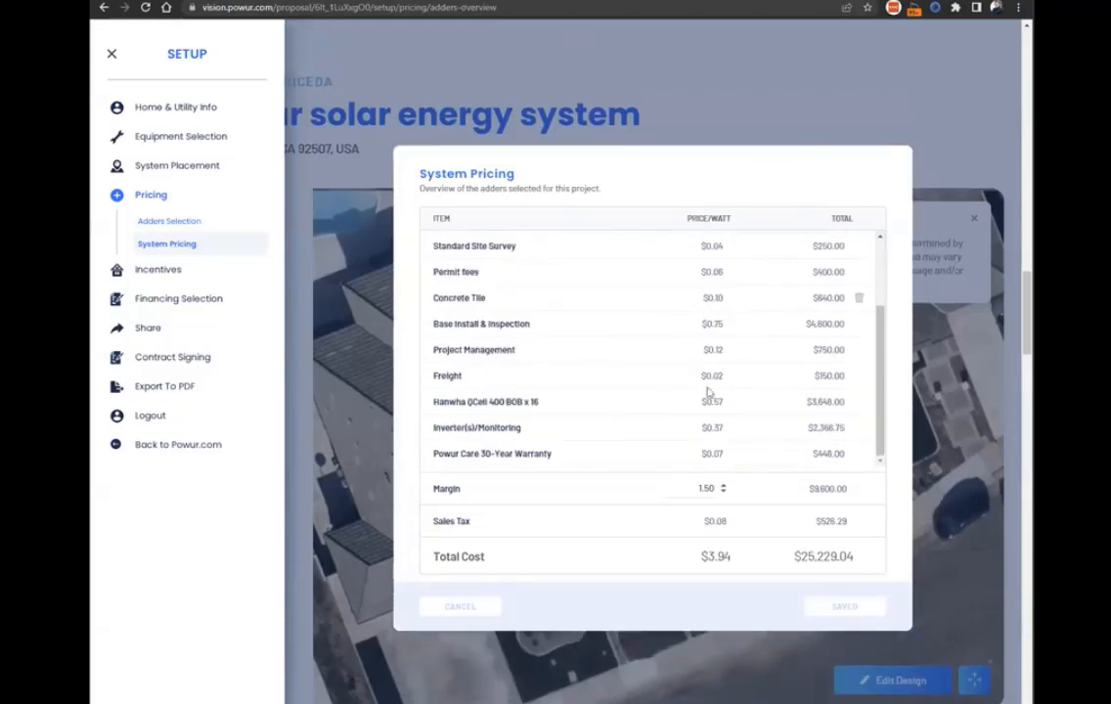
{"action": "scroll", "coordinate": [688, 420], "scroll_direction": "up", "scroll_amount": 2}
{"action": "left_click", "coordinate": [774, 114]}
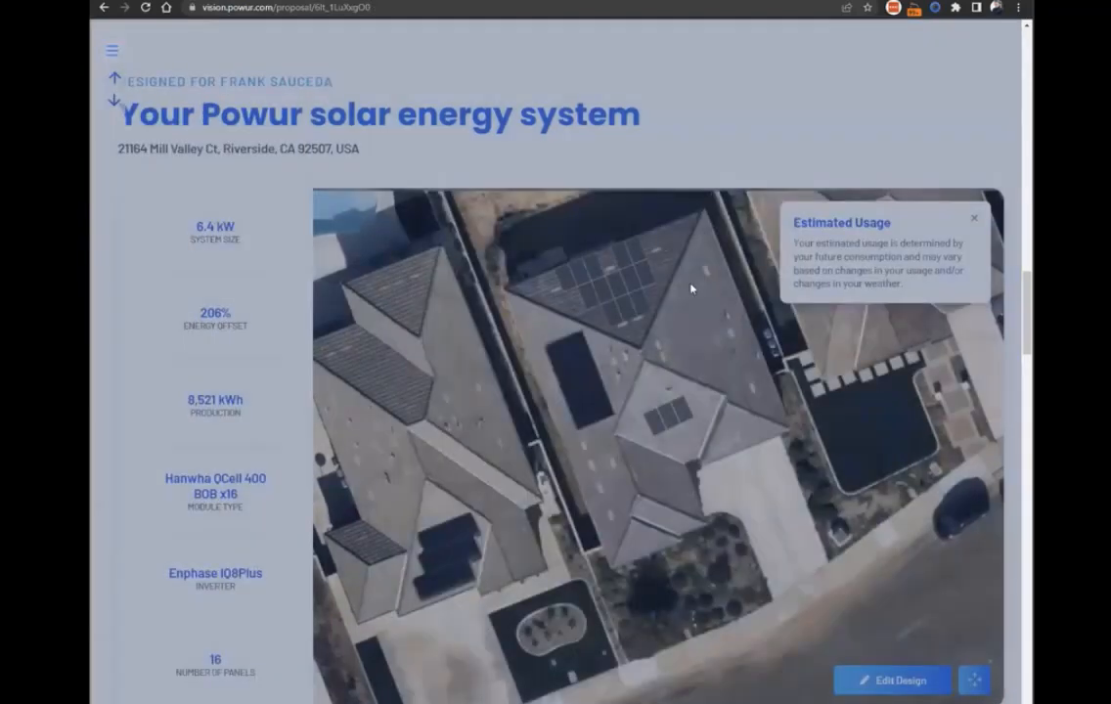
Activate four panels on the large east roof face and two on the small roof section beside the driveway, and return to the proposal.
{"action": "scroll", "coordinate": [664, 226], "scroll_direction": "down", "scroll_amount": 1}
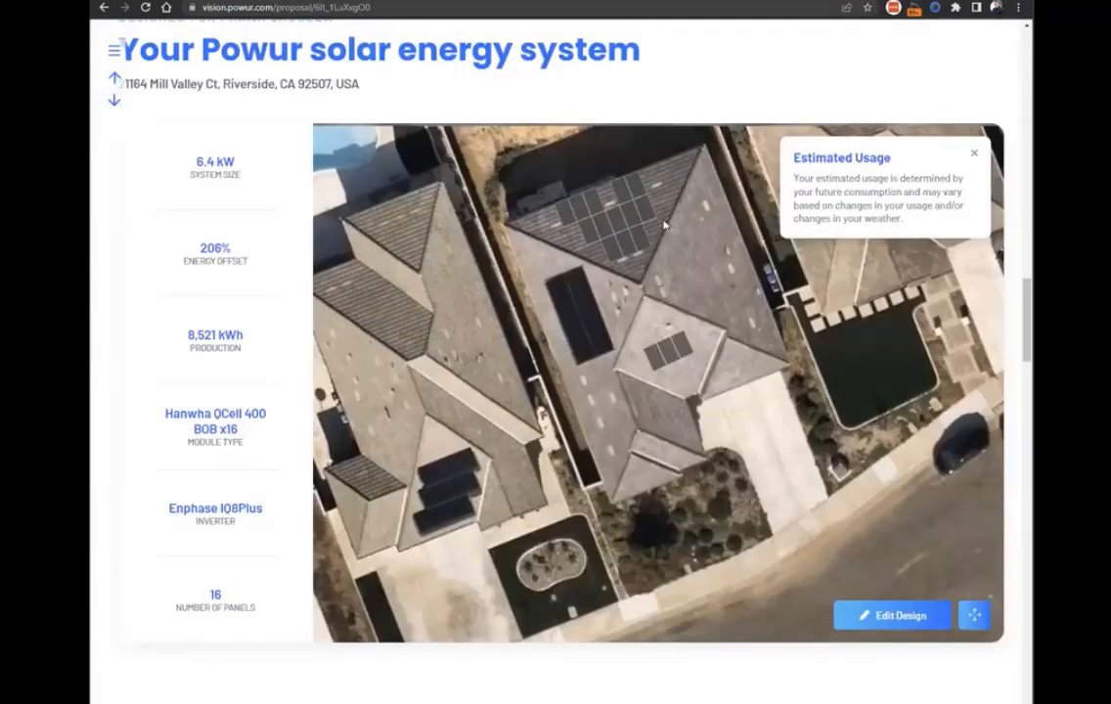
{"action": "left_click", "coordinate": [892, 615]}
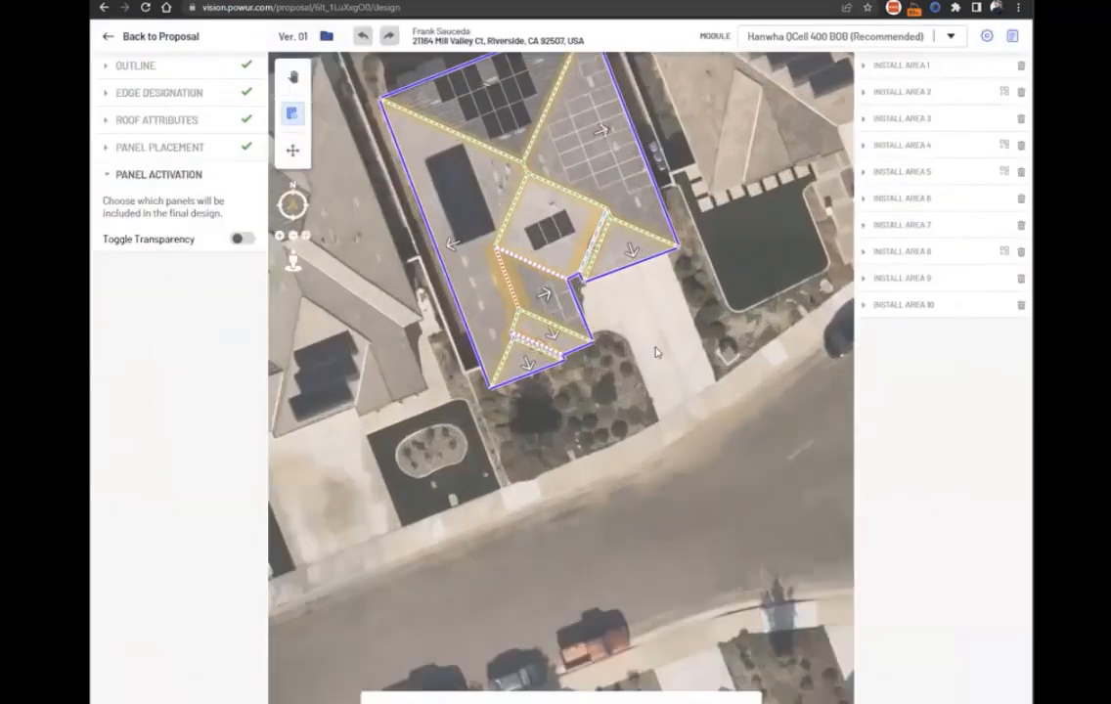
{"action": "left_click_drag", "start_coordinate": [649, 372], "coordinate": [707, 486]}
{"action": "left_click_drag", "start_coordinate": [497, 287], "coordinate": [513, 314]}
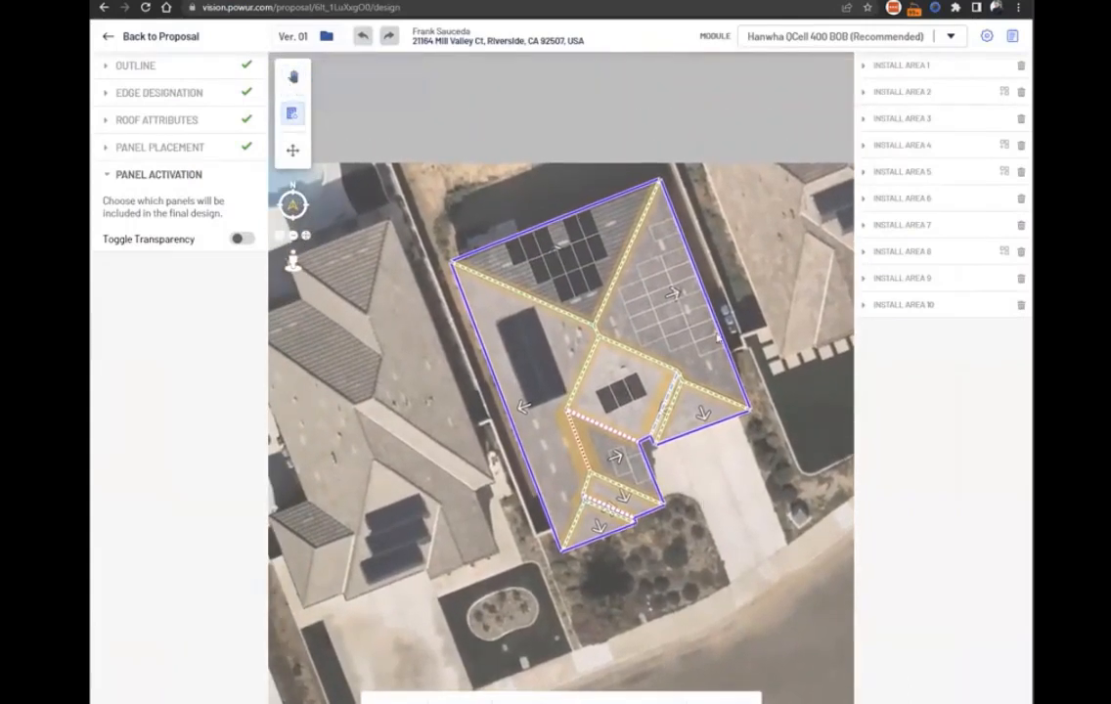
{"action": "left_click", "coordinate": [634, 294]}
{"action": "left_click", "coordinate": [642, 309]}
{"action": "left_click", "coordinate": [646, 323]}
{"action": "left_click", "coordinate": [653, 338]}
{"action": "left_click", "coordinate": [618, 460]}
{"action": "left_click", "coordinate": [638, 469]}
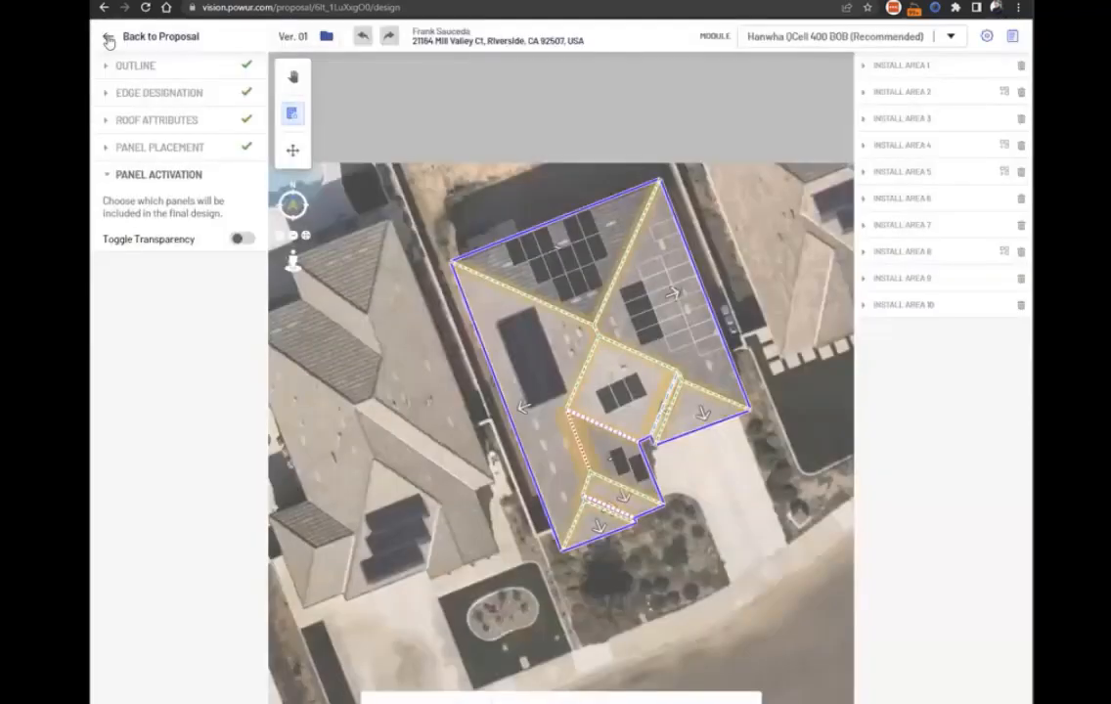
{"action": "left_click", "coordinate": [108, 38]}
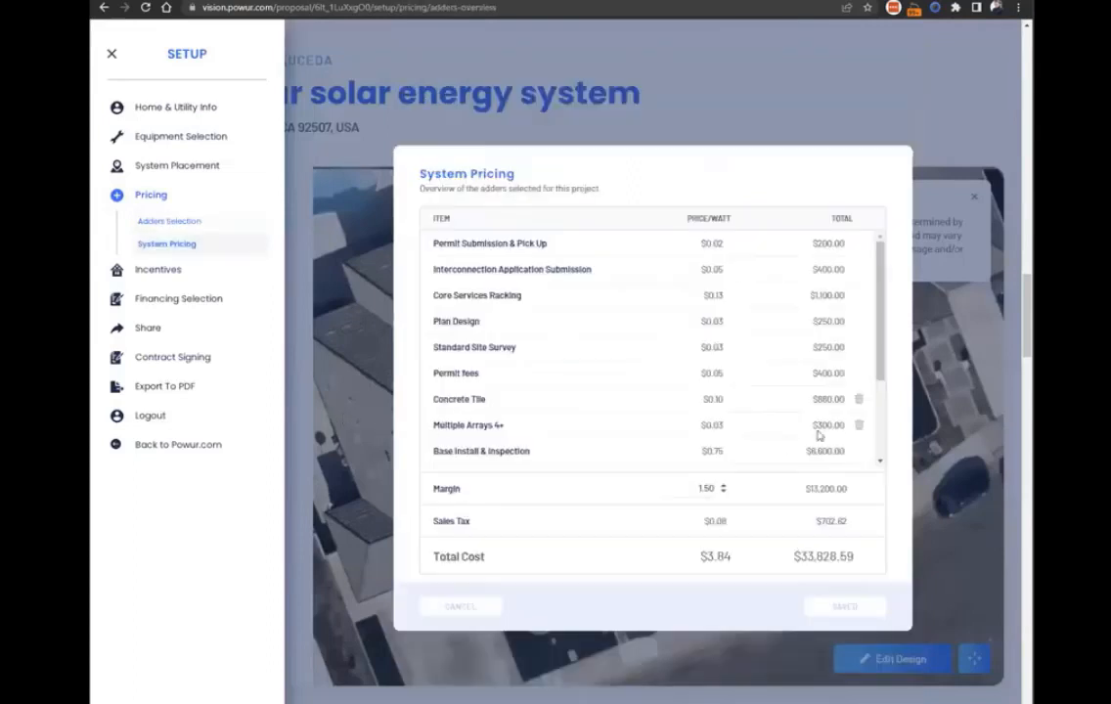
Highlight the Multiple Arrays 4+ line in the System Pricing overview, and close the setup.
{"action": "left_click_drag", "start_coordinate": [422, 428], "coordinate": [848, 430]}
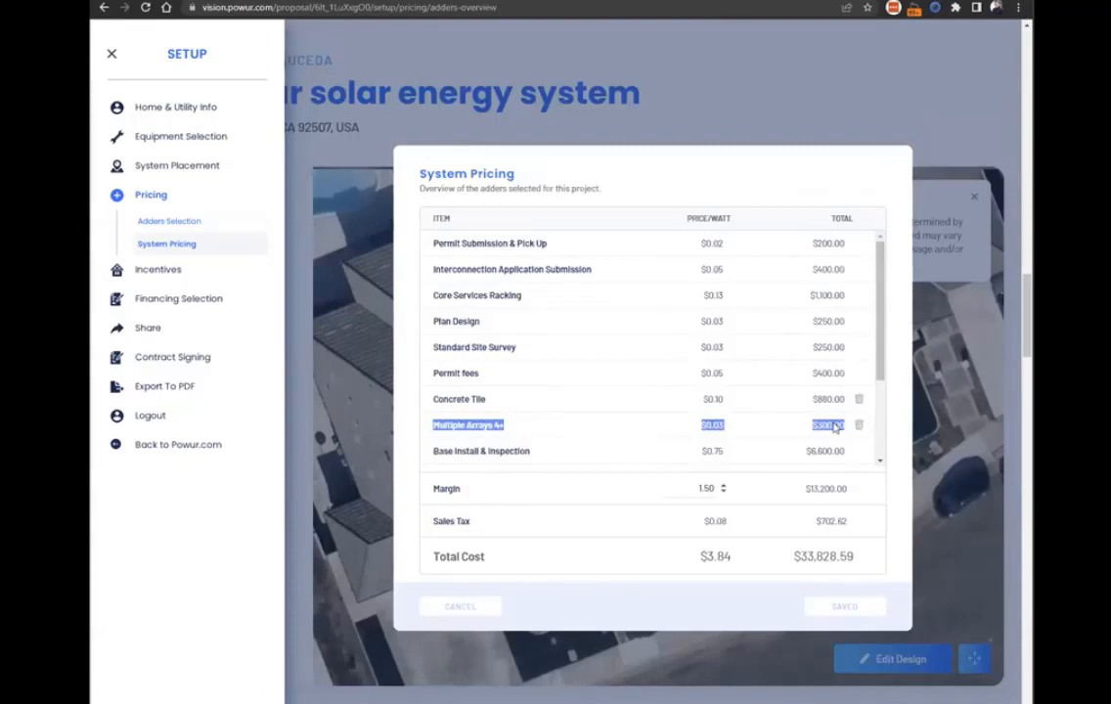
{"action": "left_click", "coordinate": [812, 445]}
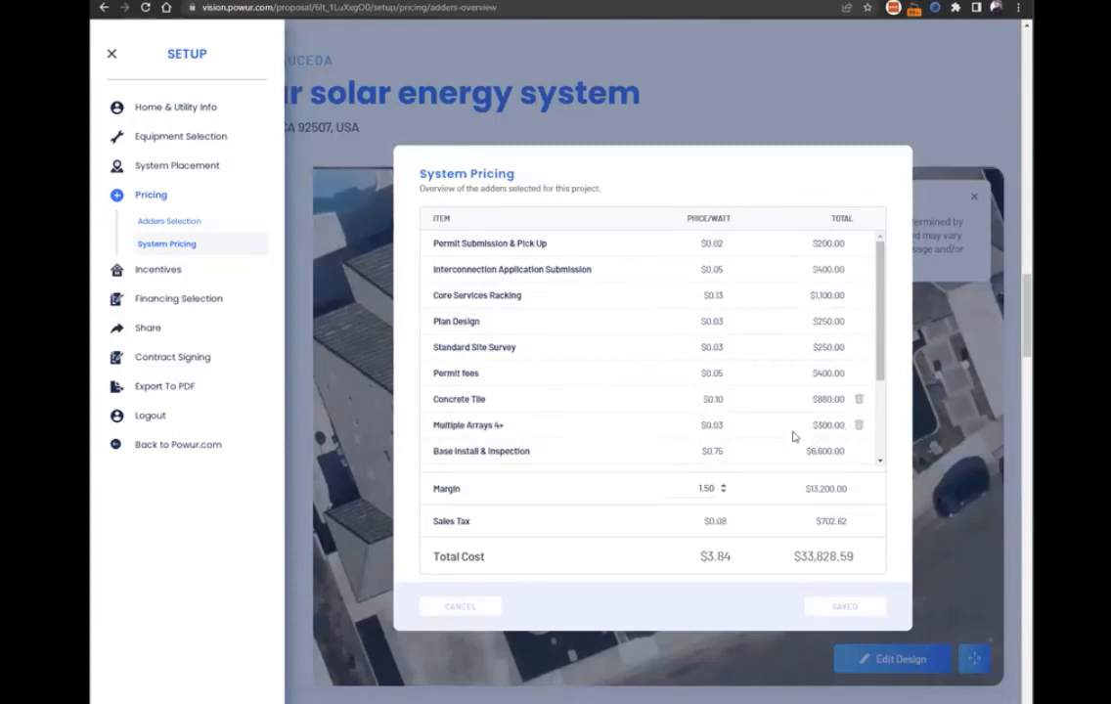
{"action": "left_click", "coordinate": [761, 105]}
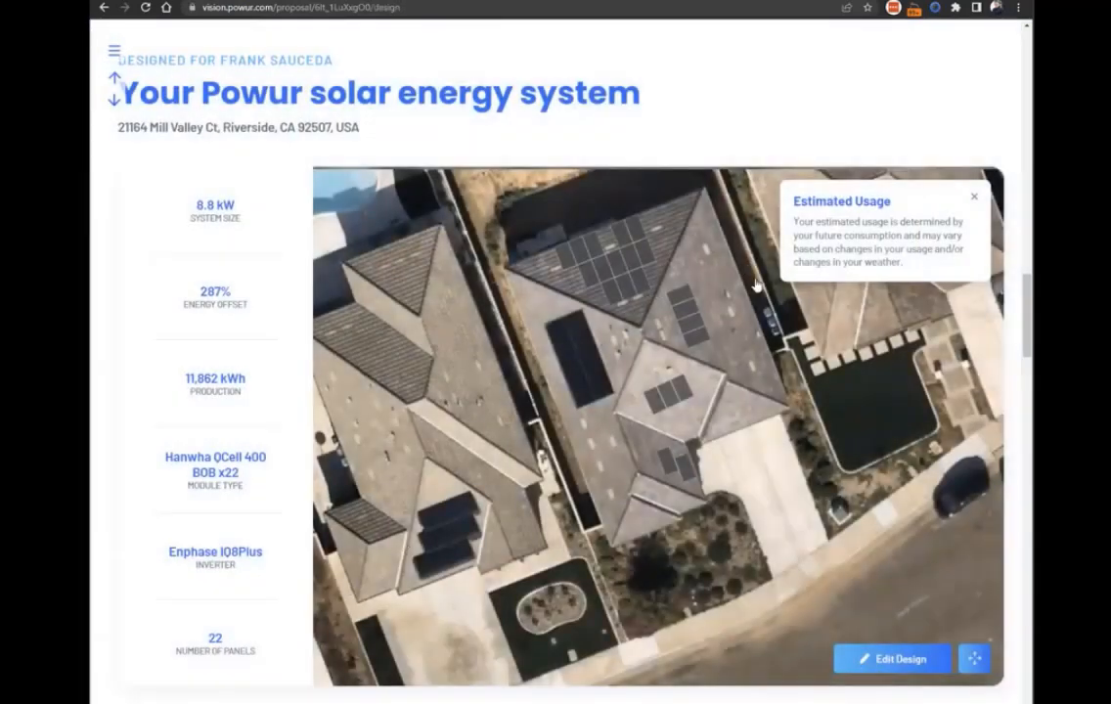
Deactivate the panels on the large east roof face and the small roof section beside the driveway, and return to the proposal.
{"action": "left_click", "coordinate": [885, 659]}
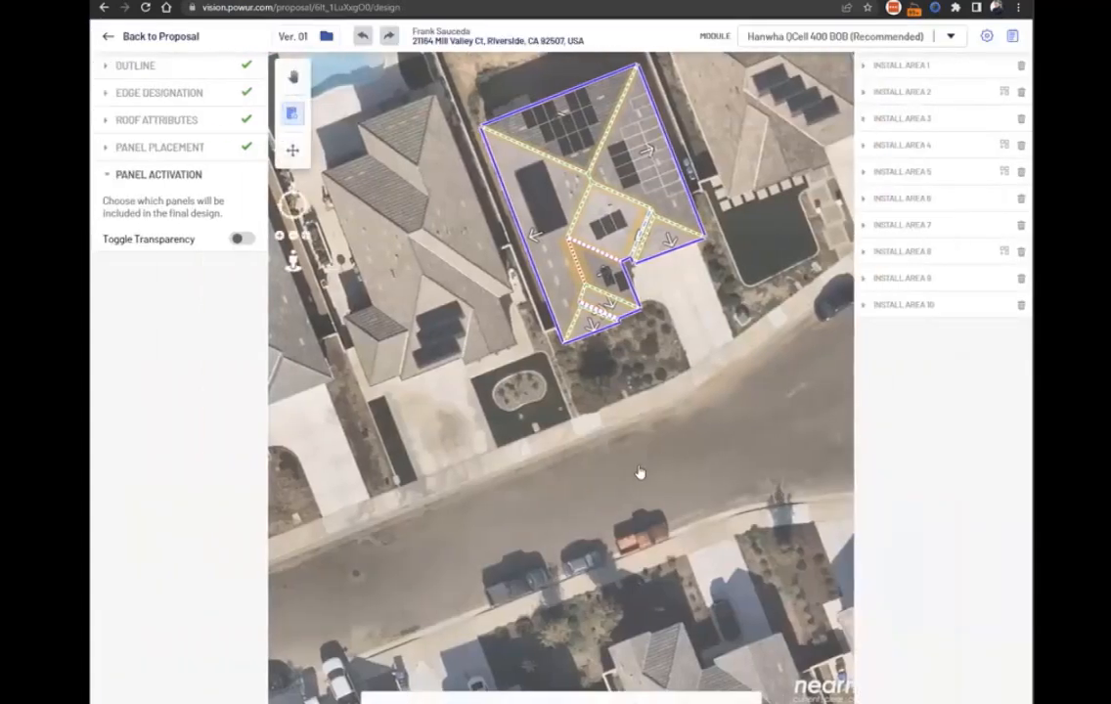
{"action": "scroll", "coordinate": [663, 434], "scroll_direction": "up", "scroll_amount": 2}
{"action": "left_click_drag", "start_coordinate": [643, 330], "coordinate": [646, 463]}
{"action": "left_click_drag", "start_coordinate": [729, 281], "coordinate": [730, 319]}
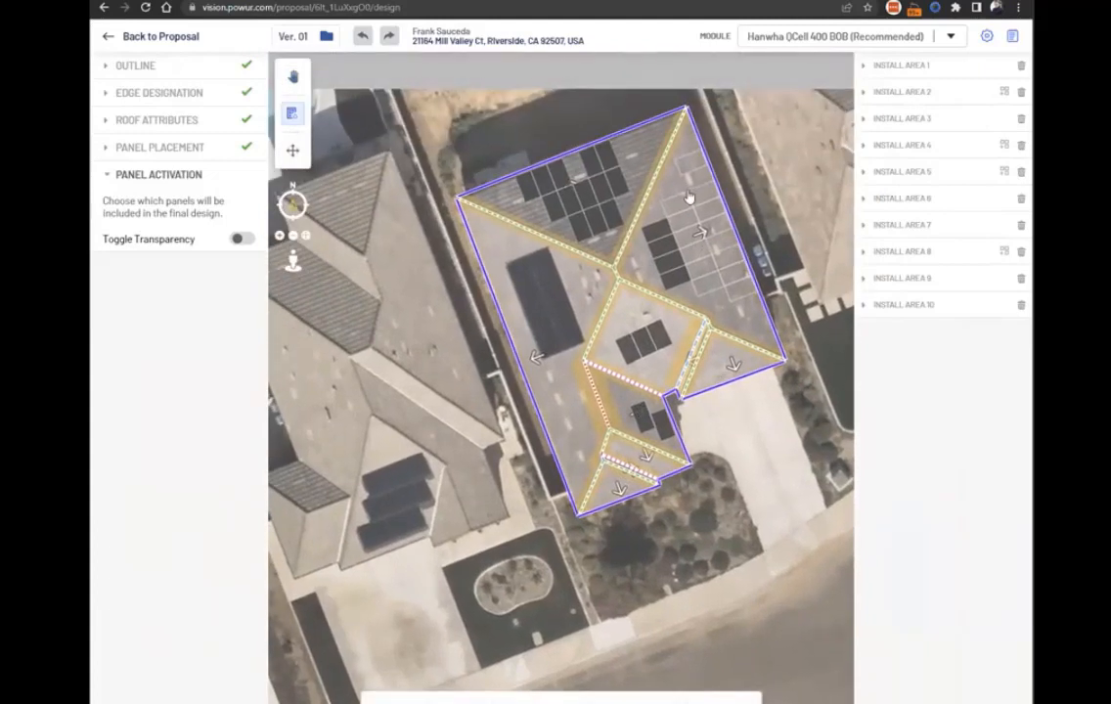
{"action": "left_click", "coordinate": [654, 240]}
{"action": "left_click", "coordinate": [658, 253]}
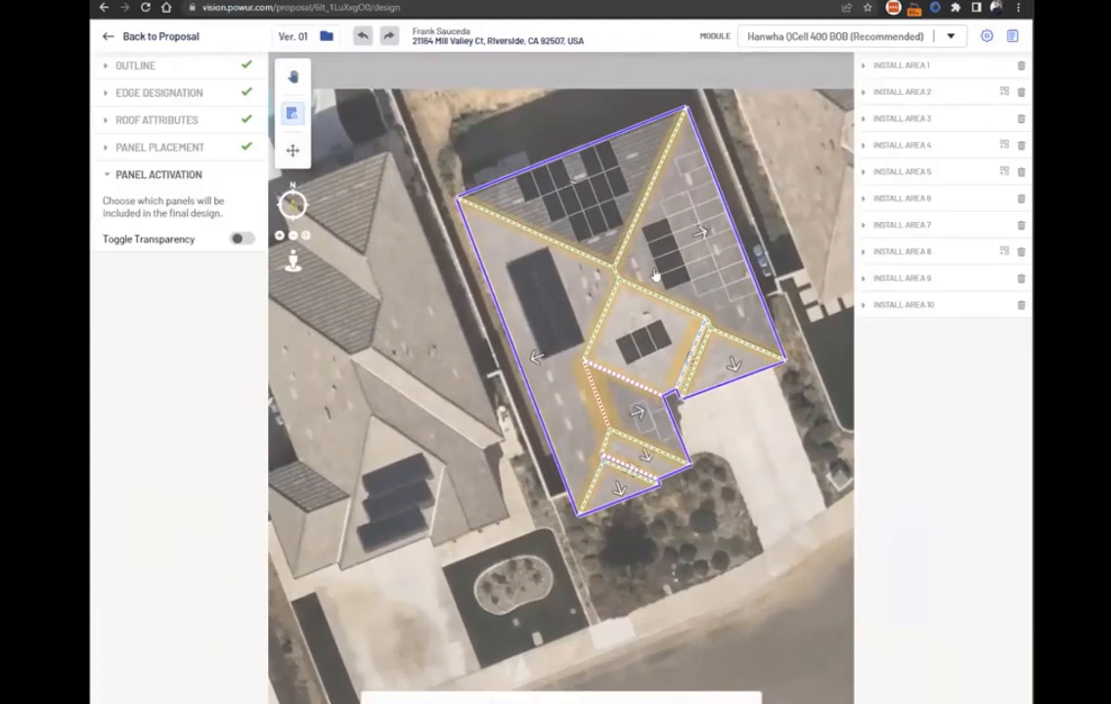
{"action": "left_click", "coordinate": [672, 278]}
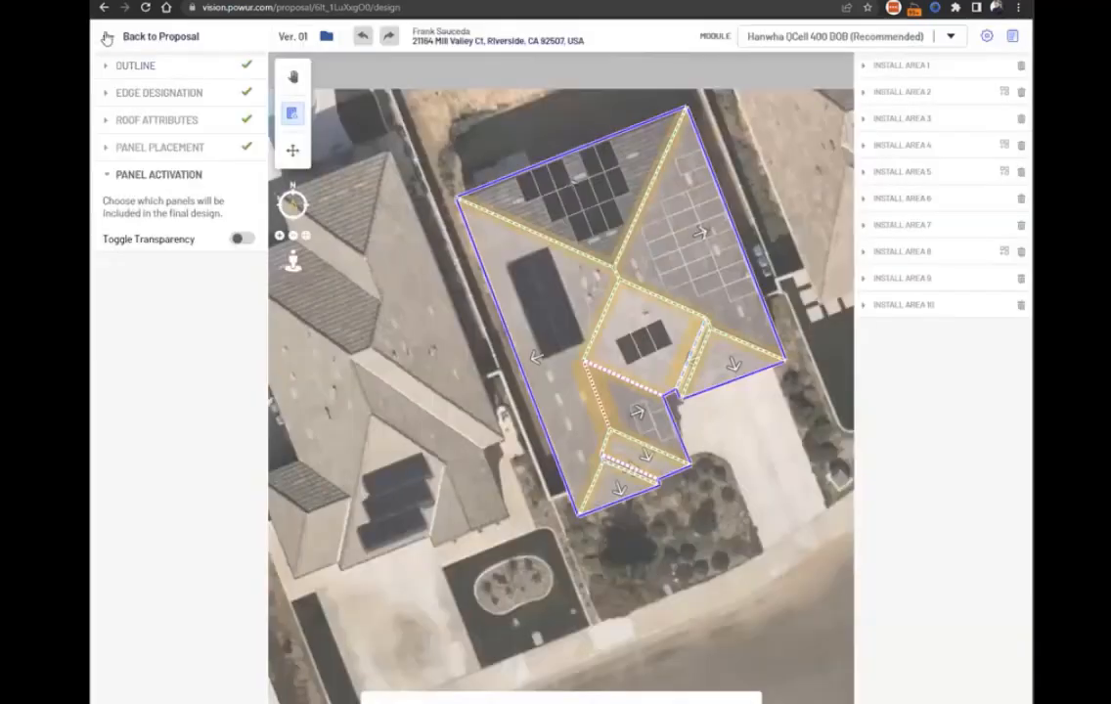
{"action": "left_click", "coordinate": [106, 37]}
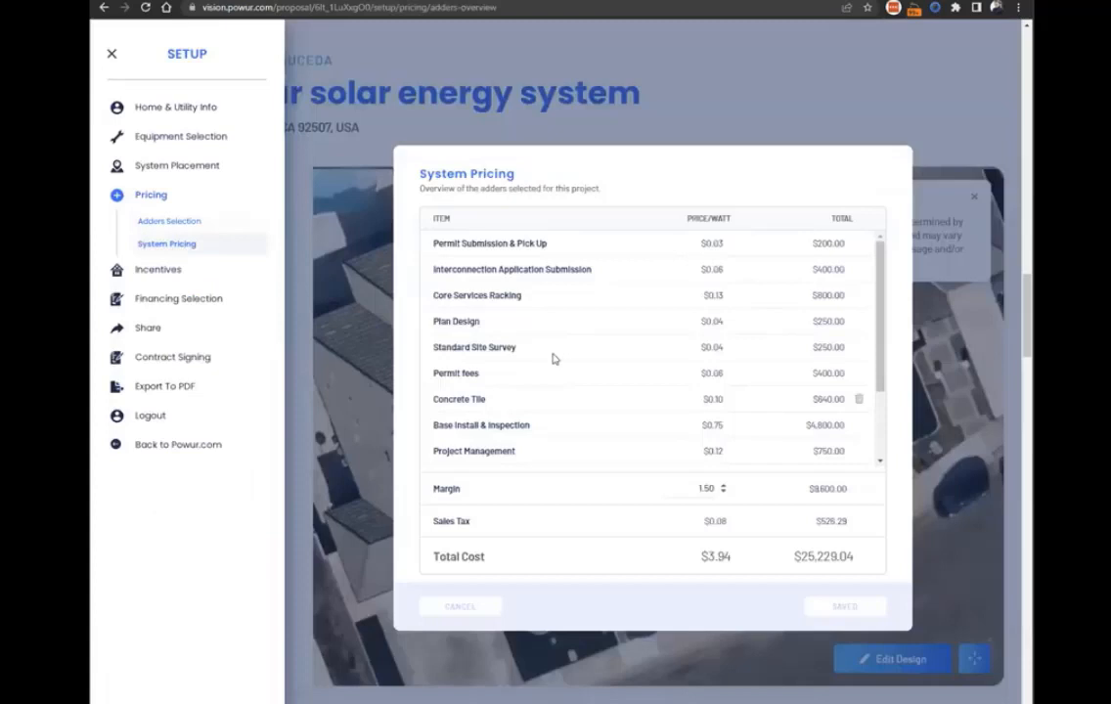
Examine the full System Pricing item list and highlight the Margin line.
{"action": "scroll", "coordinate": [548, 350], "scroll_direction": "down", "scroll_amount": 1}
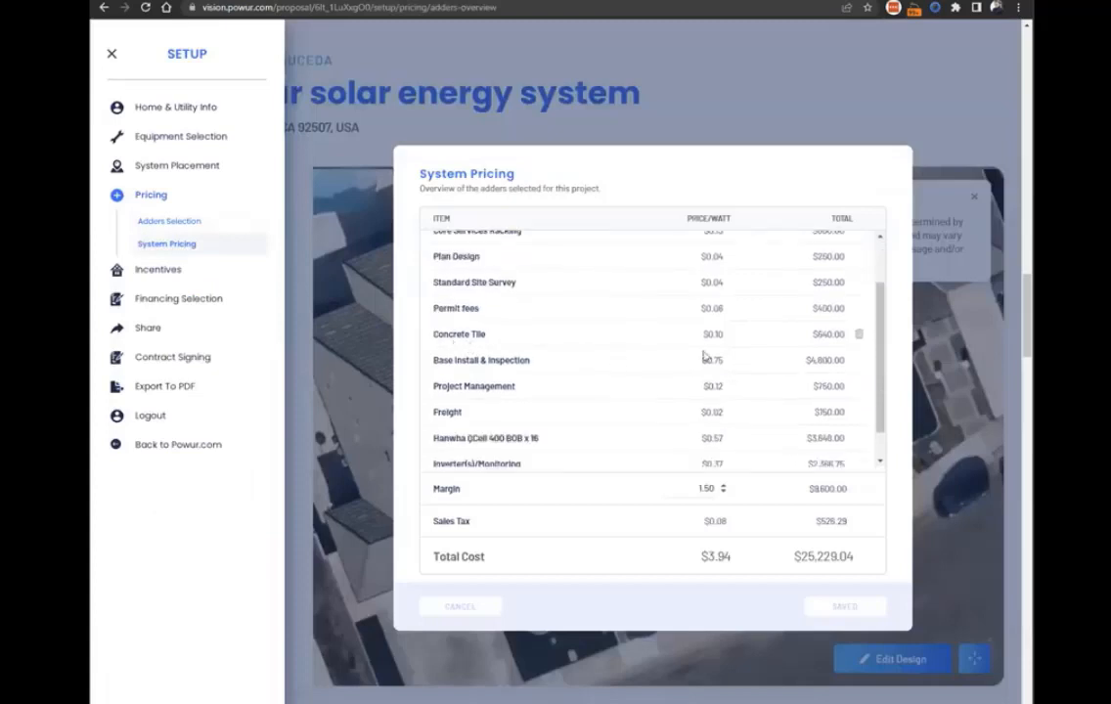
{"action": "scroll", "coordinate": [467, 377], "scroll_direction": "down", "scroll_amount": 1}
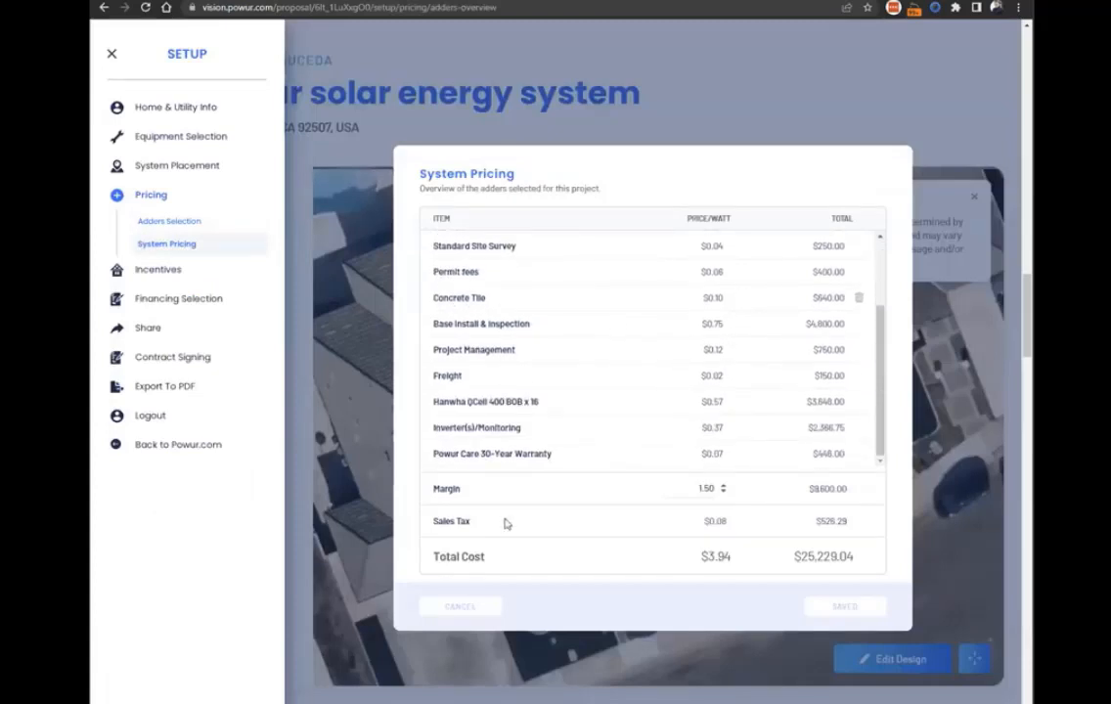
{"action": "left_click_drag", "start_coordinate": [429, 495], "coordinate": [769, 486]}
{"action": "left_click", "coordinate": [768, 486]}
{"action": "scroll", "coordinate": [775, 294], "scroll_direction": "up", "scroll_amount": 2}
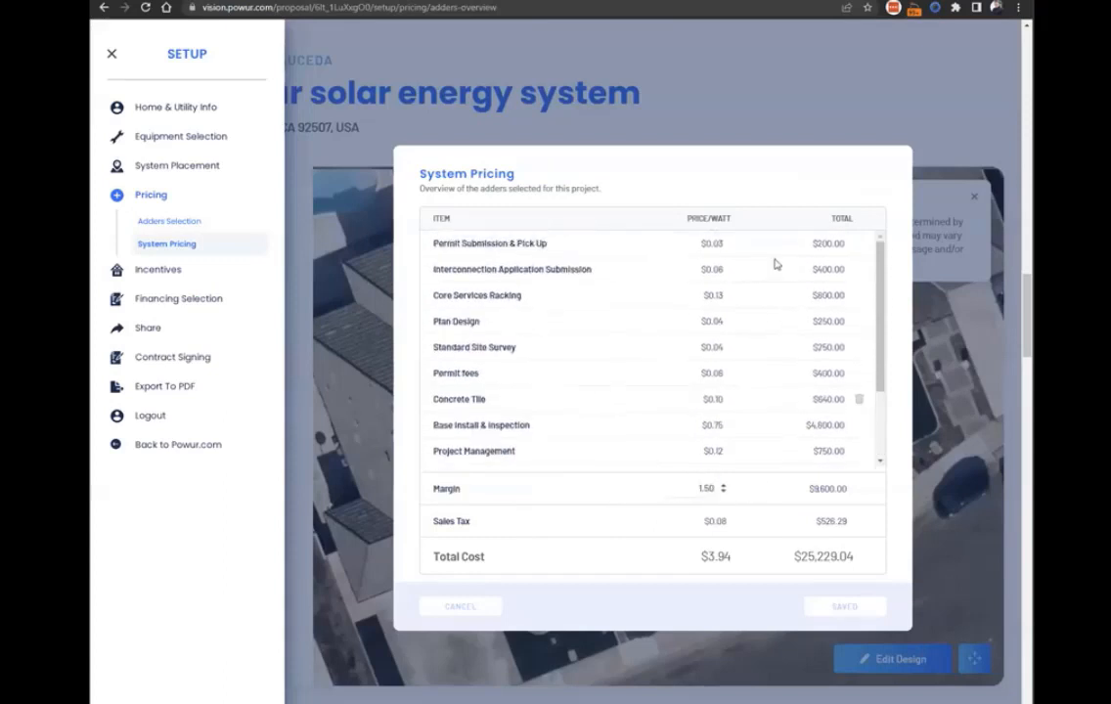
{"action": "scroll", "coordinate": [766, 348], "scroll_direction": "down", "scroll_amount": 2}
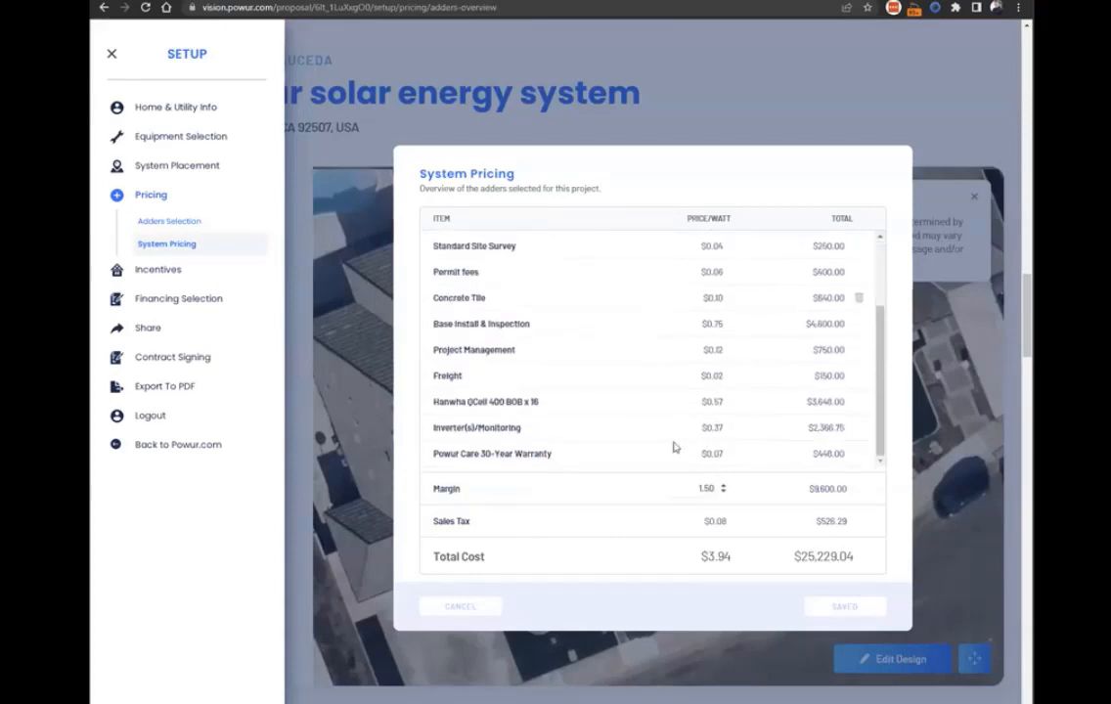
Set the system margin to 1.00 per watt and save the pricing.
{"action": "double_click", "coordinate": [700, 488]}
{"action": "type", "text": "1.00"}
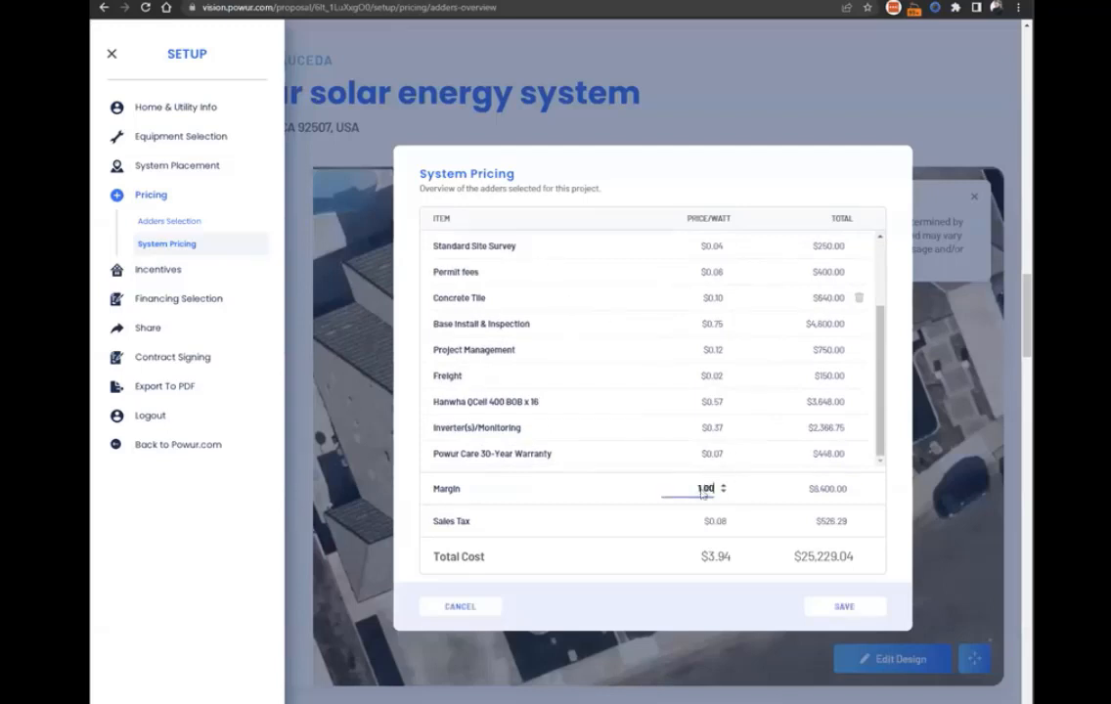
{"action": "left_click", "coordinate": [847, 605]}
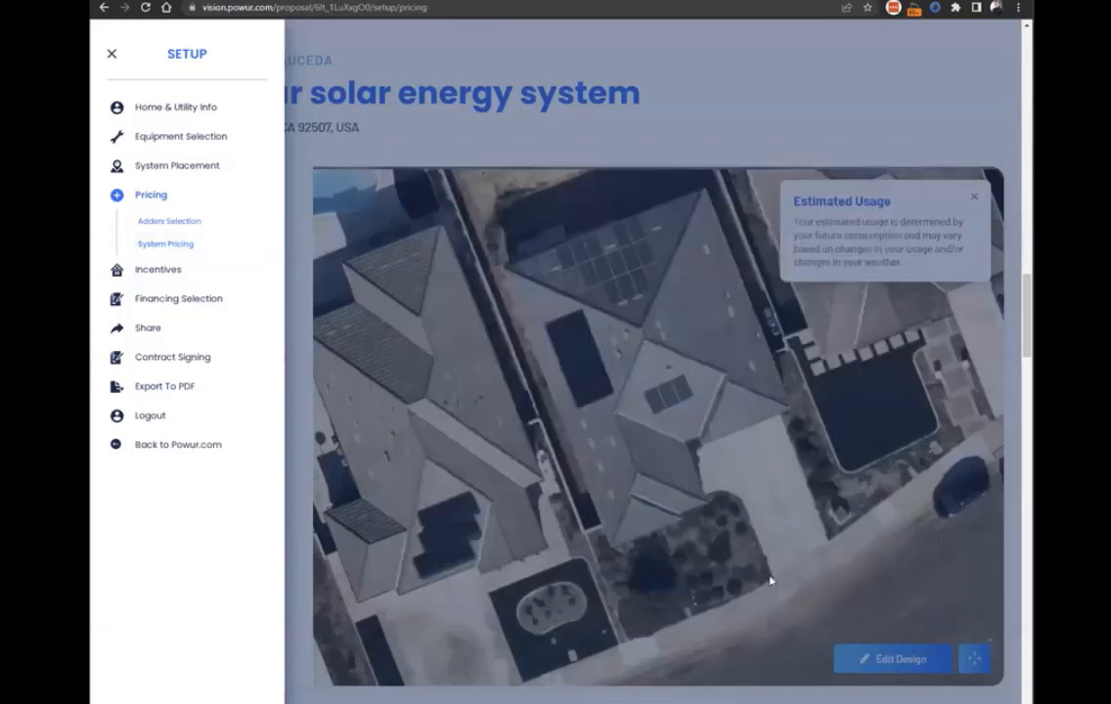
Reopen System Pricing, examine the item costs and highlight the total cost, briefly checking the selected warranty adders.
{"action": "left_click", "coordinate": [163, 247]}
{"action": "scroll", "coordinate": [622, 352], "scroll_direction": "down", "scroll_amount": 3}
{"action": "left_click_drag", "start_coordinate": [701, 570], "coordinate": [743, 563]}
{"action": "double_click", "coordinate": [831, 557]}
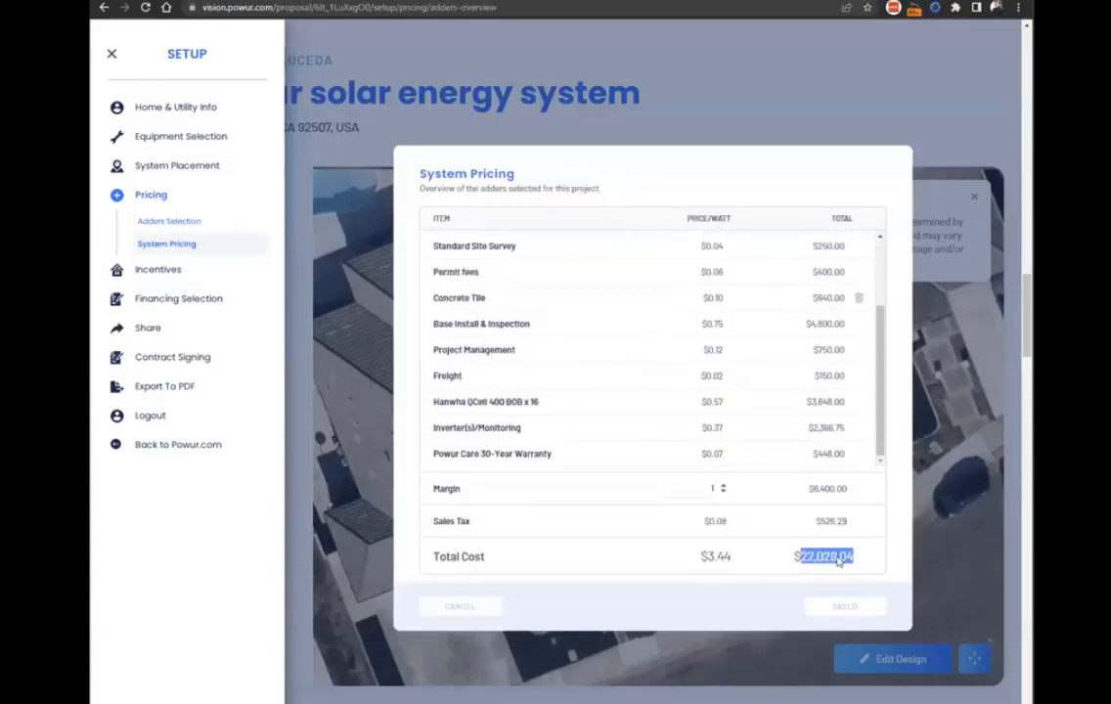
{"action": "scroll", "coordinate": [709, 402], "scroll_direction": "up", "scroll_amount": 3}
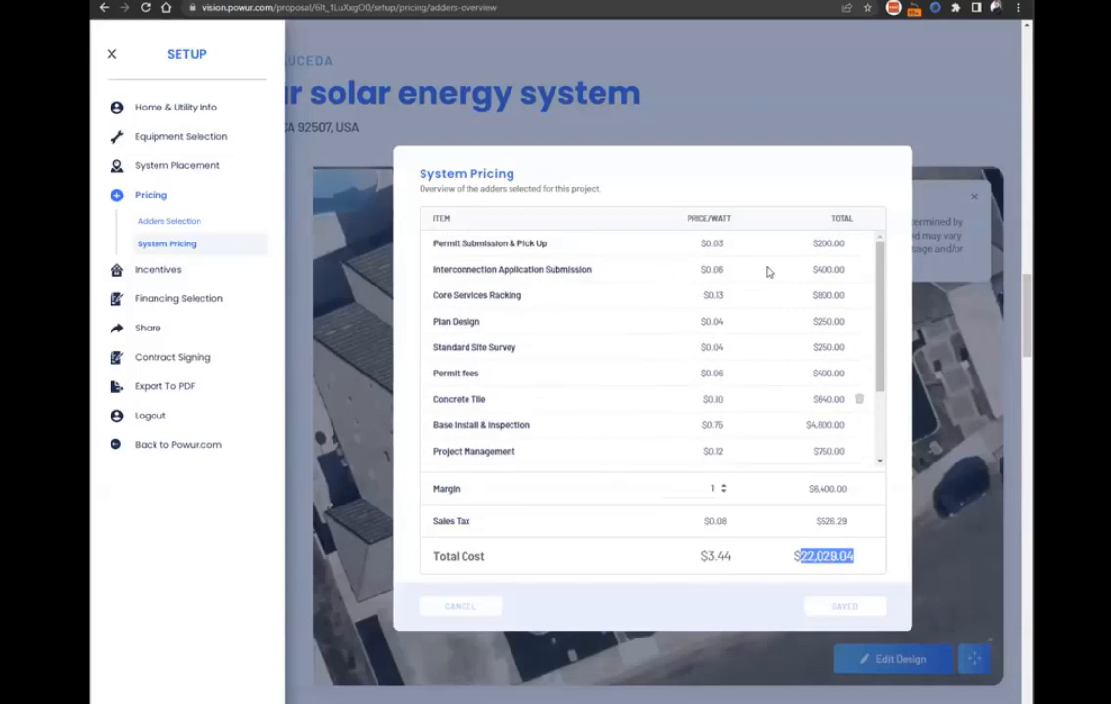
{"action": "scroll", "coordinate": [736, 324], "scroll_direction": "down", "scroll_amount": 3}
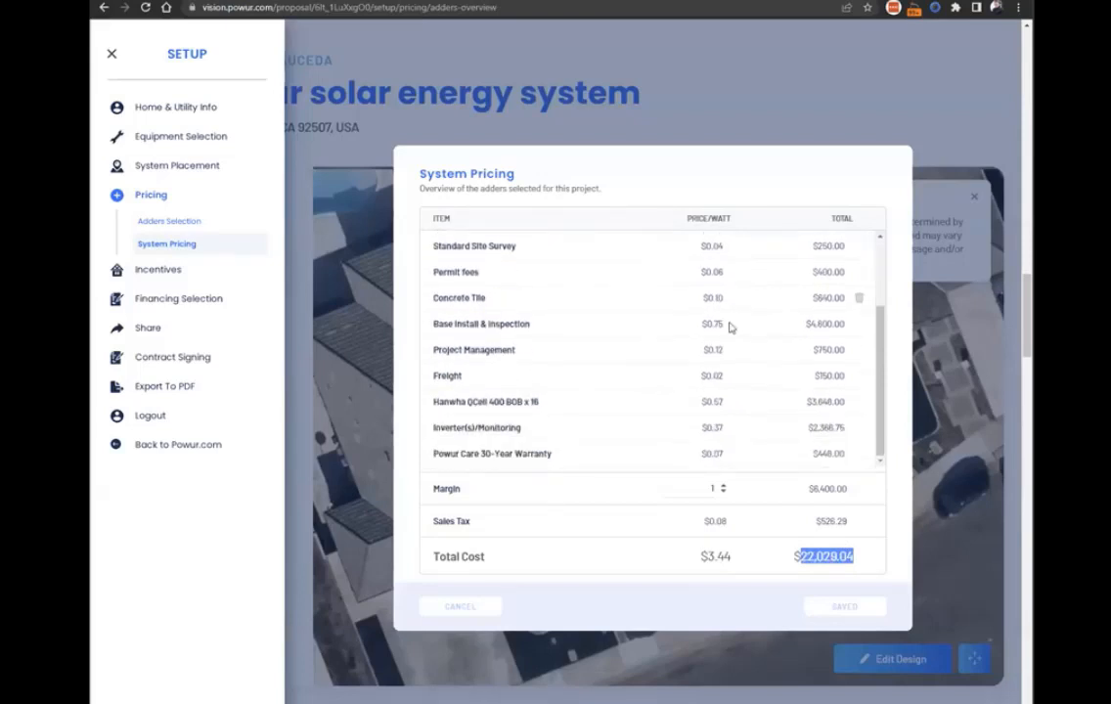
{"action": "scroll", "coordinate": [717, 324], "scroll_direction": "down", "scroll_amount": 1}
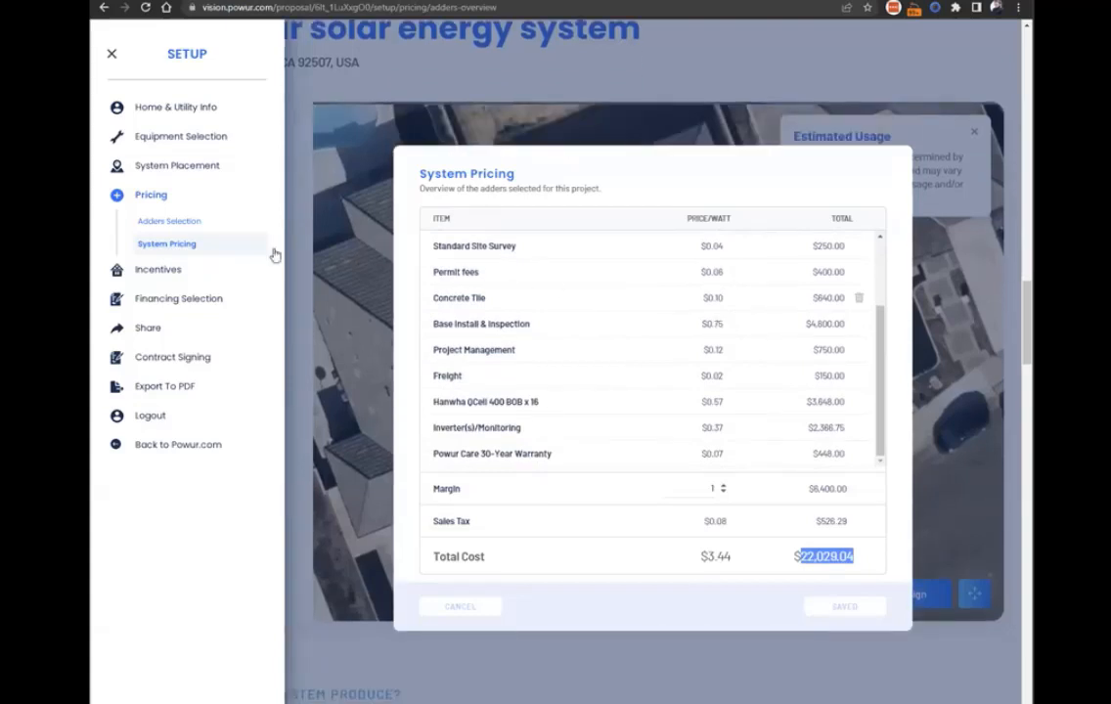
{"action": "left_click", "coordinate": [166, 221]}
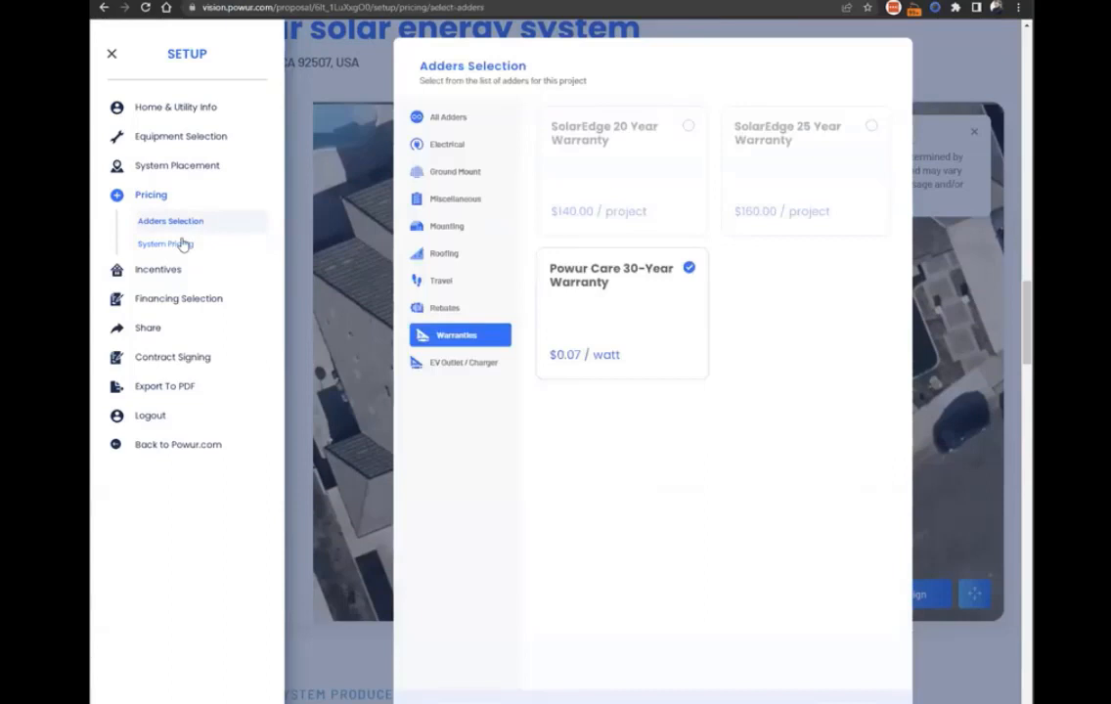
{"action": "left_click", "coordinate": [180, 245]}
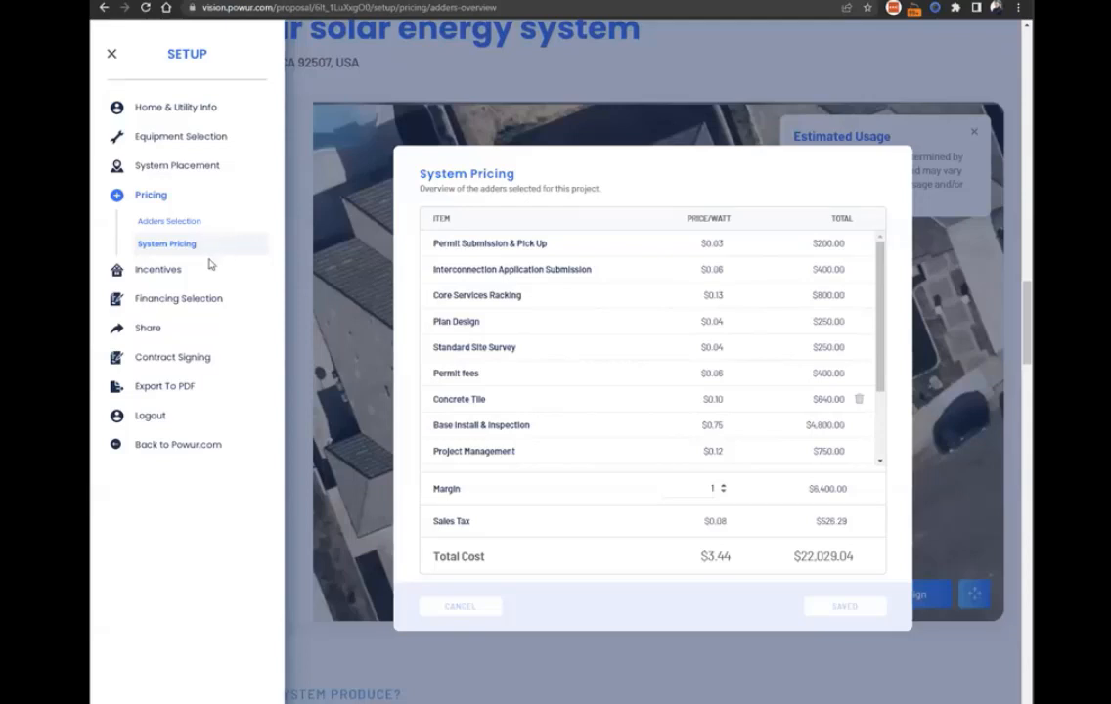
Turn off the New Customer Incentive in the incentives selection and save.
{"action": "left_click", "coordinate": [158, 266]}
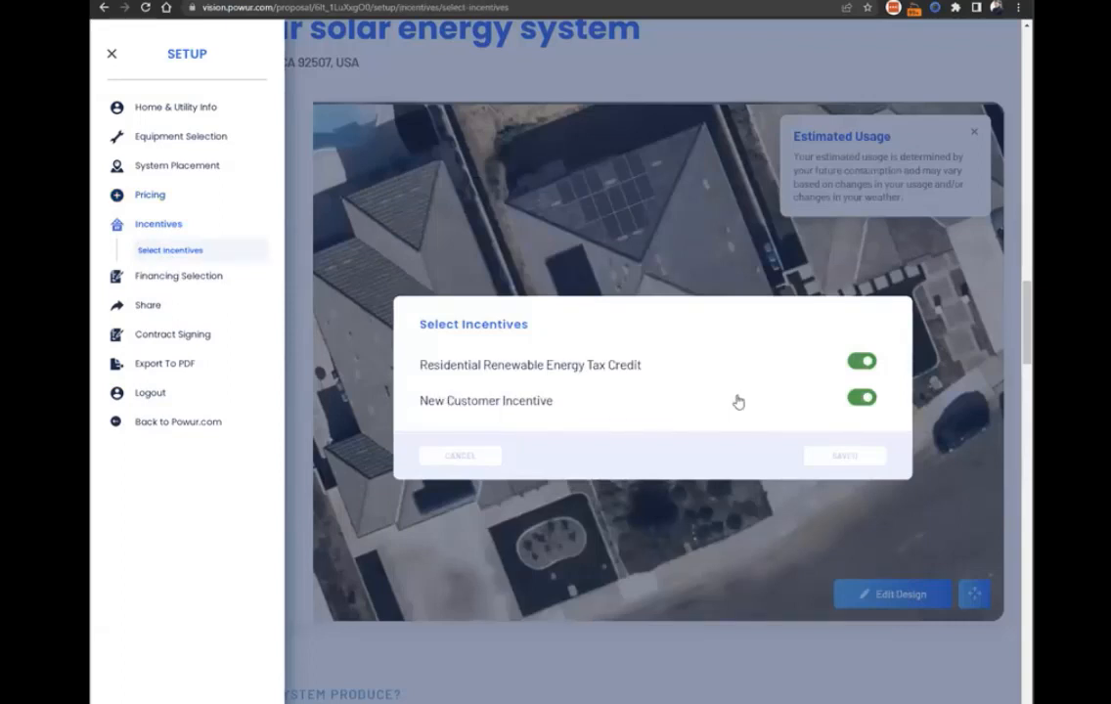
{"action": "left_click", "coordinate": [863, 397]}
{"action": "left_click", "coordinate": [852, 466]}
Open and dismiss the financing selection, and review the proposal's production, Powur Care and savings sections down to Flexible Payment Options.
{"action": "left_click", "coordinate": [169, 279]}
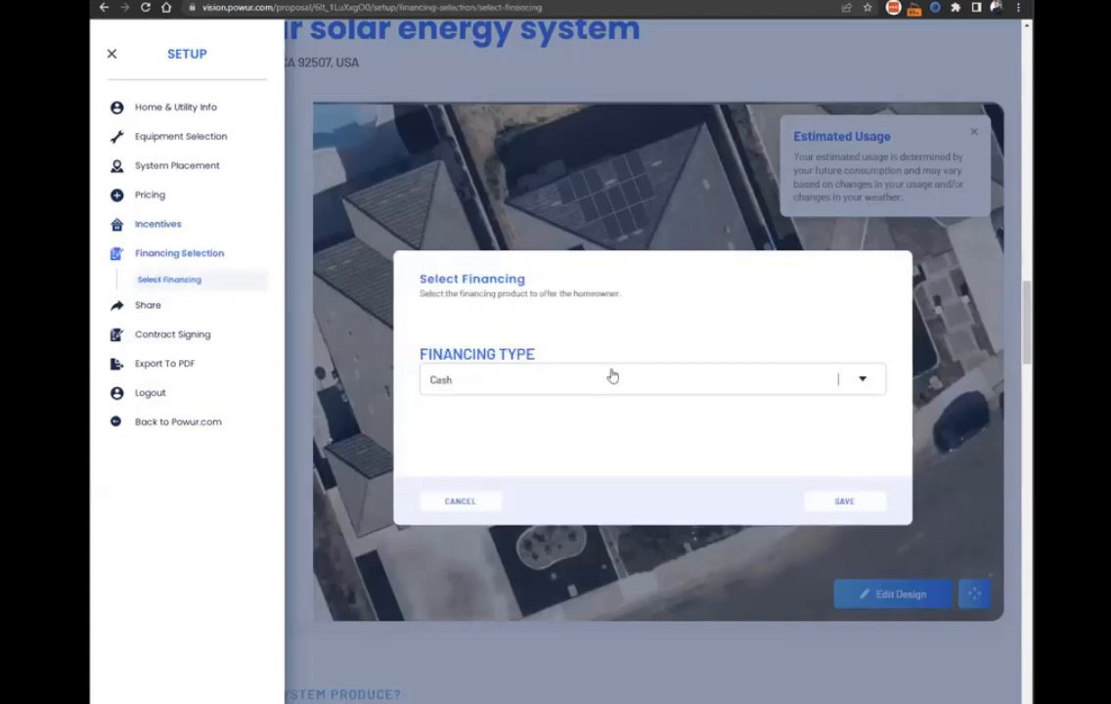
{"action": "left_click", "coordinate": [682, 80]}
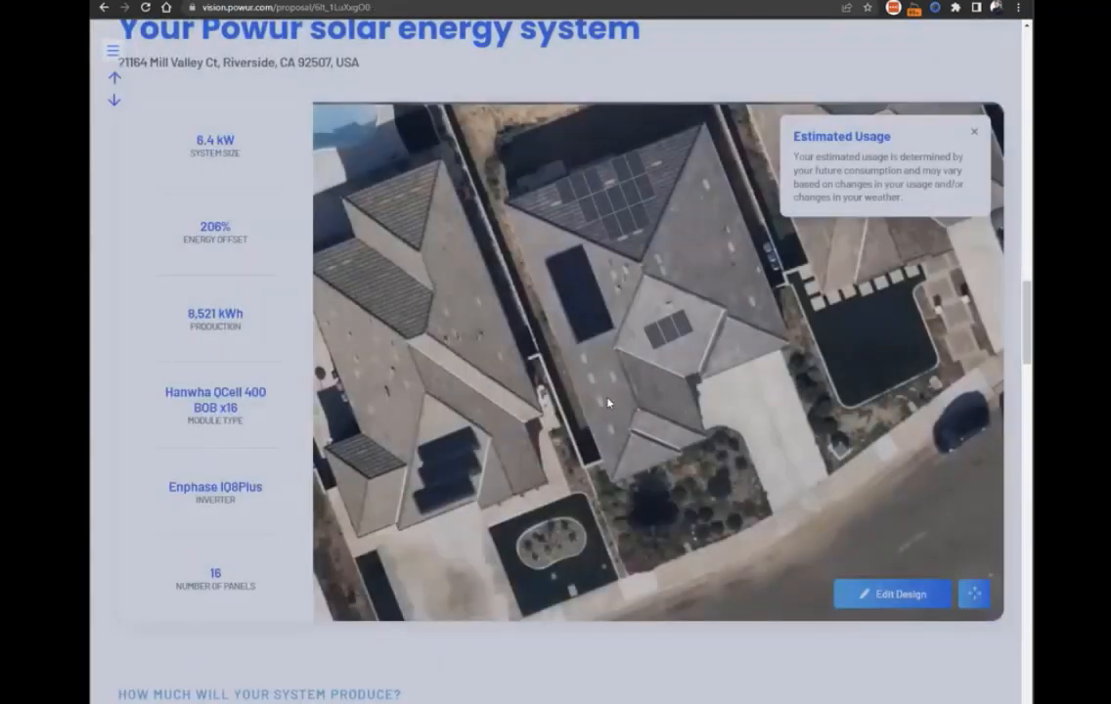
{"action": "scroll", "coordinate": [544, 378], "scroll_direction": "down", "scroll_amount": 6}
{"action": "scroll", "coordinate": [547, 321], "scroll_direction": "down", "scroll_amount": 8}
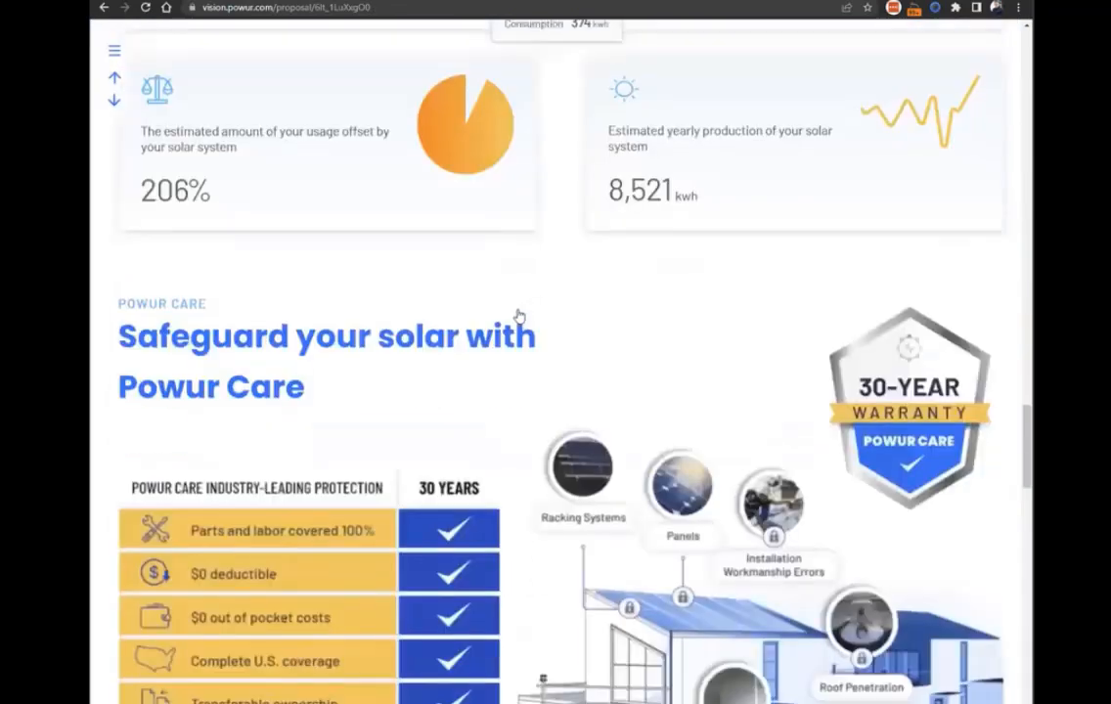
{"action": "scroll", "coordinate": [544, 383], "scroll_direction": "down", "scroll_amount": 10}
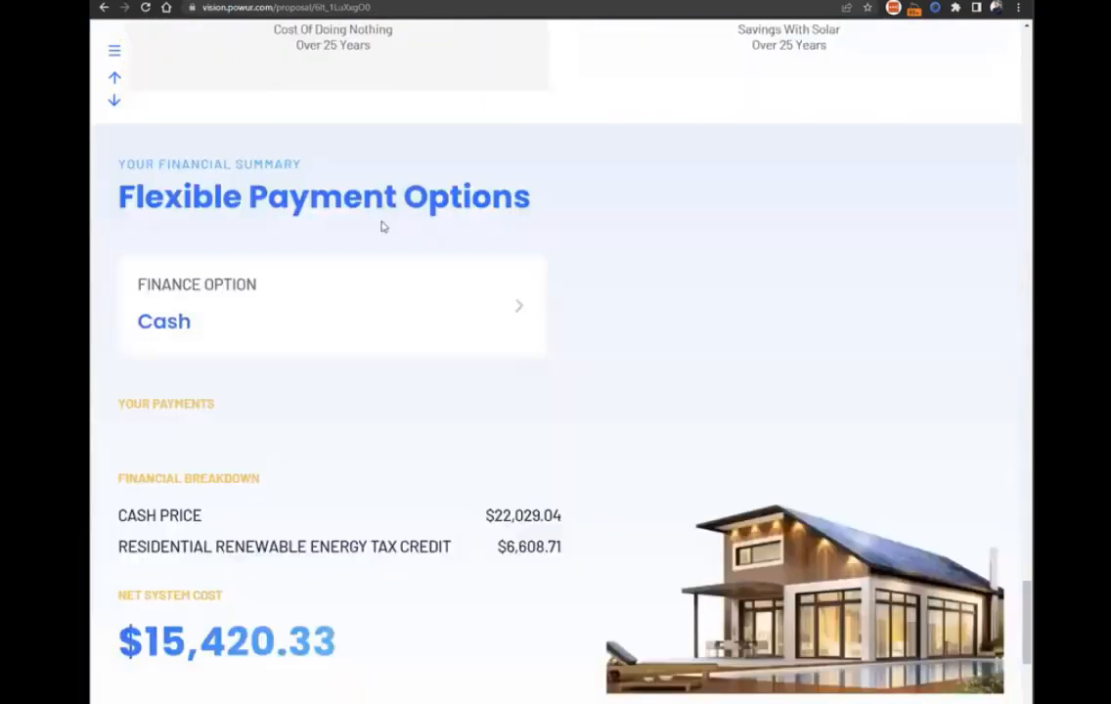
Open the financing selection from the proposal's Cash finance option and set the financing type to GoodLeap.
{"action": "left_click", "coordinate": [519, 306]}
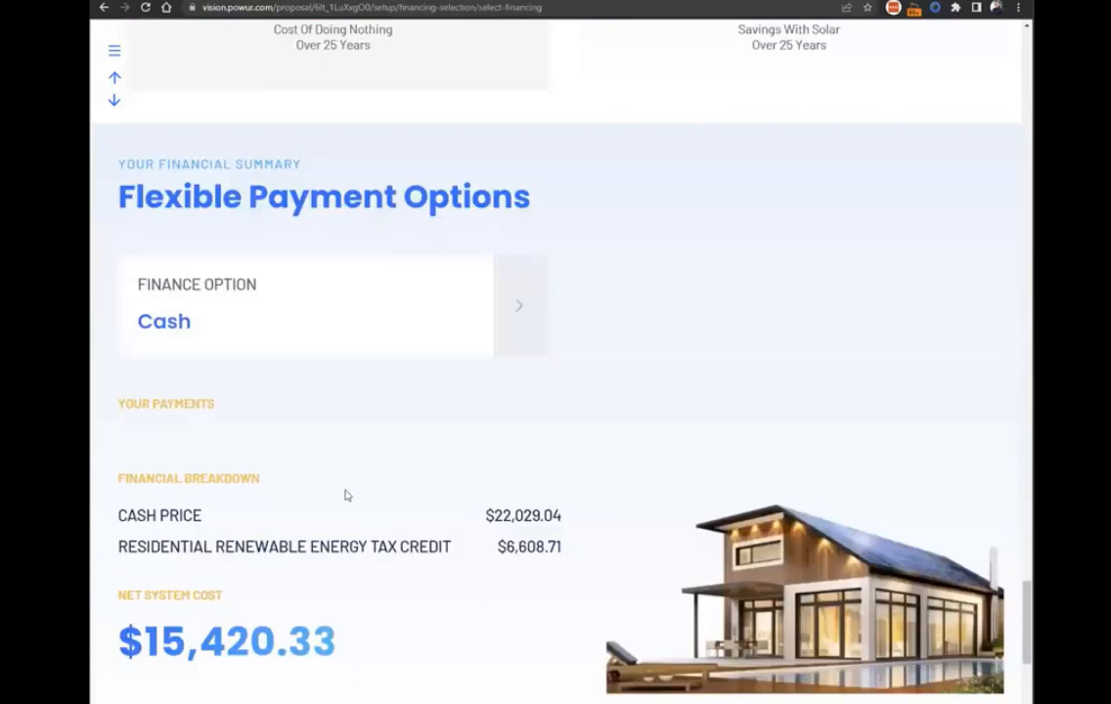
{"action": "left_click", "coordinate": [453, 380]}
{"action": "key", "text": "Escape"}
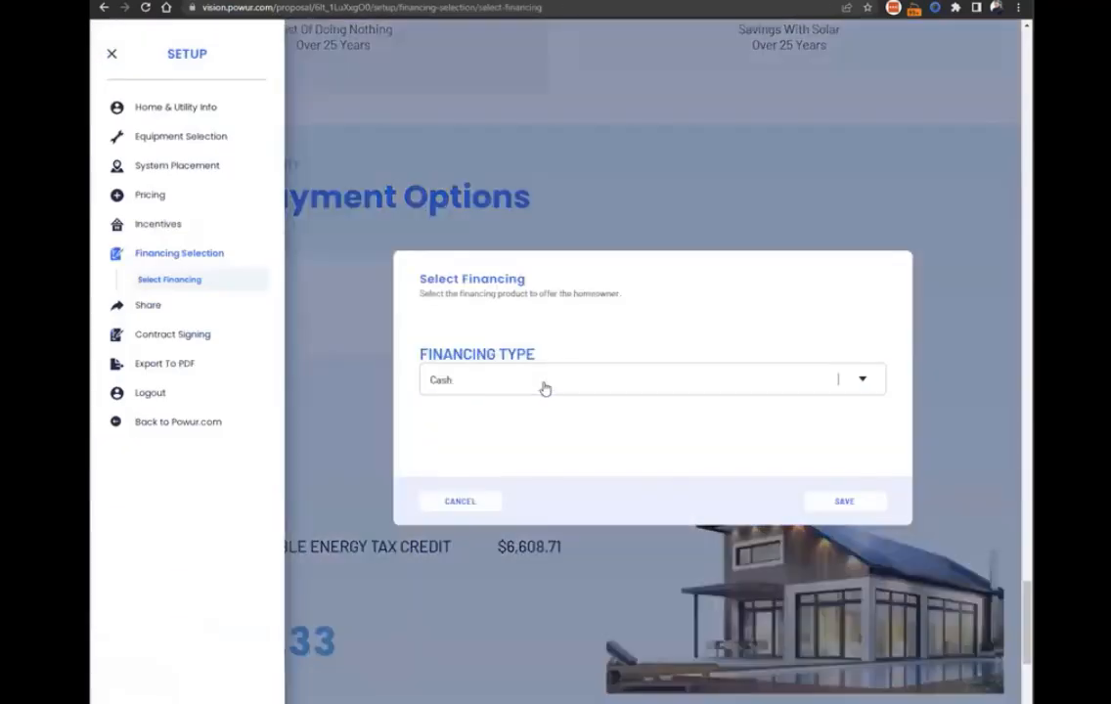
{"action": "left_click", "coordinate": [543, 385]}
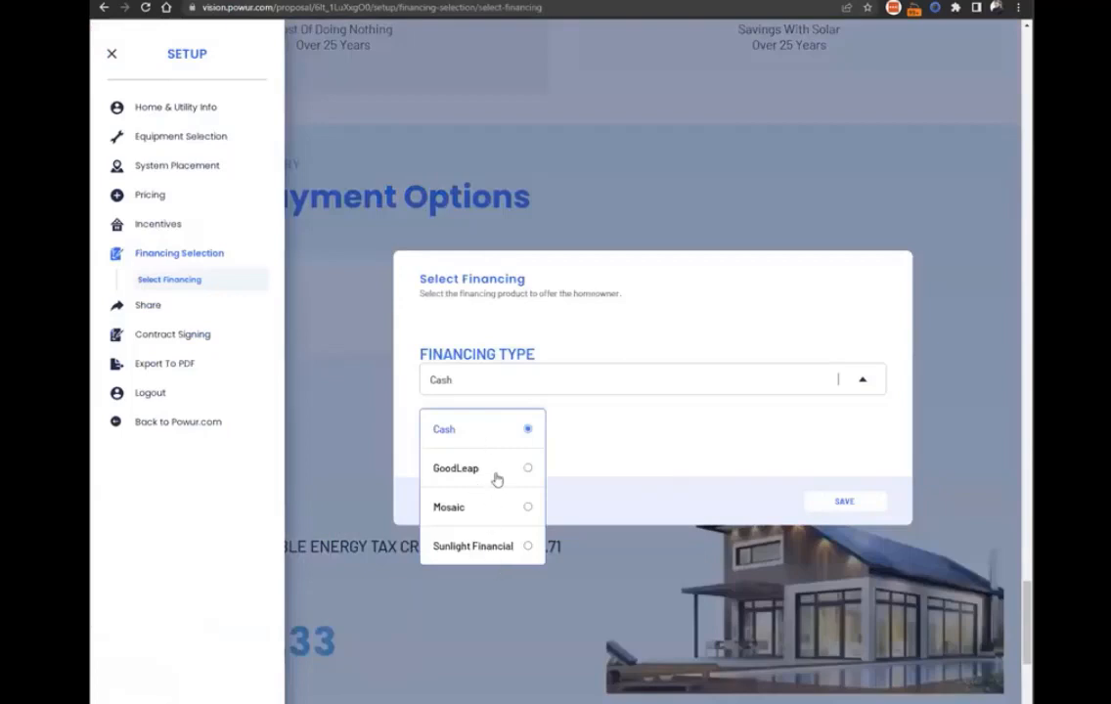
{"action": "left_click", "coordinate": [494, 476]}
Browse GoodLeap's available loan types, from the 7-year to the 20-year terms.
{"action": "left_click", "coordinate": [734, 392]}
{"action": "scroll", "coordinate": [735, 466], "scroll_direction": "down", "scroll_amount": 5}
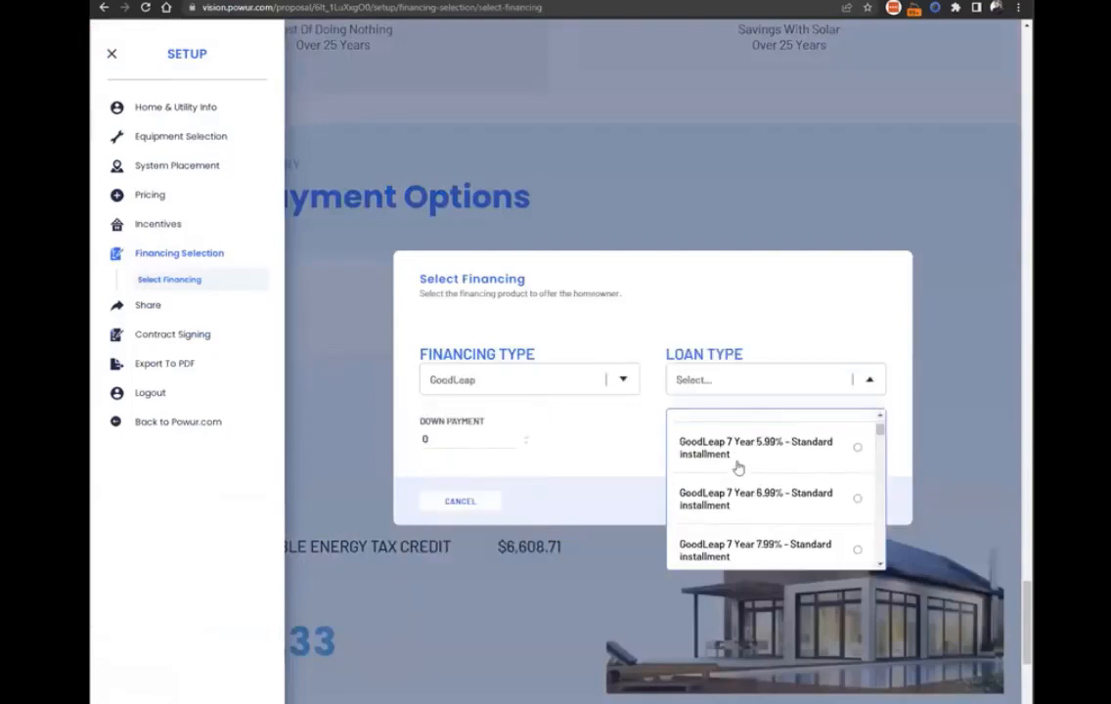
{"action": "scroll", "coordinate": [741, 468], "scroll_direction": "down", "scroll_amount": 3}
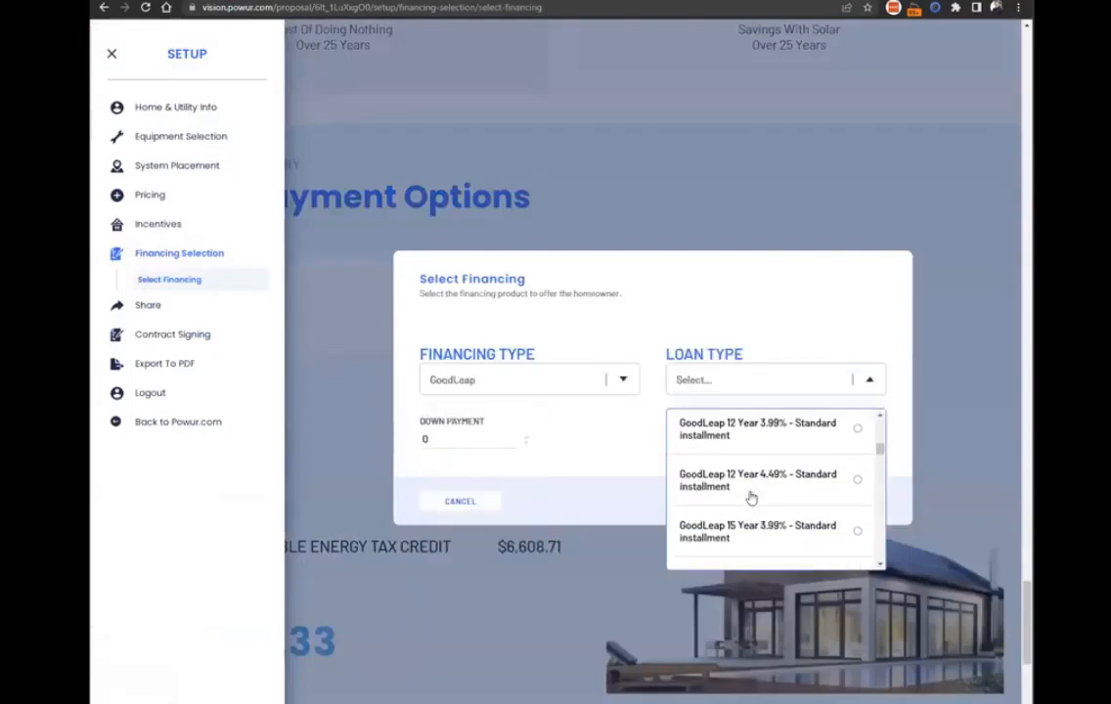
{"action": "right_click", "coordinate": [769, 278]}
{"action": "left_click", "coordinate": [679, 270]}
{"action": "left_click", "coordinate": [729, 385]}
{"action": "scroll", "coordinate": [740, 458], "scroll_direction": "down", "scroll_amount": 10}
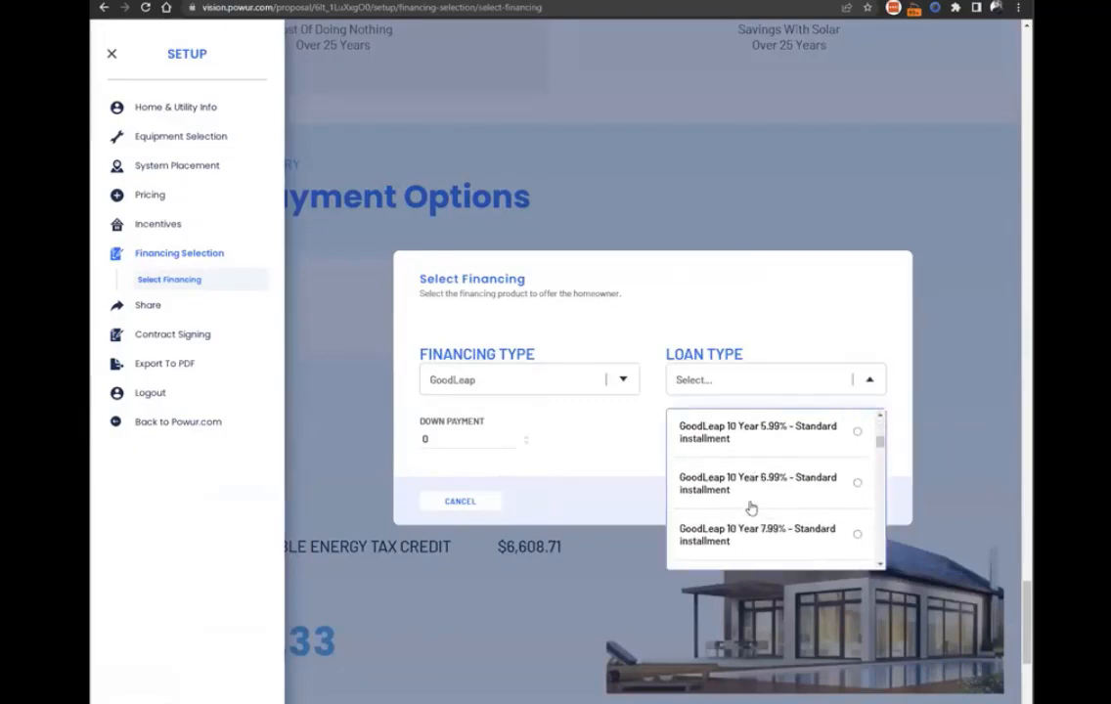
{"action": "scroll", "coordinate": [787, 493], "scroll_direction": "down", "scroll_amount": 6}
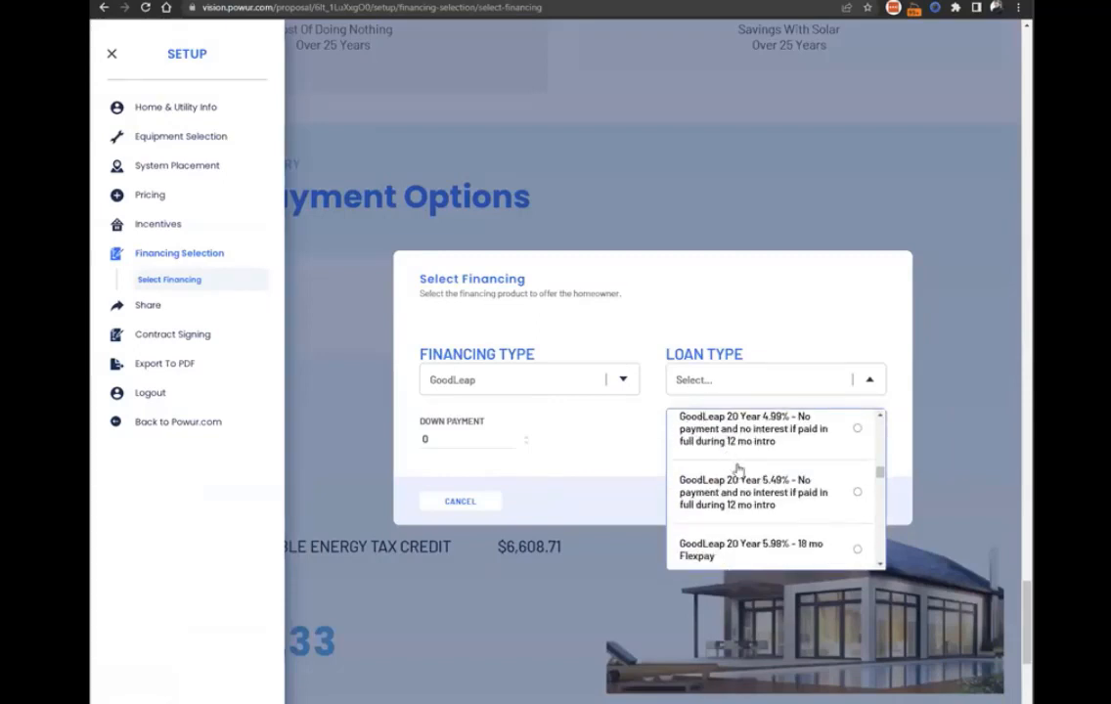
Set the financing type to Mosaic, browse its loan types from 7-year to 12-year terms, and close the list without choosing one.
{"action": "left_click", "coordinate": [541, 390]}
{"action": "left_click", "coordinate": [495, 511]}
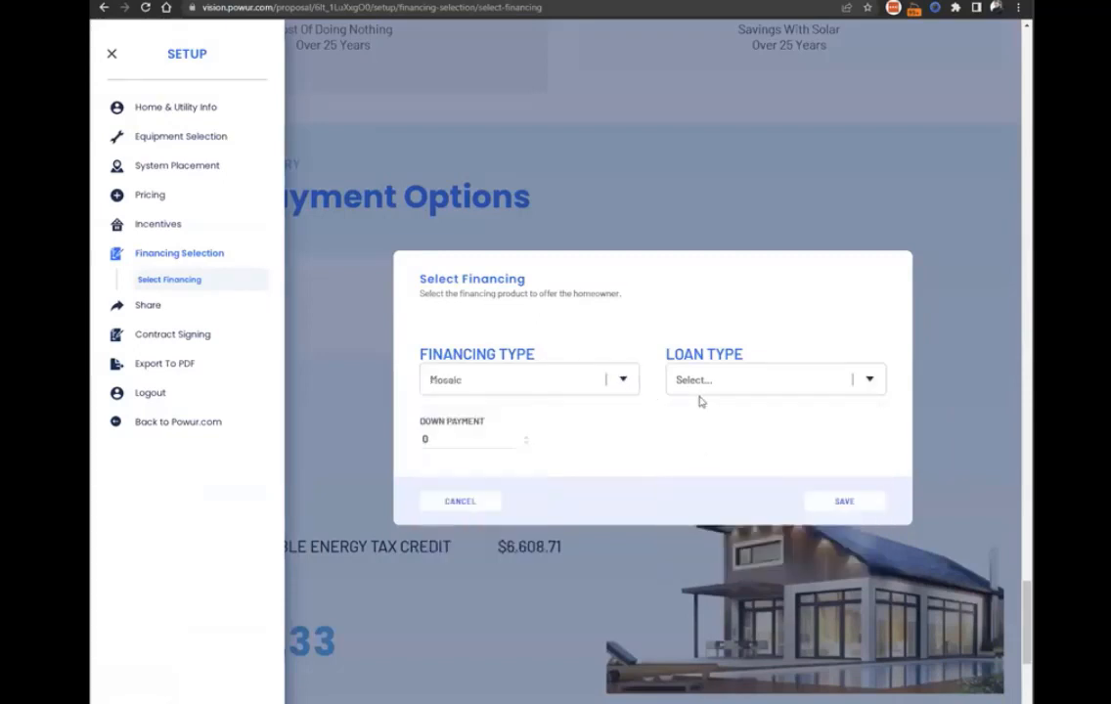
{"action": "left_click", "coordinate": [709, 386]}
{"action": "scroll", "coordinate": [734, 445], "scroll_direction": "down", "scroll_amount": 1}
{"action": "scroll", "coordinate": [734, 445], "scroll_direction": "down", "scroll_amount": 5}
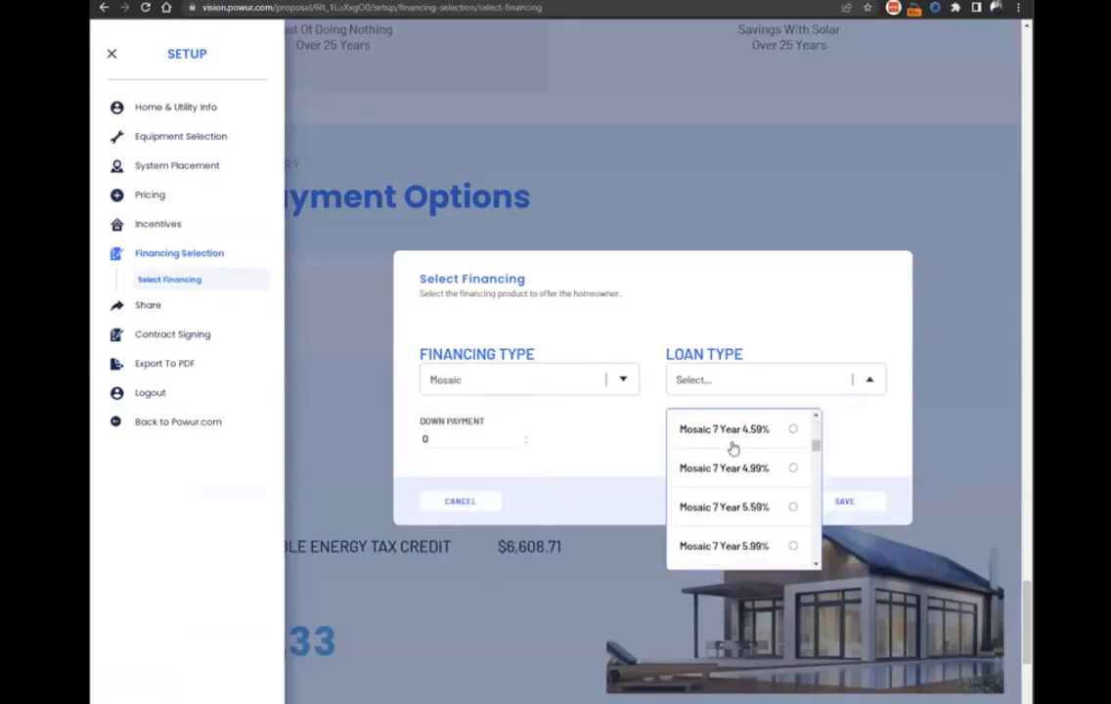
{"action": "scroll", "coordinate": [719, 489], "scroll_direction": "down", "scroll_amount": 6}
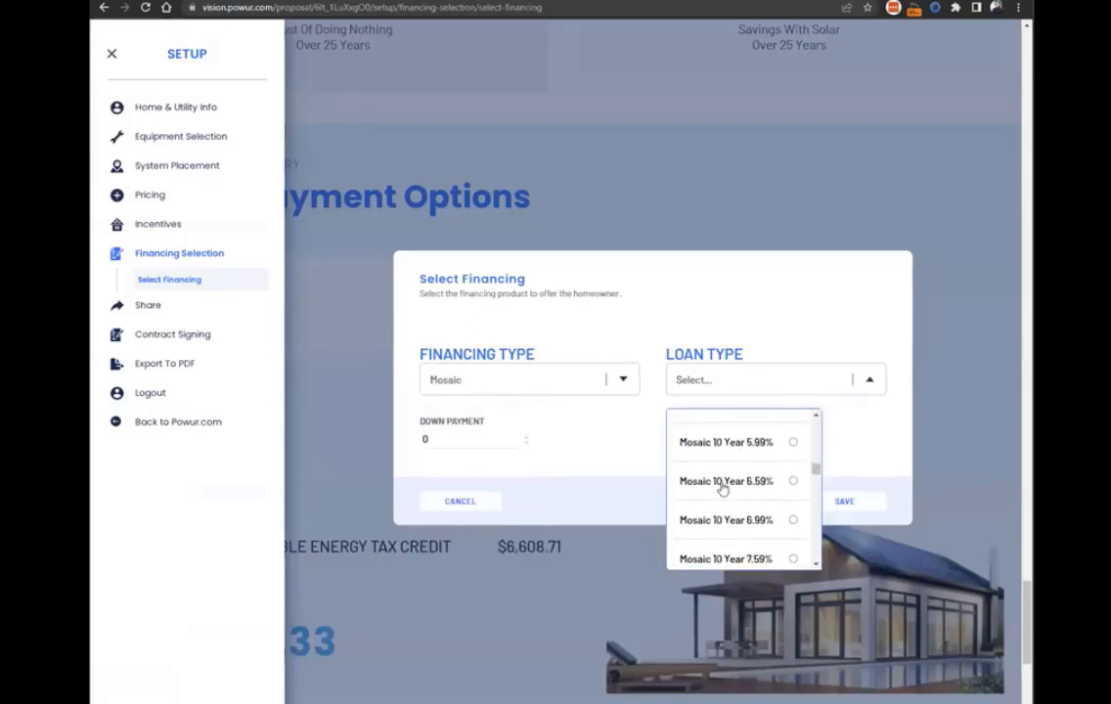
{"action": "scroll", "coordinate": [734, 437], "scroll_direction": "down", "scroll_amount": 3}
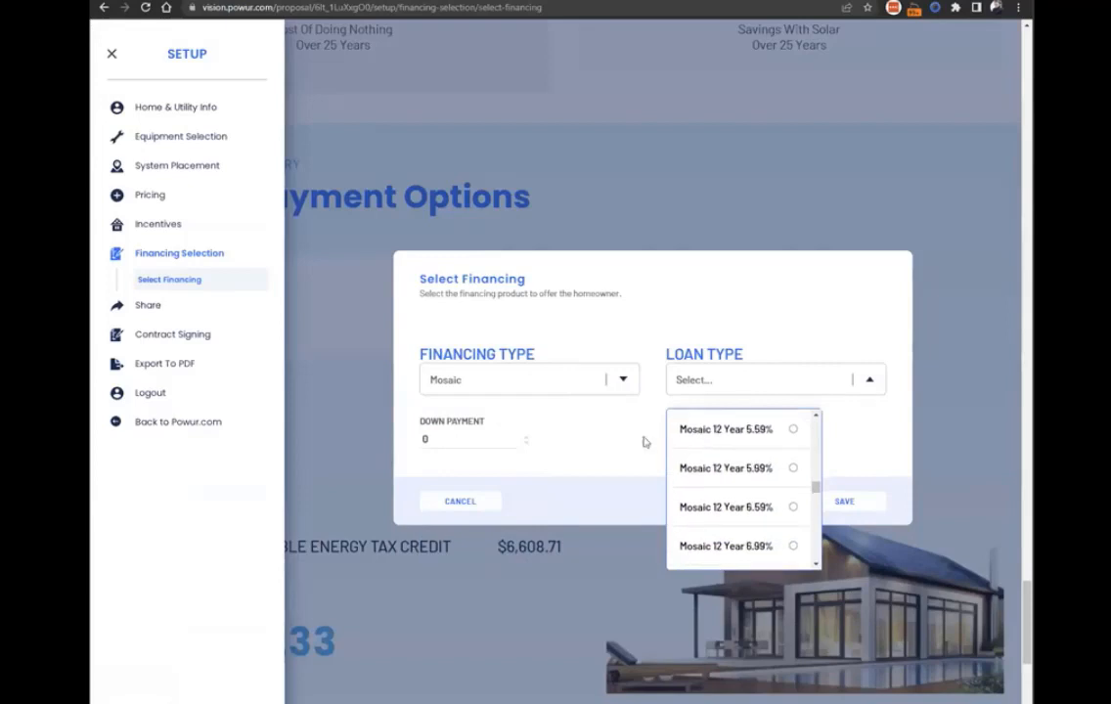
{"action": "left_click", "coordinate": [725, 316]}
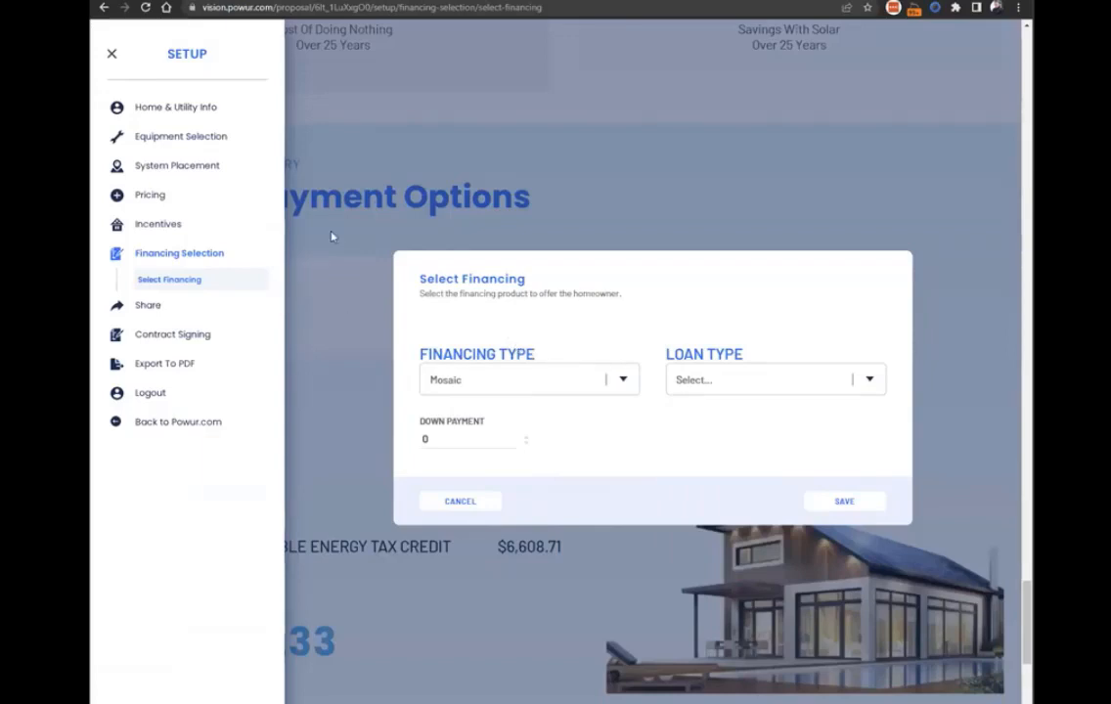
Open the proposal's Share settings, and export the proposal to PDF.
{"action": "left_click", "coordinate": [151, 311]}
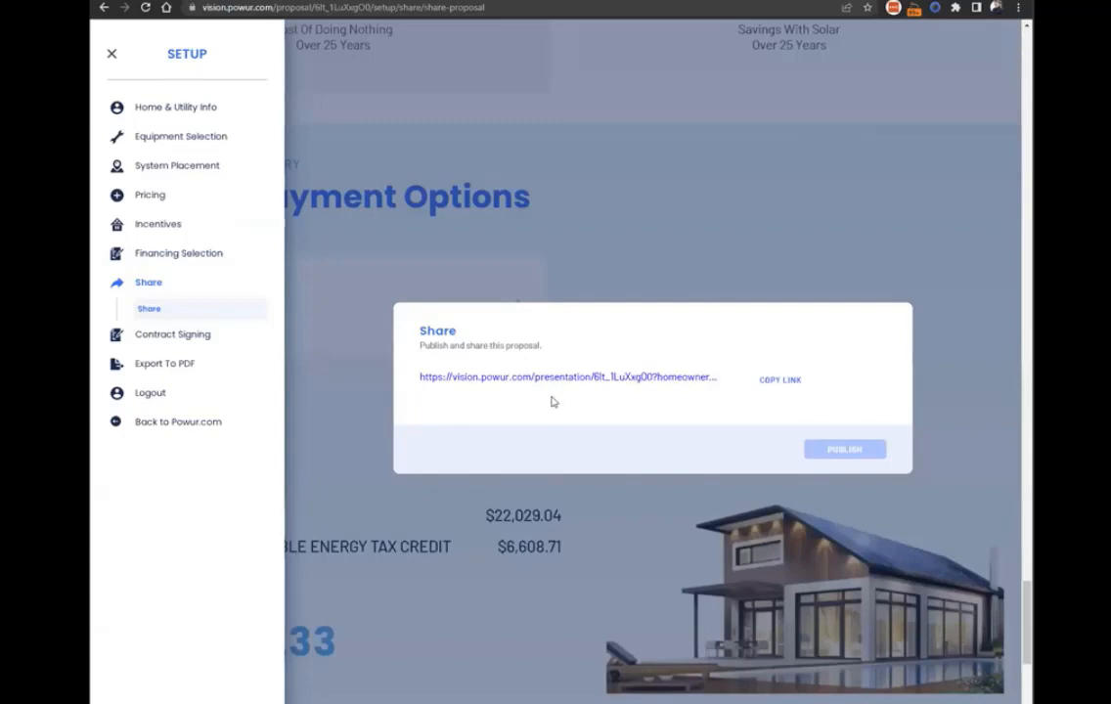
{"action": "left_click", "coordinate": [176, 369]}
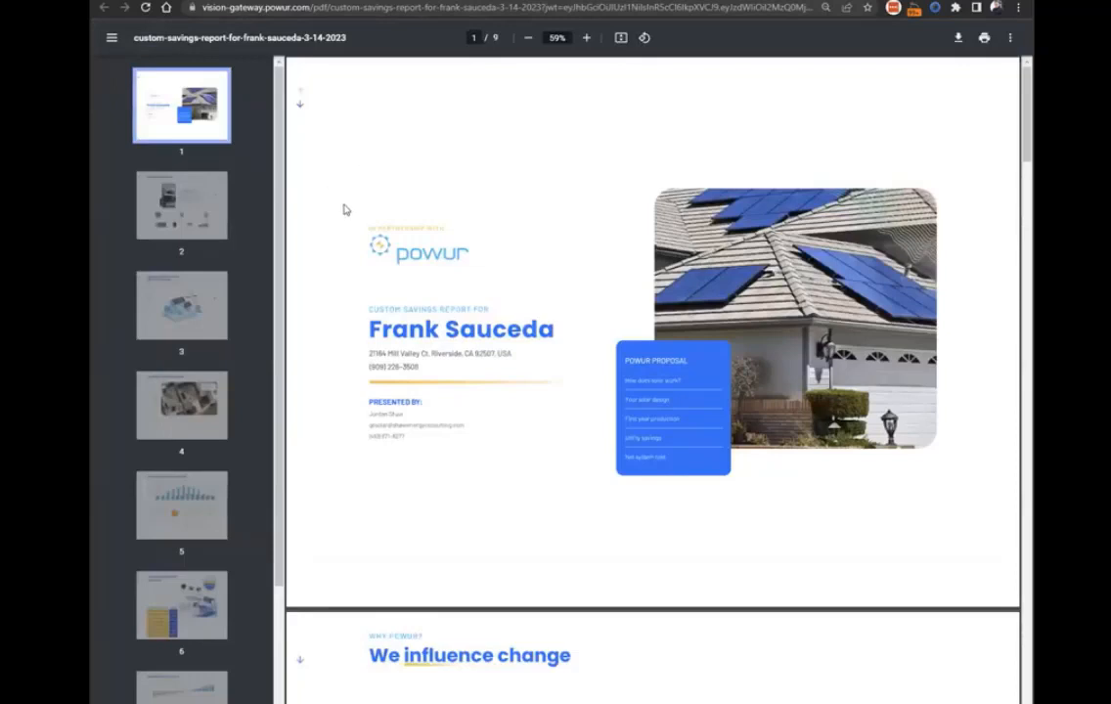
Examine the exported PDF's solar energy system page at 67% zoom, and continue to the production estimate.
{"action": "scroll", "coordinate": [548, 377], "scroll_direction": "down", "scroll_amount": 9}
{"action": "scroll", "coordinate": [527, 402], "scroll_direction": "down", "scroll_amount": 6}
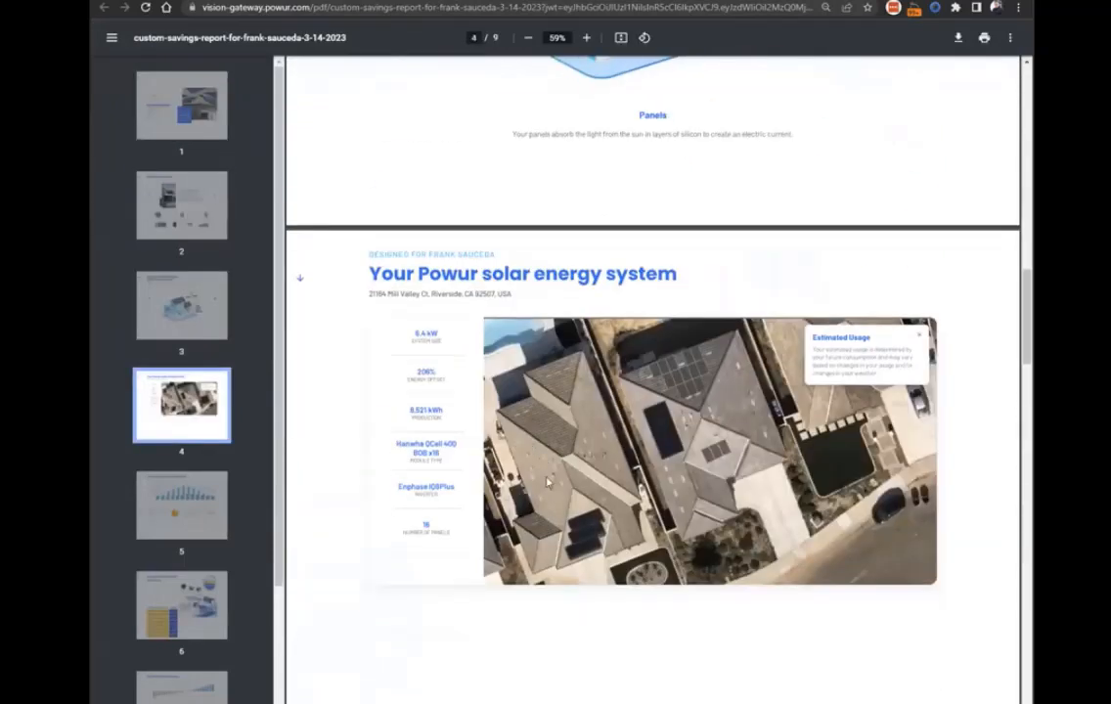
{"action": "scroll", "coordinate": [548, 481], "scroll_direction": "down", "scroll_amount": 2}
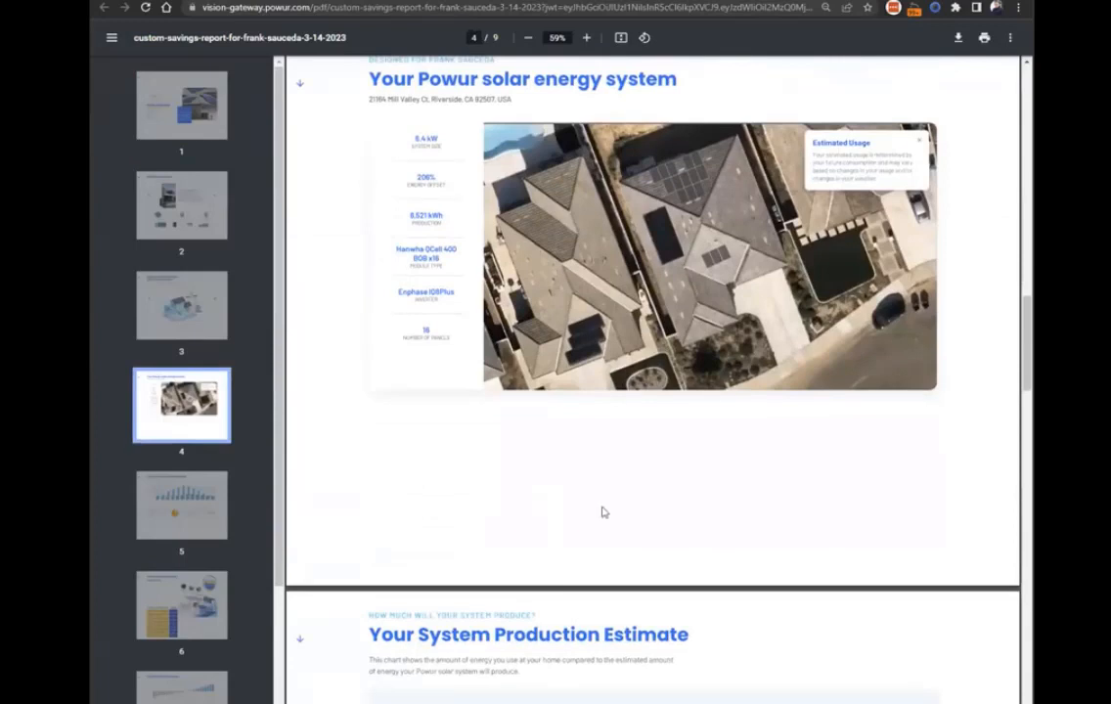
{"action": "scroll", "coordinate": [603, 512], "scroll_direction": "up", "scroll_amount": 1}
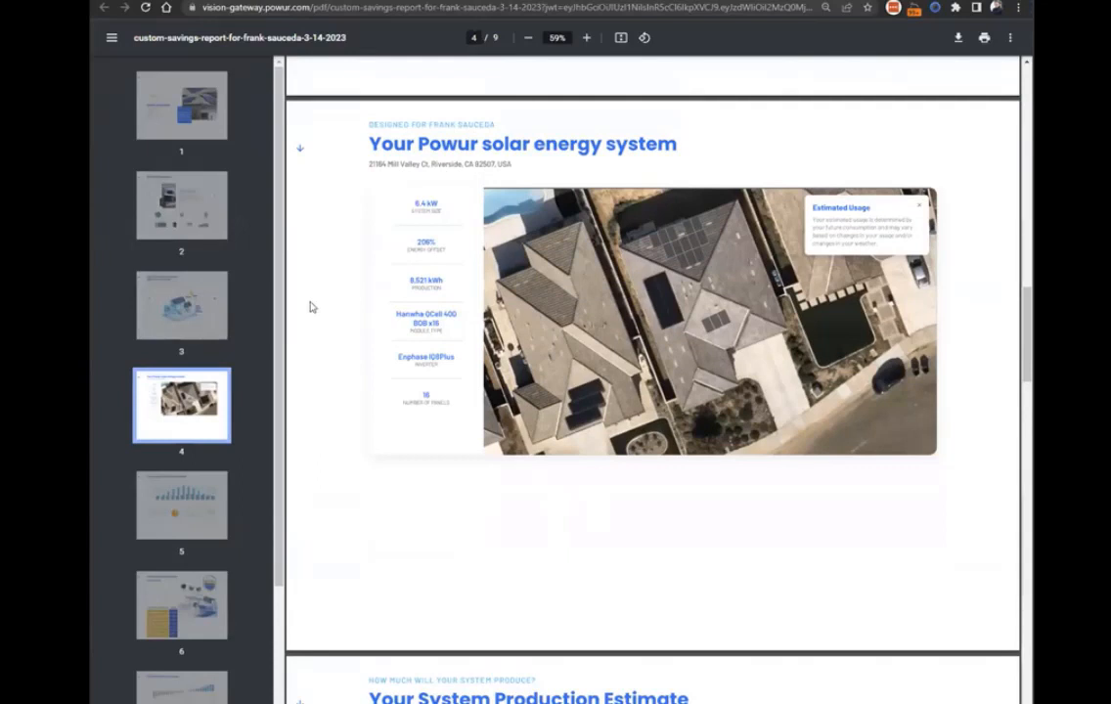
{"action": "left_click", "coordinate": [586, 40]}
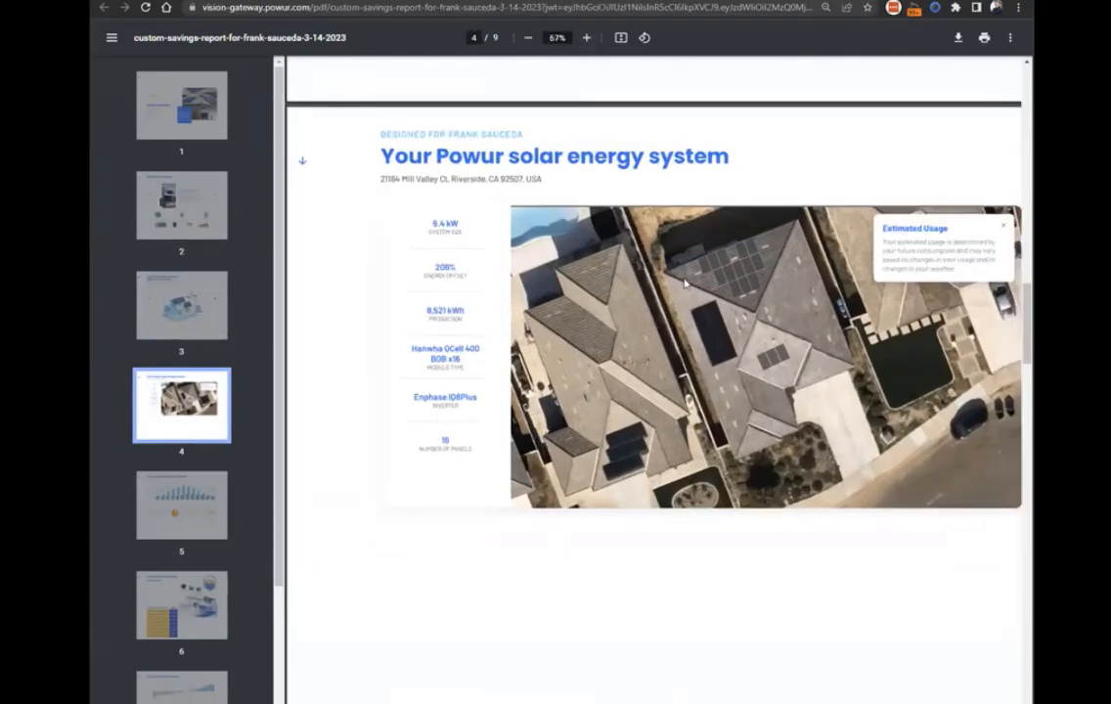
{"action": "scroll", "coordinate": [684, 282], "scroll_direction": "down", "scroll_amount": 8}
{"action": "left_click", "coordinate": [537, 38]}
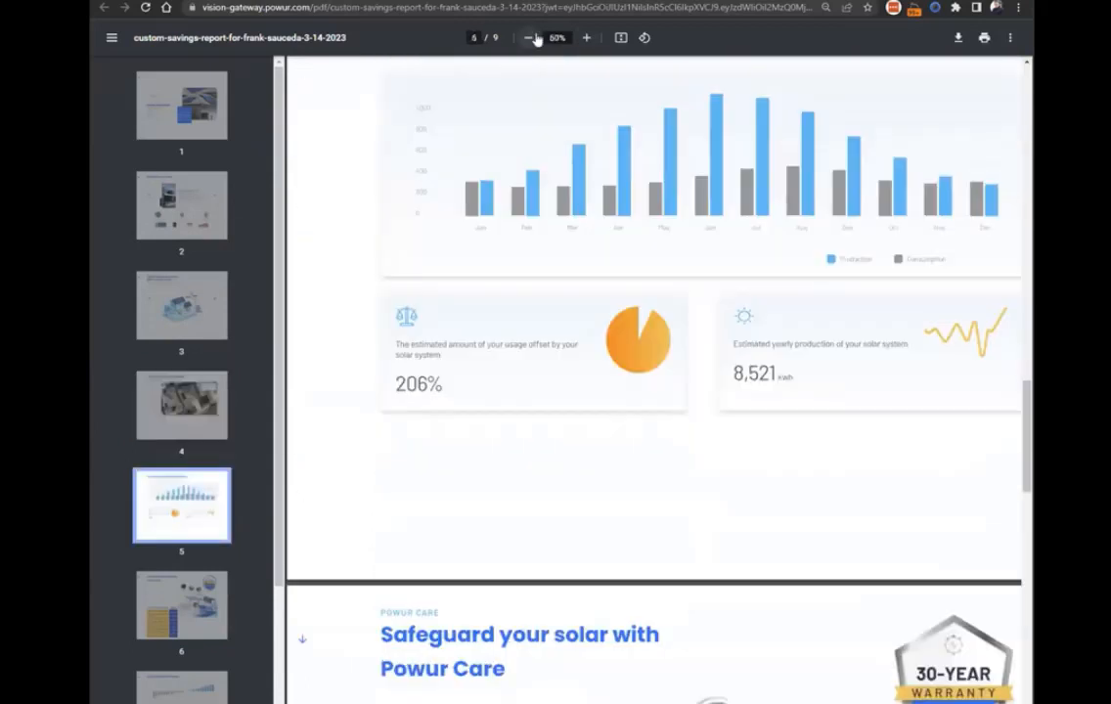
Review the PDF's Powur Care, savings and payment pages, go back to the cover, and return to the Vision proposal.
{"action": "scroll", "coordinate": [728, 378], "scroll_direction": "down", "scroll_amount": 5}
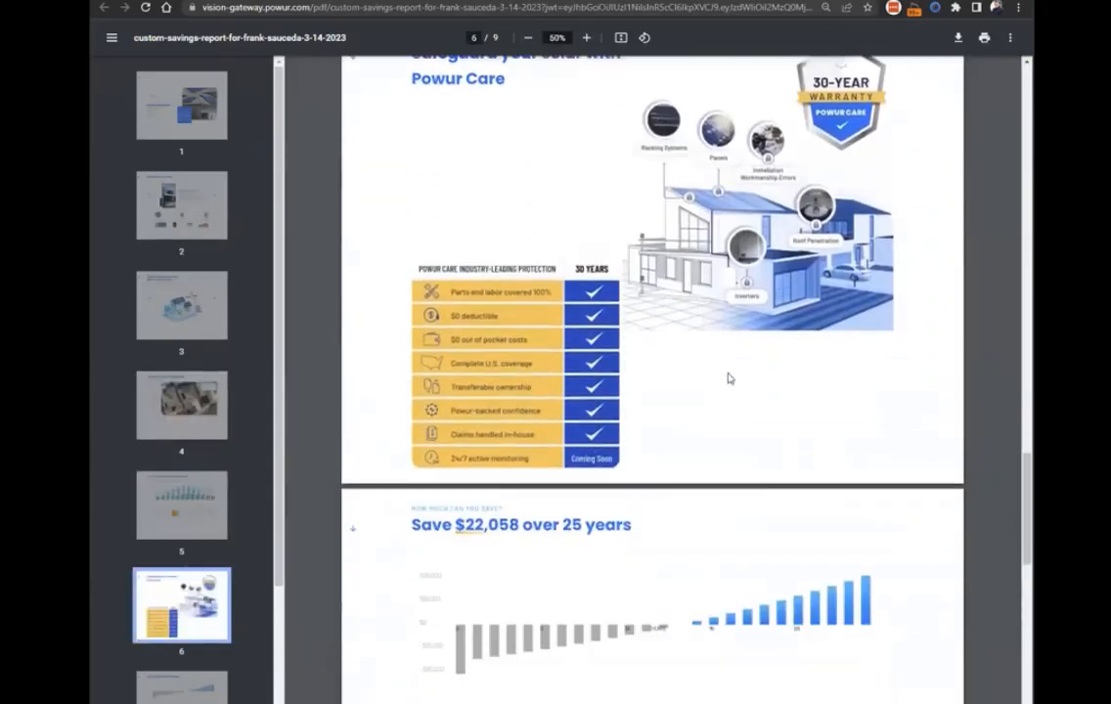
{"action": "scroll", "coordinate": [729, 379], "scroll_direction": "down", "scroll_amount": 2}
{"action": "scroll", "coordinate": [684, 372], "scroll_direction": "down", "scroll_amount": 3}
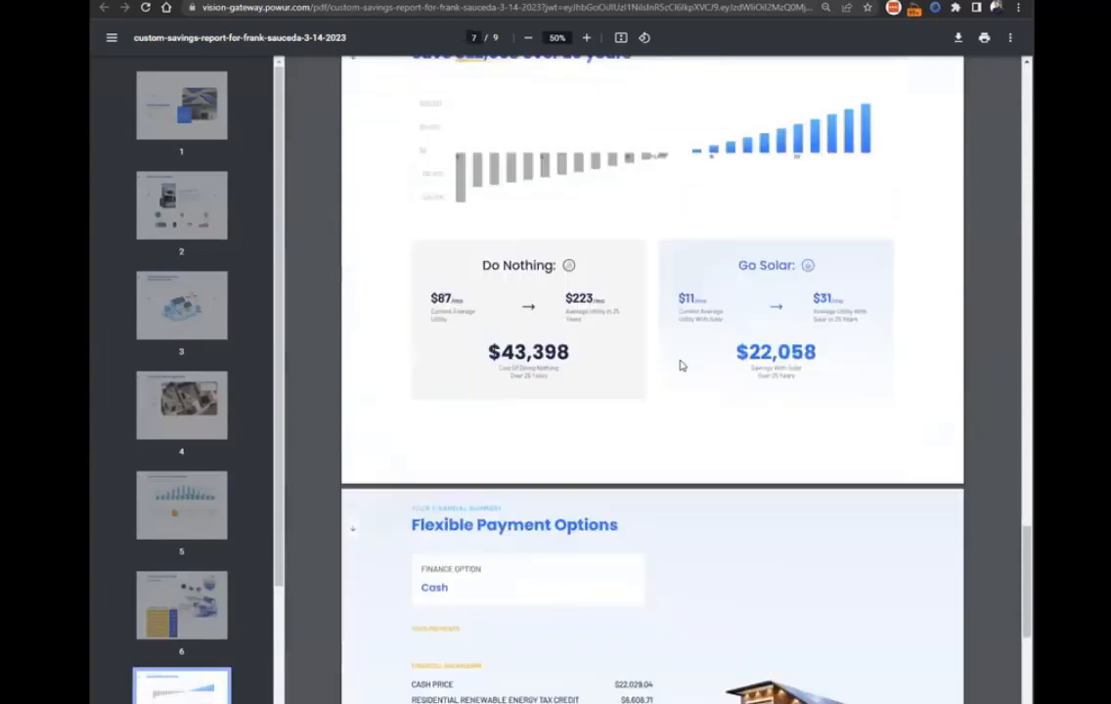
{"action": "scroll", "coordinate": [677, 362], "scroll_direction": "up", "scroll_amount": 5}
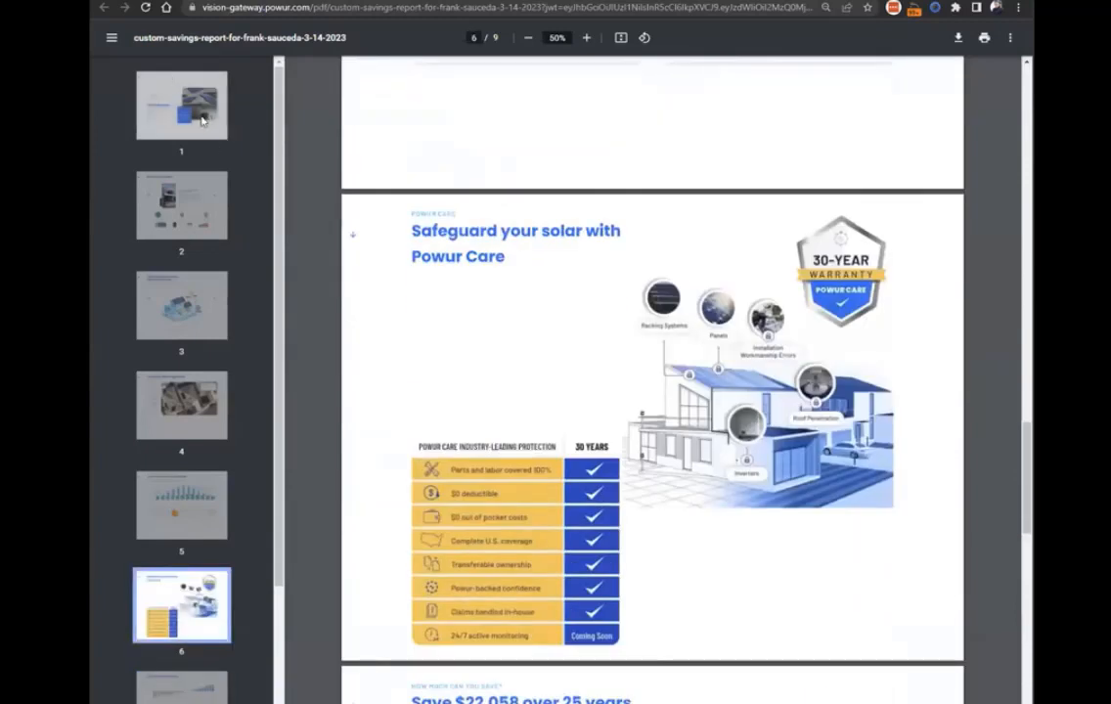
{"action": "left_click", "coordinate": [203, 120]}
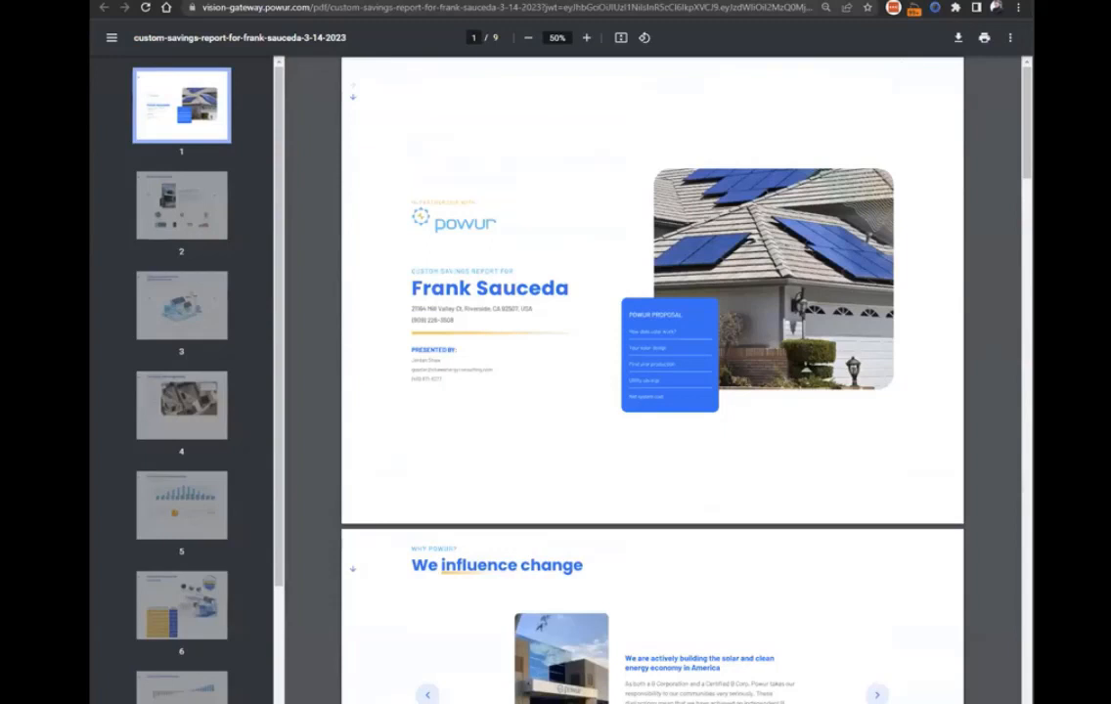
{"action": "left_click", "coordinate": [372, 1]}
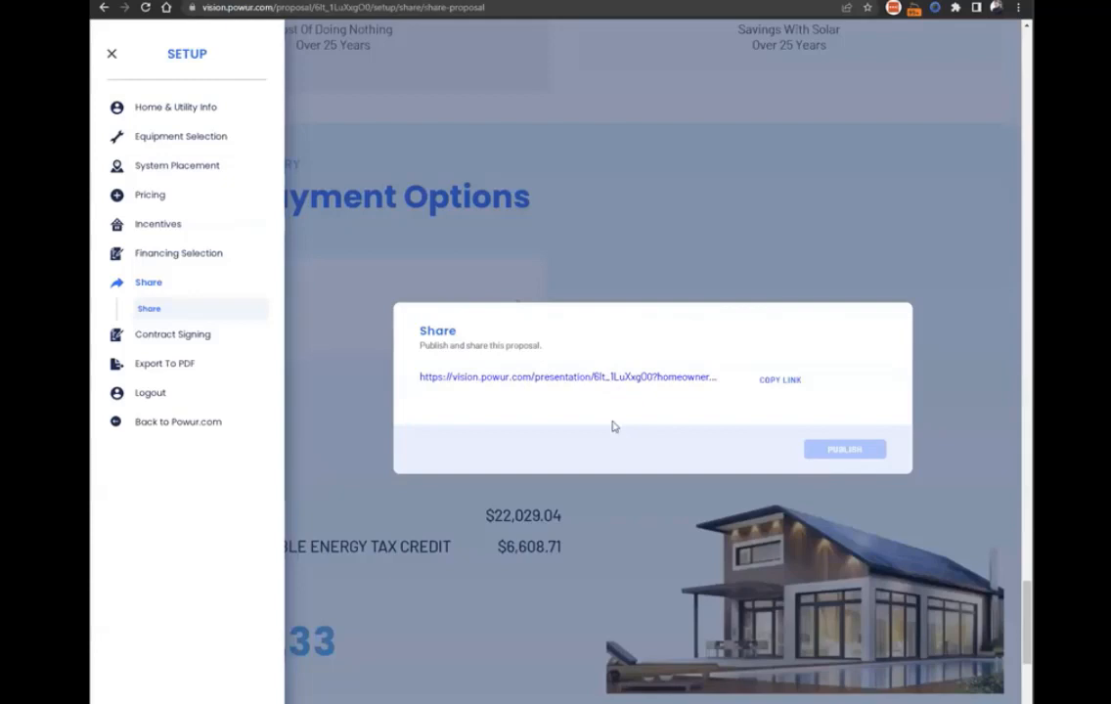
Dismiss the Share dialog, and set the financing type to GoodLeap from the proposal's Cash finance option.
{"action": "left_click", "coordinate": [701, 199]}
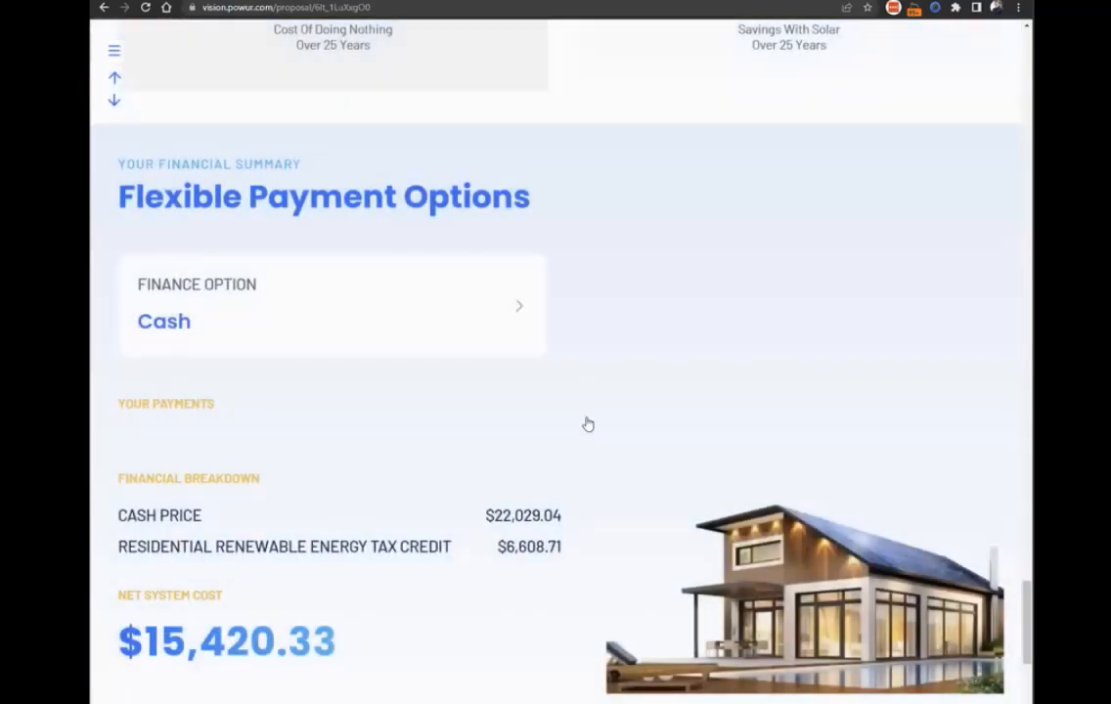
{"action": "left_click", "coordinate": [494, 338]}
{"action": "left_click", "coordinate": [511, 381]}
{"action": "left_click", "coordinate": [511, 466]}
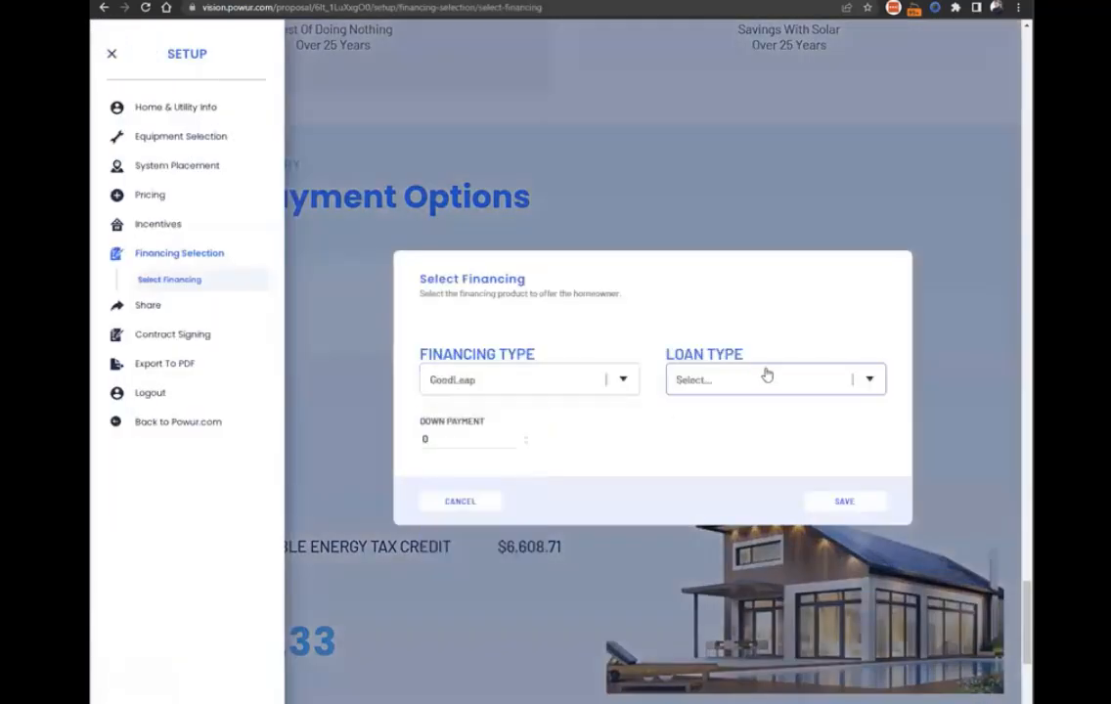
Choose the GoodLeap 15 Year 4.99% - Standard installment loan type and save the financing selection.
{"action": "left_click", "coordinate": [766, 379]}
{"action": "scroll", "coordinate": [769, 459], "scroll_direction": "down", "scroll_amount": 5}
{"action": "scroll", "coordinate": [743, 435], "scroll_direction": "up", "scroll_amount": 4}
{"action": "scroll", "coordinate": [783, 469], "scroll_direction": "down", "scroll_amount": 12}
{"action": "scroll", "coordinate": [772, 509], "scroll_direction": "up", "scroll_amount": 4}
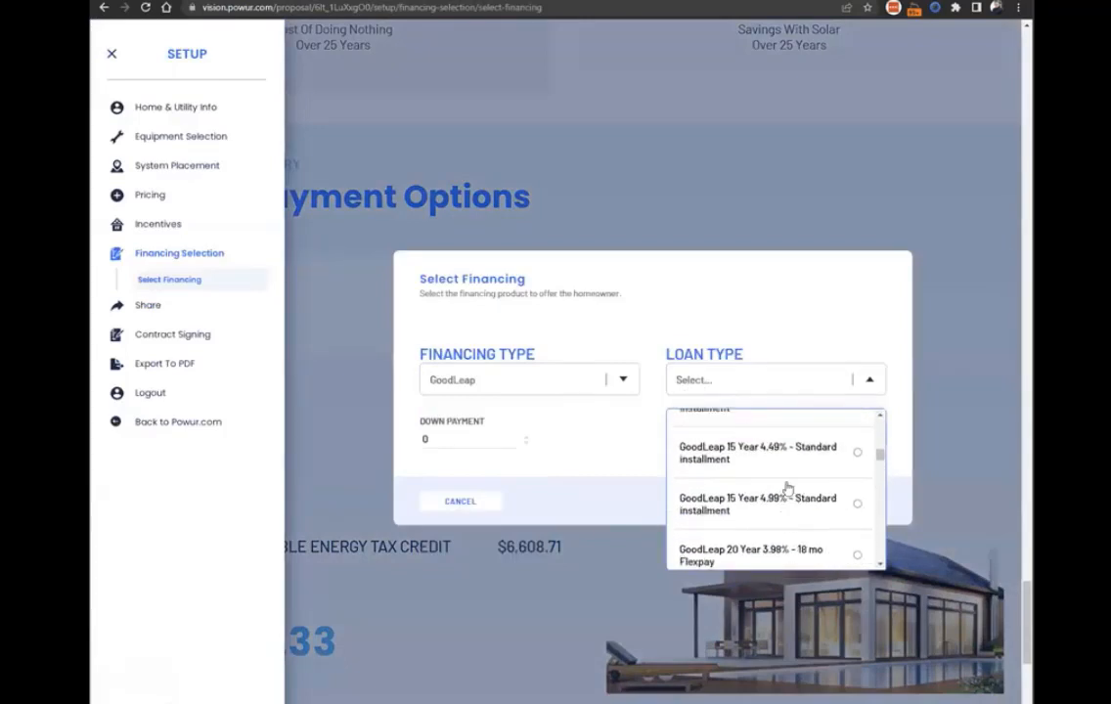
{"action": "scroll", "coordinate": [795, 505], "scroll_direction": "down", "scroll_amount": 1}
{"action": "left_click", "coordinate": [767, 513]}
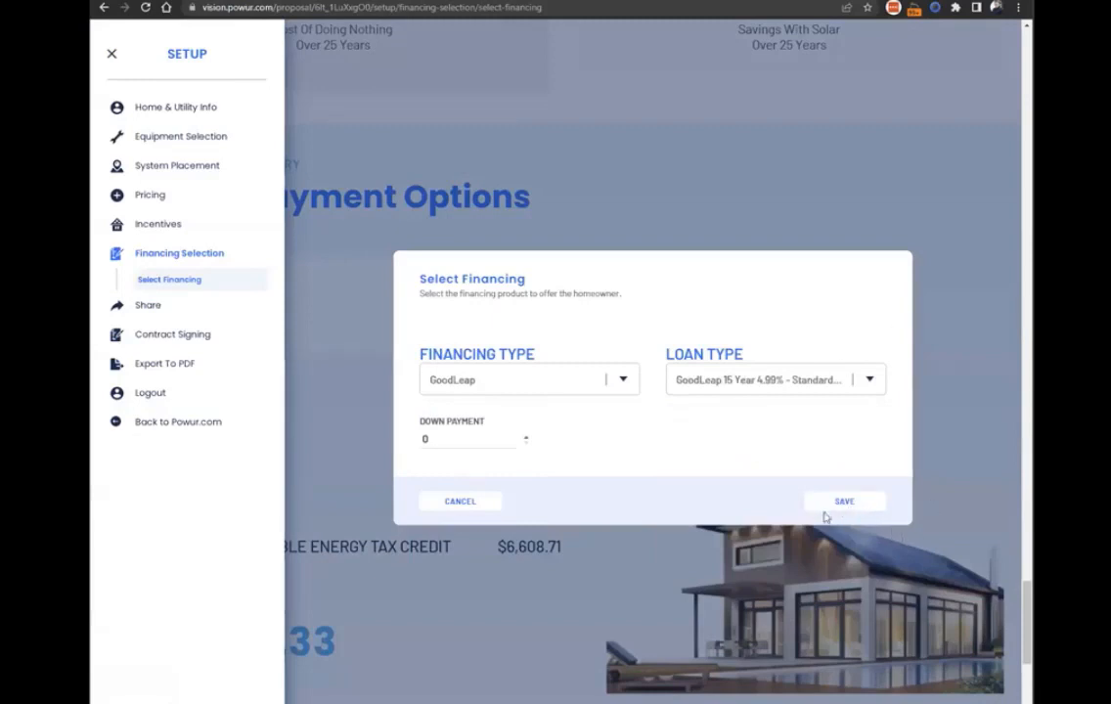
{"action": "left_click", "coordinate": [843, 502]}
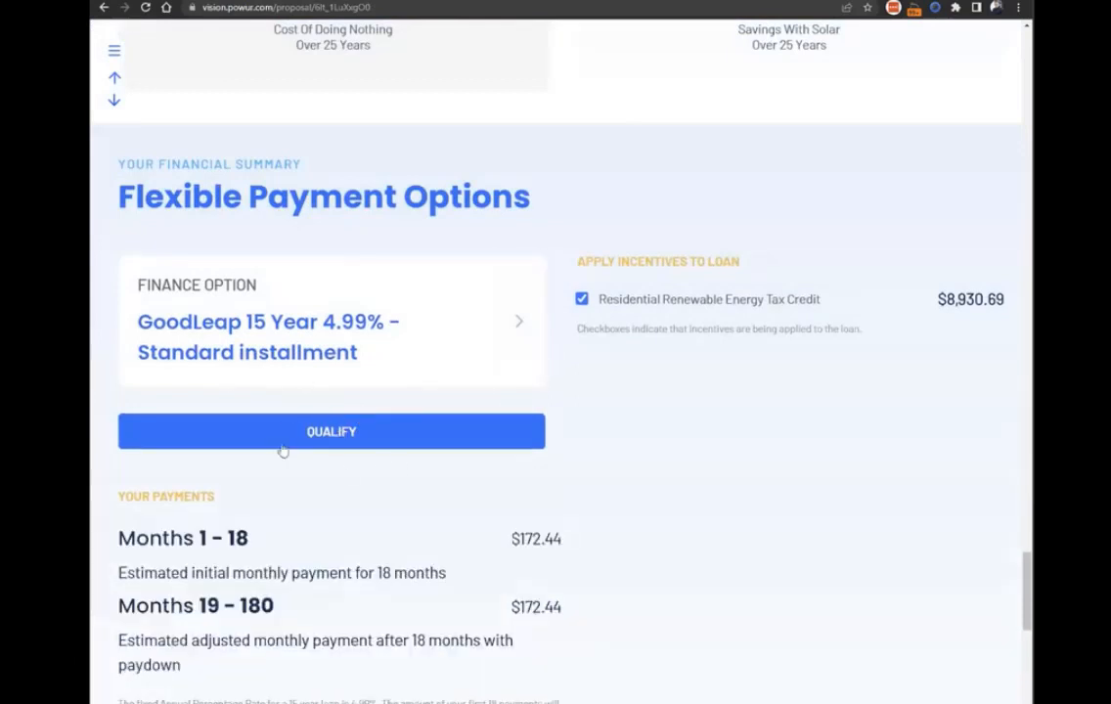
Copy the proposal's share link and open a new incognito window.
{"action": "left_click", "coordinate": [115, 51]}
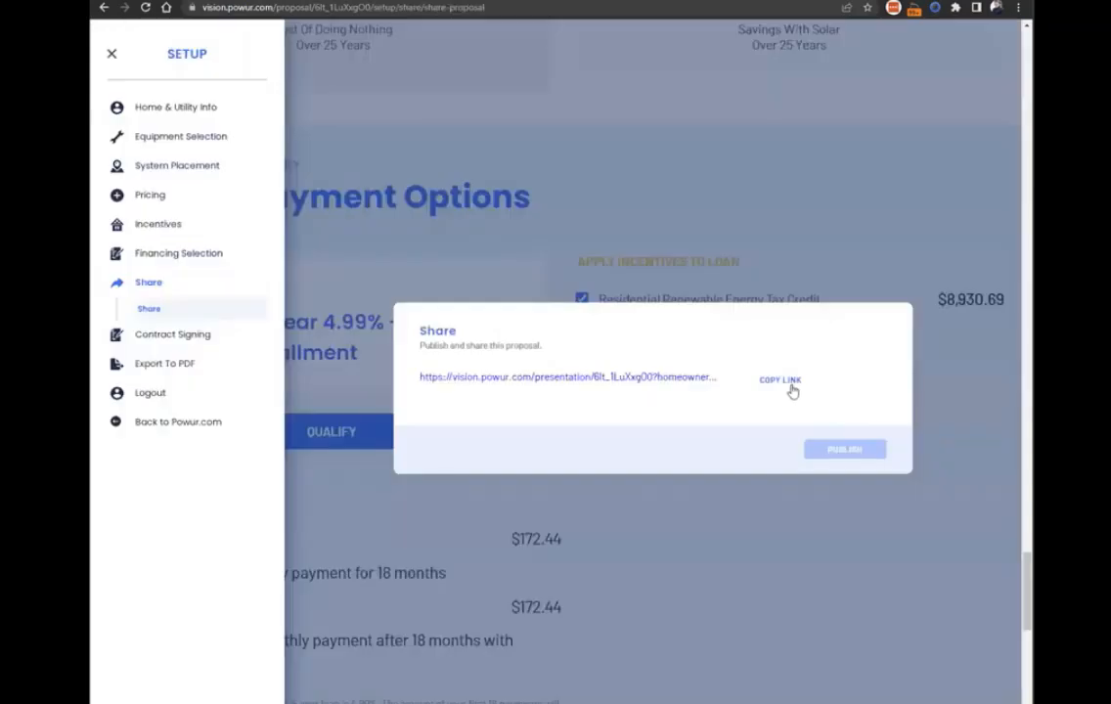
{"action": "left_click", "coordinate": [792, 390]}
{"action": "left_click", "coordinate": [1018, 7]}
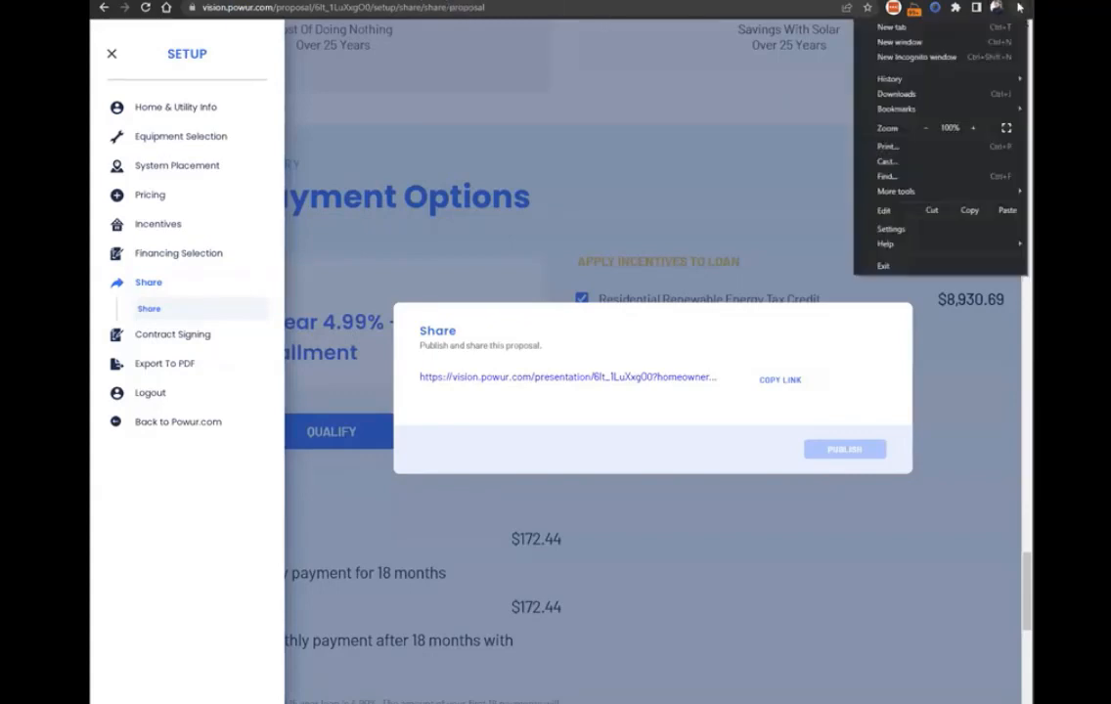
{"action": "left_click", "coordinate": [927, 59]}
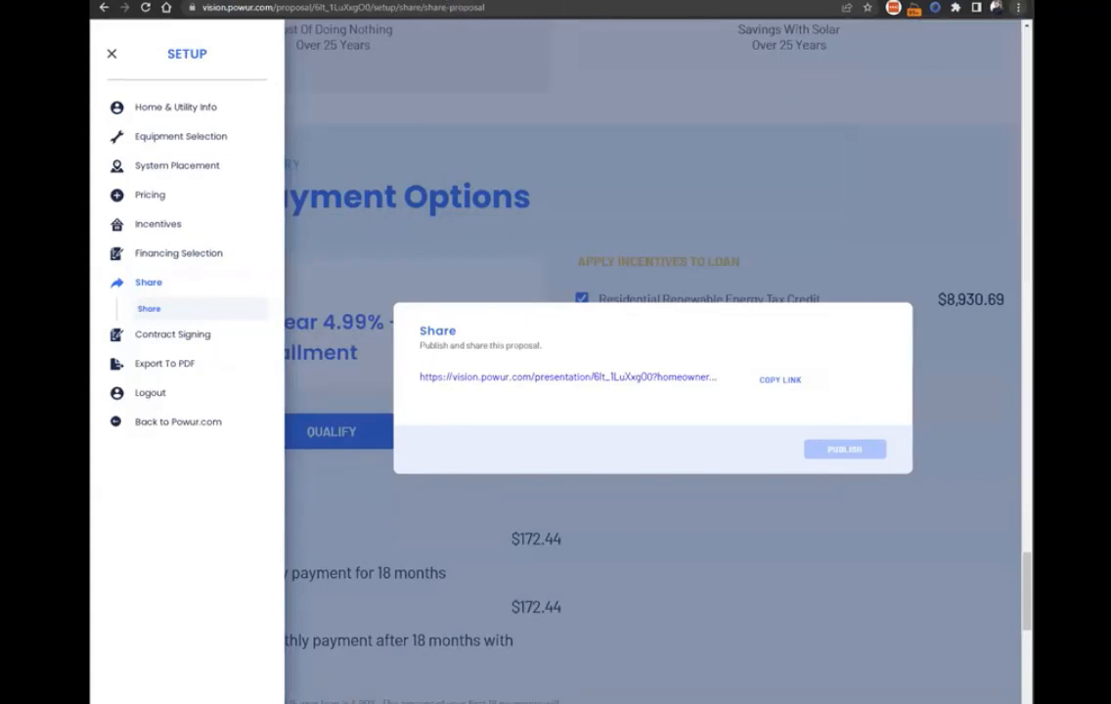
{"action": "left_click", "coordinate": [1018, 8]}
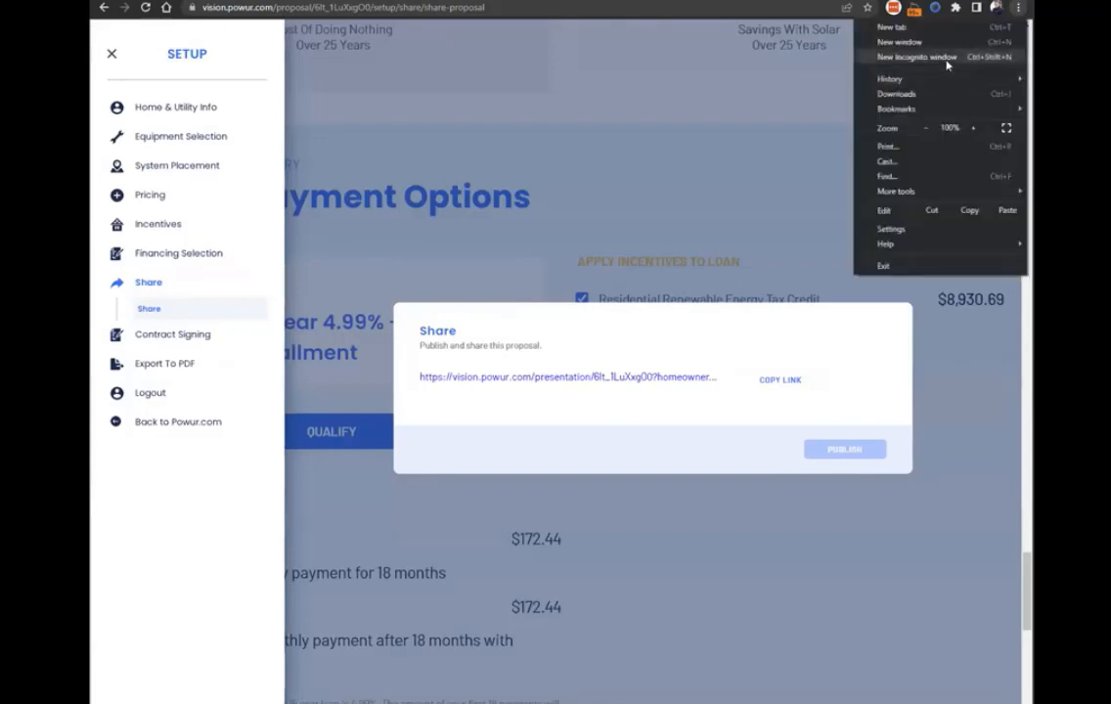
{"action": "left_click", "coordinate": [946, 59]}
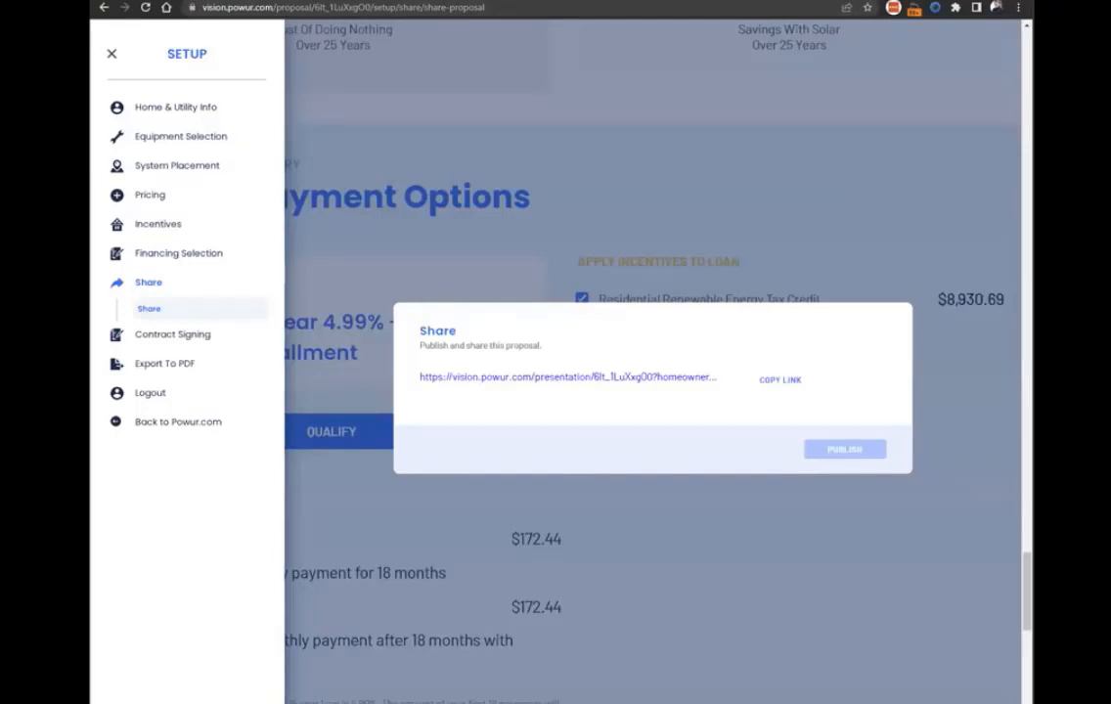
{"action": "left_click", "coordinate": [1017, 7]}
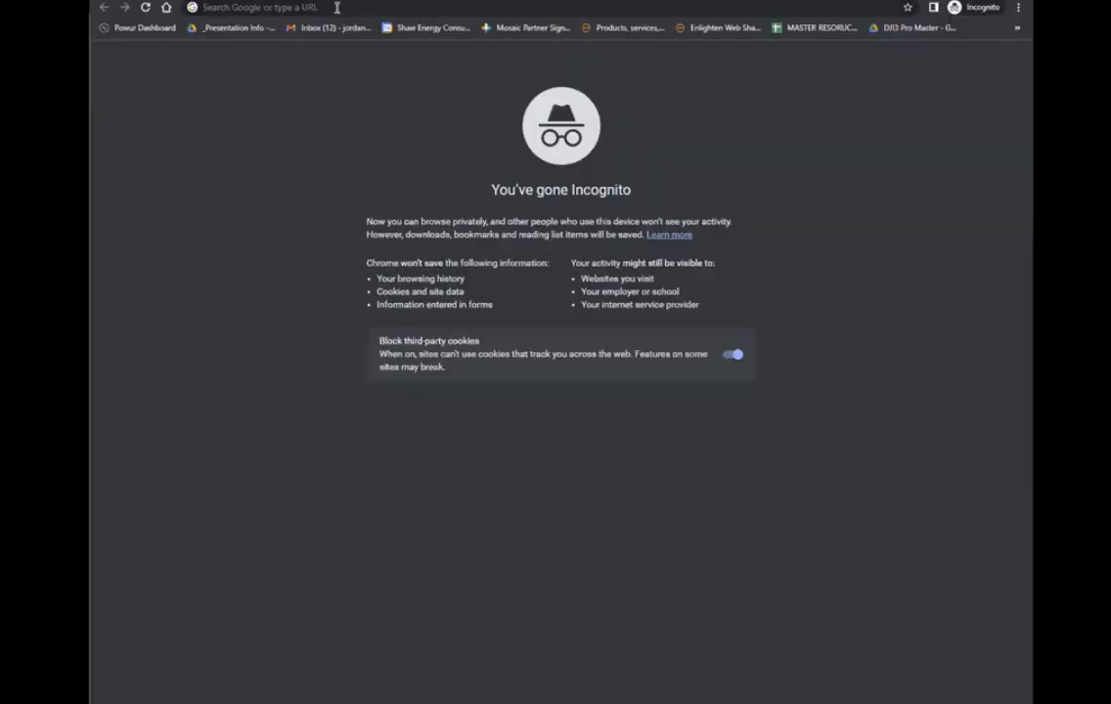
Load the copied homeowner presentation link in the incognito window.
{"action": "left_click", "coordinate": [337, 8]}
{"action": "key", "text": "ctrl+v"}
{"action": "key", "text": "Return"}
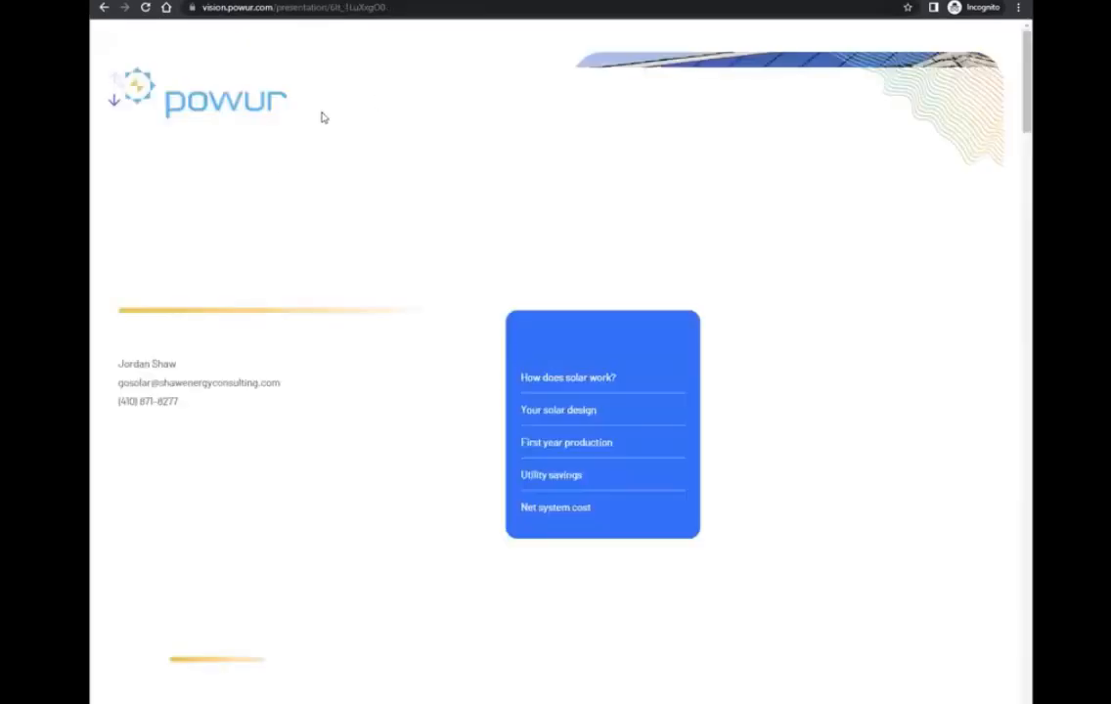
Review the shared presentation from its cover through the solar design and production estimate to the Powur Care section.
{"action": "scroll", "coordinate": [151, 116], "scroll_direction": "down", "scroll_amount": 3}
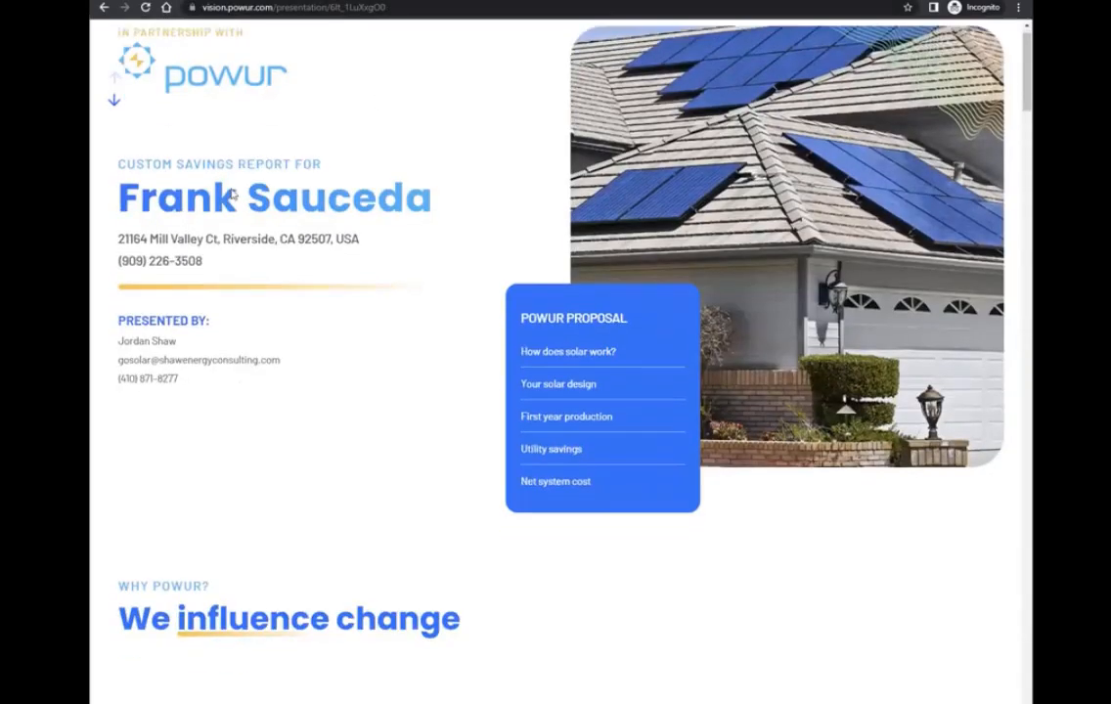
{"action": "scroll", "coordinate": [101, 56], "scroll_direction": "up", "scroll_amount": 3}
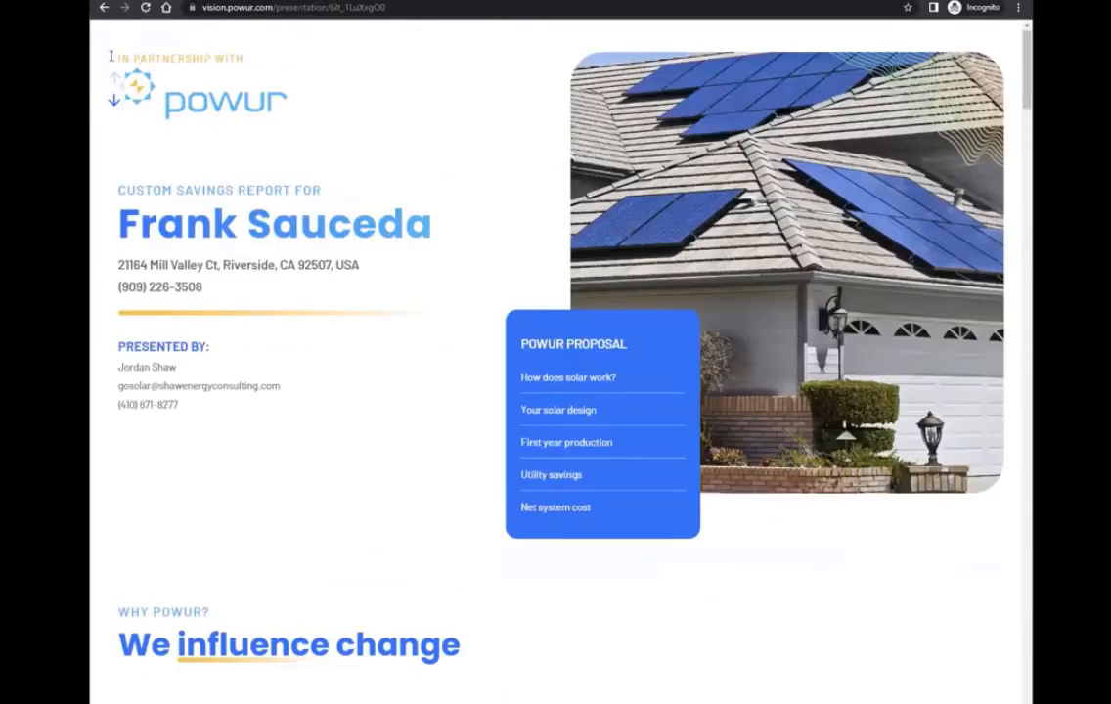
{"action": "scroll", "coordinate": [502, 412], "scroll_direction": "down", "scroll_amount": 3}
{"action": "scroll", "coordinate": [502, 412], "scroll_direction": "down", "scroll_amount": 6}
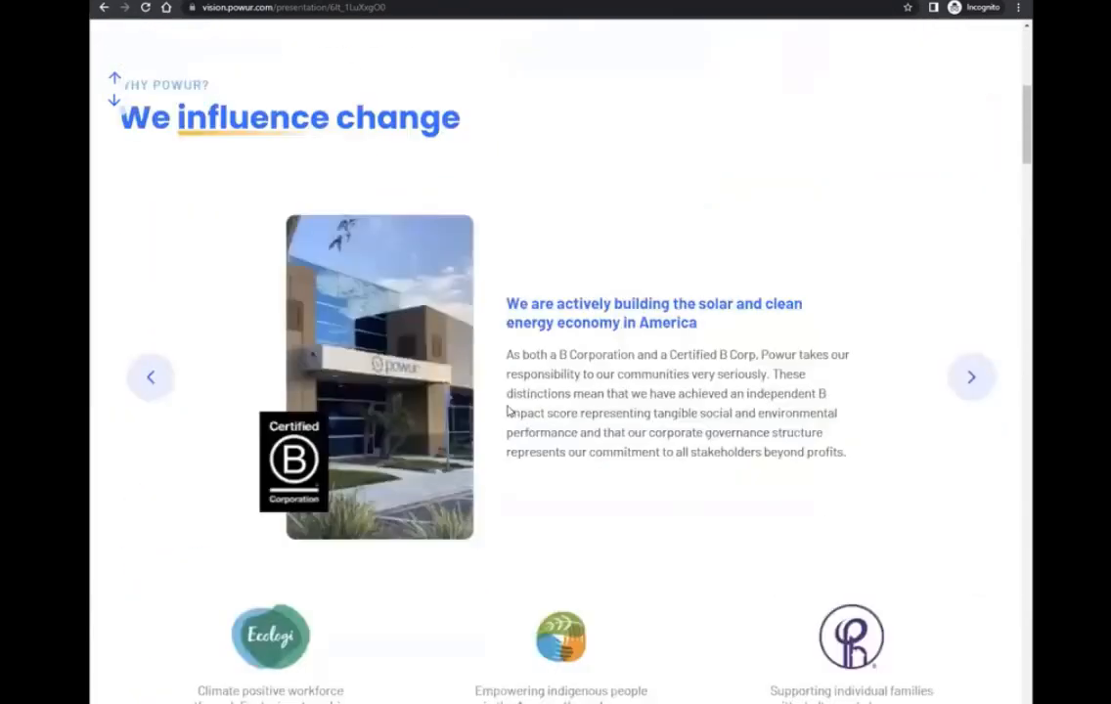
{"action": "scroll", "coordinate": [518, 418], "scroll_direction": "down", "scroll_amount": 6}
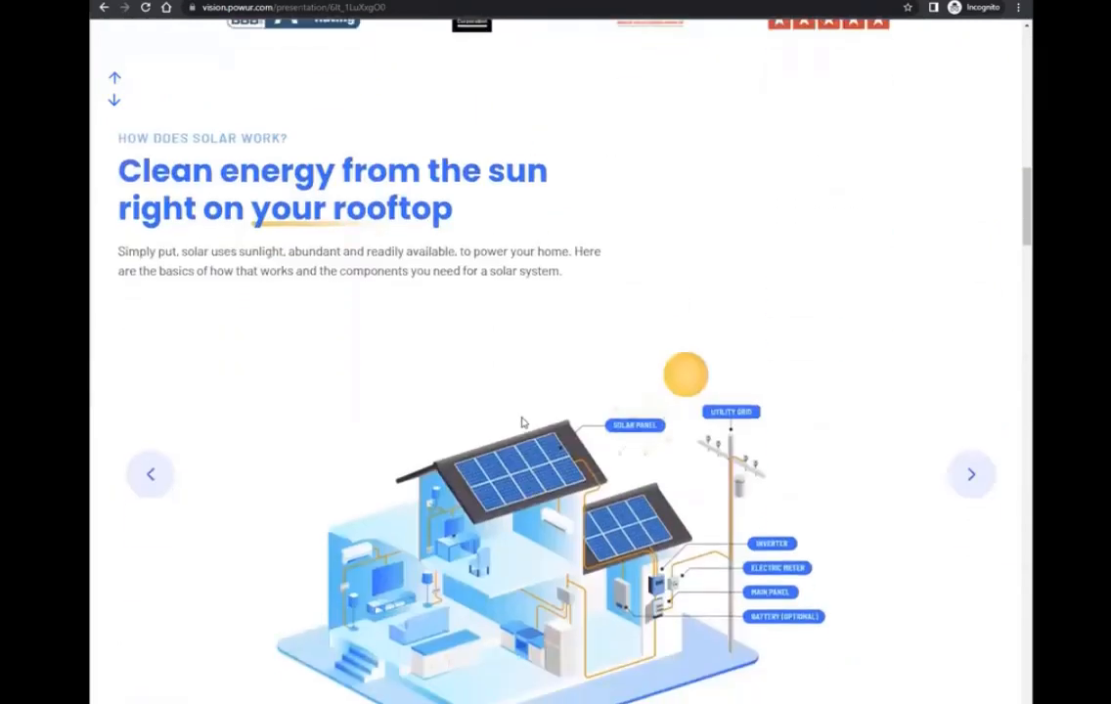
{"action": "scroll", "coordinate": [541, 456], "scroll_direction": "down", "scroll_amount": 6}
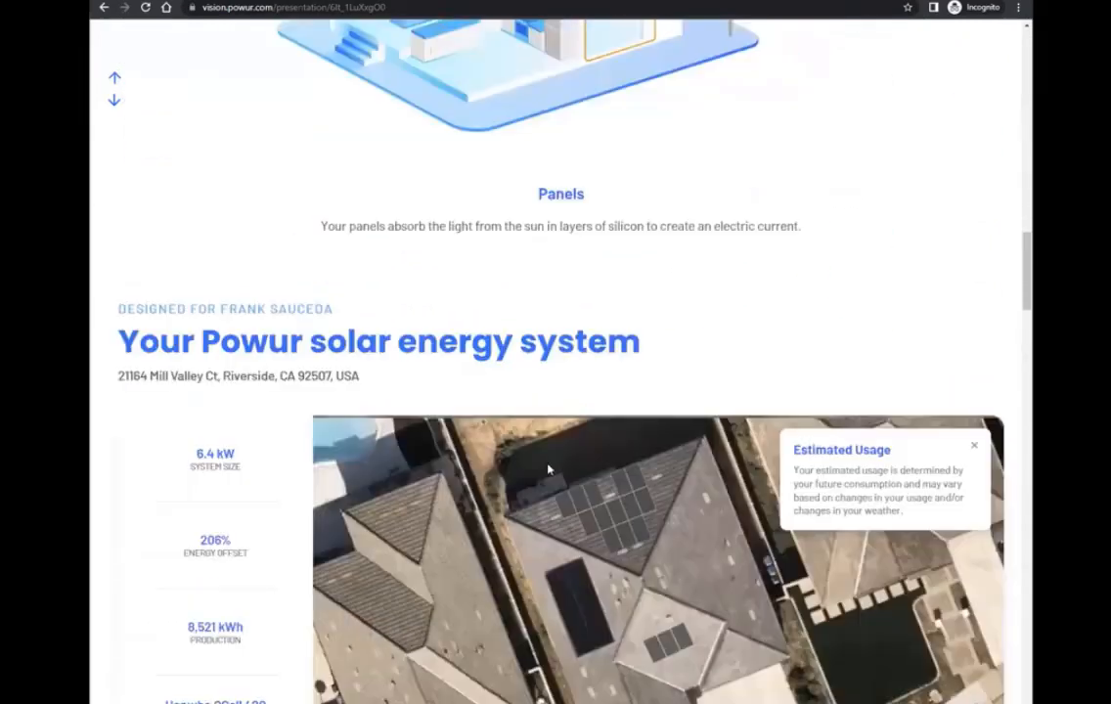
{"action": "scroll", "coordinate": [548, 471], "scroll_direction": "down", "scroll_amount": 6}
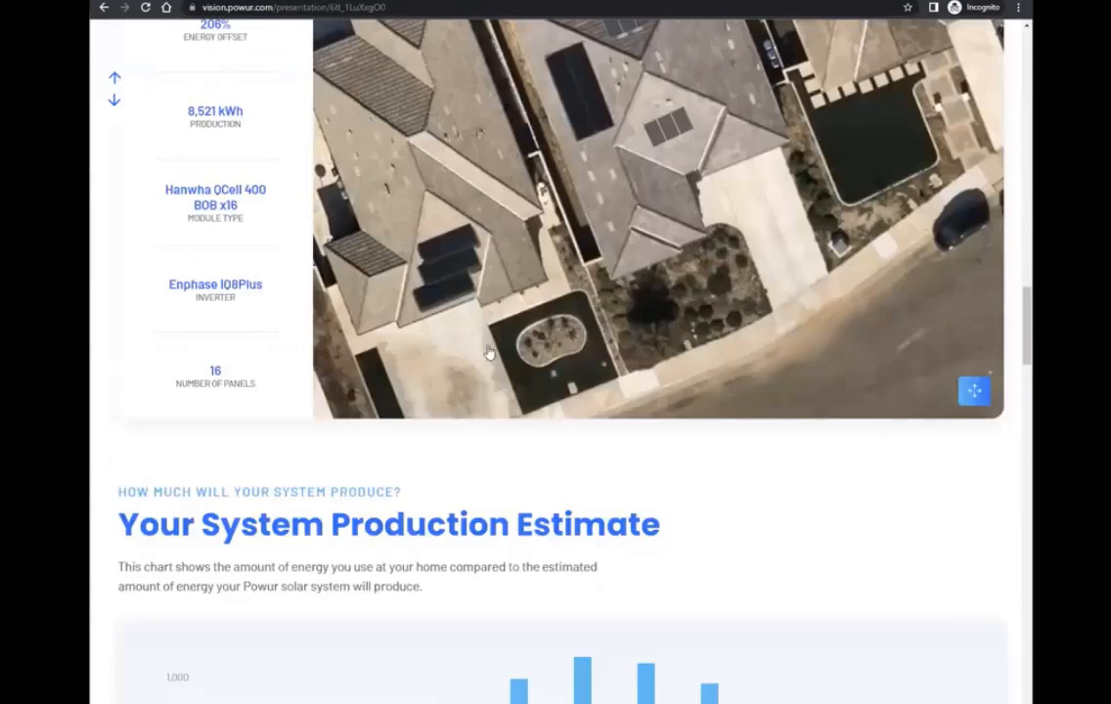
{"action": "scroll", "coordinate": [441, 427], "scroll_direction": "down", "scroll_amount": 3}
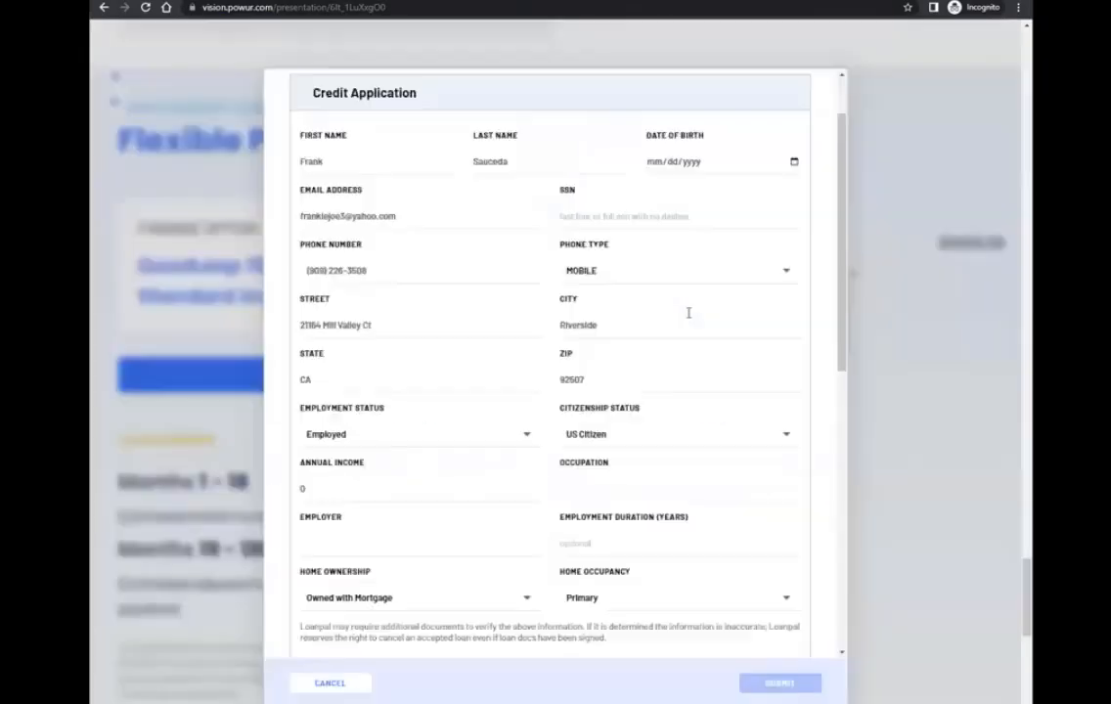
Open the GoodLeap credit application from Flexible Payment Options, look through its consent and applicant fields, and dismiss it.
{"action": "scroll", "coordinate": [683, 331], "scroll_direction": "down", "scroll_amount": 4}
{"action": "scroll", "coordinate": [683, 330], "scroll_direction": "down", "scroll_amount": 3}
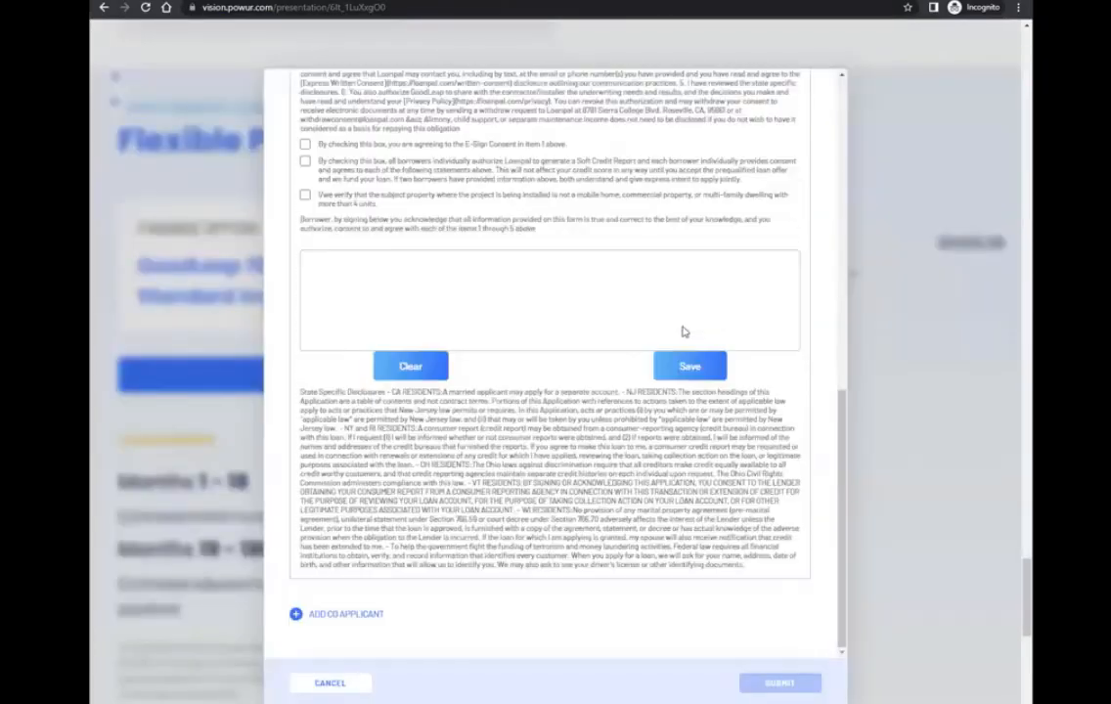
{"action": "scroll", "coordinate": [683, 331], "scroll_direction": "up", "scroll_amount": 10}
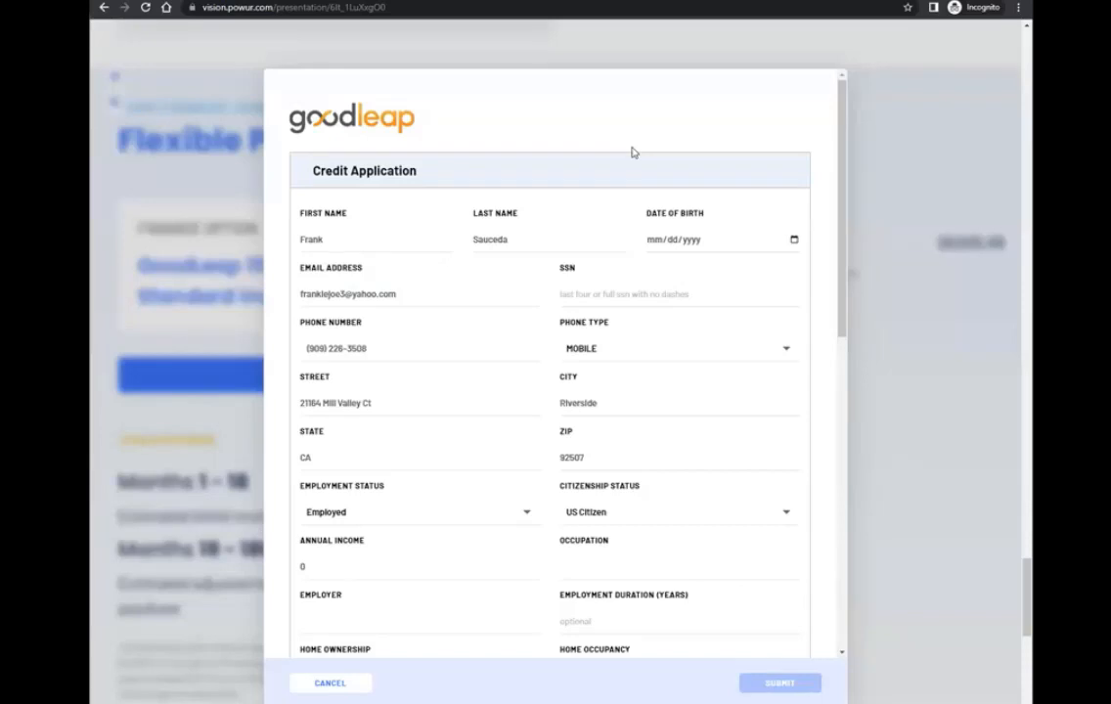
{"action": "left_click", "coordinate": [911, 179]}
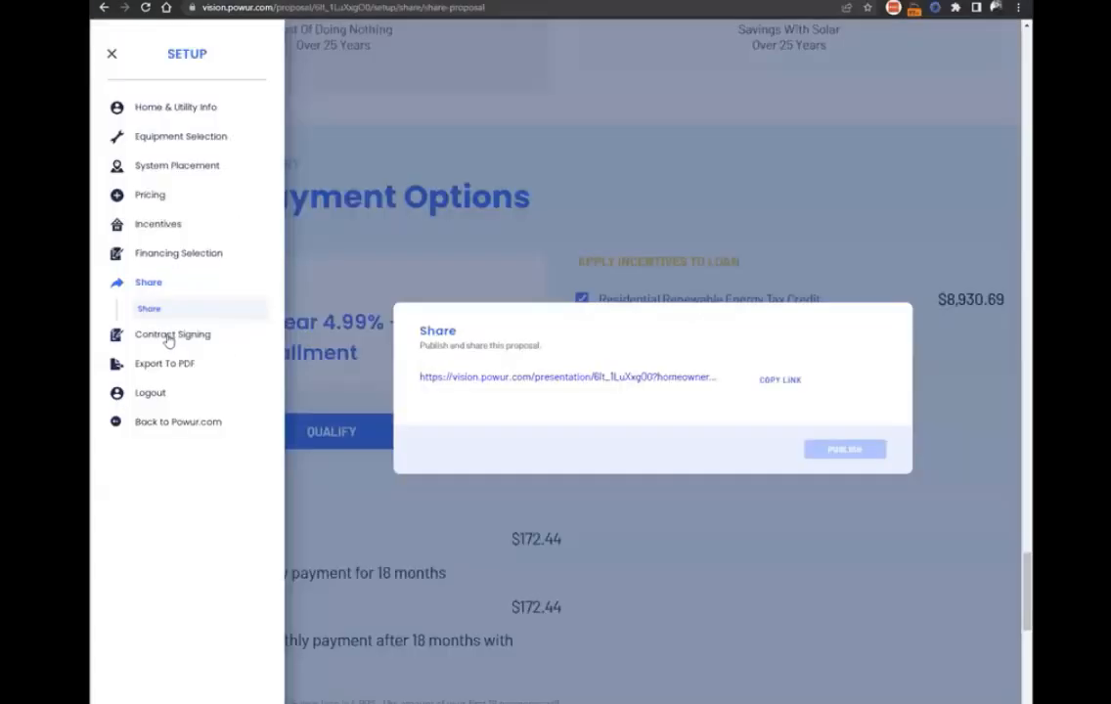
Check the proposal's contract signing status and close the setup menu.
{"action": "left_click", "coordinate": [168, 336]}
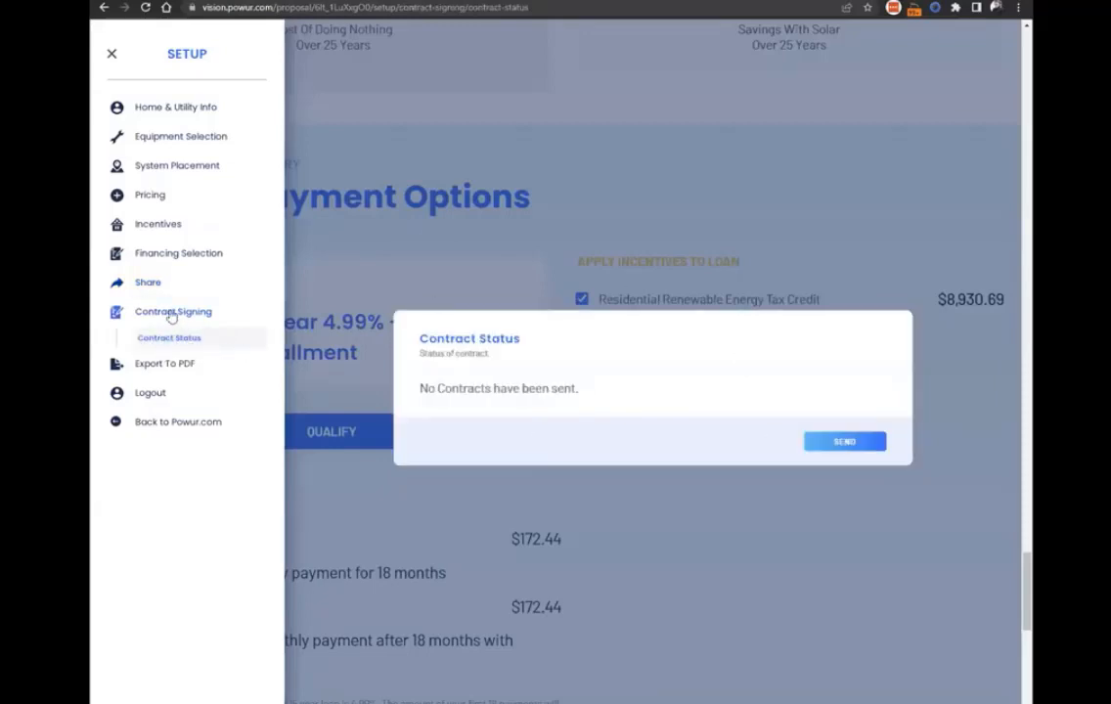
{"action": "left_click", "coordinate": [791, 208]}
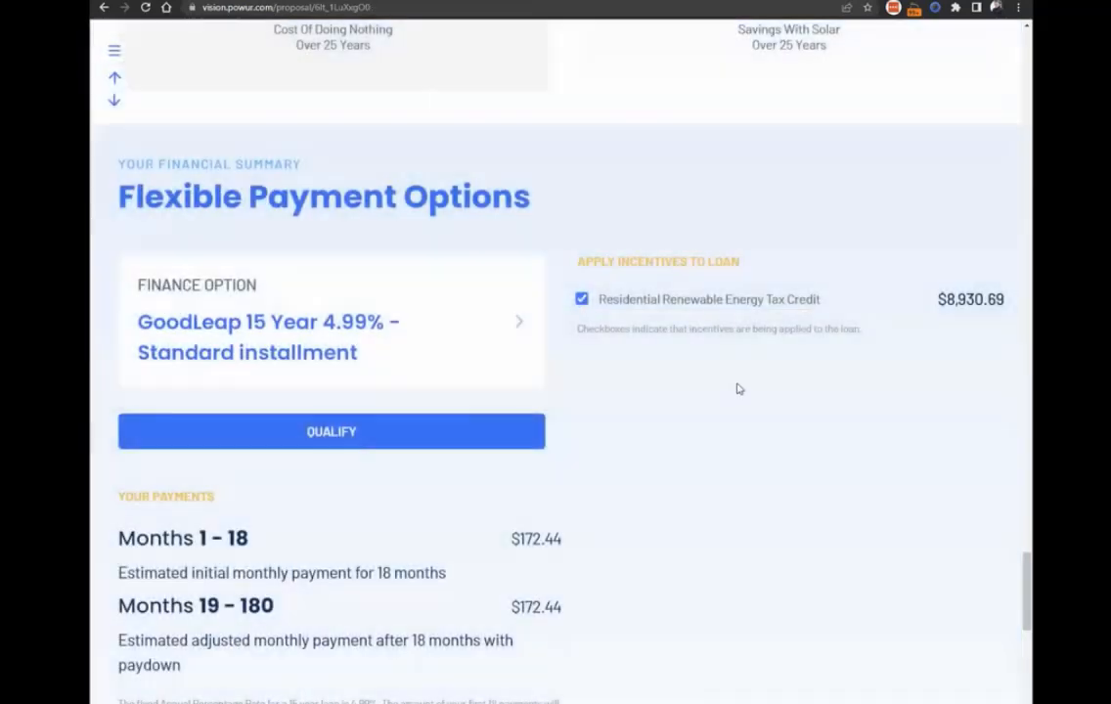
Edit the roof design so only 11 panels are active, and return to the proposal.
{"action": "scroll", "coordinate": [575, 419], "scroll_direction": "up", "scroll_amount": 5}
{"action": "scroll", "coordinate": [836, 430], "scroll_direction": "up", "scroll_amount": 8}
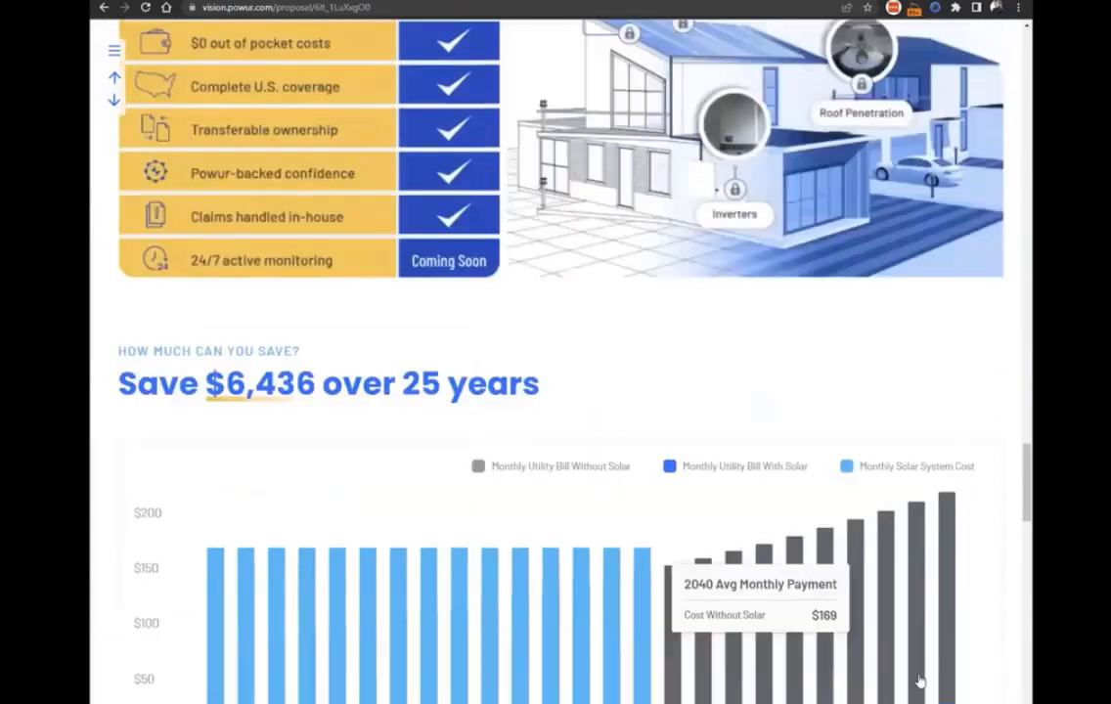
{"action": "scroll", "coordinate": [518, 342], "scroll_direction": "up", "scroll_amount": 7}
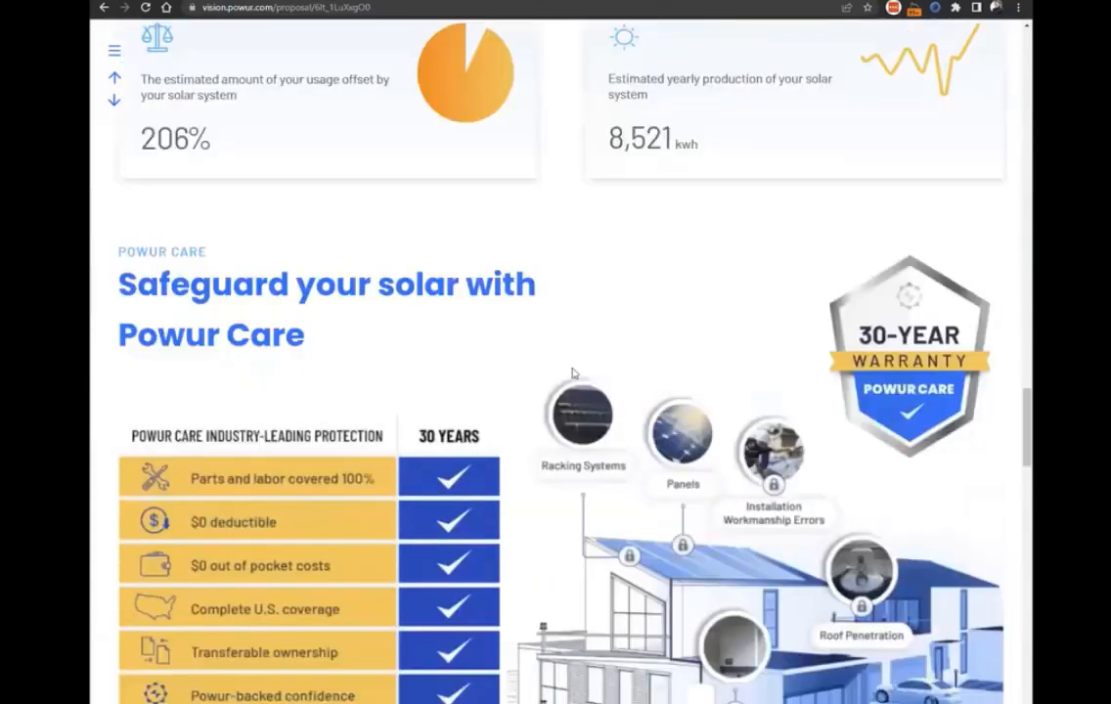
{"action": "scroll", "coordinate": [552, 308], "scroll_direction": "up", "scroll_amount": 6}
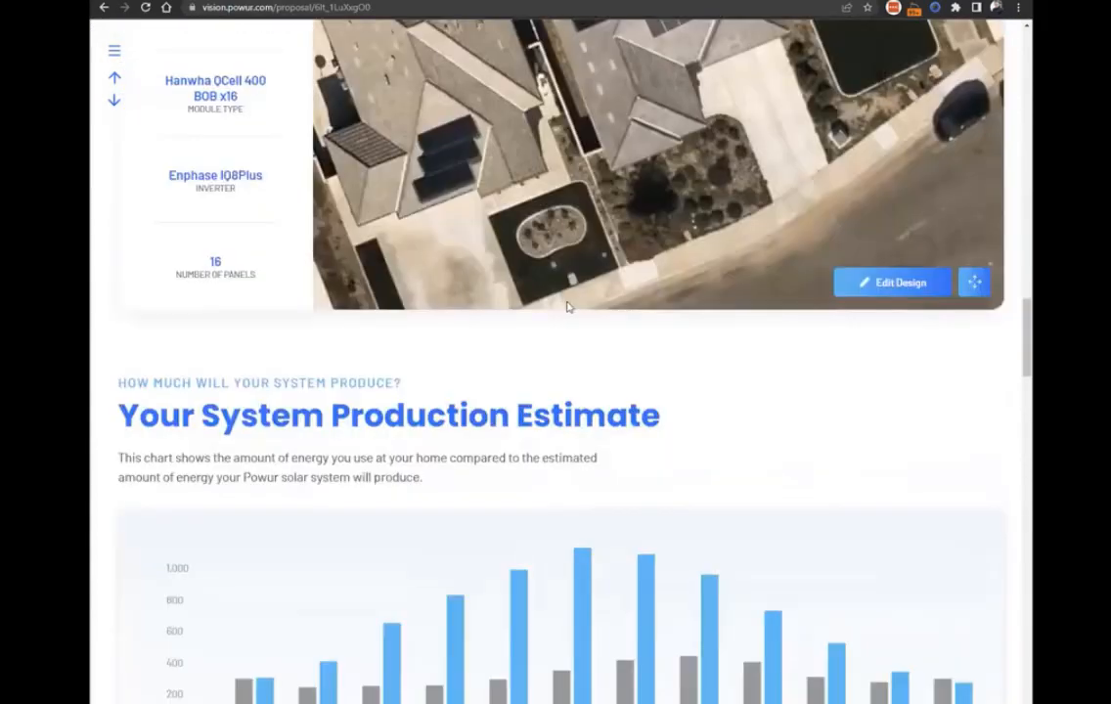
{"action": "scroll", "coordinate": [606, 287], "scroll_direction": "up", "scroll_amount": 4}
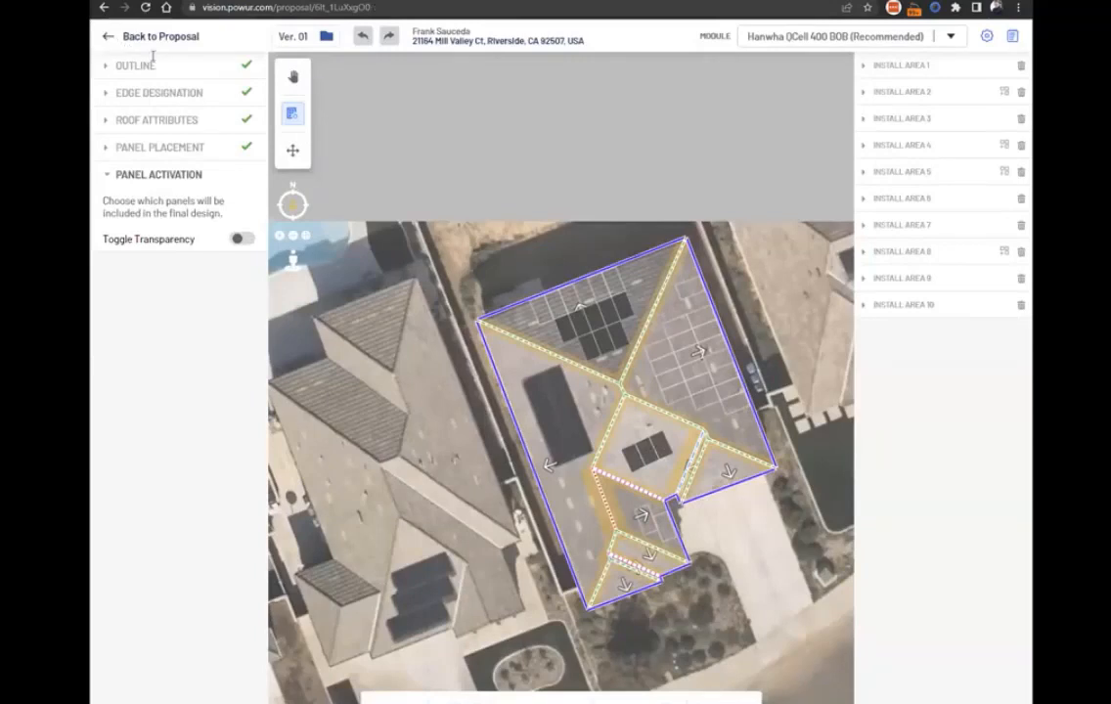
{"action": "left_click", "coordinate": [131, 43]}
Check the revised system details and production estimate, and send the homeowner's solar contract for signing.
{"action": "scroll", "coordinate": [718, 587], "scroll_direction": "down", "scroll_amount": 3}
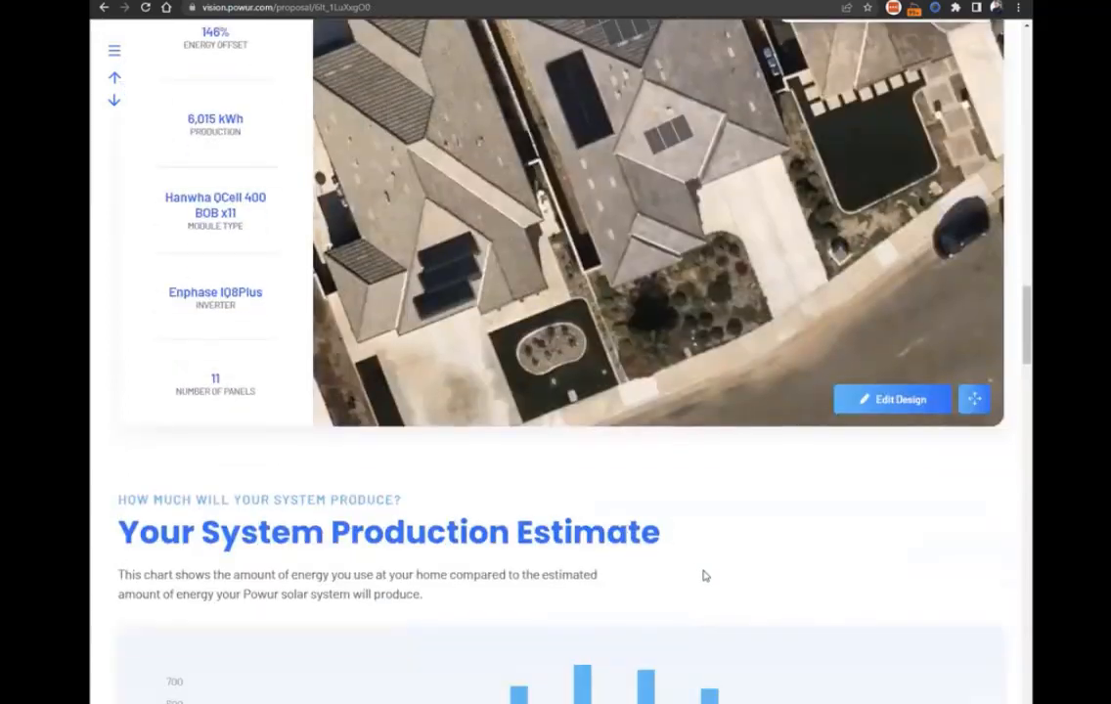
{"action": "scroll", "coordinate": [352, 439], "scroll_direction": "up", "scroll_amount": 1}
{"action": "scroll", "coordinate": [378, 421], "scroll_direction": "up", "scroll_amount": 2}
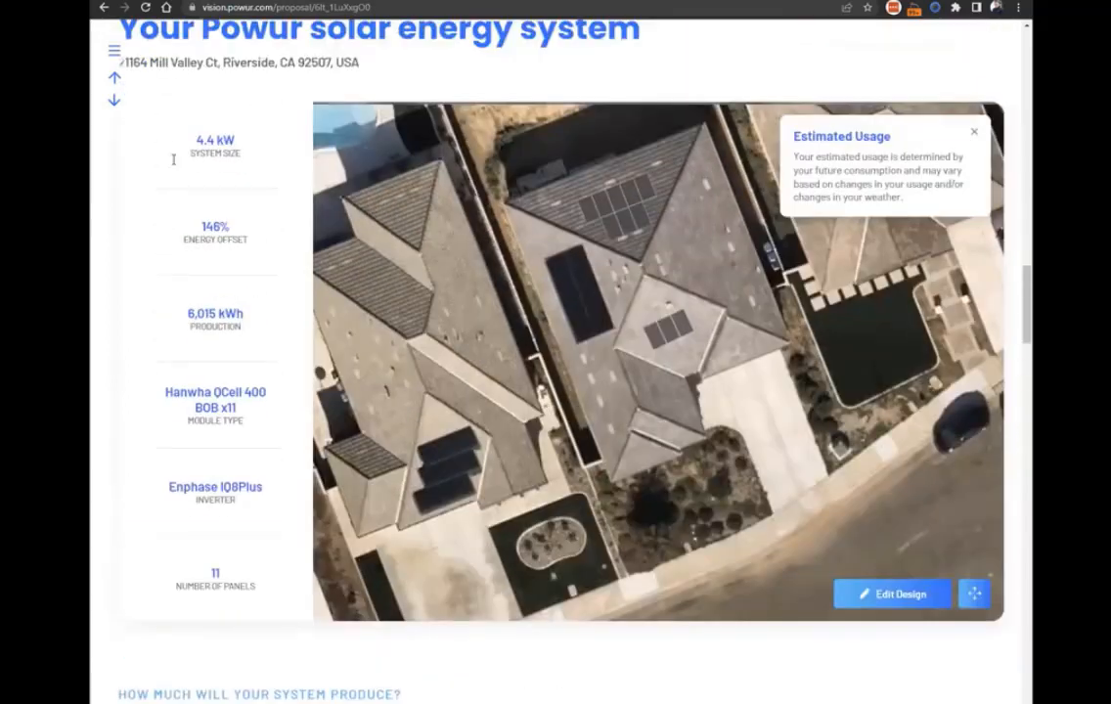
{"action": "scroll", "coordinate": [112, 65], "scroll_direction": "down", "scroll_amount": 5}
{"action": "scroll", "coordinate": [164, 326], "scroll_direction": "down", "scroll_amount": 10}
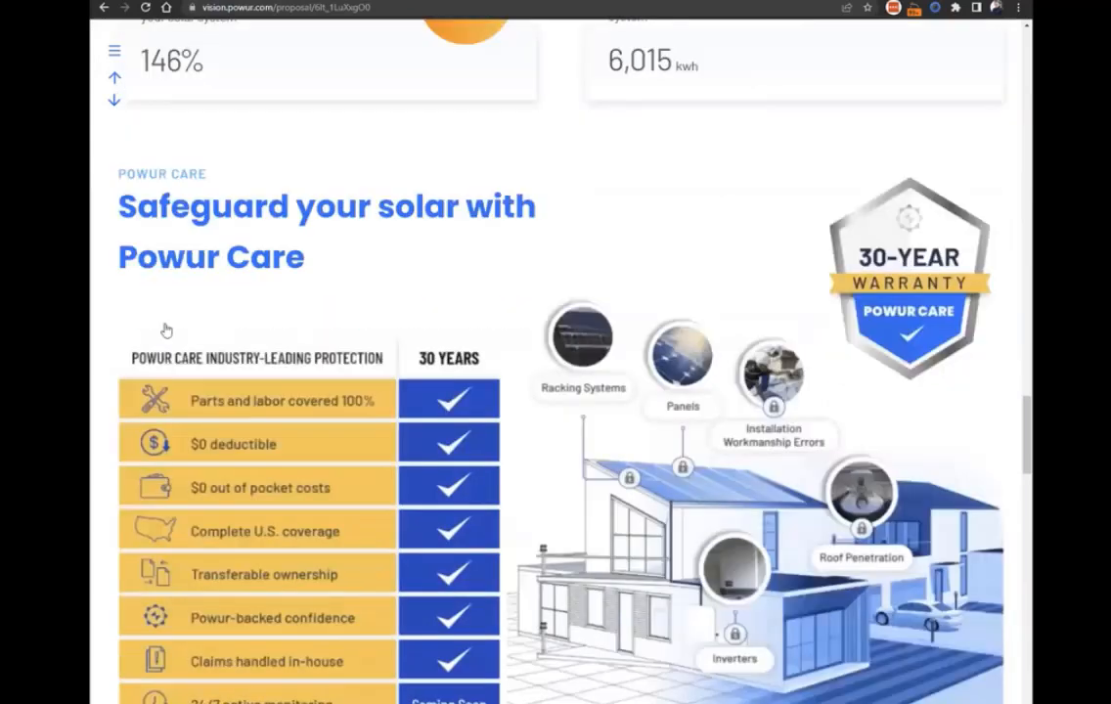
{"action": "left_click", "coordinate": [174, 338]}
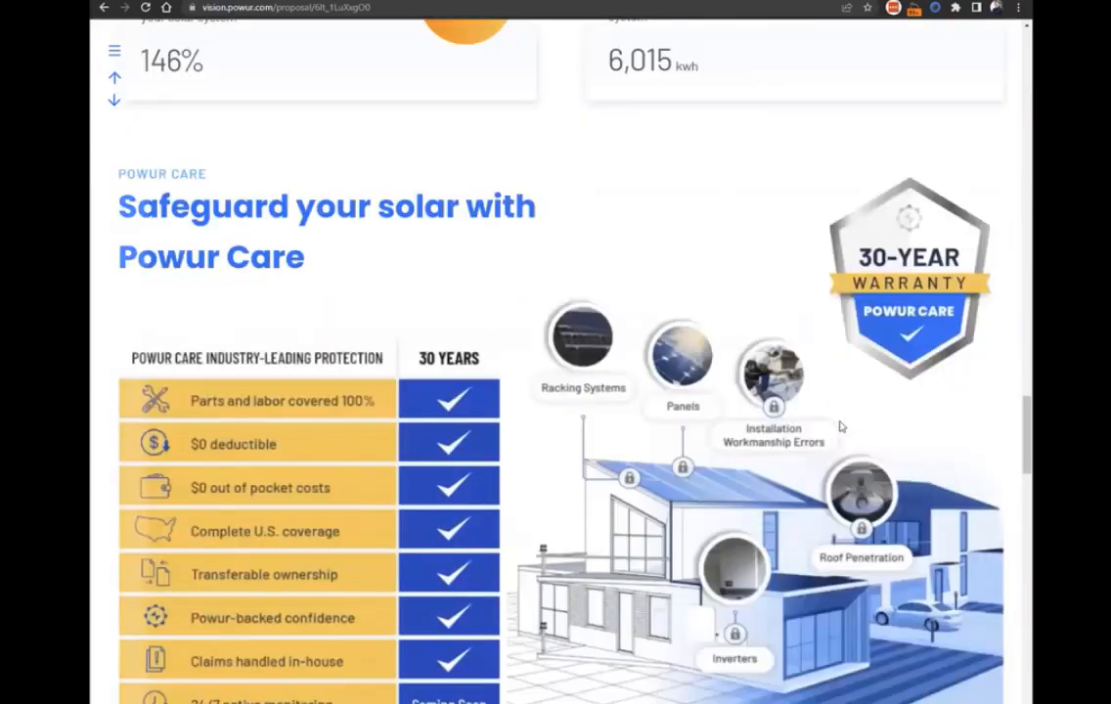
{"action": "left_click", "coordinate": [868, 446]}
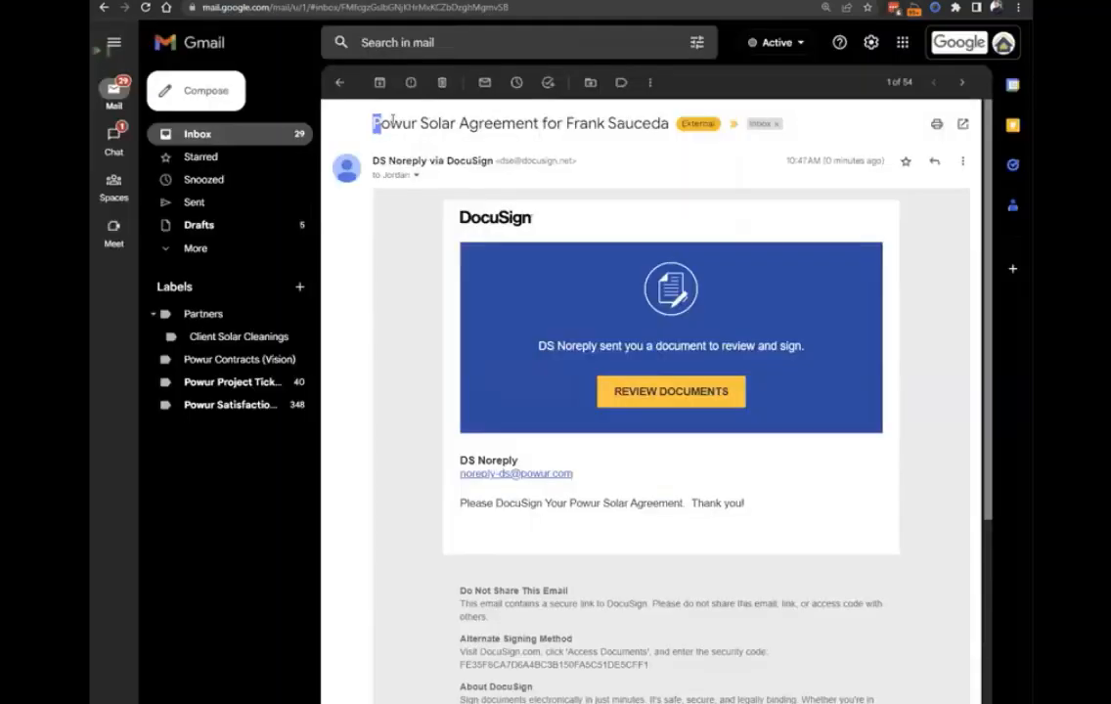
In Gmail, check the DocuSign email containing the Powur Solar Agreement.
{"action": "left_click_drag", "start_coordinate": [373, 124], "coordinate": [539, 123]}
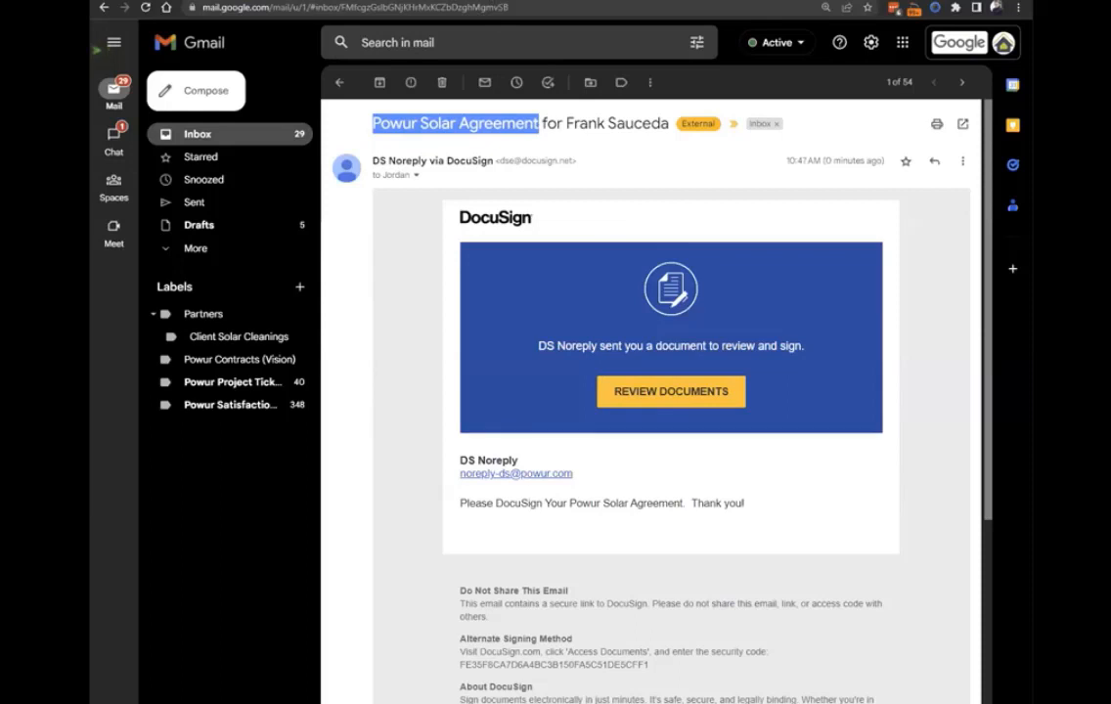
{"action": "left_click", "coordinate": [578, 153]}
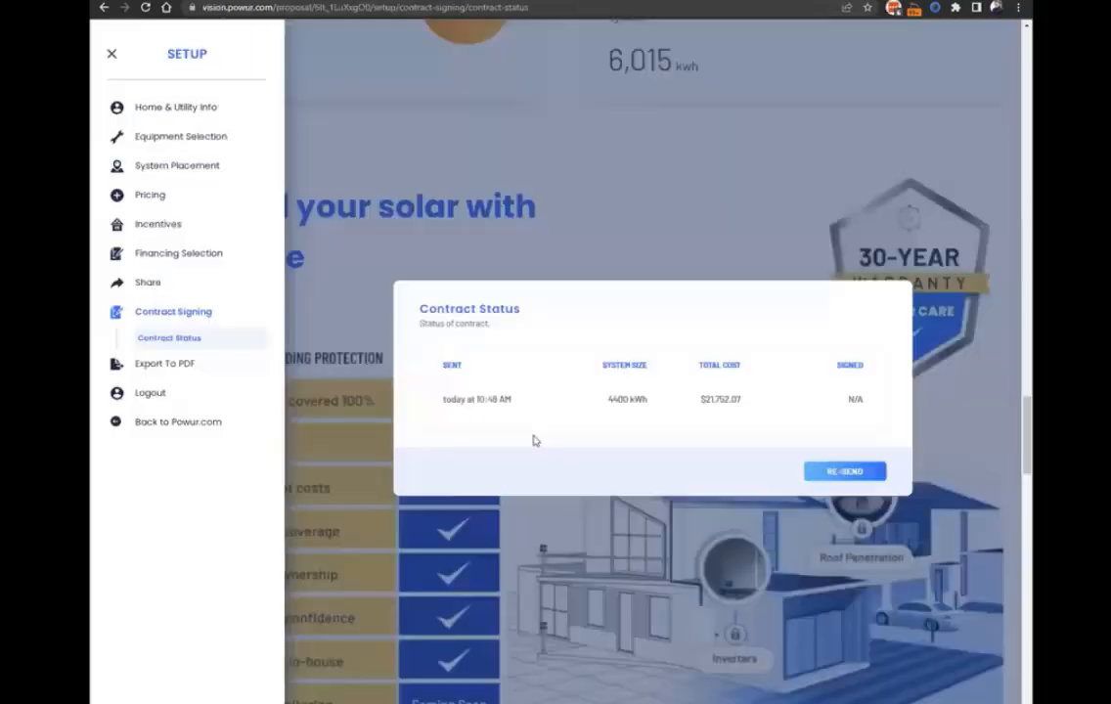
Back in the proposal, examine the sent contract's system size and total cost, and close the setup menu.
{"action": "double_click", "coordinate": [696, 400]}
{"action": "left_click", "coordinate": [721, 410]}
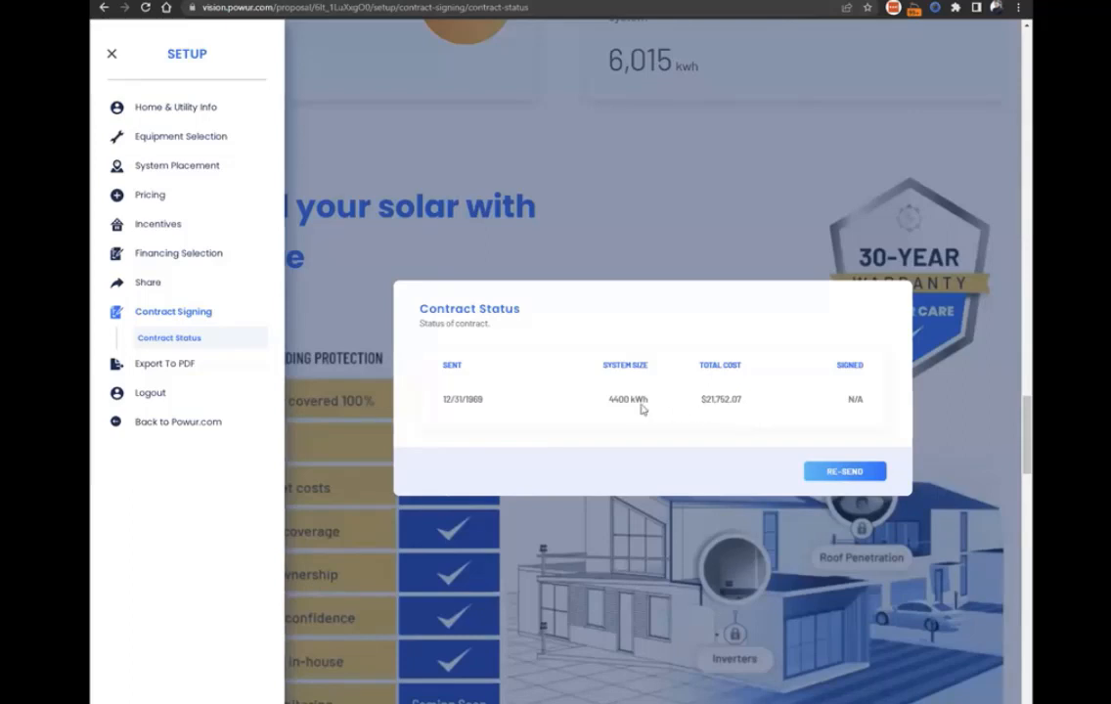
{"action": "left_click_drag", "start_coordinate": [600, 398], "coordinate": [662, 406]}
{"action": "left_click", "coordinate": [706, 418]}
{"action": "left_click_drag", "start_coordinate": [745, 404], "coordinate": [609, 408]}
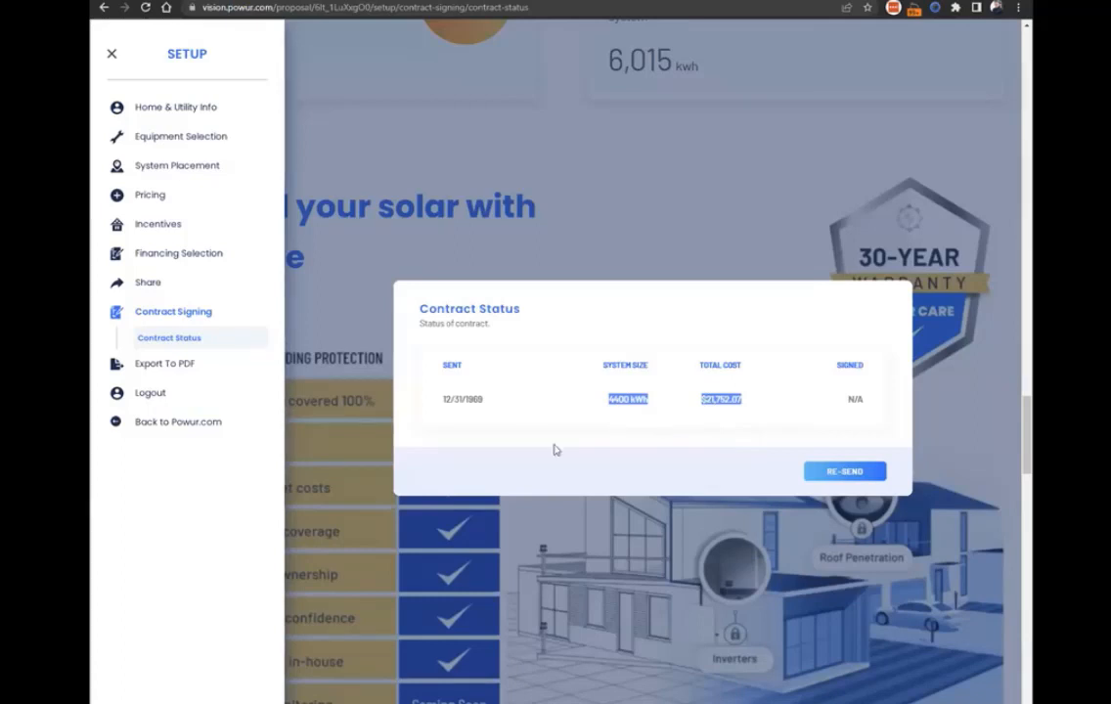
{"action": "left_click", "coordinate": [680, 423]}
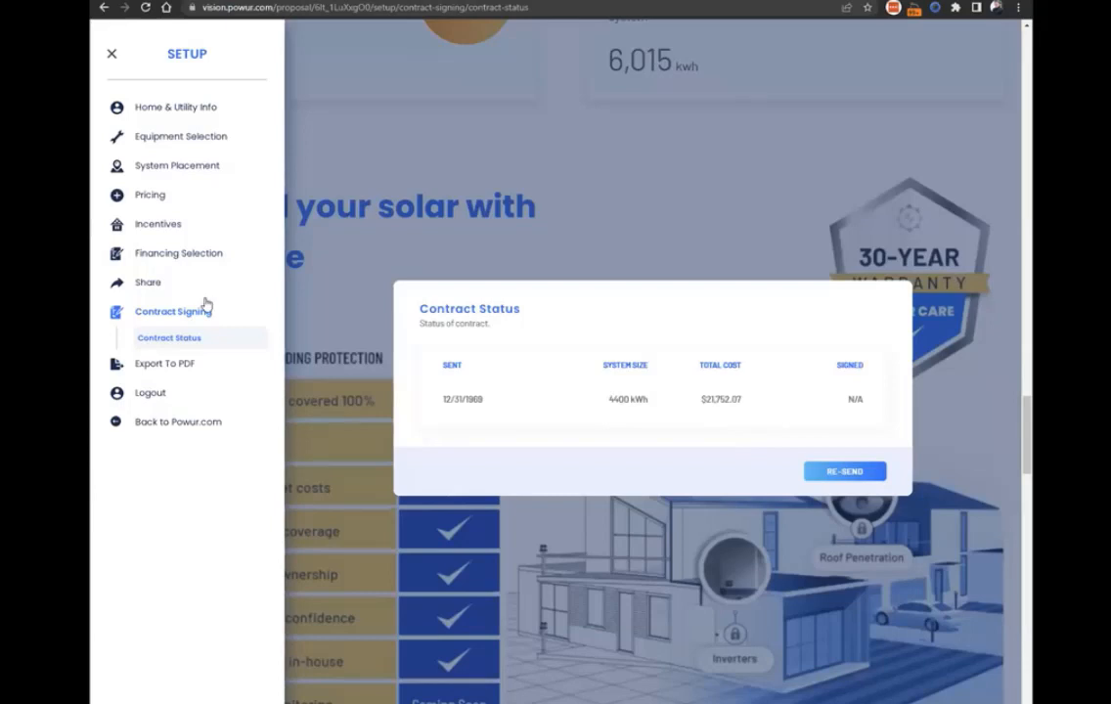
{"action": "key", "text": "Escape"}
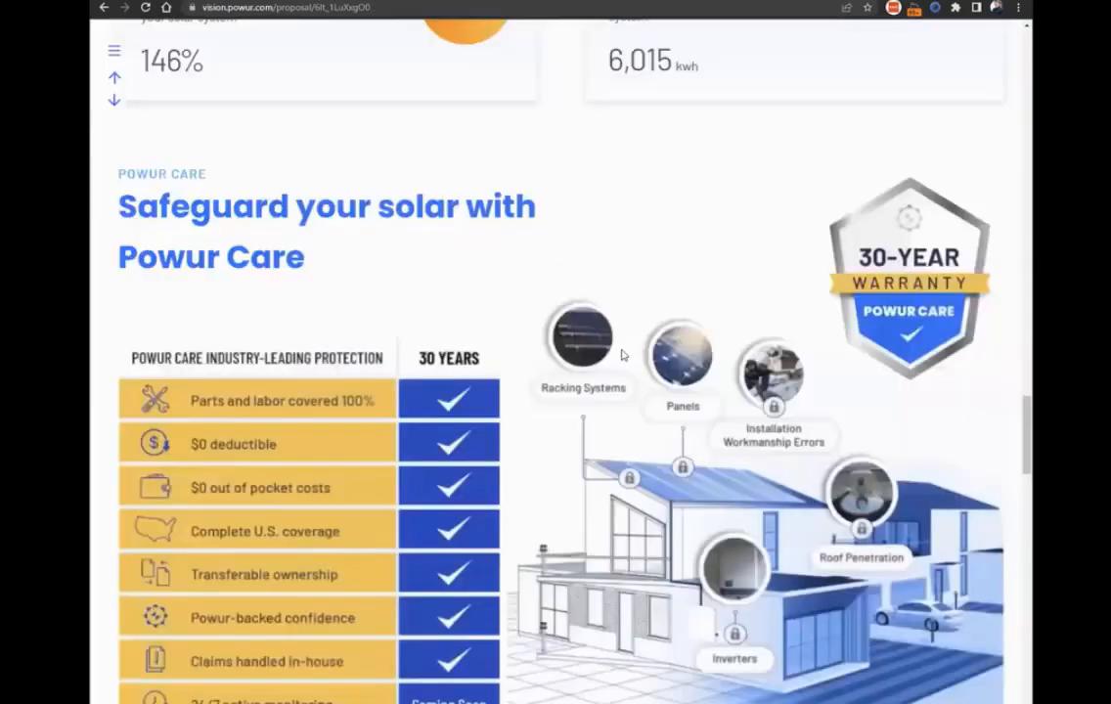
{"action": "scroll", "coordinate": [984, 391], "scroll_direction": "up", "scroll_amount": 3}
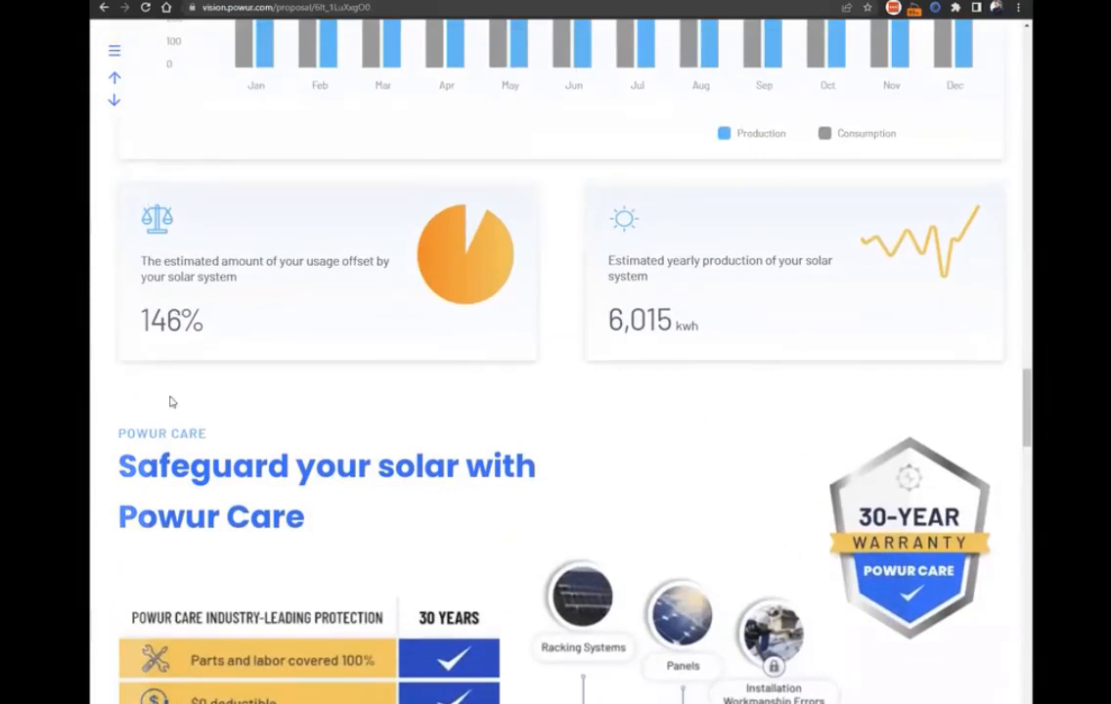
{"action": "left_click", "coordinate": [114, 51]}
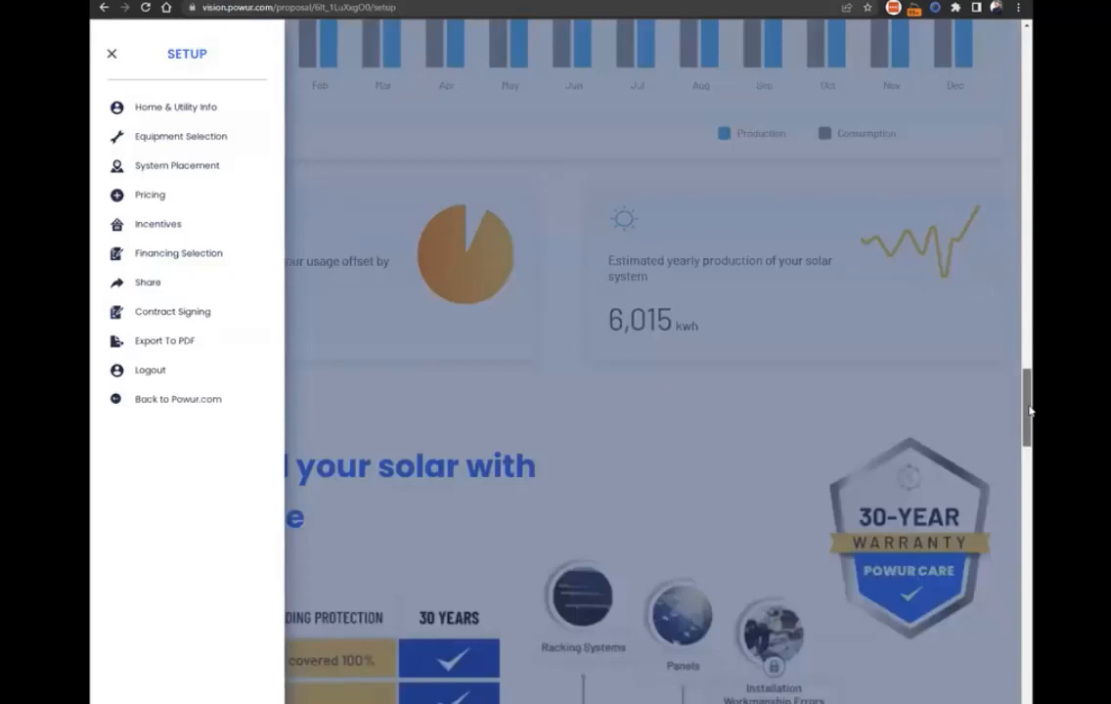
{"action": "left_click", "coordinate": [675, 165]}
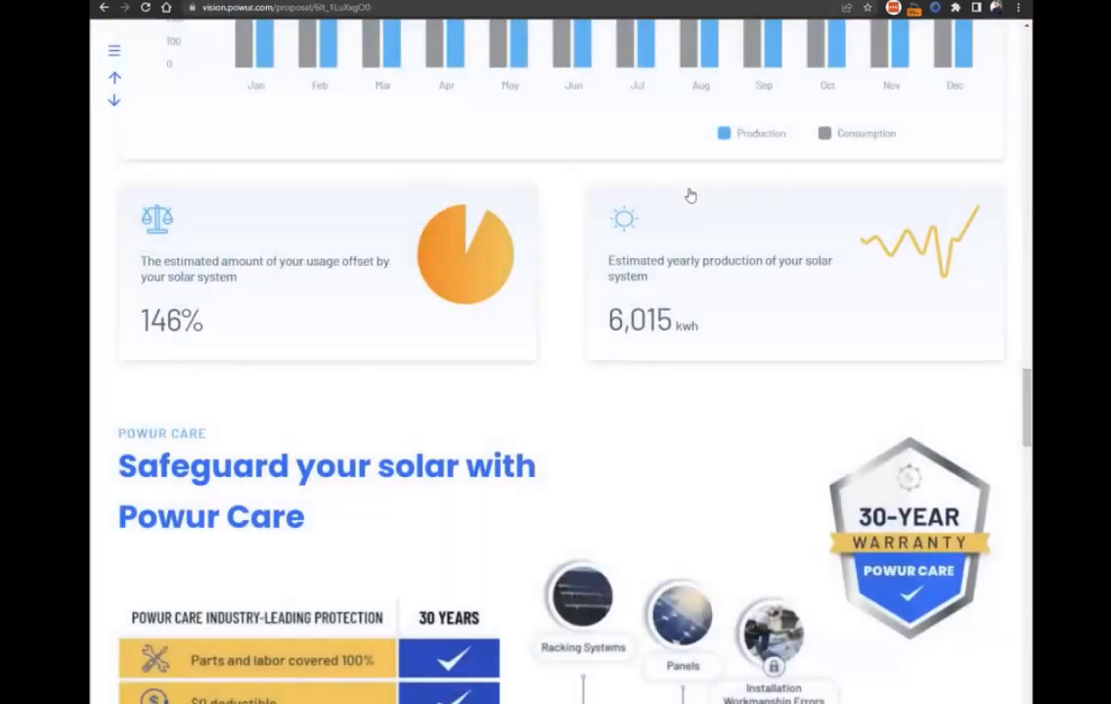
Add Enphase Storage (10 kWh) as the system's storage and save the equipment selection.
{"action": "scroll", "coordinate": [689, 194], "scroll_direction": "up", "scroll_amount": 6}
{"action": "scroll", "coordinate": [243, 77], "scroll_direction": "up", "scroll_amount": 5}
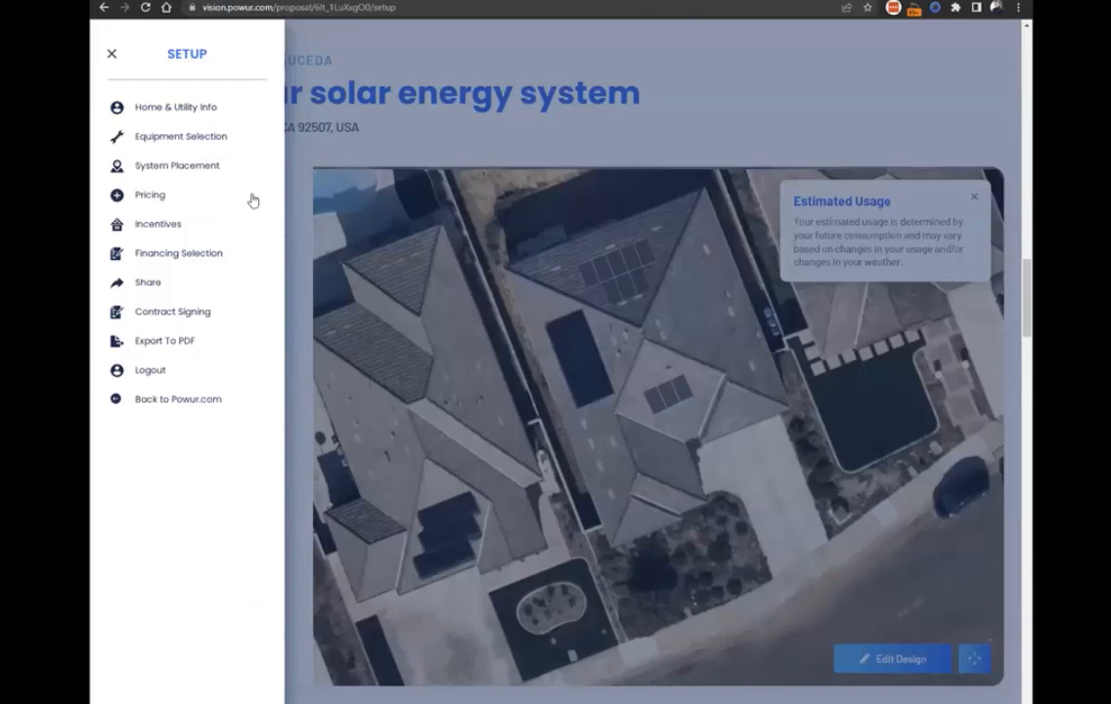
{"action": "left_click", "coordinate": [181, 136]}
{"action": "left_click", "coordinate": [163, 231]}
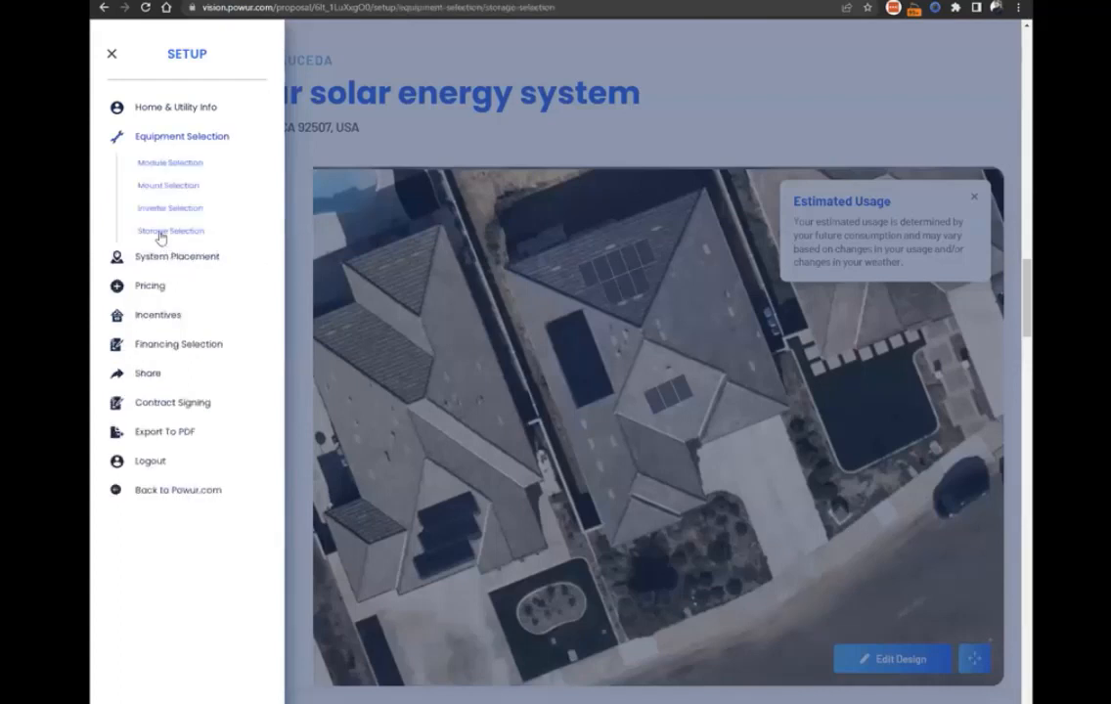
{"action": "left_click", "coordinate": [493, 311]}
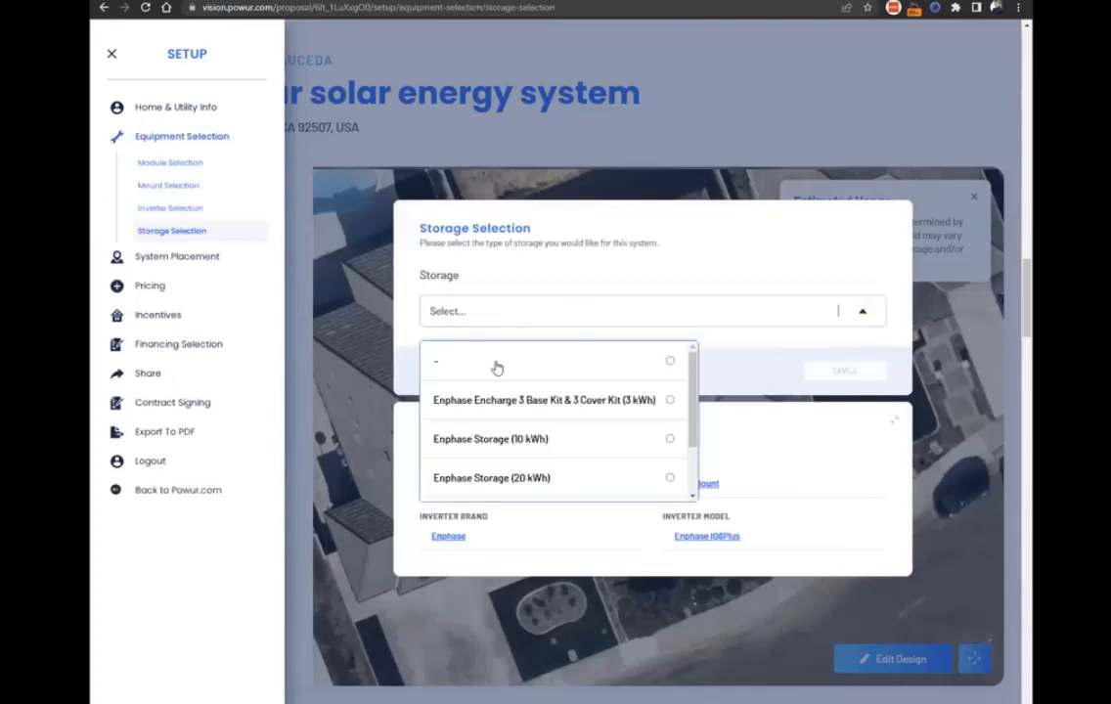
{"action": "left_click", "coordinate": [489, 438]}
{"action": "left_click", "coordinate": [841, 372]}
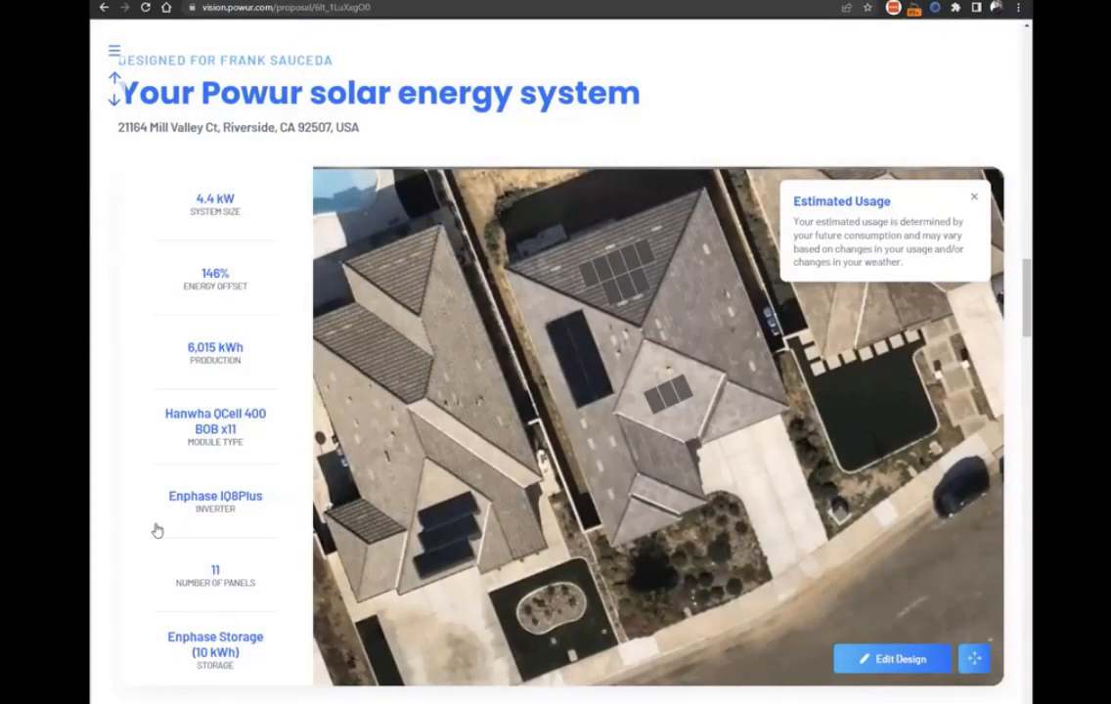
Collapse the Estimated Usage note and check the storage entry in the solar energy system details.
{"action": "left_click", "coordinate": [977, 200]}
{"action": "left_click_drag", "start_coordinate": [248, 662], "coordinate": [167, 641]}
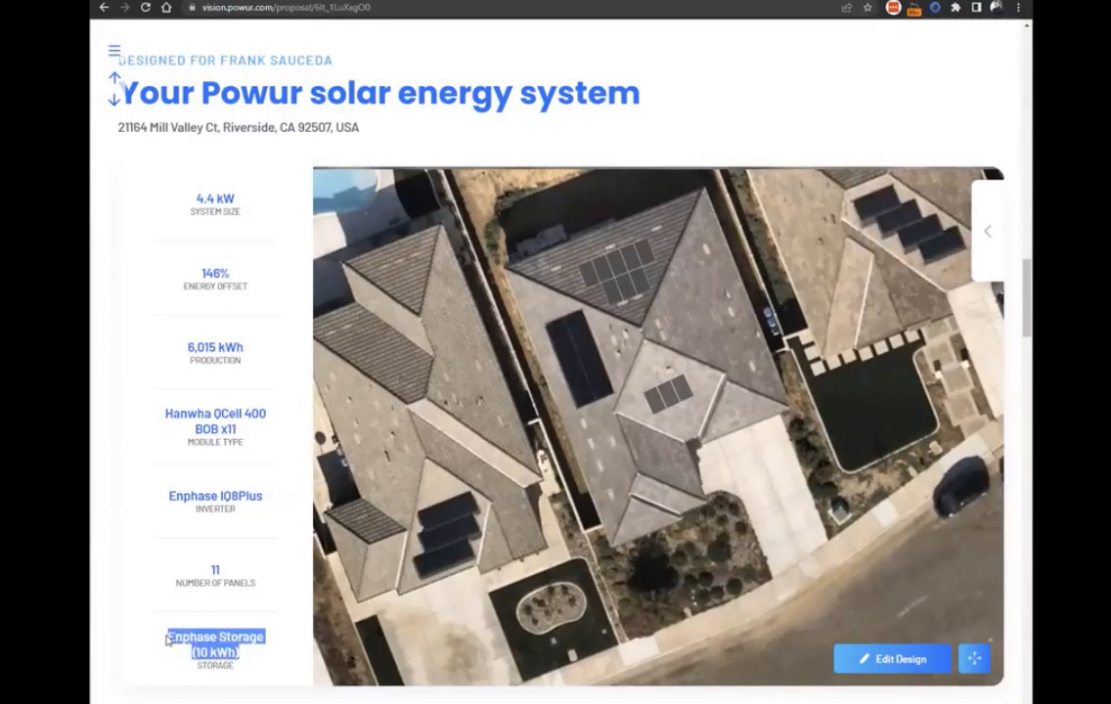
{"action": "left_click", "coordinate": [261, 689]}
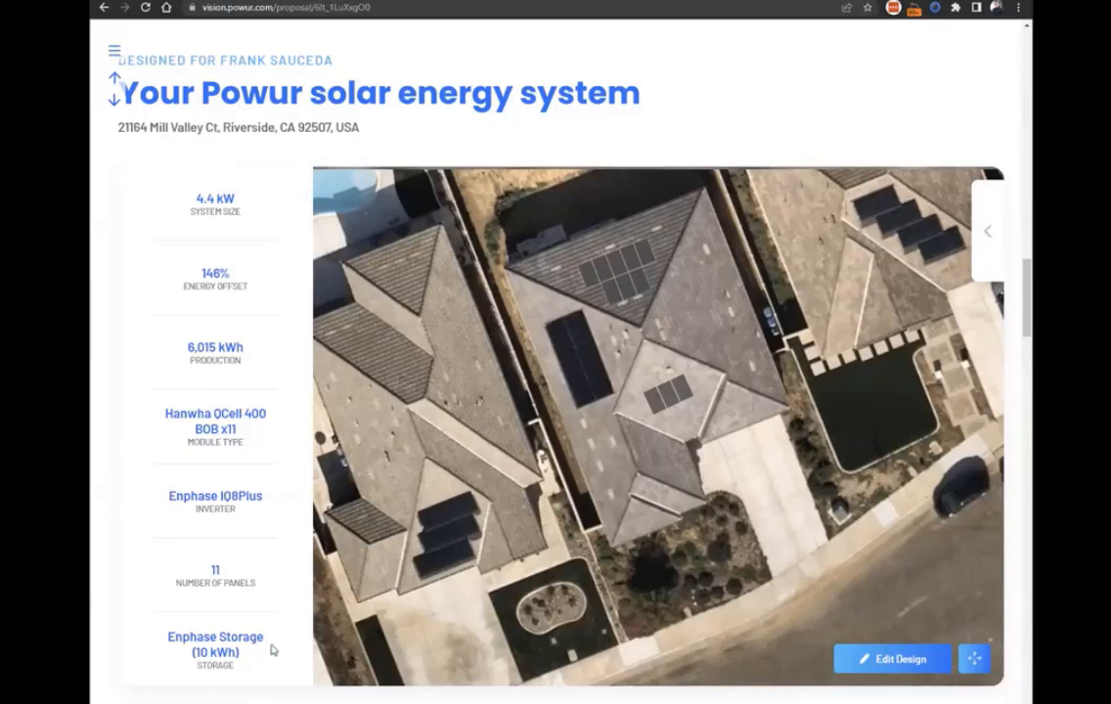
Review the solar energy system details against the monthly production estimate chart.
{"action": "scroll", "coordinate": [511, 476], "scroll_direction": "down", "scroll_amount": 4}
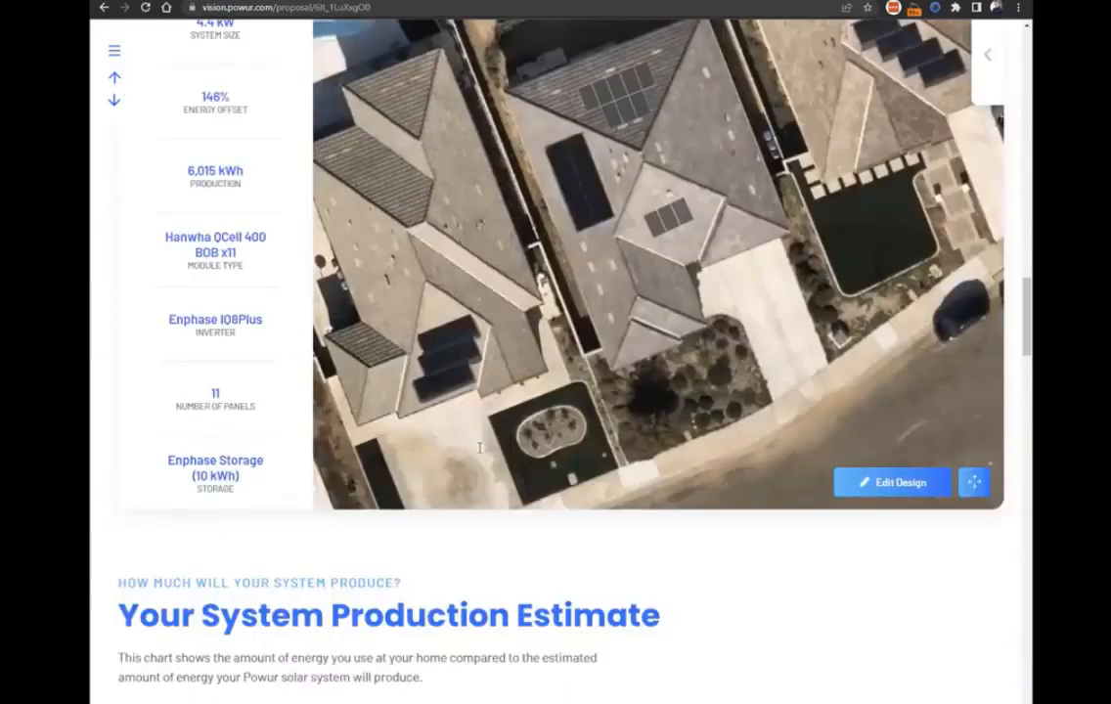
{"action": "scroll", "coordinate": [499, 471], "scroll_direction": "up", "scroll_amount": 4}
{"action": "scroll", "coordinate": [489, 468], "scroll_direction": "down", "scroll_amount": 1}
{"action": "scroll", "coordinate": [475, 464], "scroll_direction": "up", "scroll_amount": 1}
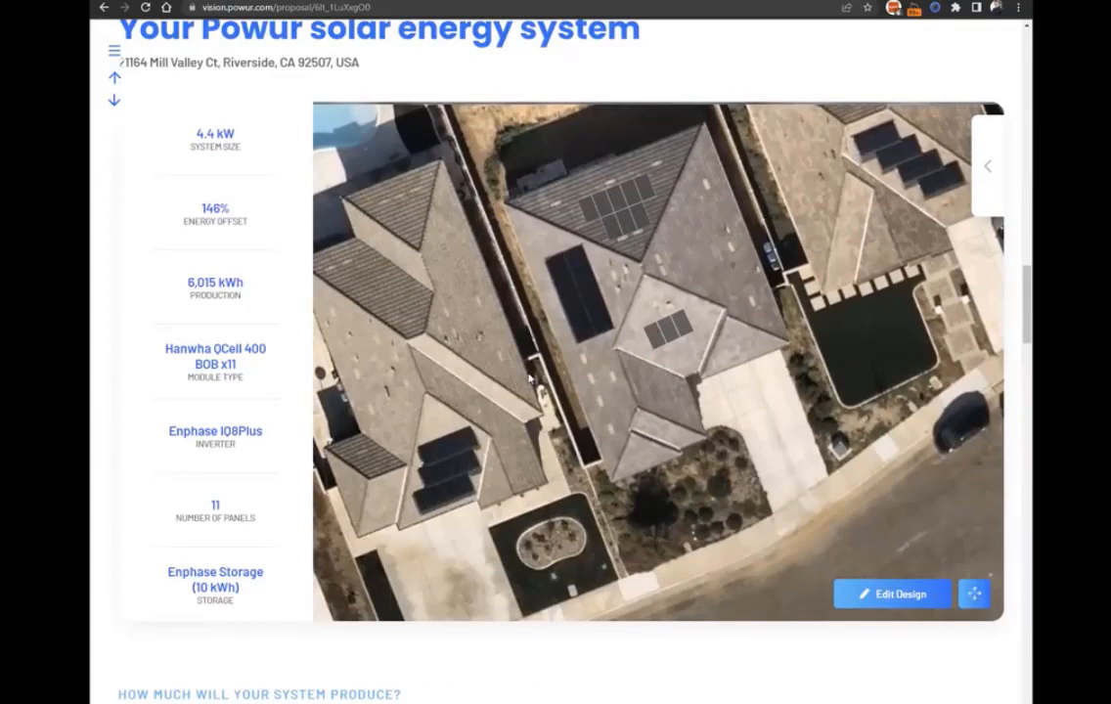
{"action": "scroll", "coordinate": [492, 374], "scroll_direction": "down", "scroll_amount": 6}
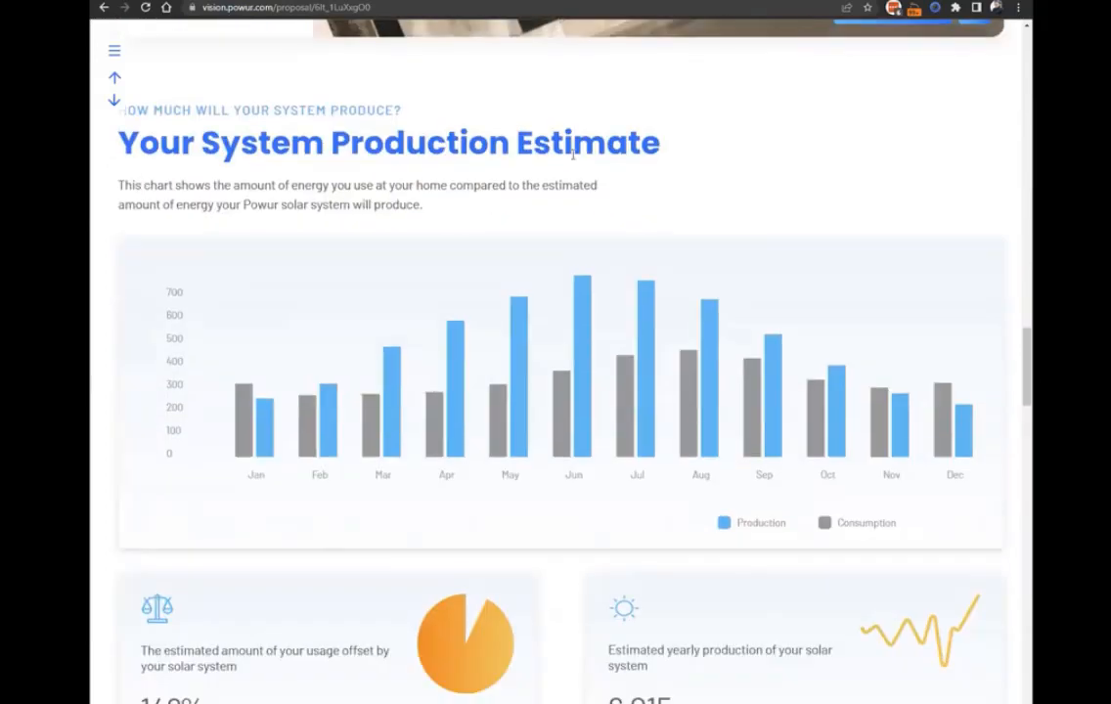
{"action": "scroll", "coordinate": [533, 236], "scroll_direction": "up", "scroll_amount": 6}
{"action": "scroll", "coordinate": [547, 252], "scroll_direction": "down", "scroll_amount": 6}
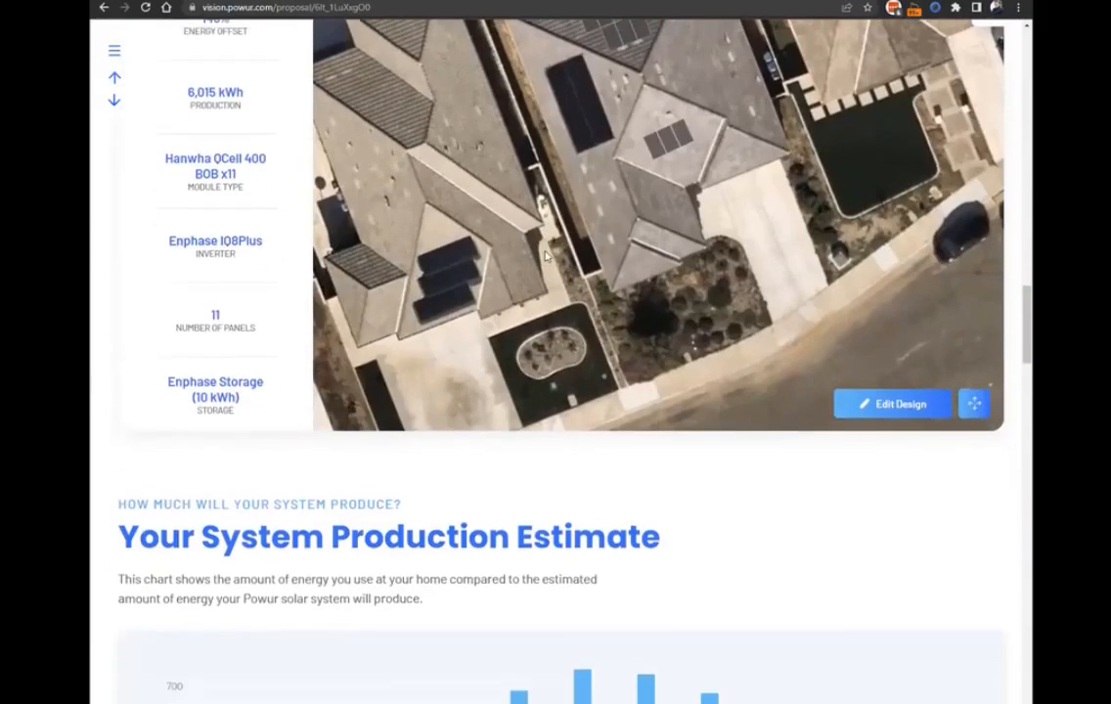
{"action": "scroll", "coordinate": [547, 281], "scroll_direction": "up", "scroll_amount": 6}
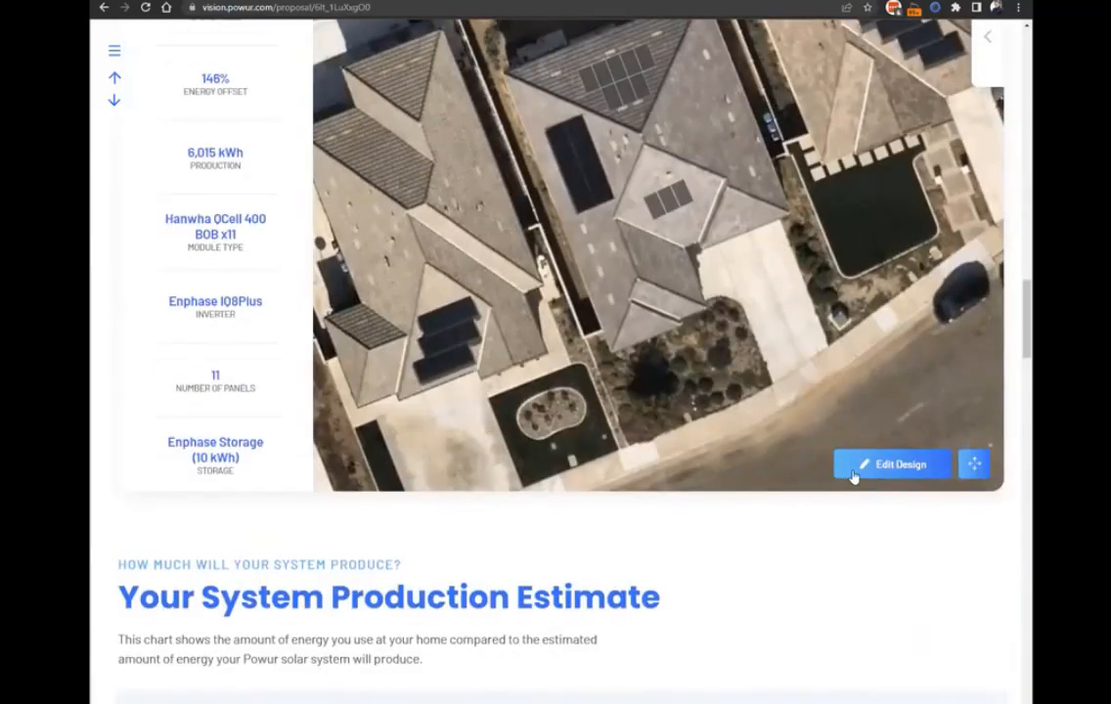
{"action": "scroll", "coordinate": [756, 583], "scroll_direction": "down", "scroll_amount": 4}
{"action": "scroll", "coordinate": [887, 354], "scroll_direction": "up", "scroll_amount": 2}
{"action": "scroll", "coordinate": [887, 354], "scroll_direction": "up", "scroll_amount": 2}
Open the roof design for editing, inspect the panel placement and roof attributes stages, and return to the proposal without saving.
{"action": "left_click", "coordinate": [881, 477]}
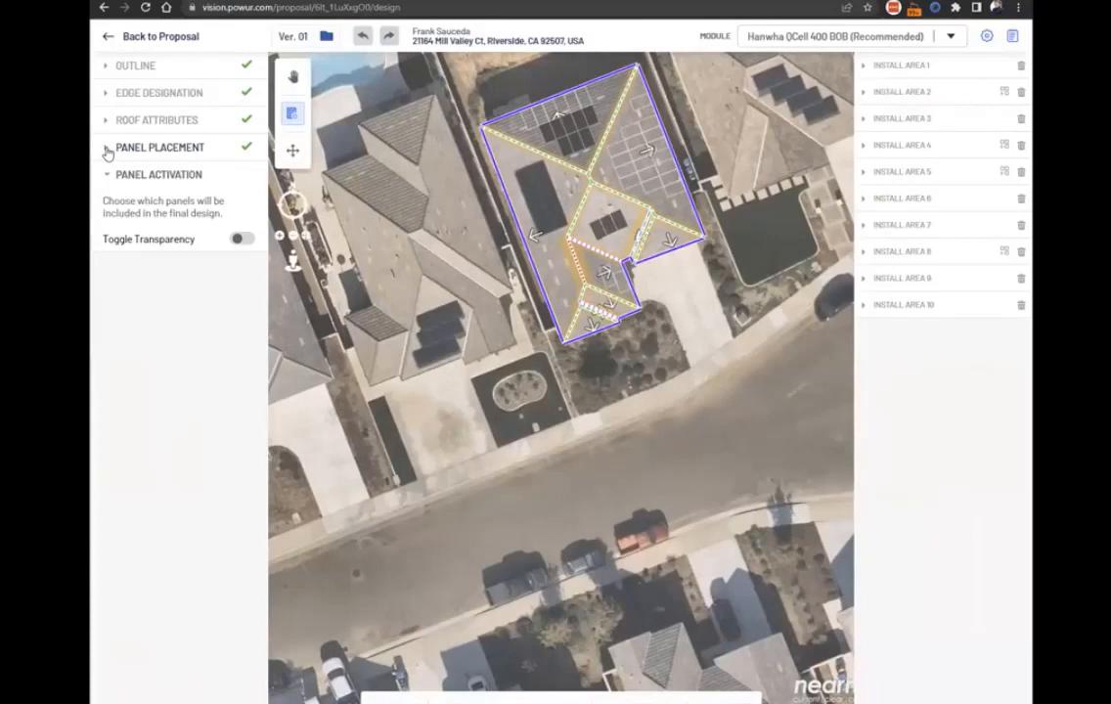
{"action": "left_click", "coordinate": [107, 152]}
{"action": "left_click", "coordinate": [110, 121]}
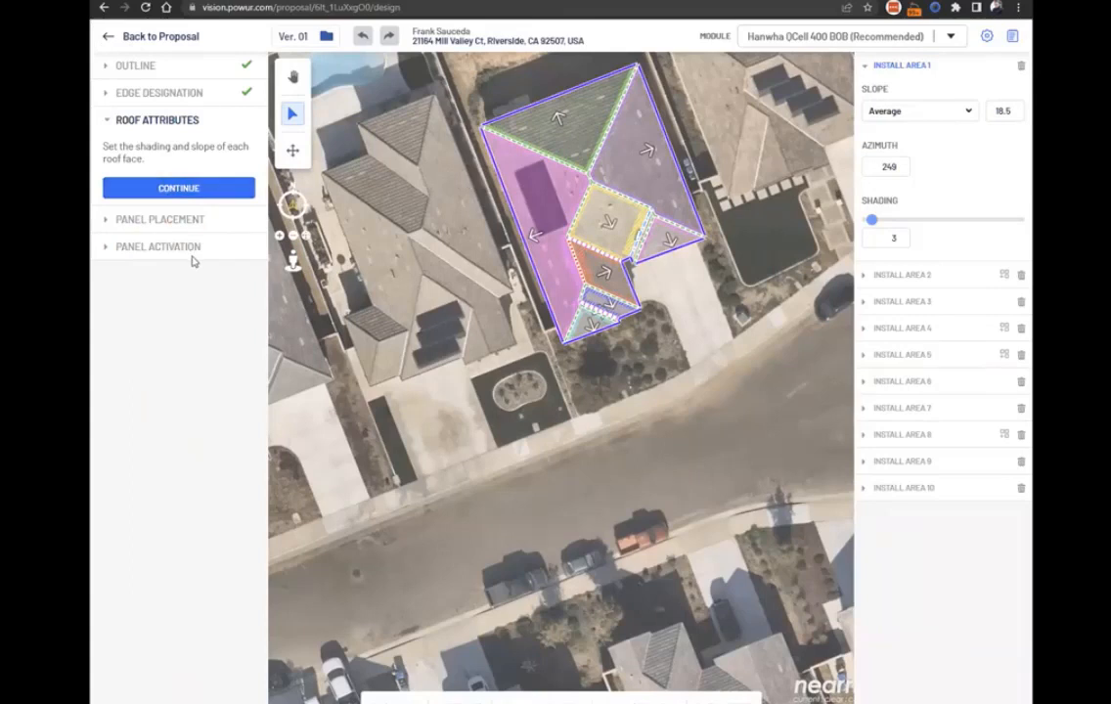
{"action": "scroll", "coordinate": [474, 194], "scroll_direction": "up", "scroll_amount": 1}
{"action": "left_click_drag", "start_coordinate": [479, 241], "coordinate": [402, 426]}
{"action": "left_click_drag", "start_coordinate": [456, 238], "coordinate": [508, 118]}
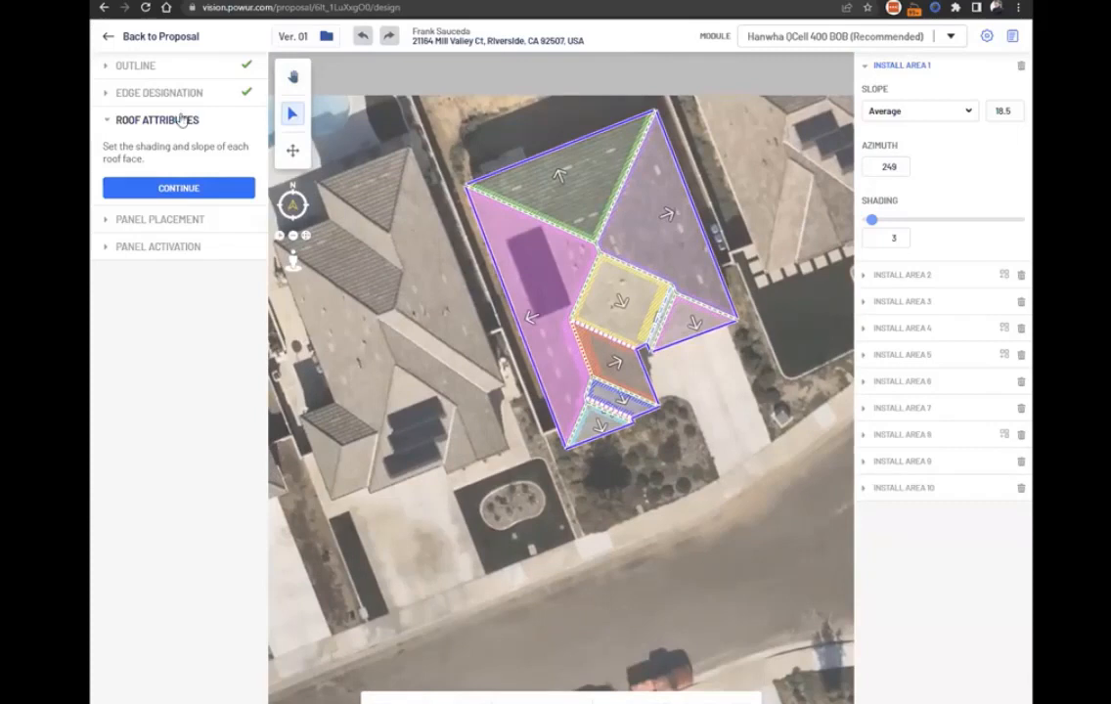
{"action": "left_click", "coordinate": [104, 39]}
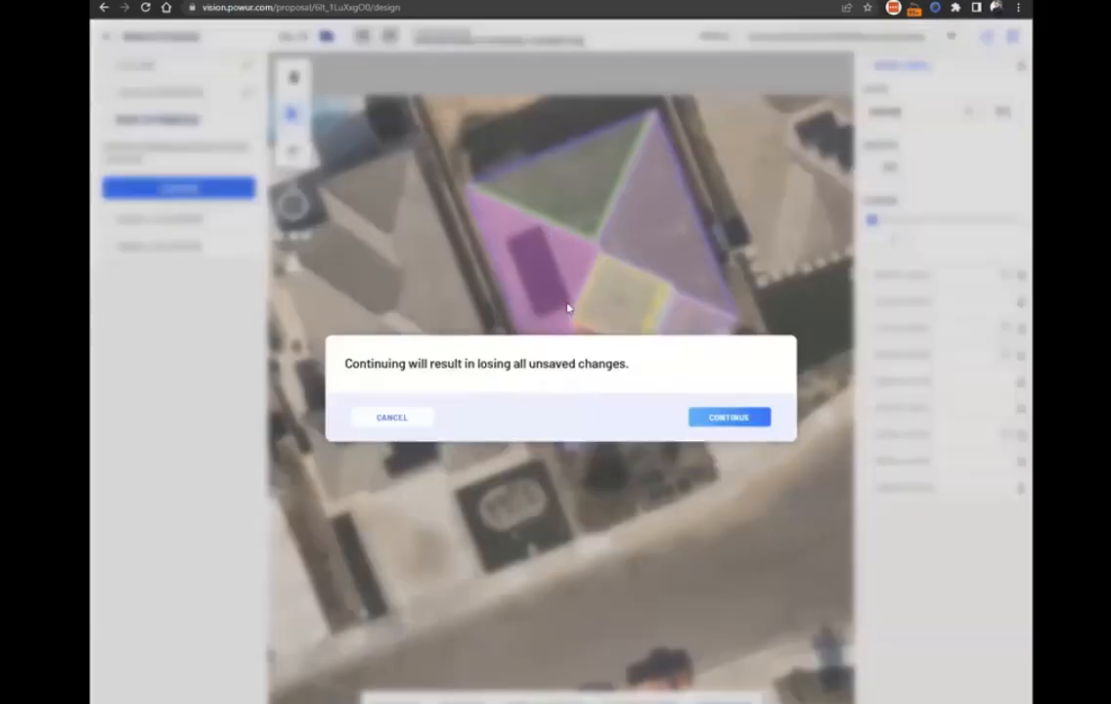
{"action": "left_click", "coordinate": [713, 419]}
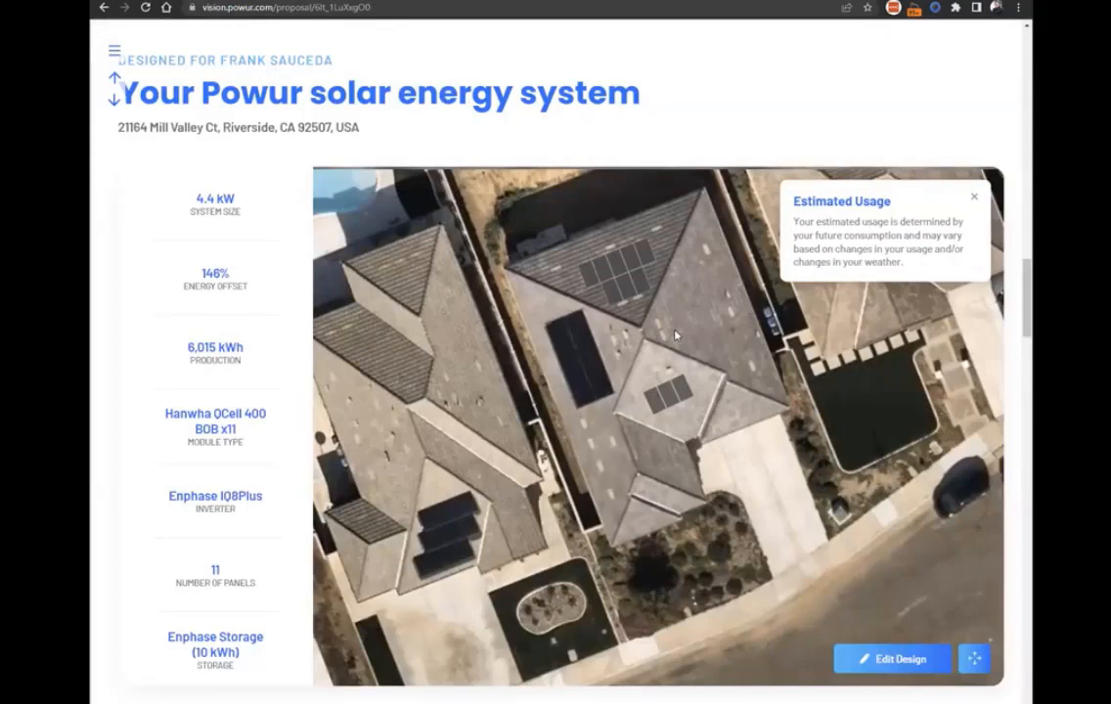
Check the production estimate chart, view the utility rate and monthly usage behind it, and review the offset and yearly production cards.
{"action": "scroll", "coordinate": [816, 250], "scroll_direction": "down", "scroll_amount": 7}
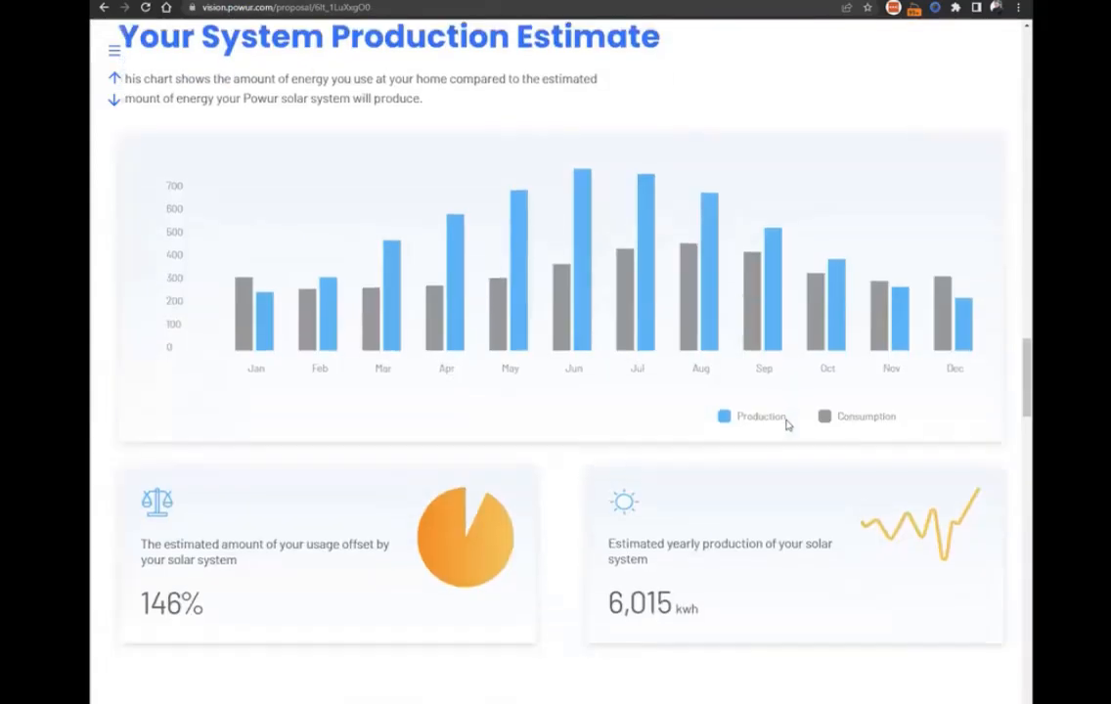
{"action": "scroll", "coordinate": [535, 378], "scroll_direction": "up", "scroll_amount": 1}
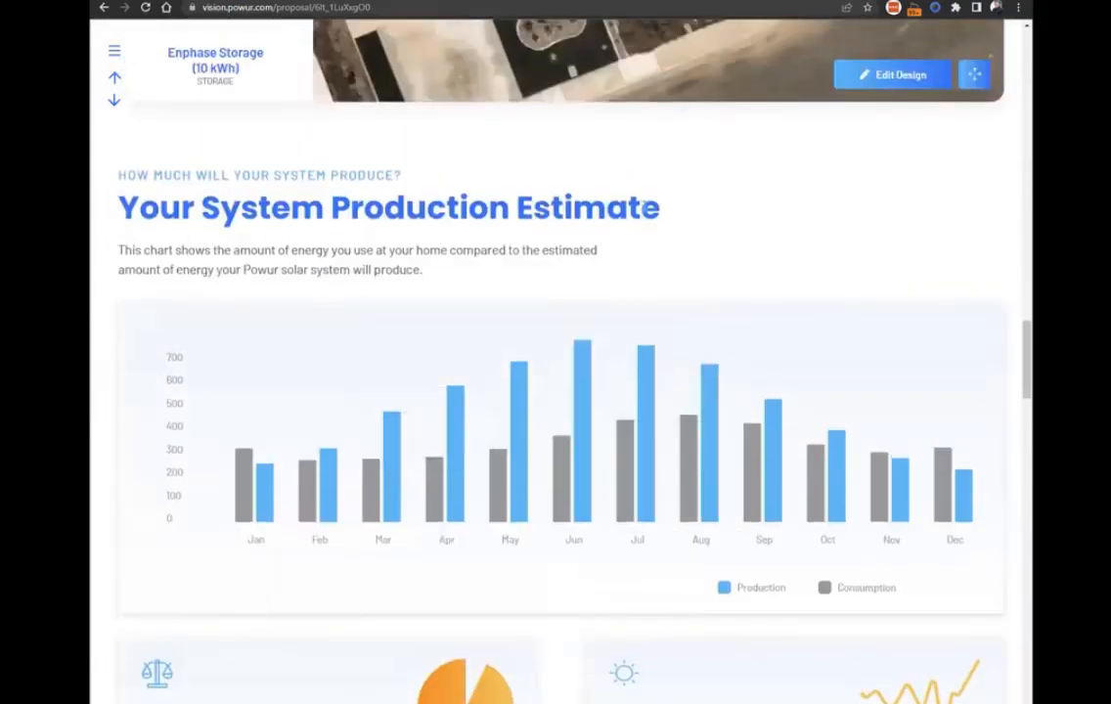
{"action": "left_click", "coordinate": [515, 384]}
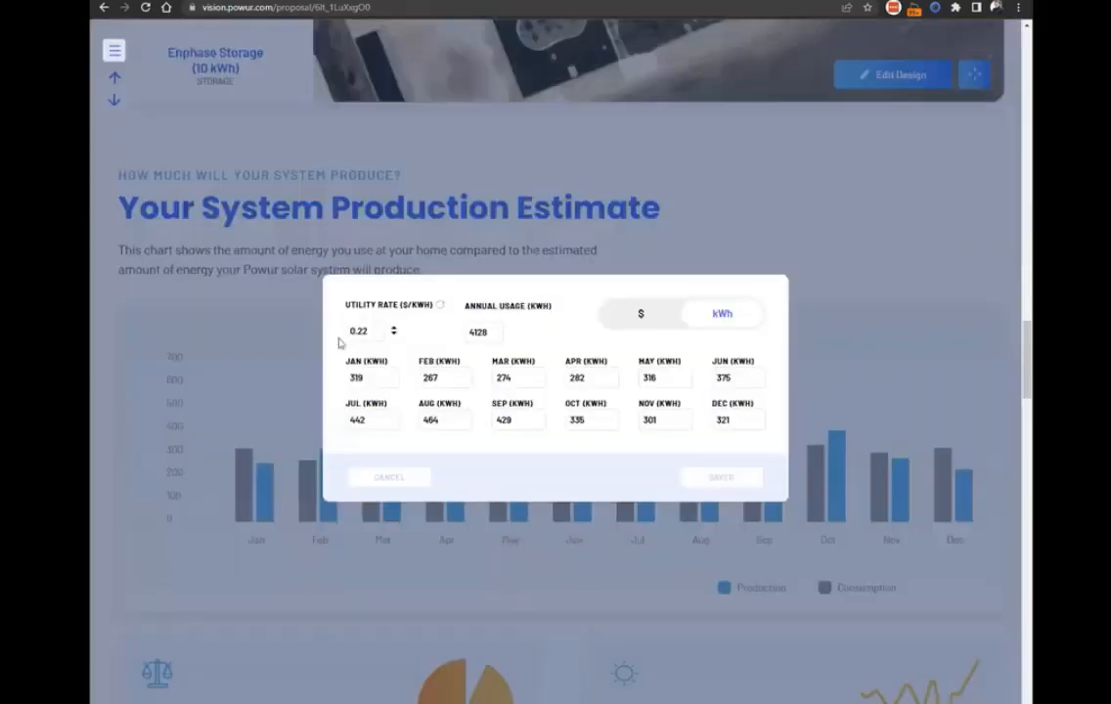
{"action": "left_click", "coordinate": [791, 191]}
{"action": "scroll", "coordinate": [702, 330], "scroll_direction": "down", "scroll_amount": 4}
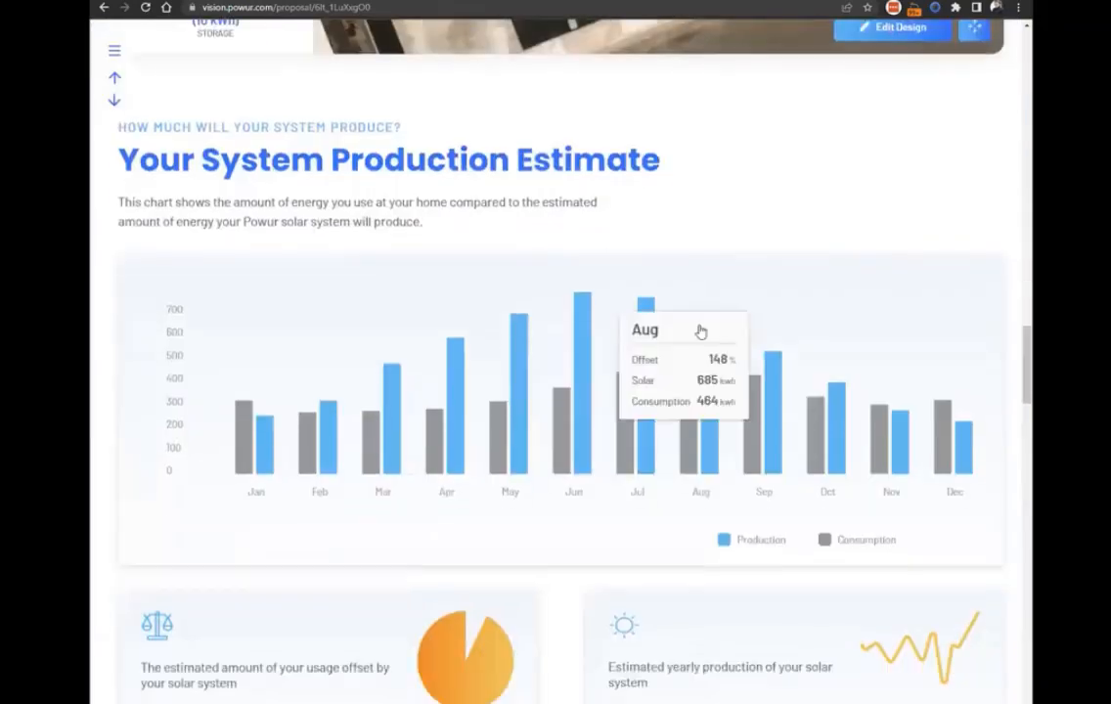
{"action": "scroll", "coordinate": [709, 358], "scroll_direction": "down", "scroll_amount": 2}
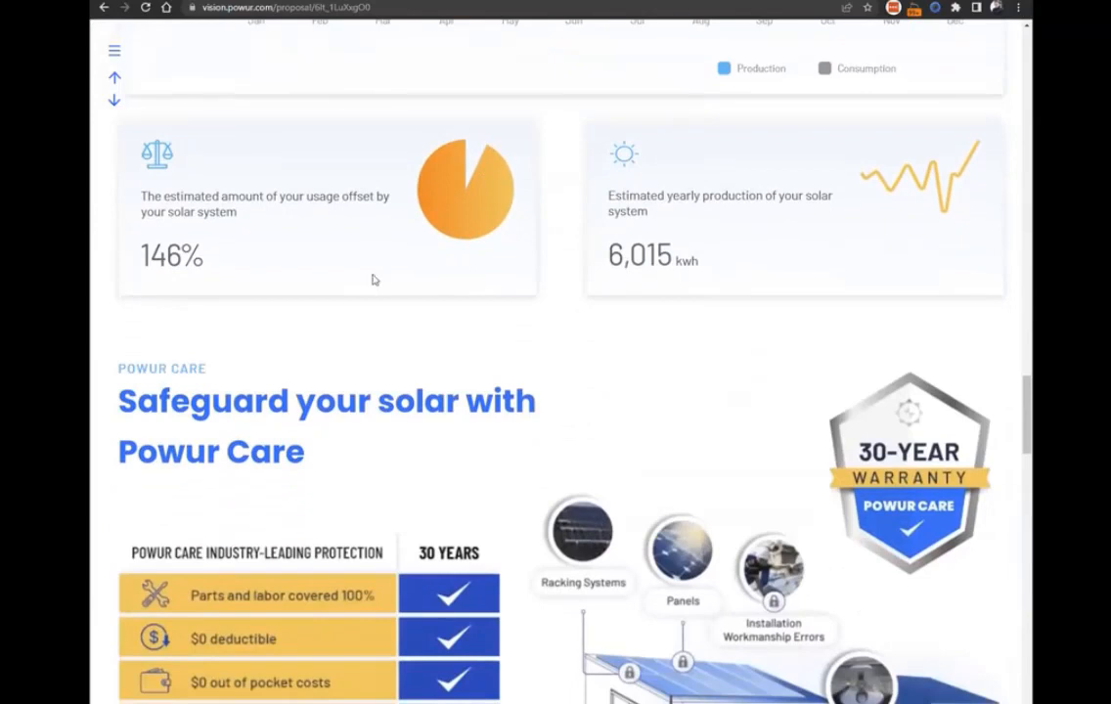
Examine the Powur Care section's heading, protection list and 30-year warranty badge.
{"action": "scroll", "coordinate": [686, 263], "scroll_direction": "down", "scroll_amount": 2}
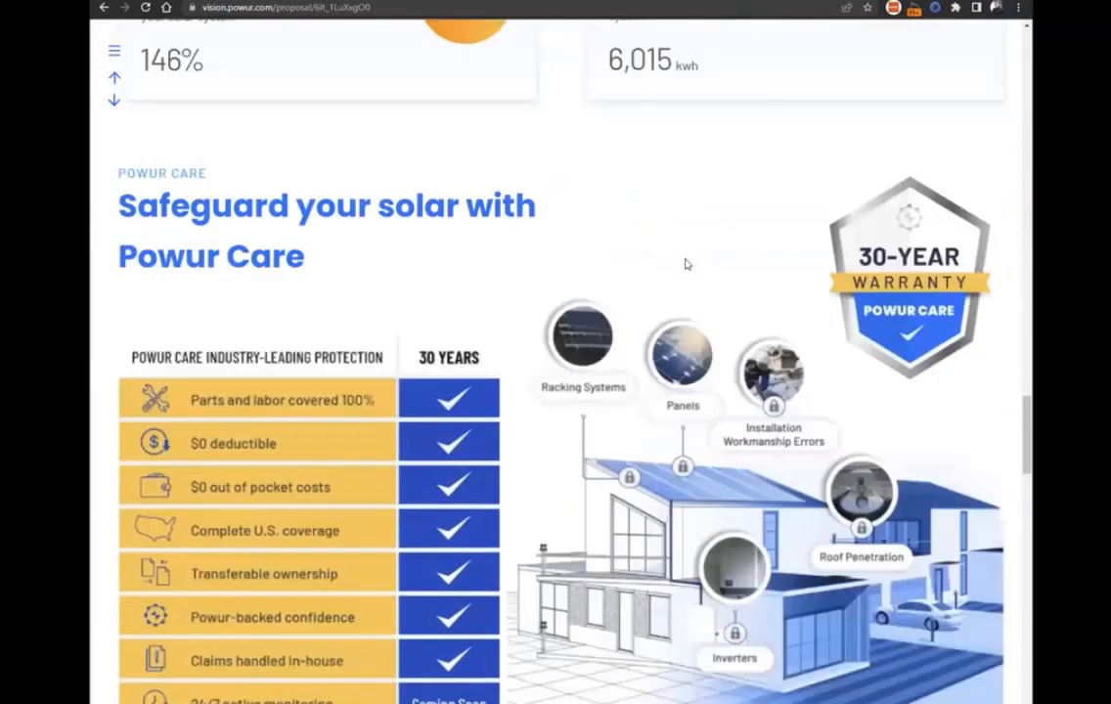
{"action": "scroll", "coordinate": [524, 266], "scroll_direction": "up", "scroll_amount": 1}
{"action": "left_click_drag", "start_coordinate": [139, 207], "coordinate": [366, 280]}
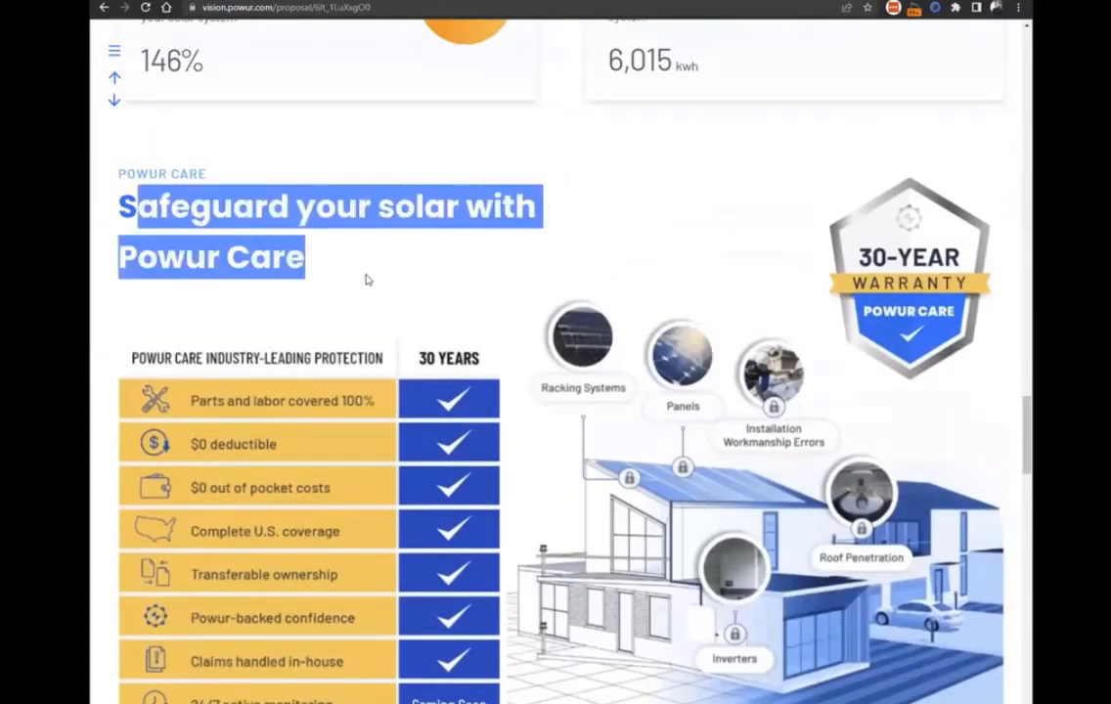
{"action": "left_click", "coordinate": [351, 280]}
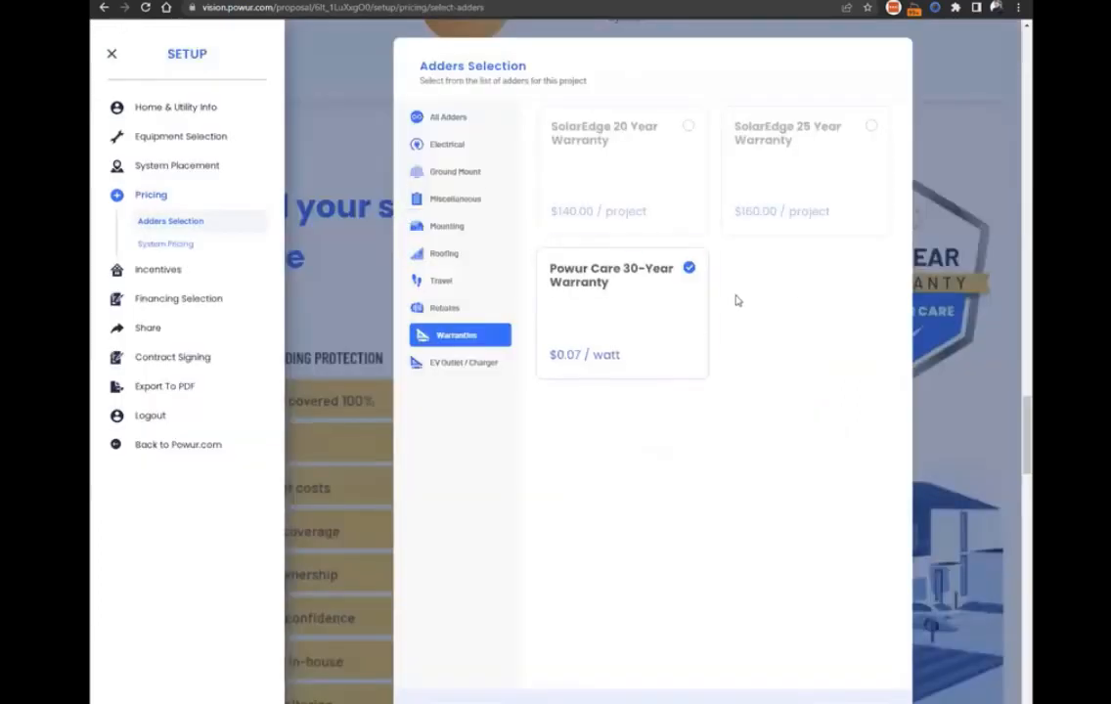
Remove the Powur Care 30-Year Warranty from the warranty adders and check how the proposal page looks without it.
{"action": "left_click", "coordinate": [700, 298]}
{"action": "left_click", "coordinate": [971, 322]}
{"action": "scroll", "coordinate": [482, 446], "scroll_direction": "up", "scroll_amount": 1}
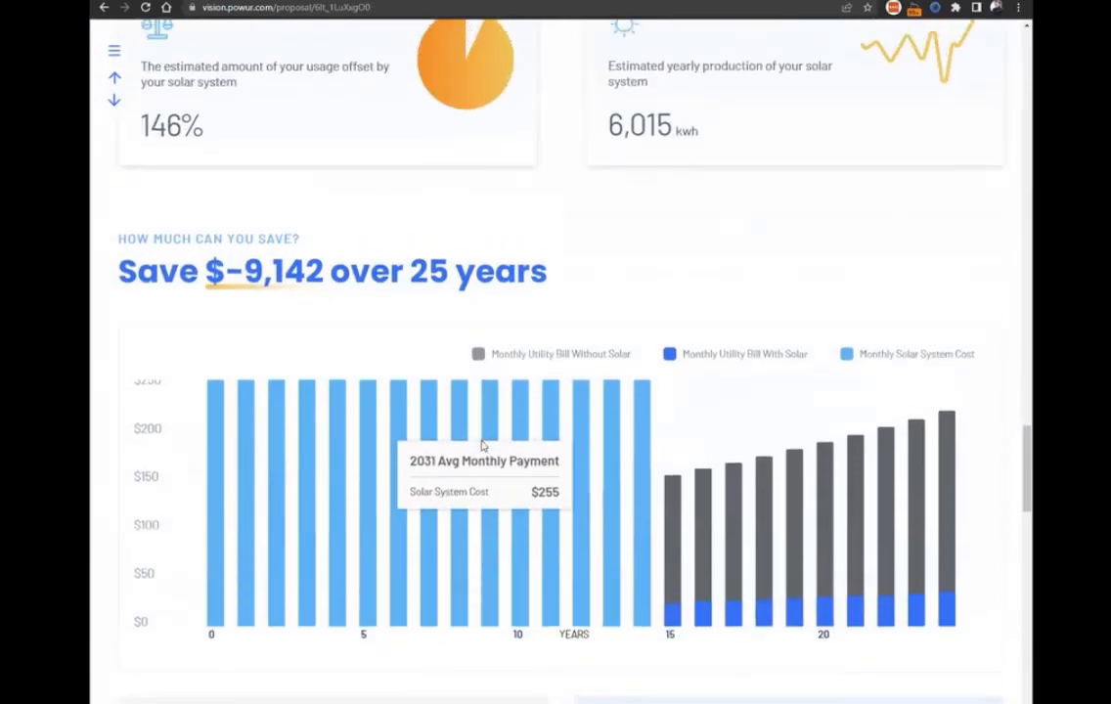
{"action": "scroll", "coordinate": [482, 446], "scroll_direction": "up", "scroll_amount": 1}
{"action": "scroll", "coordinate": [260, 270], "scroll_direction": "up", "scroll_amount": 4}
{"action": "scroll", "coordinate": [695, 578], "scroll_direction": "down", "scroll_amount": 5}
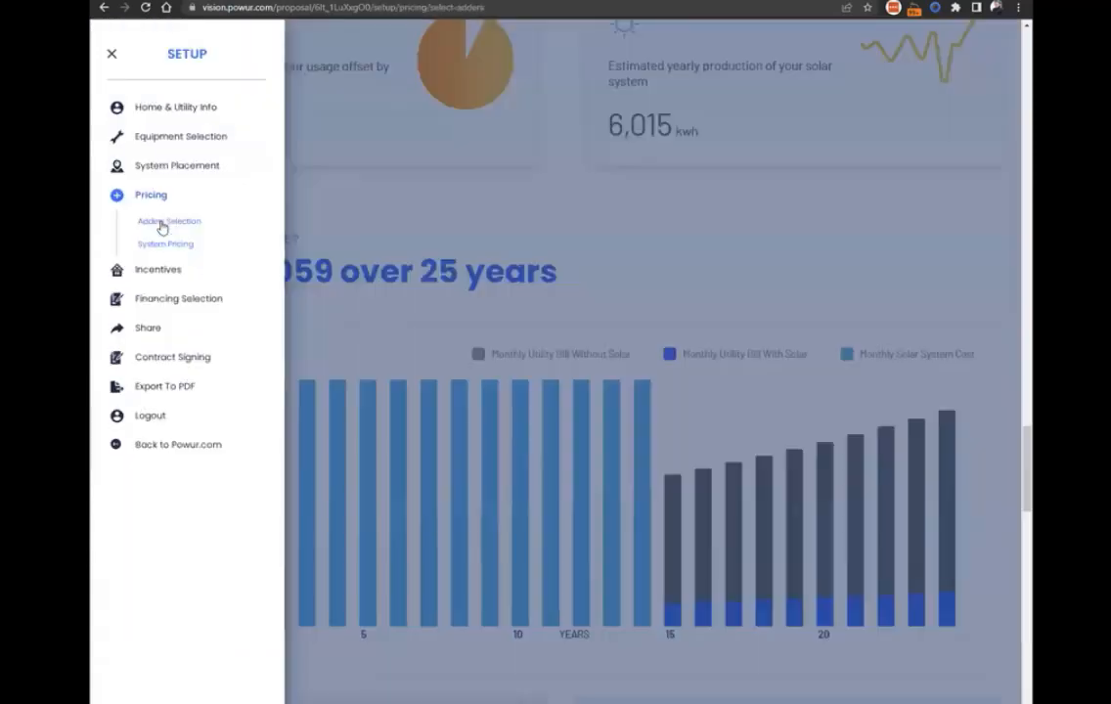
Reselect the Powur Care 30-Year Warranty in the warranty adders and return to the proposal.
{"action": "left_click", "coordinate": [162, 223]}
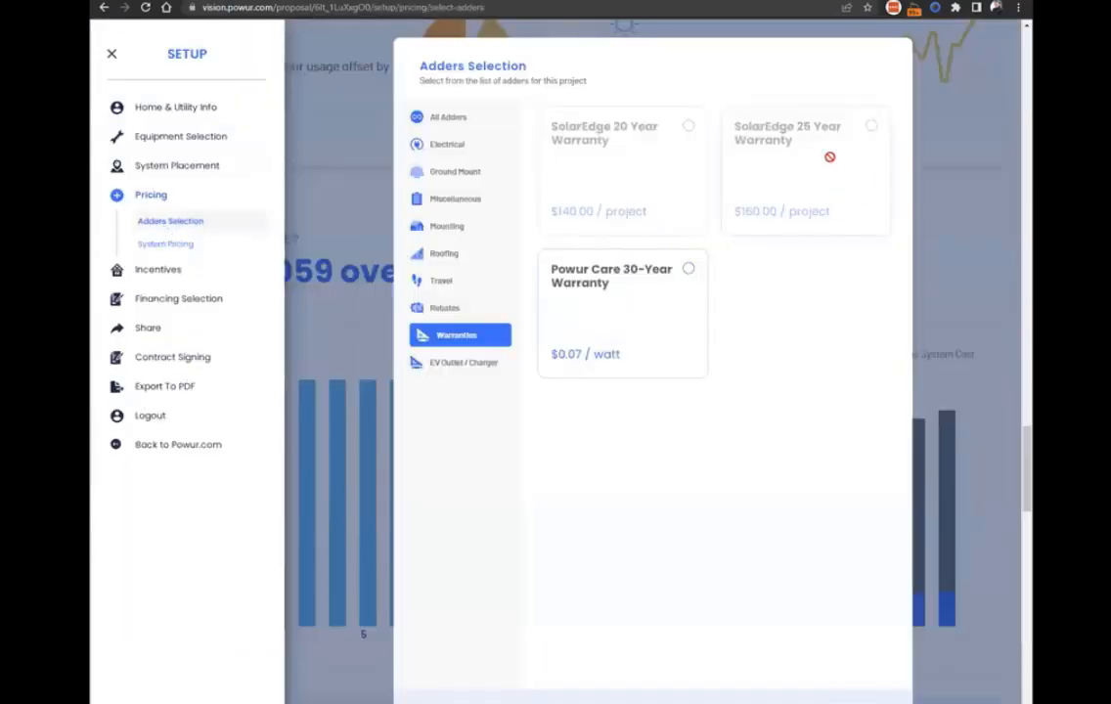
{"action": "left_click", "coordinate": [608, 295]}
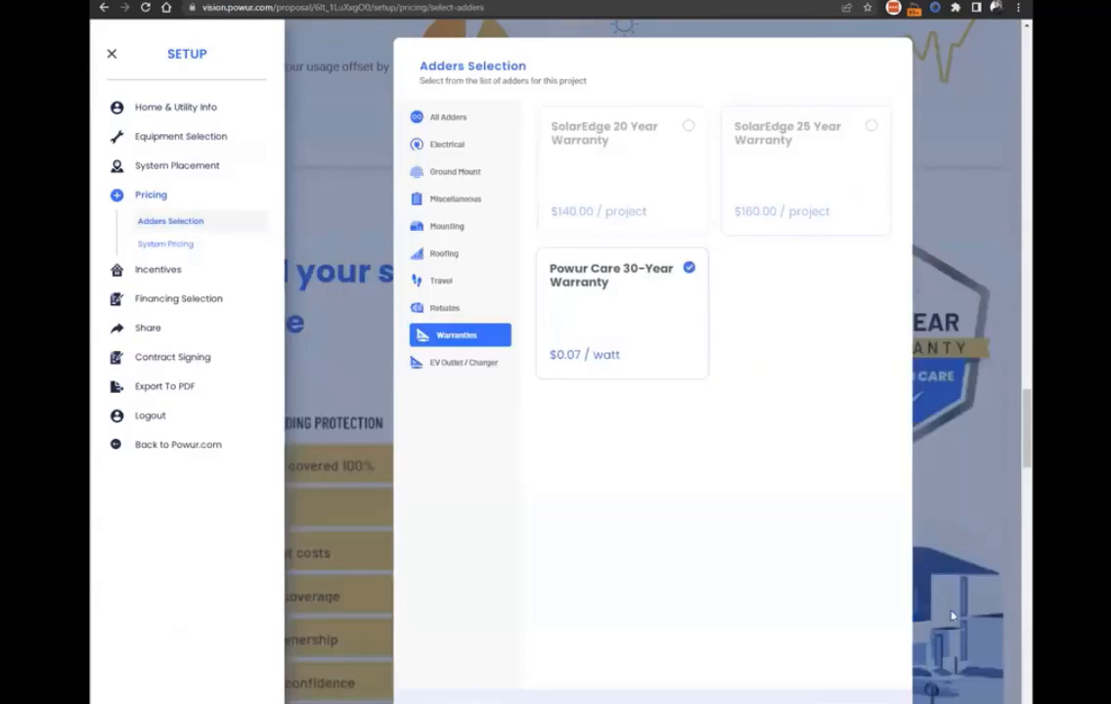
{"action": "left_click", "coordinate": [999, 483]}
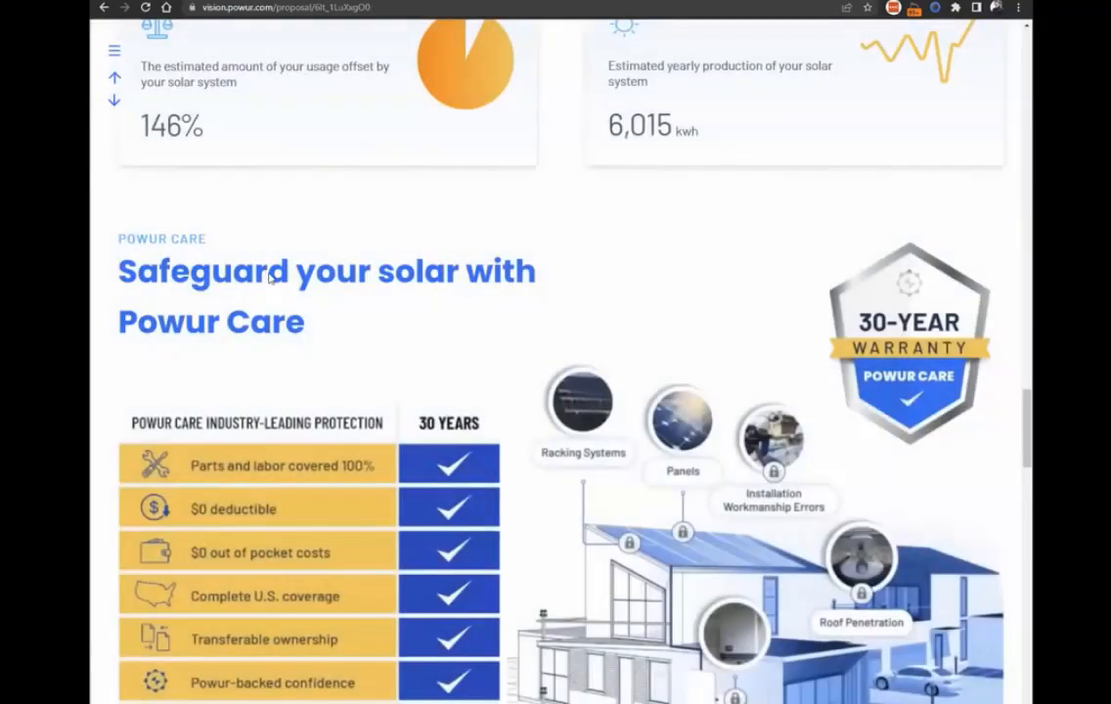
Review the Powur Care coverage, the 25-year savings chart and the Do Nothing versus Go Solar comparison.
{"action": "scroll", "coordinate": [665, 404], "scroll_direction": "down", "scroll_amount": 2}
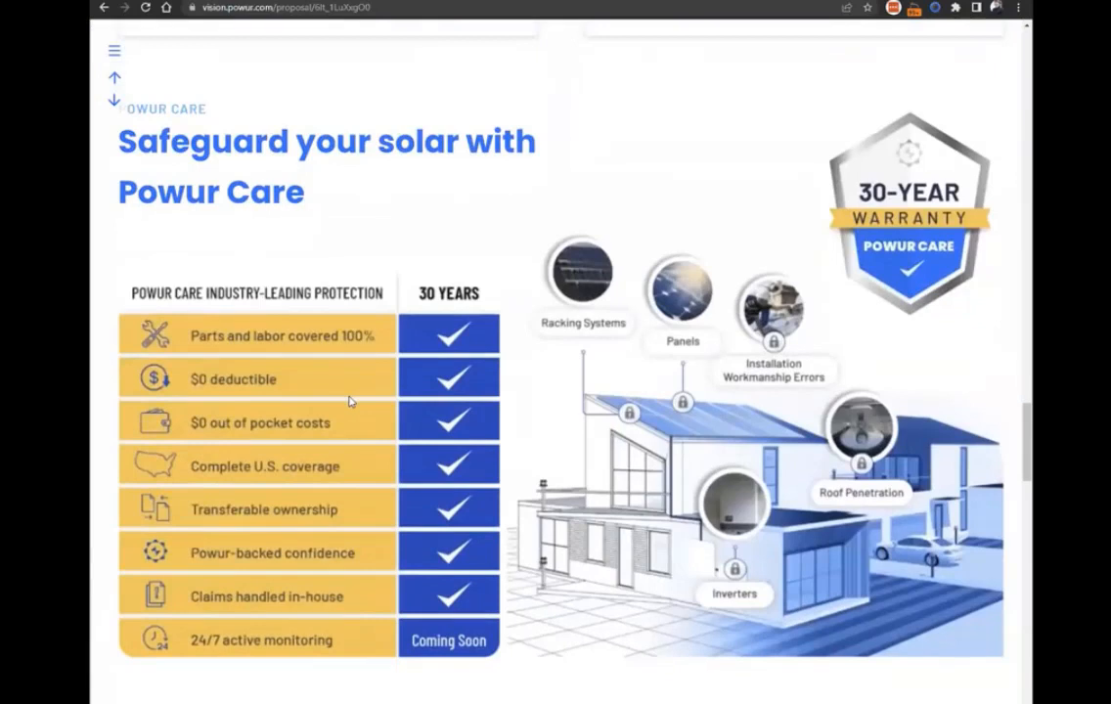
{"action": "scroll", "coordinate": [350, 401], "scroll_direction": "down", "scroll_amount": 8}
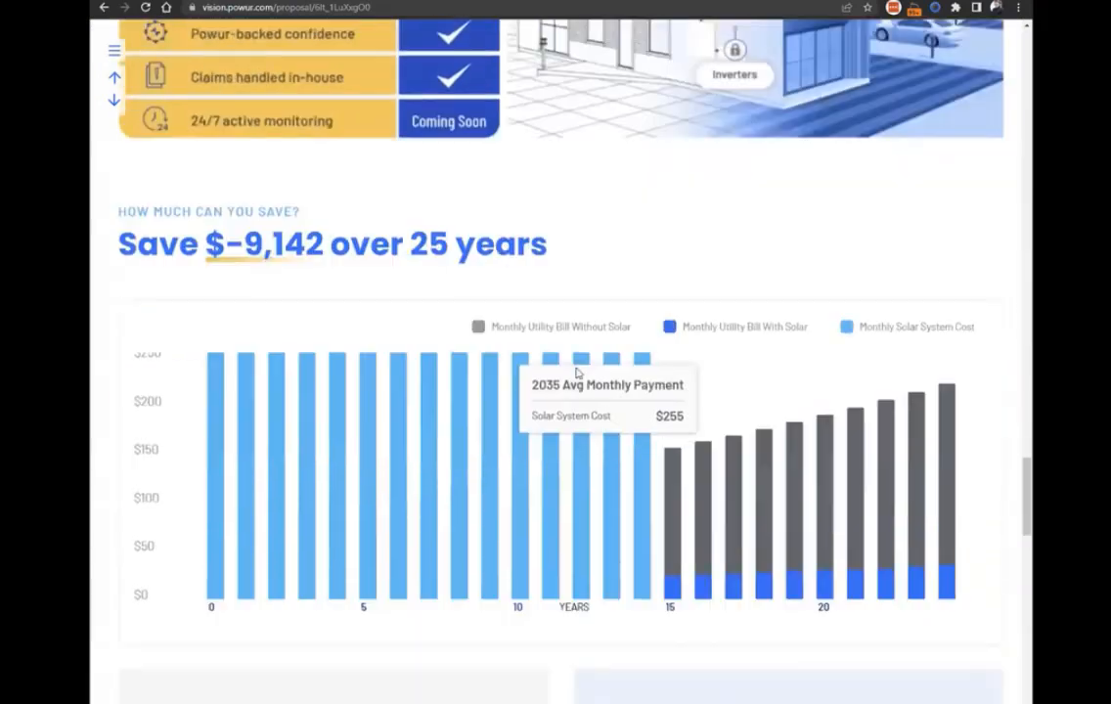
{"action": "scroll", "coordinate": [580, 381], "scroll_direction": "down", "scroll_amount": 2}
{"action": "scroll", "coordinate": [490, 334], "scroll_direction": "up", "scroll_amount": 3}
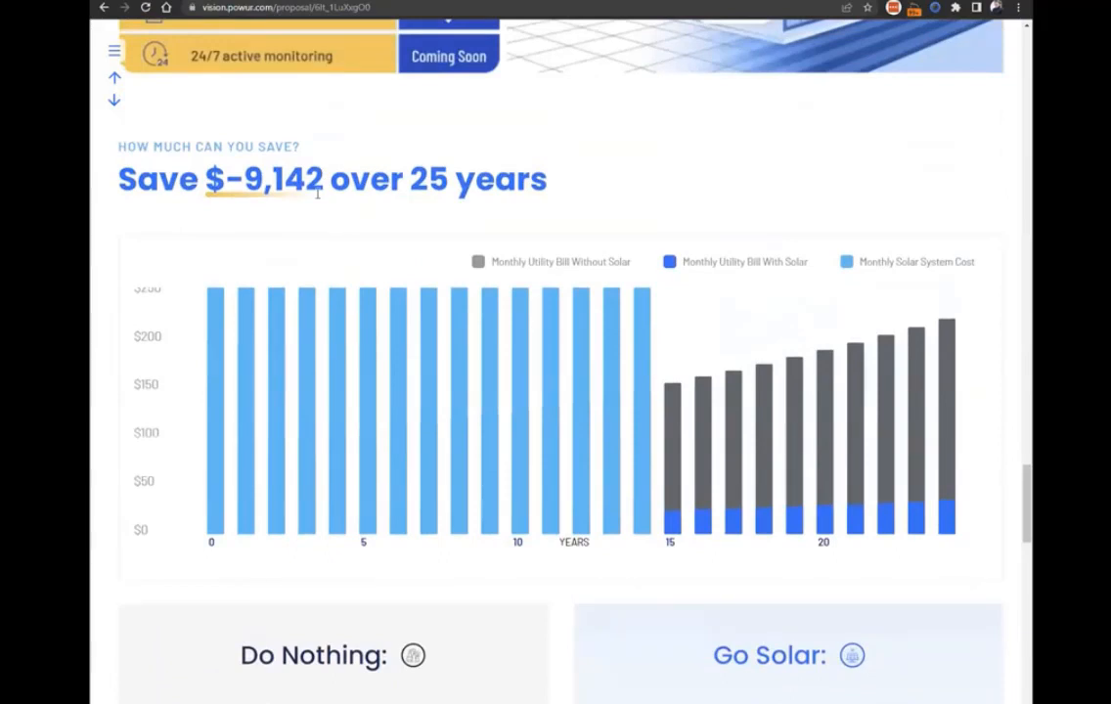
{"action": "scroll", "coordinate": [349, 226], "scroll_direction": "down", "scroll_amount": 3}
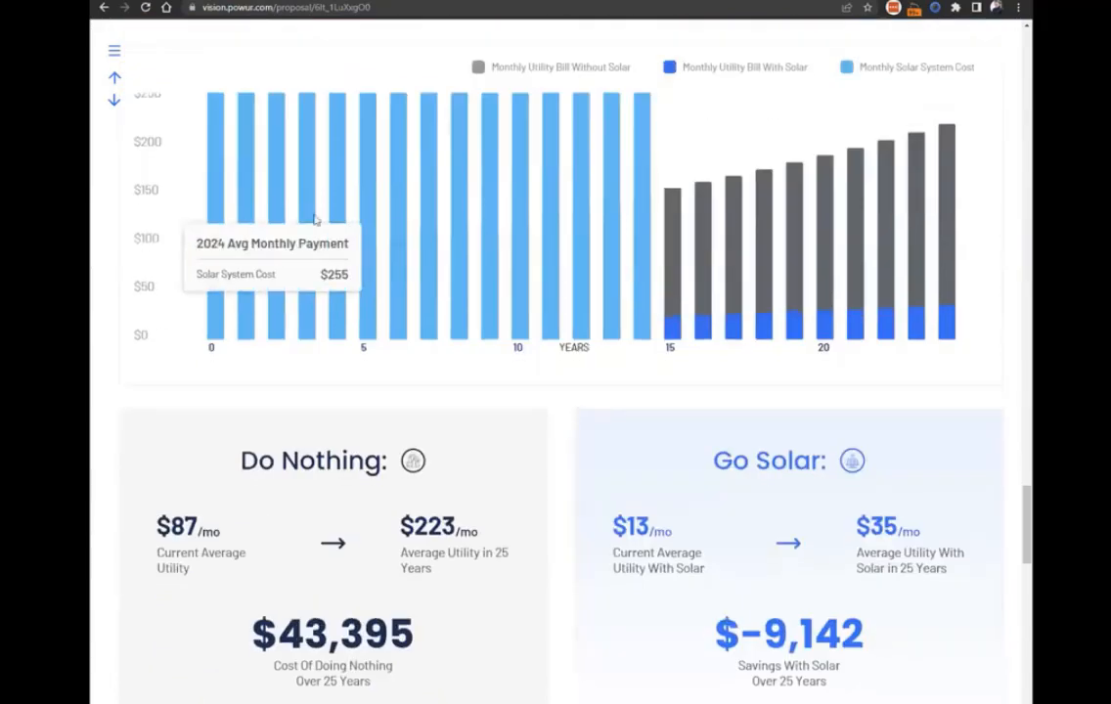
{"action": "scroll", "coordinate": [547, 250], "scroll_direction": "up", "scroll_amount": 3}
{"action": "scroll", "coordinate": [313, 311], "scroll_direction": "up", "scroll_amount": 1}
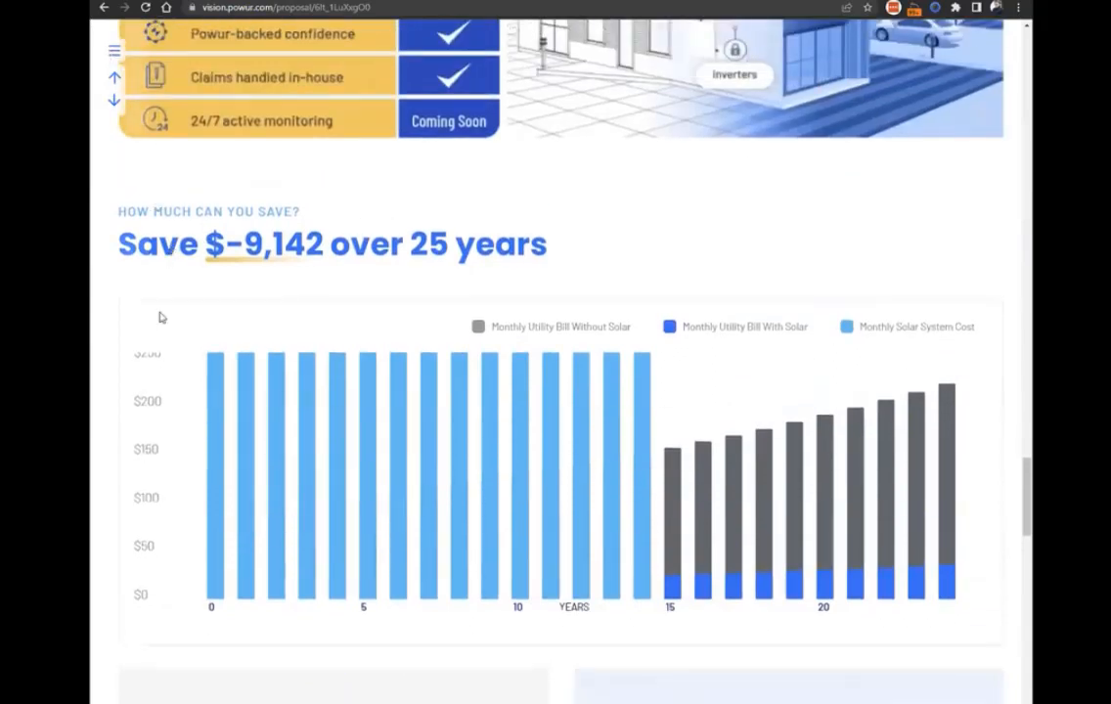
Change the proposal's financing type to Cash and save the selection.
{"action": "left_click", "coordinate": [264, 245]}
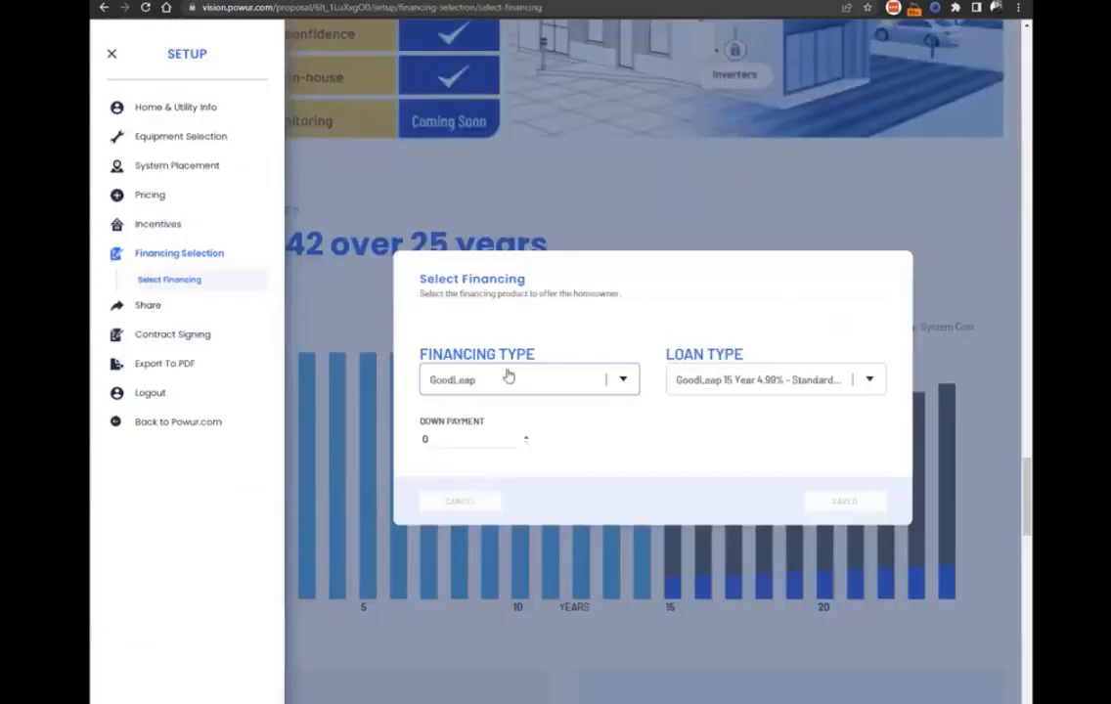
{"action": "left_click", "coordinate": [509, 378]}
{"action": "left_click", "coordinate": [471, 431]}
{"action": "left_click", "coordinate": [843, 502]}
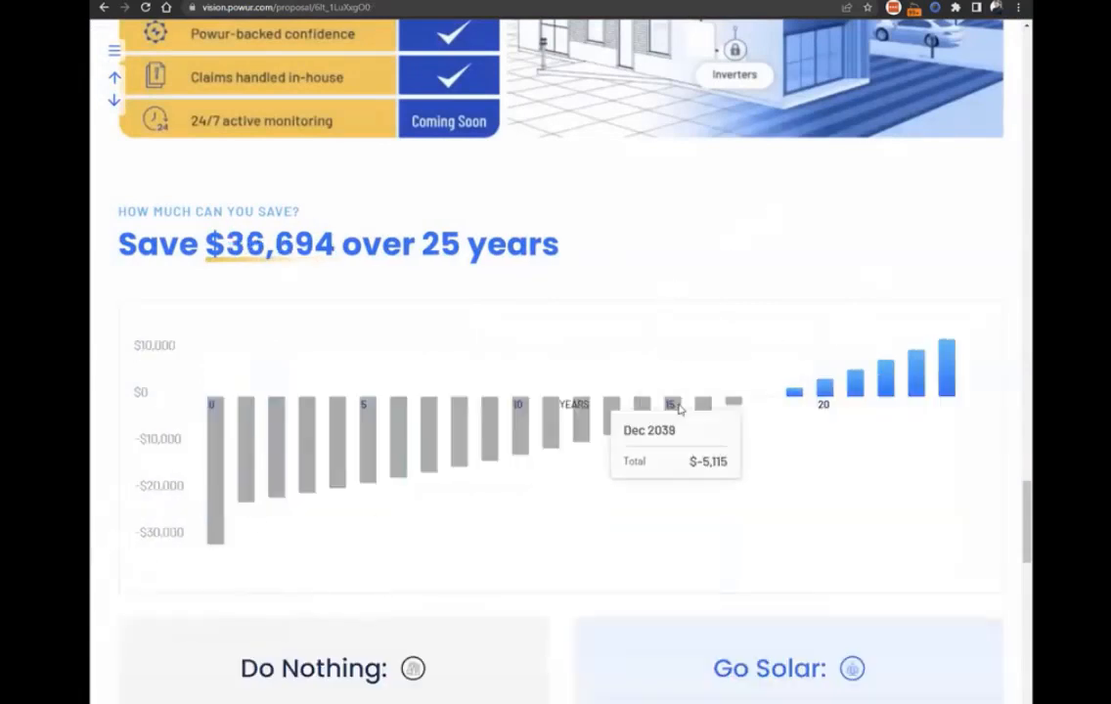
Examine the year-by-year cash savings chart and compare the Do Nothing and Go Solar figures for the cash purchase.
{"action": "scroll", "coordinate": [635, 406], "scroll_direction": "down", "scroll_amount": 1}
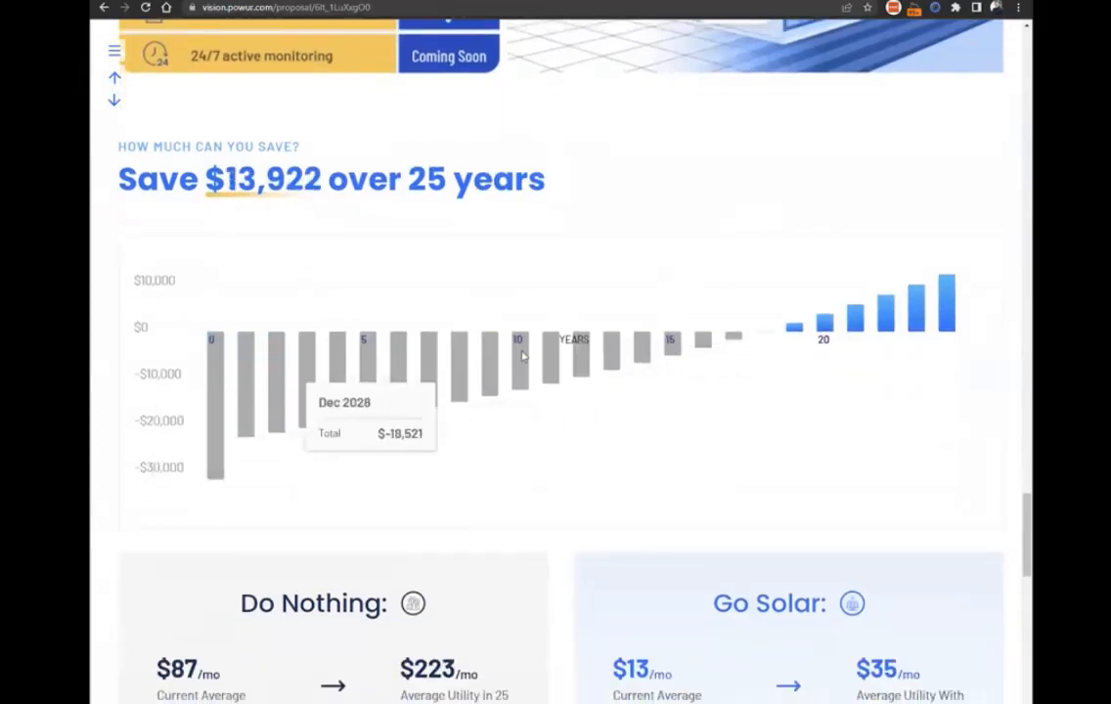
{"action": "scroll", "coordinate": [654, 420], "scroll_direction": "up", "scroll_amount": 2}
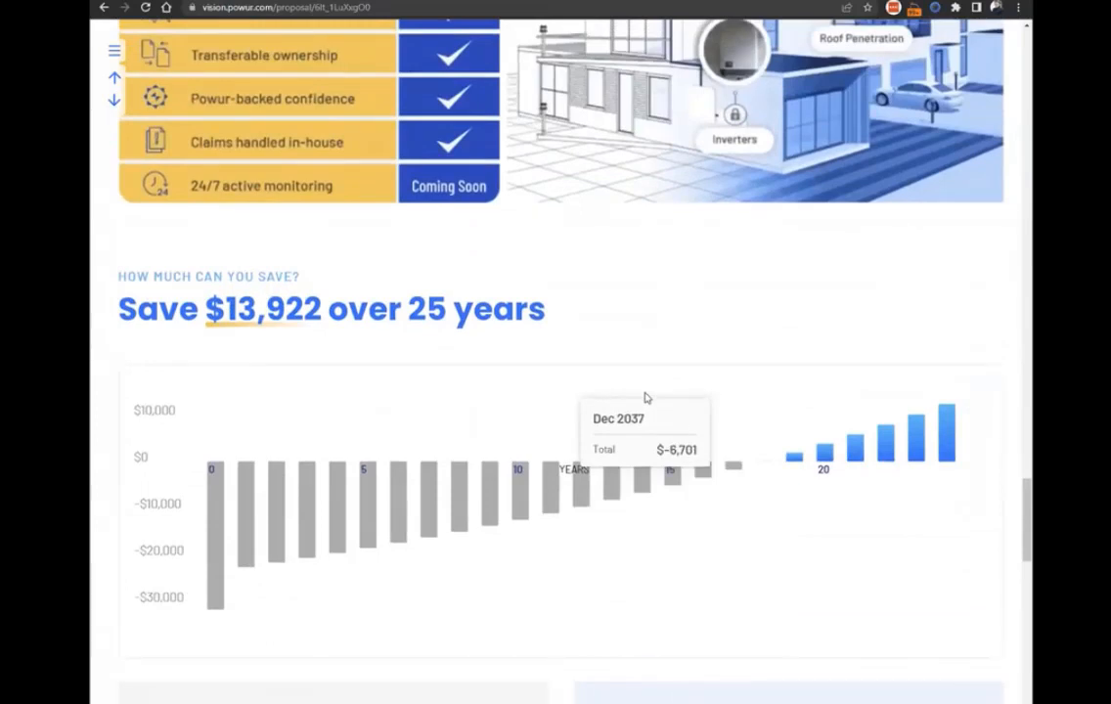
{"action": "scroll", "coordinate": [660, 386], "scroll_direction": "down", "scroll_amount": 2}
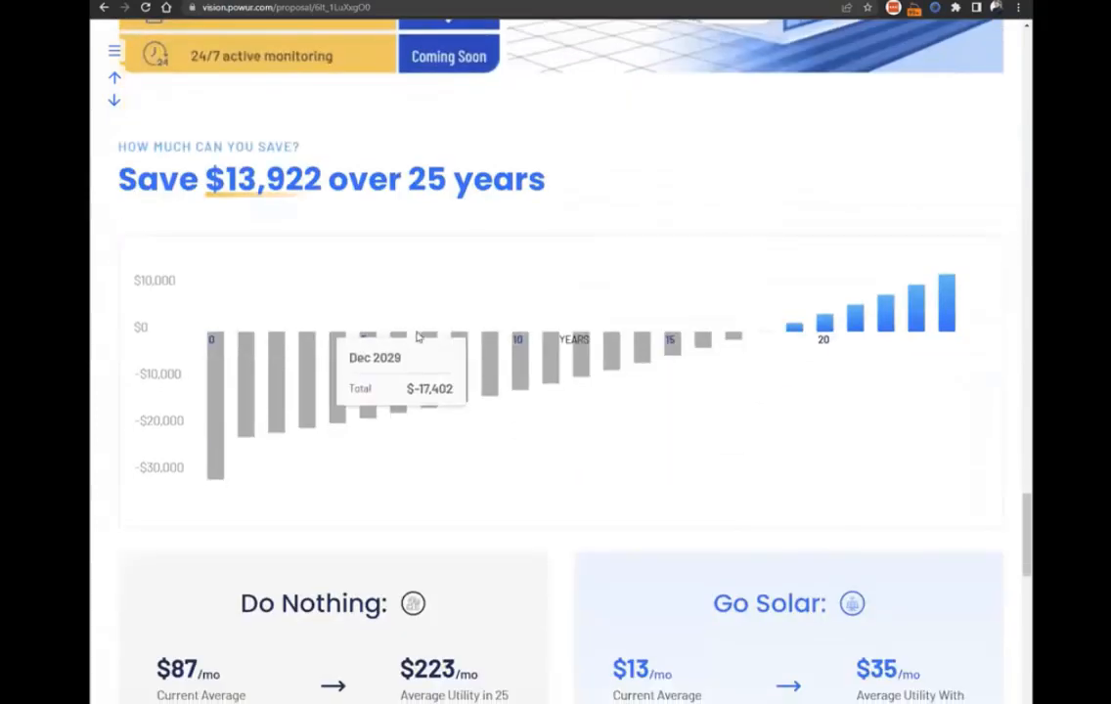
{"action": "scroll", "coordinate": [147, 489], "scroll_direction": "down", "scroll_amount": 3}
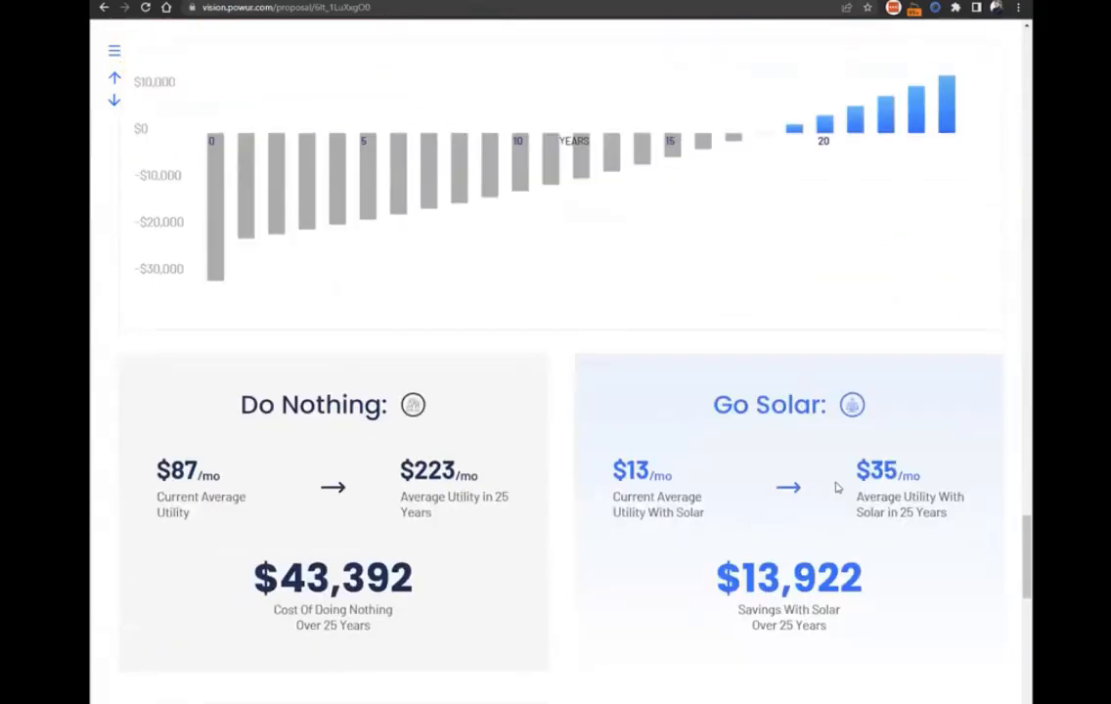
{"action": "scroll", "coordinate": [652, 436], "scroll_direction": "down", "scroll_amount": 2}
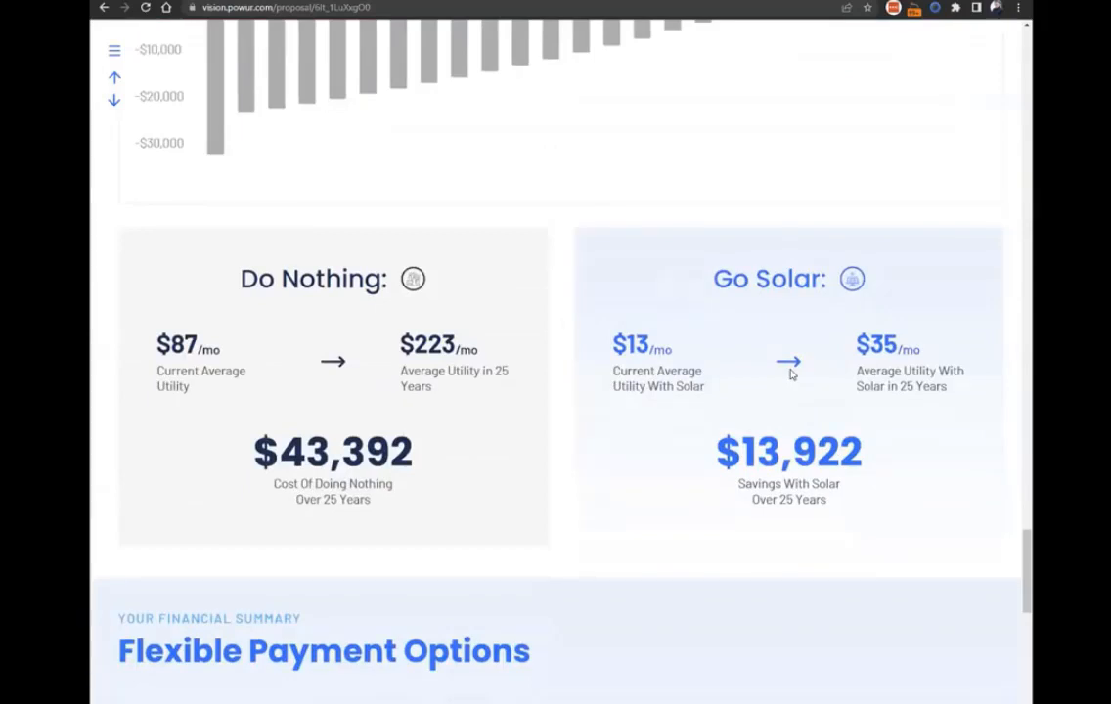
{"action": "scroll", "coordinate": [565, 322], "scroll_direction": "up", "scroll_amount": 5}
{"action": "scroll", "coordinate": [739, 497], "scroll_direction": "down", "scroll_amount": 4}
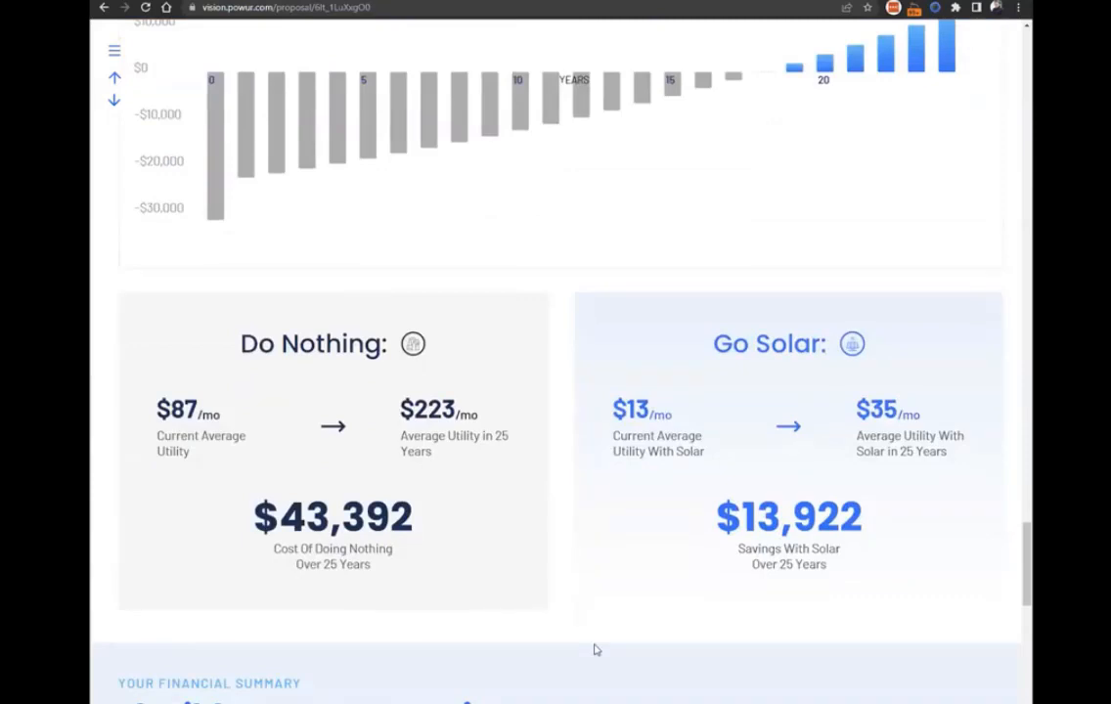
Review the cash option's financial breakdown, the net system cost and the project process stages through Powur ON.
{"action": "scroll", "coordinate": [596, 649], "scroll_direction": "down", "scroll_amount": 4}
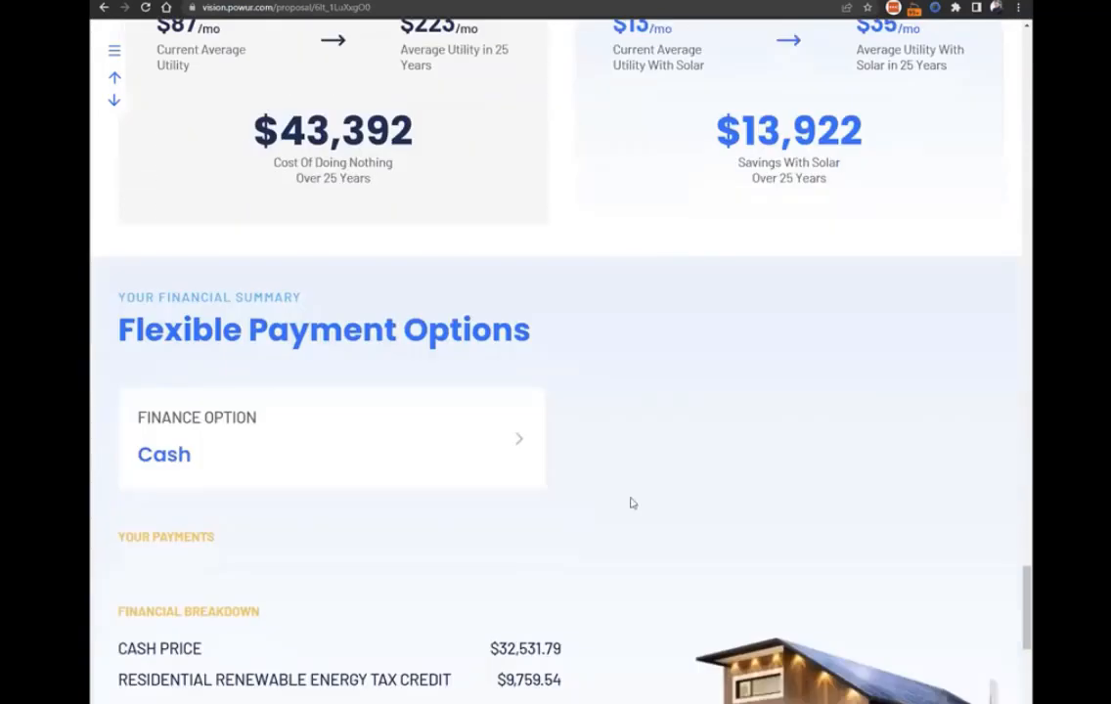
{"action": "scroll", "coordinate": [670, 305], "scroll_direction": "down", "scroll_amount": 6}
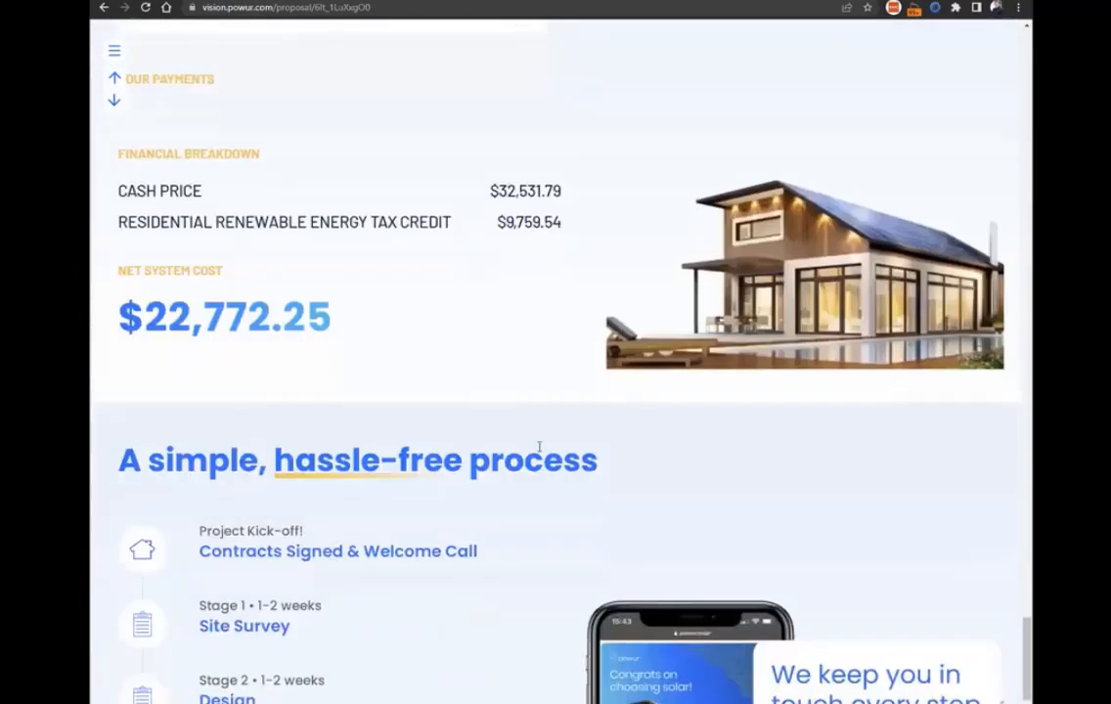
{"action": "scroll", "coordinate": [532, 411], "scroll_direction": "down", "scroll_amount": 2}
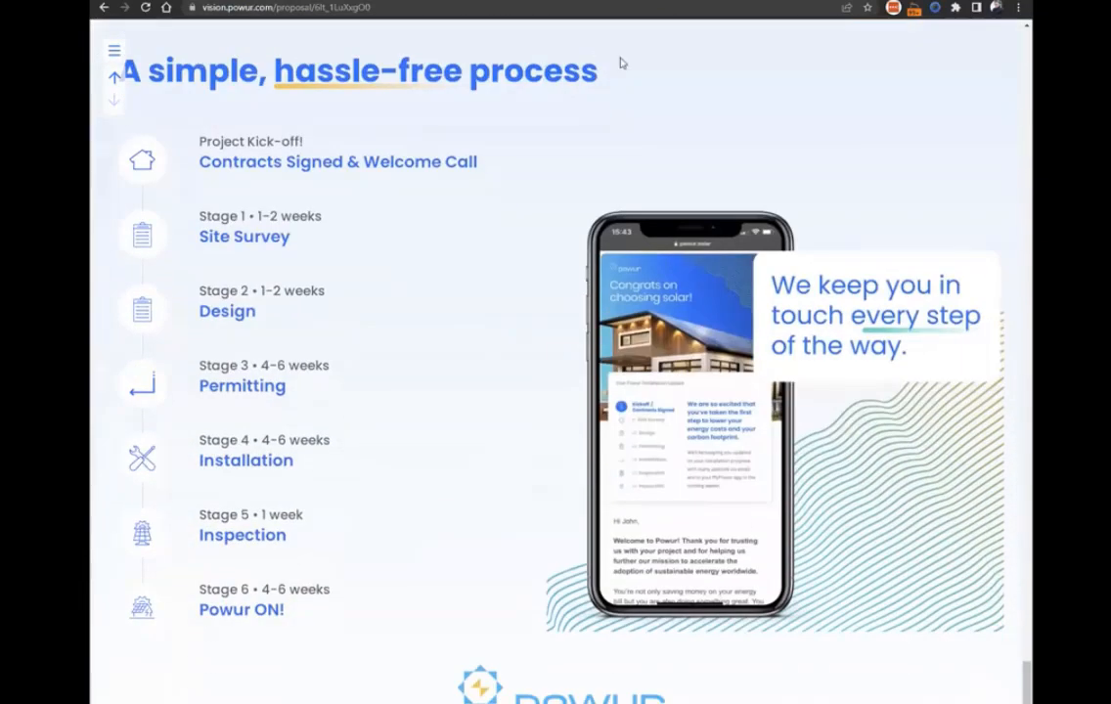
{"action": "scroll", "coordinate": [673, 422], "scroll_direction": "up", "scroll_amount": 1}
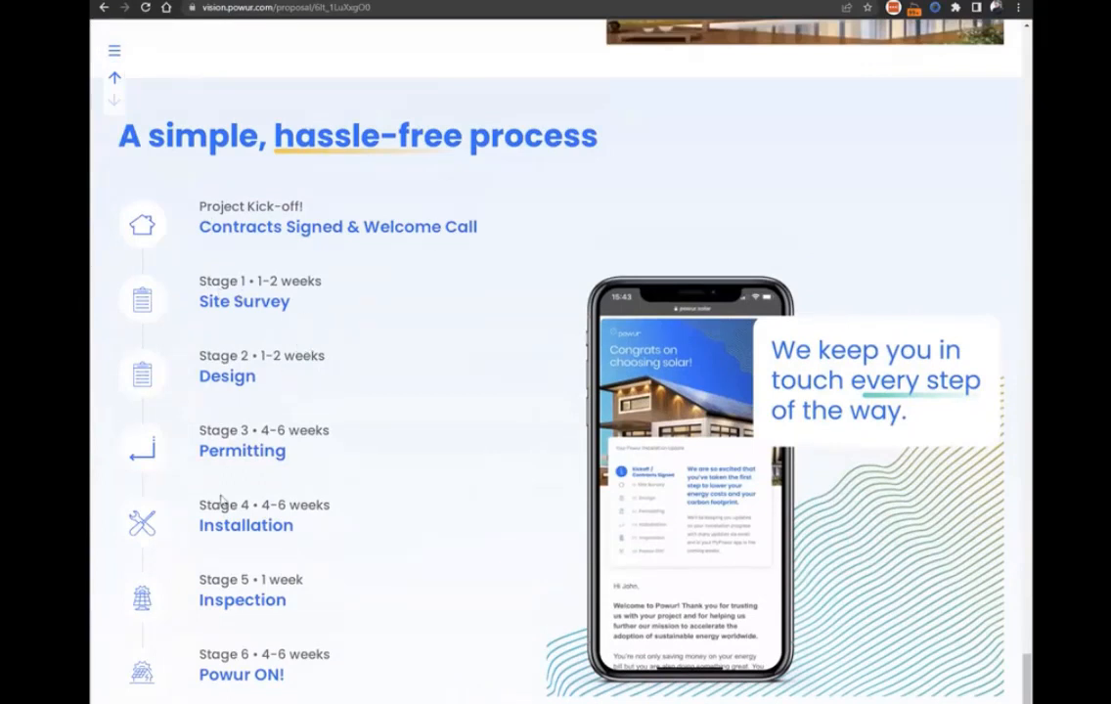
Highlight the Design, Permitting and Installation stages in the project process timeline, then the Stage 3 Permitting entry alone.
{"action": "left_click_drag", "start_coordinate": [347, 525], "coordinate": [181, 364]}
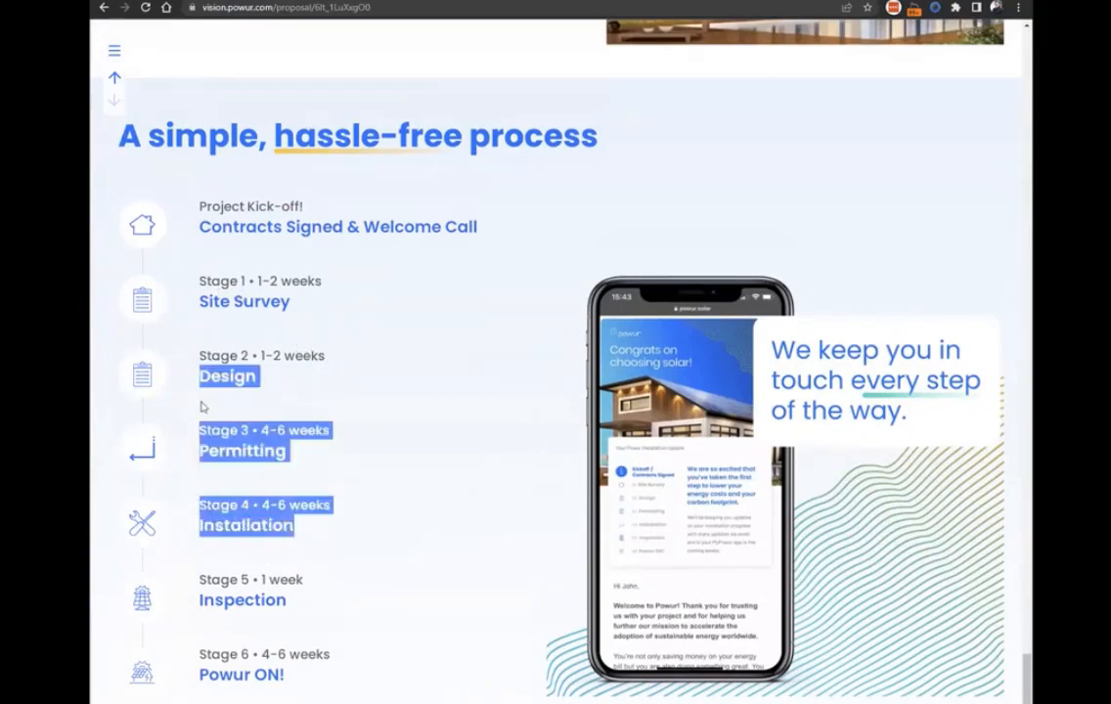
{"action": "left_click", "coordinate": [304, 457]}
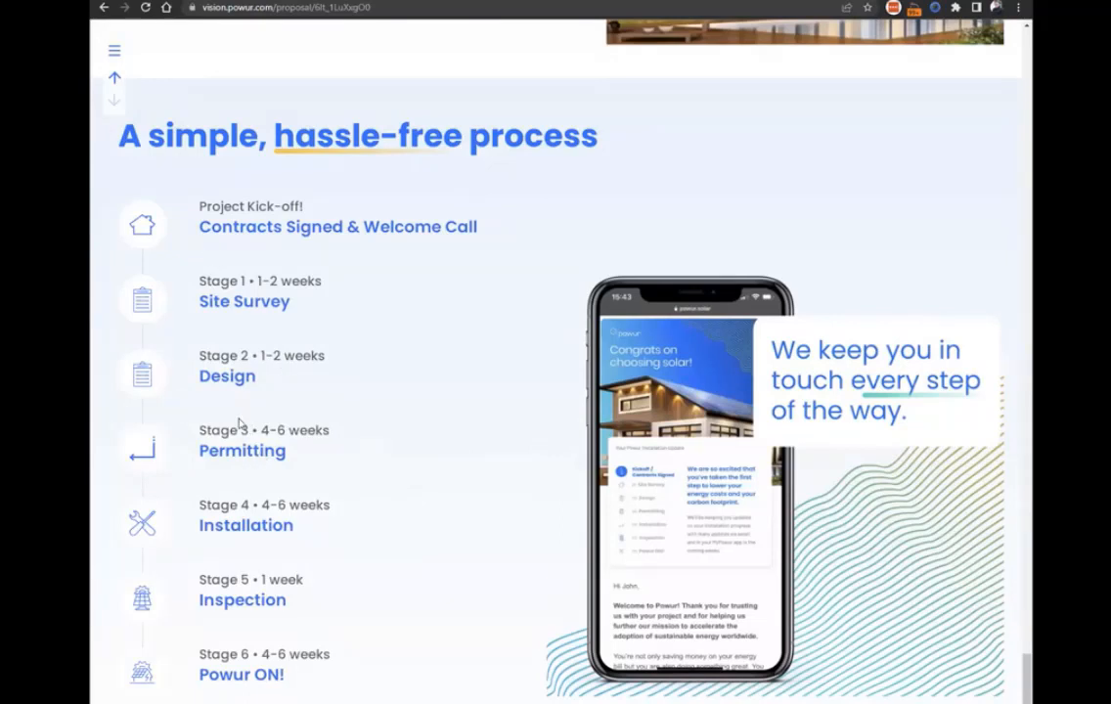
{"action": "triple_click", "coordinate": [296, 466]}
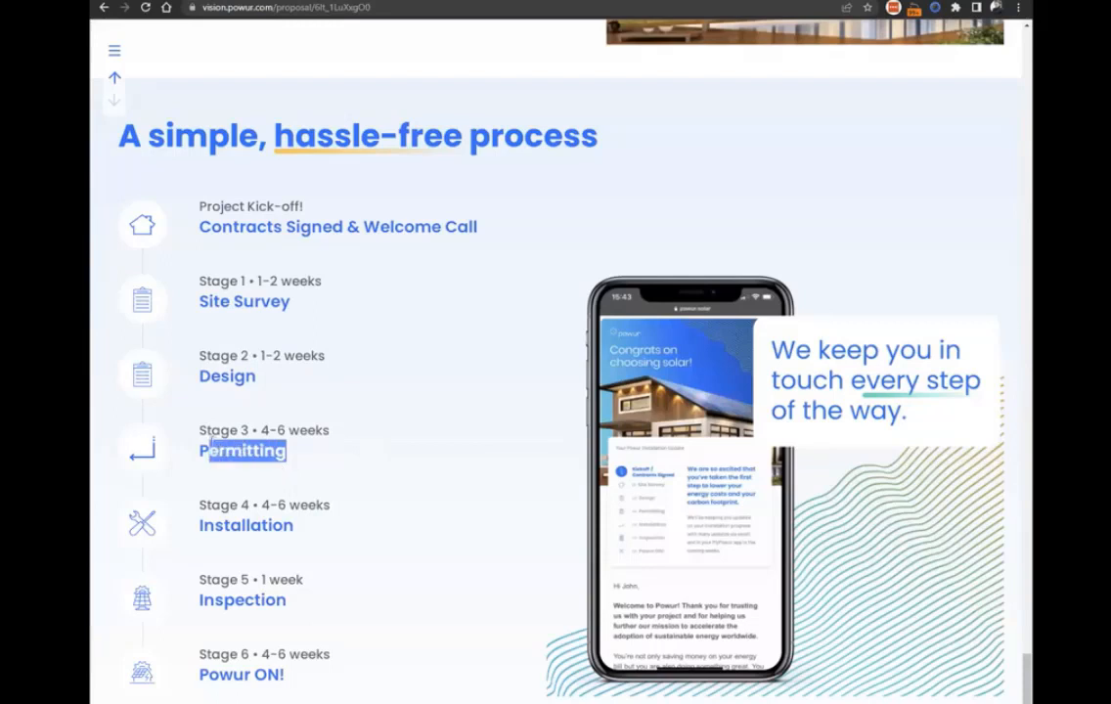
{"action": "left_click", "coordinate": [325, 451]}
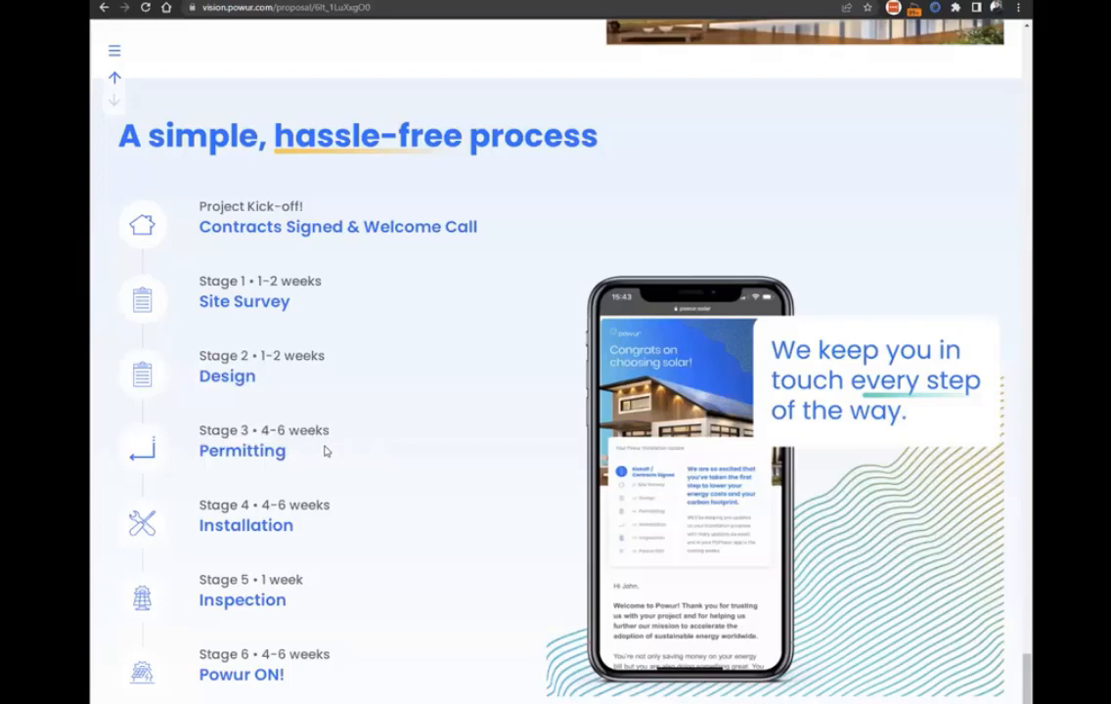
{"action": "scroll", "coordinate": [329, 451], "scroll_direction": "down", "scroll_amount": 1}
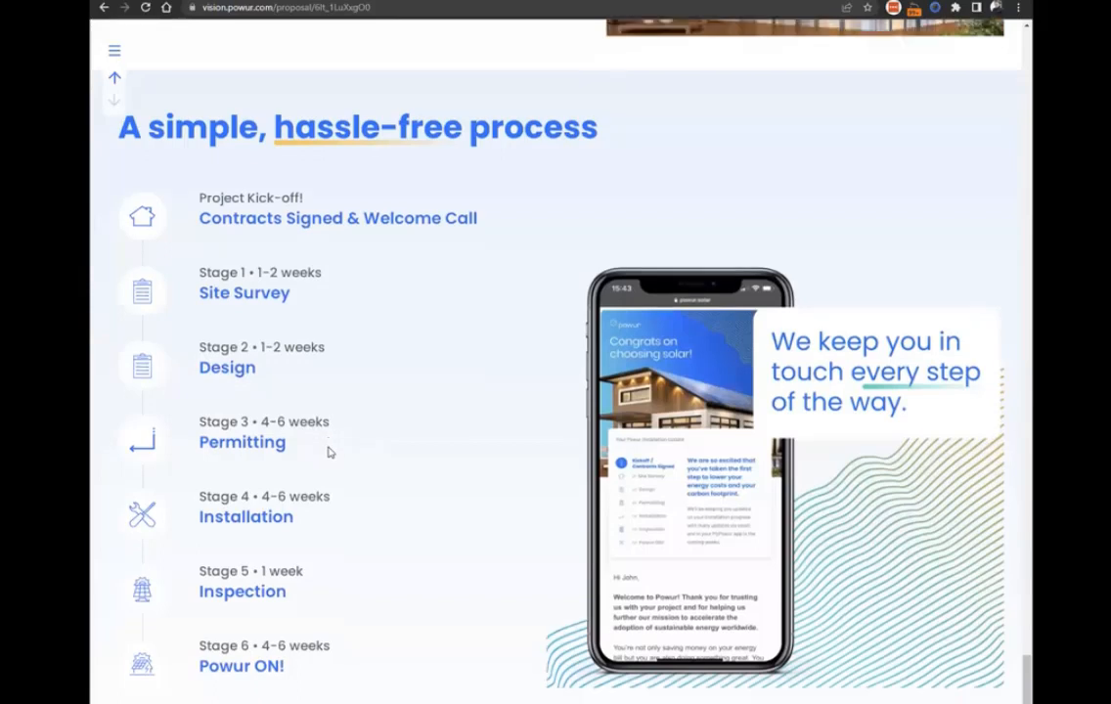
Return from the project process stages through the earlier sections to the proposal's cover page.
{"action": "scroll", "coordinate": [384, 541], "scroll_direction": "up", "scroll_amount": 2}
{"action": "scroll", "coordinate": [386, 538], "scroll_direction": "up", "scroll_amount": 10}
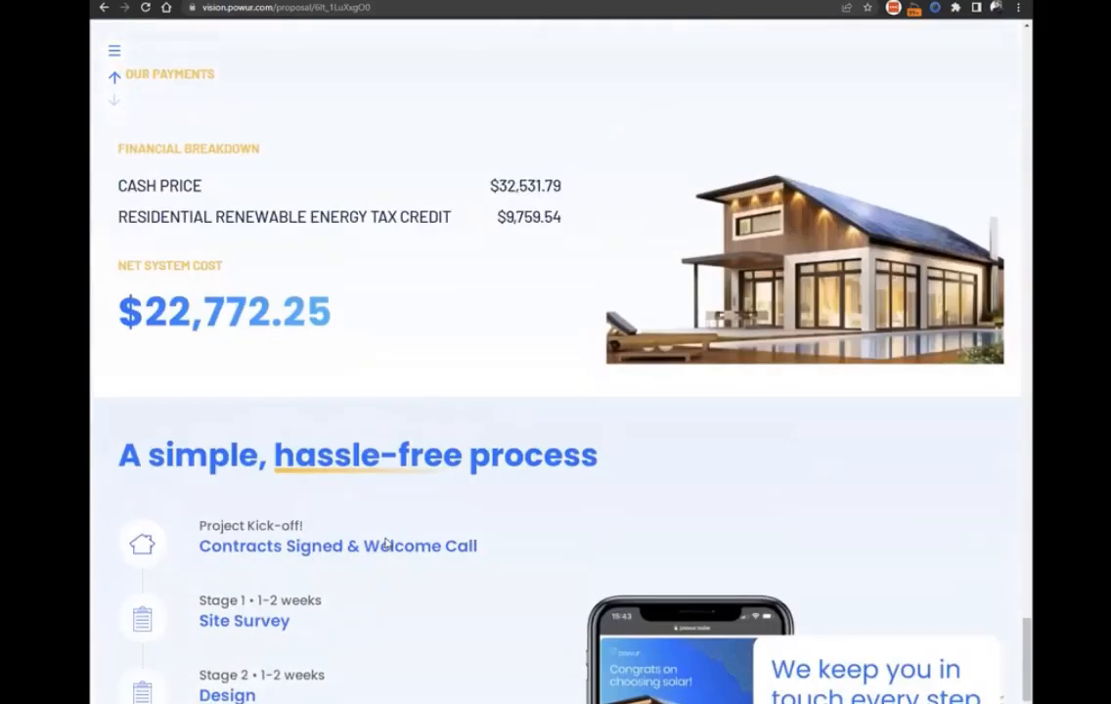
{"action": "scroll", "coordinate": [398, 541], "scroll_direction": "up", "scroll_amount": 15}
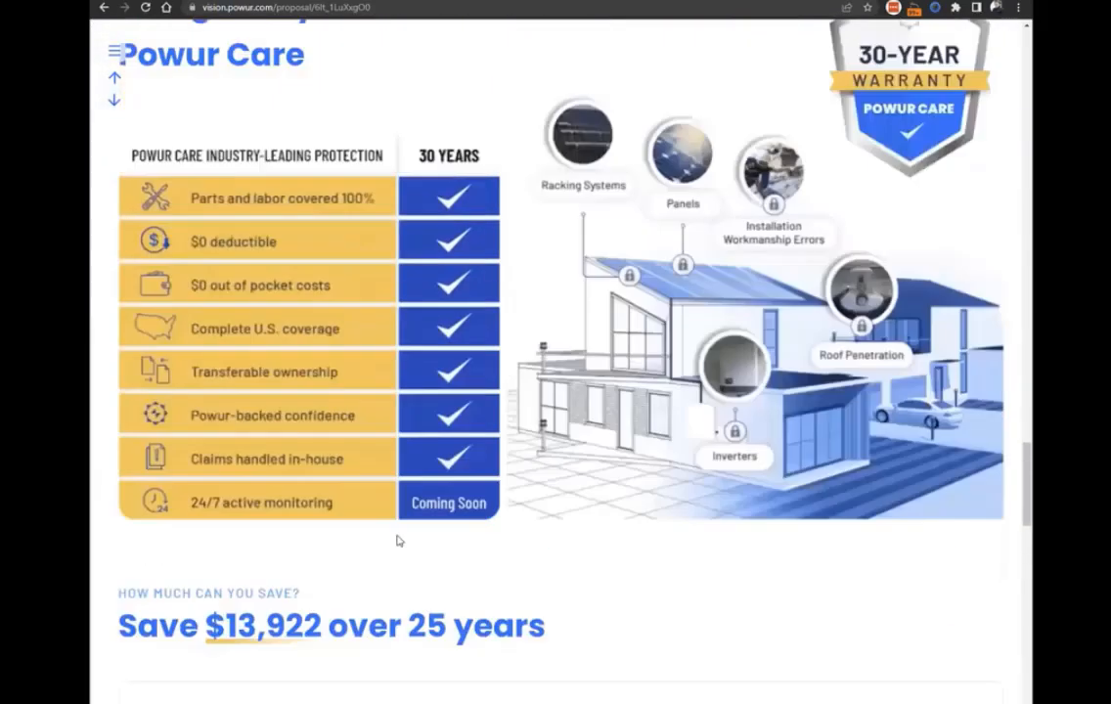
{"action": "scroll", "coordinate": [436, 548], "scroll_direction": "up", "scroll_amount": 15}
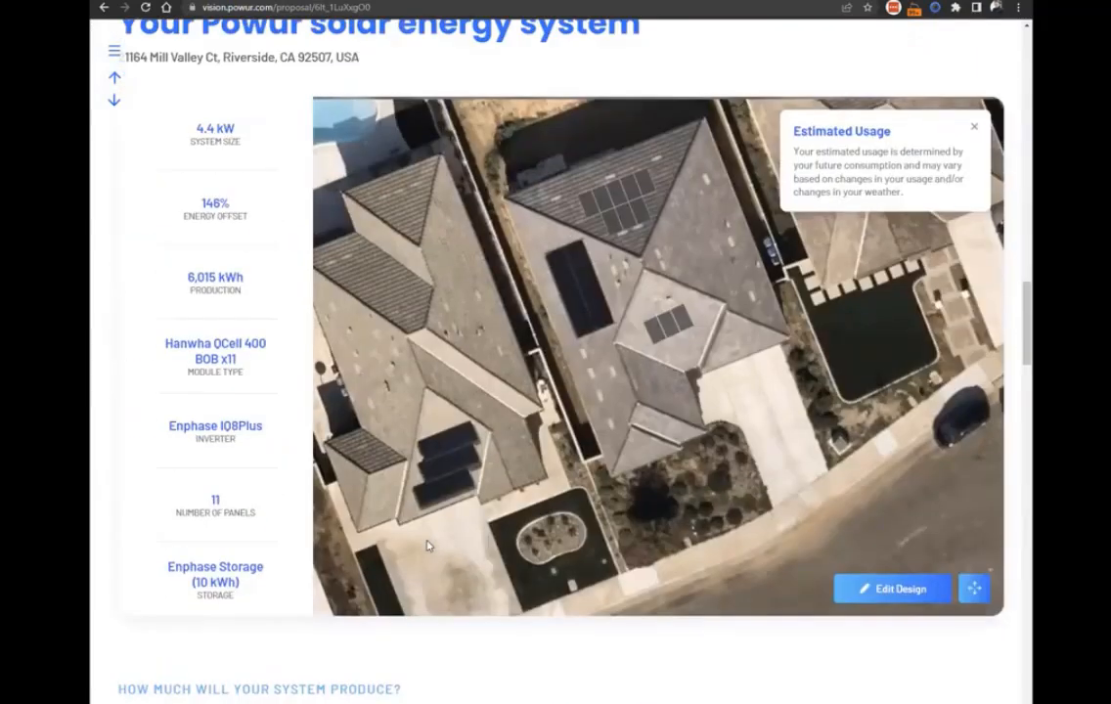
{"action": "scroll", "coordinate": [428, 545], "scroll_direction": "up", "scroll_amount": 15}
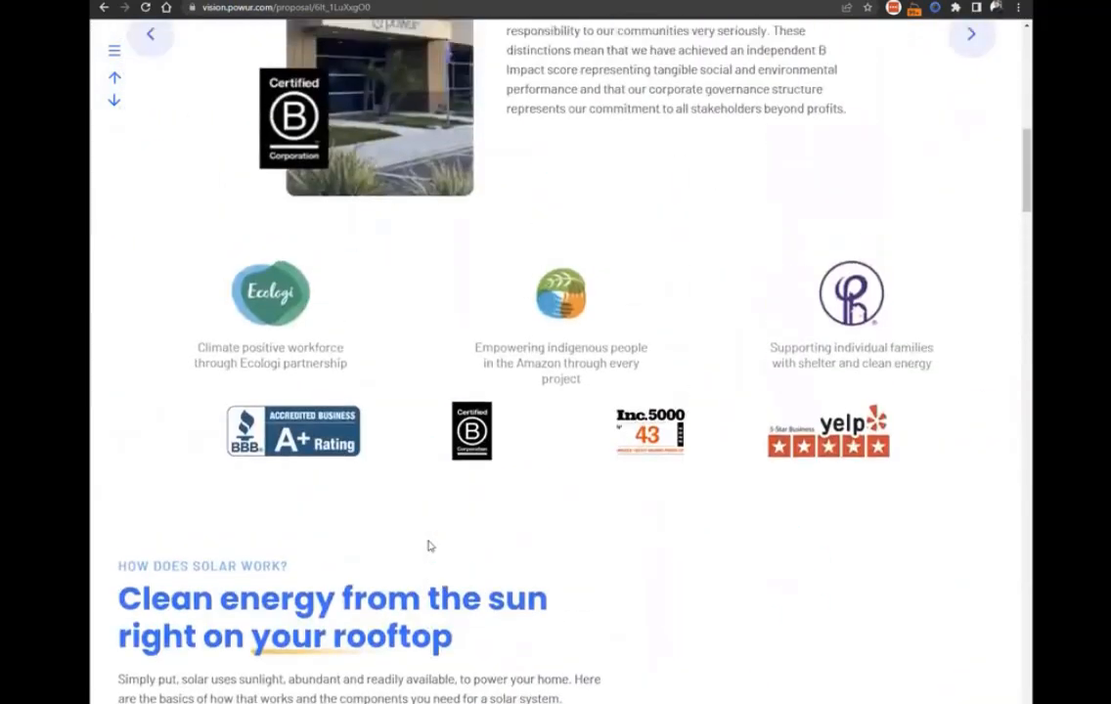
{"action": "scroll", "coordinate": [429, 548], "scroll_direction": "up", "scroll_amount": 2}
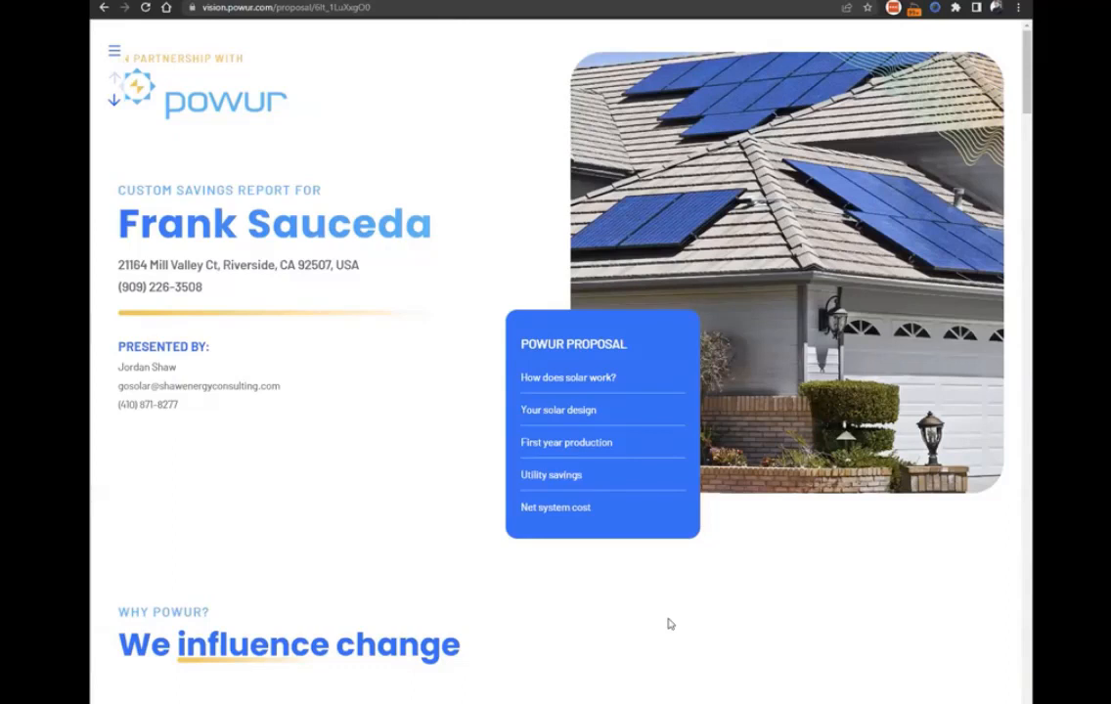
Advance the solar components illustration past the Meter slide to Grid Connection & Net Metering.
{"action": "scroll", "coordinate": [756, 672], "scroll_direction": "down", "scroll_amount": 8}
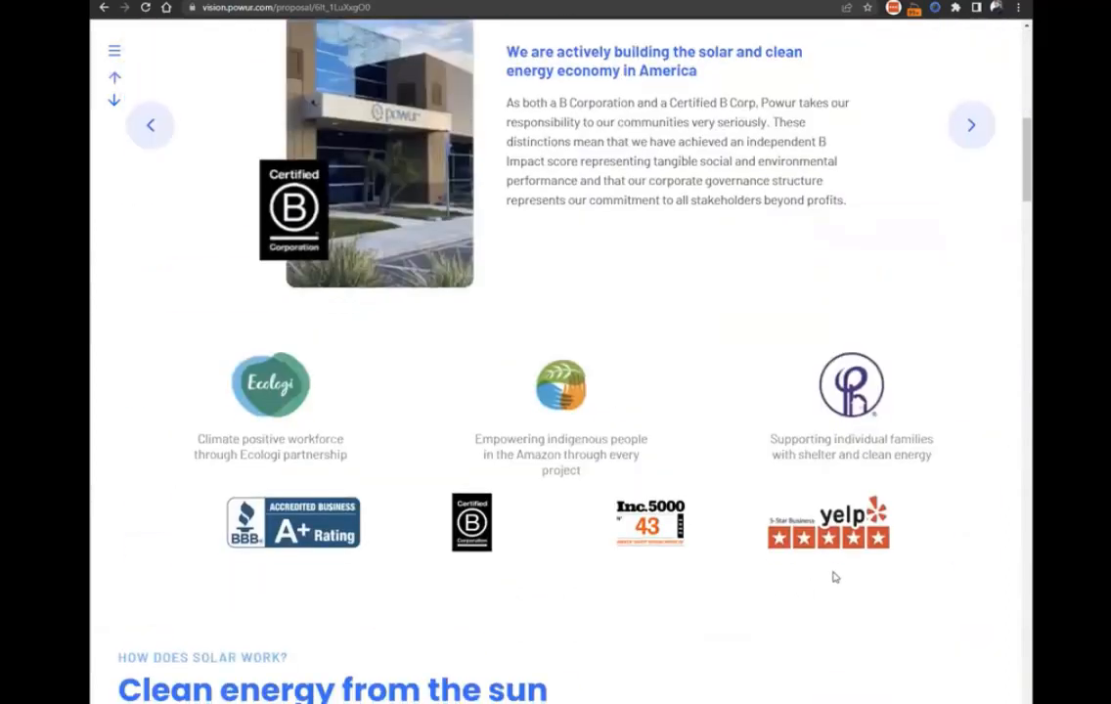
{"action": "scroll", "coordinate": [833, 575], "scroll_direction": "down", "scroll_amount": 6}
{"action": "left_click", "coordinate": [974, 364]}
{"action": "scroll", "coordinate": [974, 365], "scroll_direction": "down", "scroll_amount": 2}
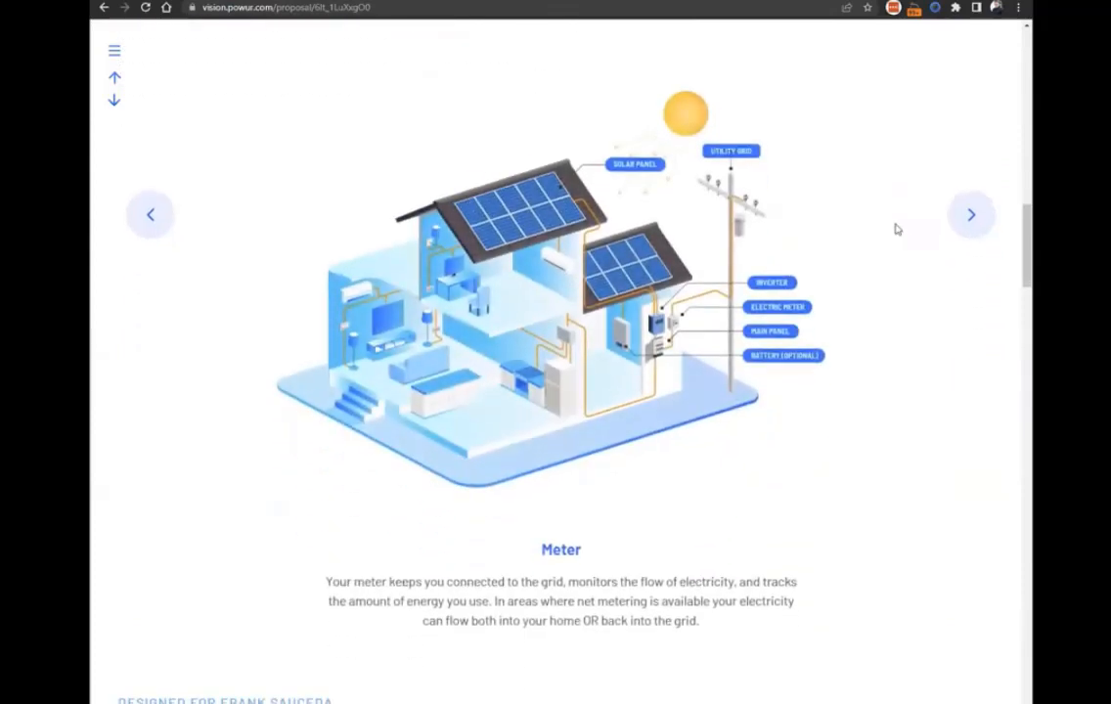
{"action": "left_click", "coordinate": [965, 216]}
{"action": "scroll", "coordinate": [450, 224], "scroll_direction": "up", "scroll_amount": 1}
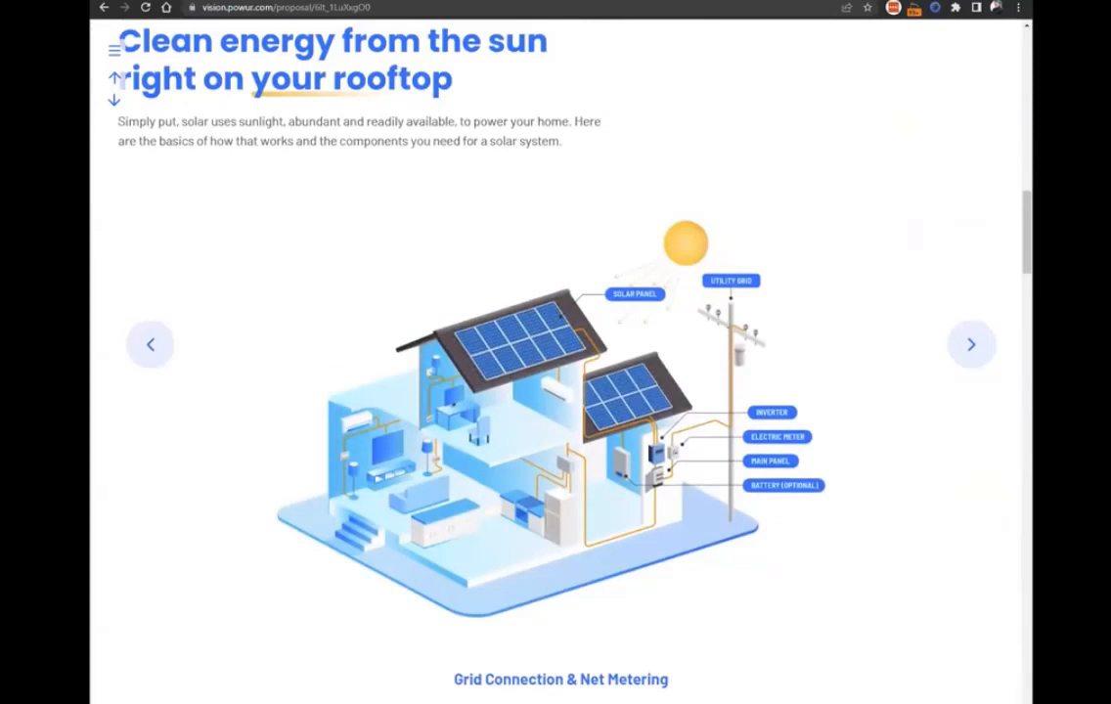
Go back to the Why Powur section and show the Certified B Corporation slide.
{"action": "scroll", "coordinate": [547, 256], "scroll_direction": "up", "scroll_amount": 10}
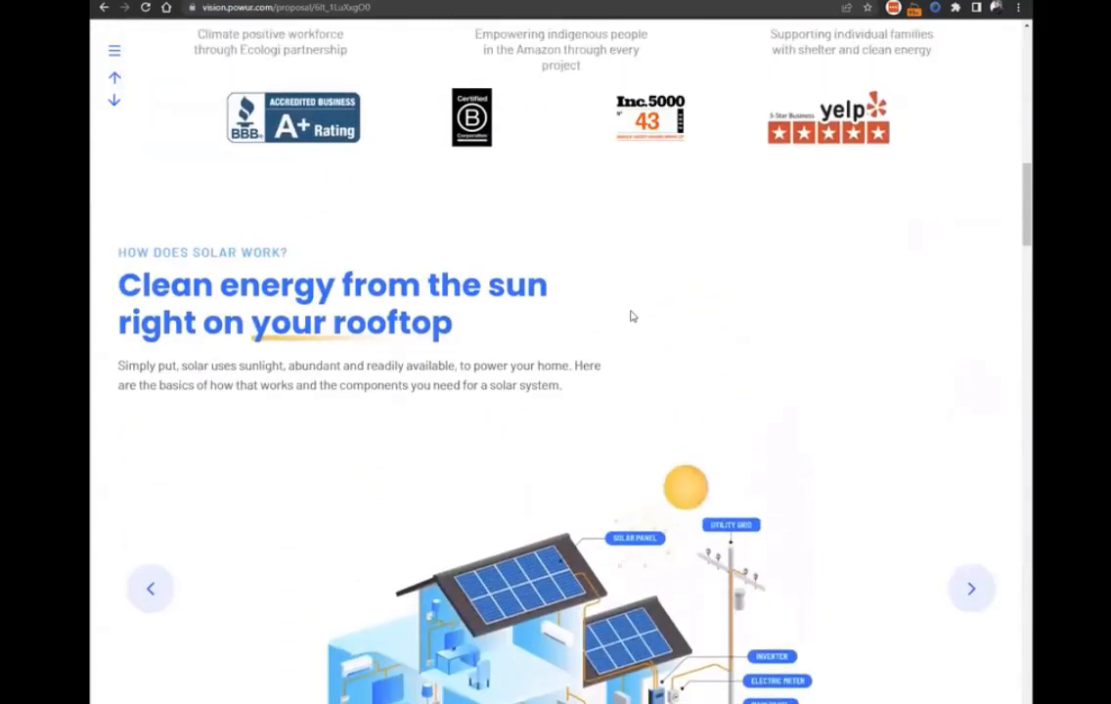
{"action": "scroll", "coordinate": [758, 299], "scroll_direction": "up", "scroll_amount": 2}
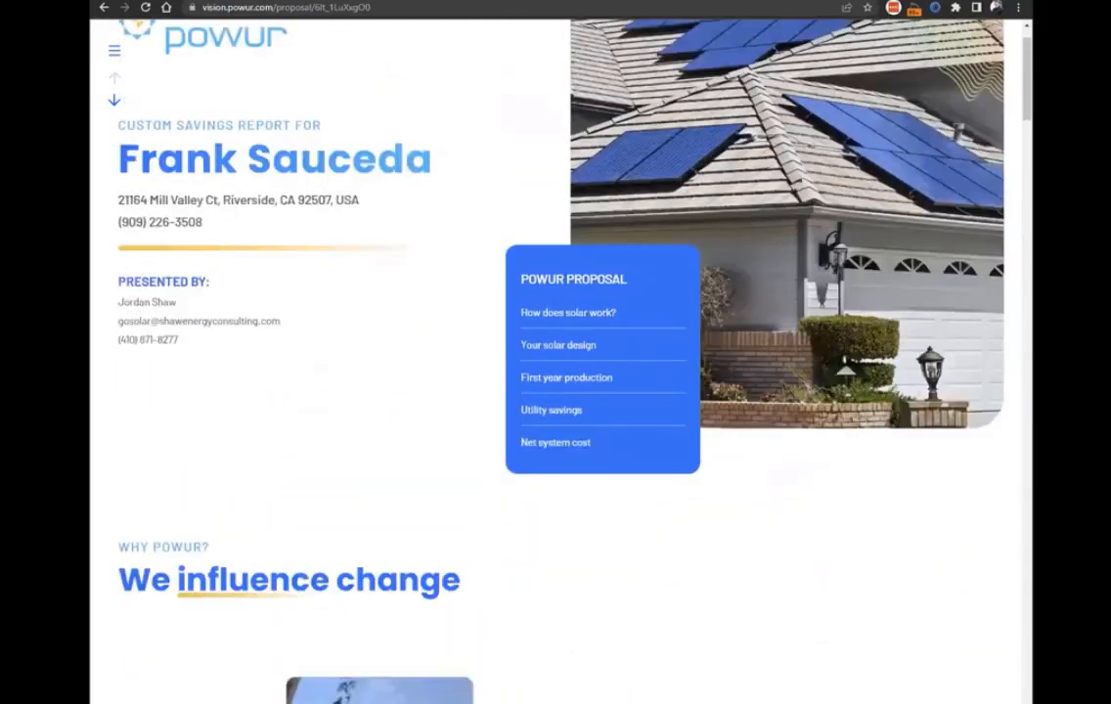
{"action": "scroll", "coordinate": [478, 339], "scroll_direction": "up", "scroll_amount": 1}
{"action": "scroll", "coordinate": [663, 259], "scroll_direction": "down", "scroll_amount": 6}
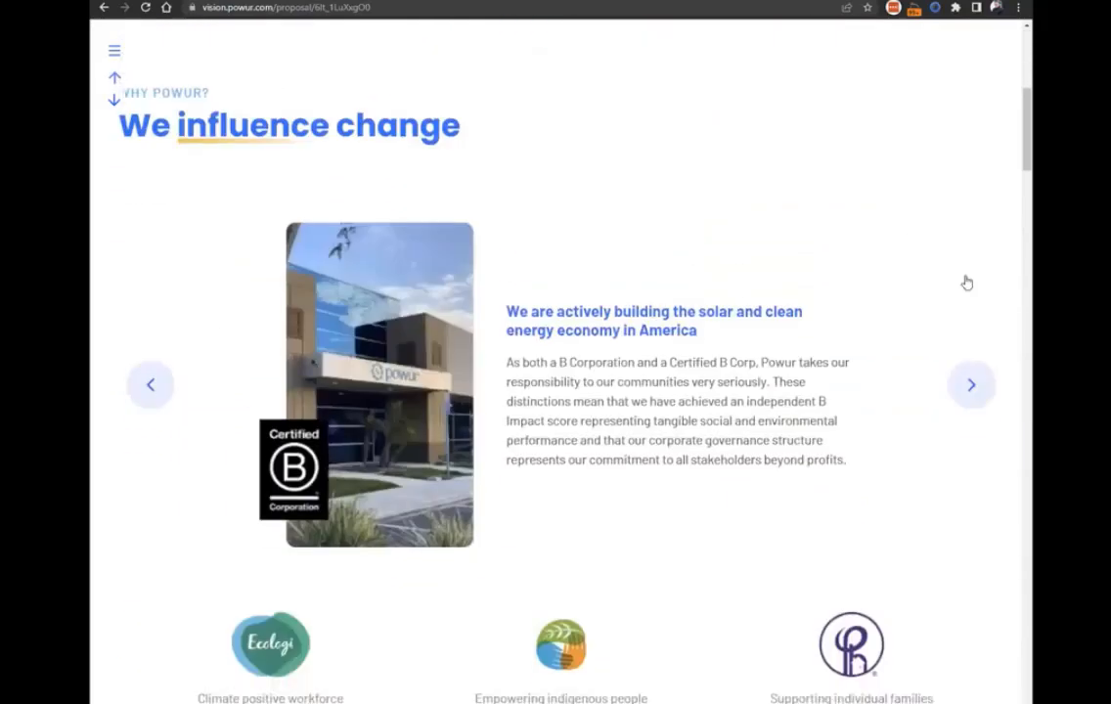
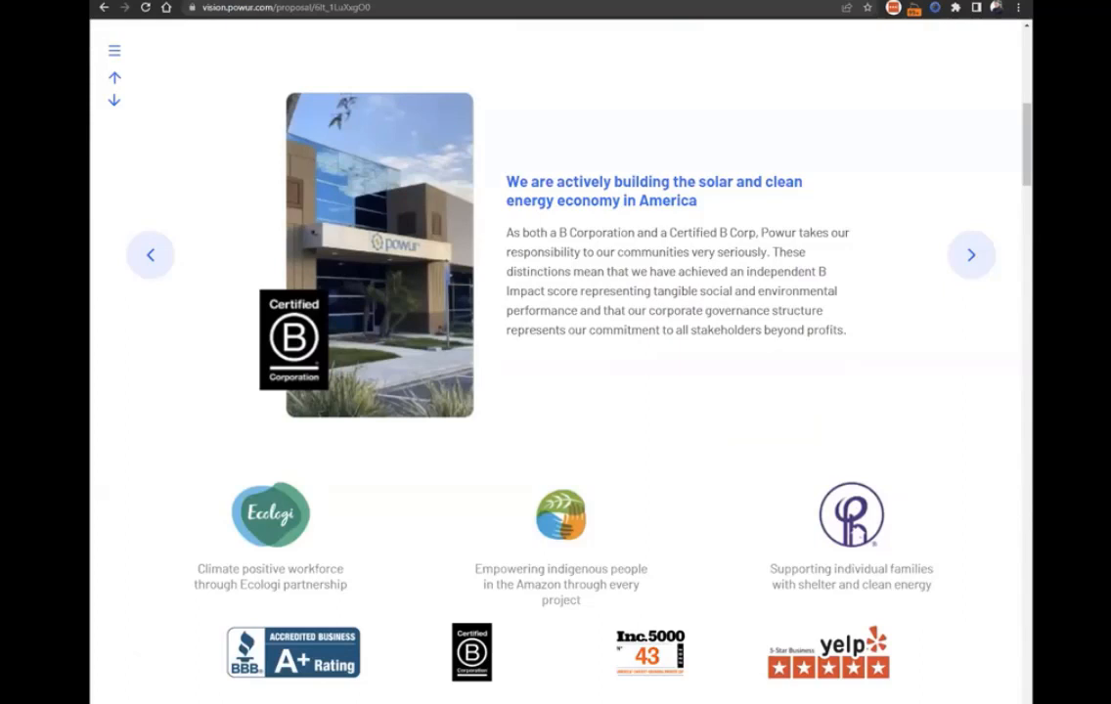
Check the module options for the proposal's solar energy system and close the equipment setup without changing the module.
{"action": "scroll", "coordinate": [208, 99], "scroll_direction": "up", "scroll_amount": 1}
{"action": "scroll", "coordinate": [527, 364], "scroll_direction": "down", "scroll_amount": 15}
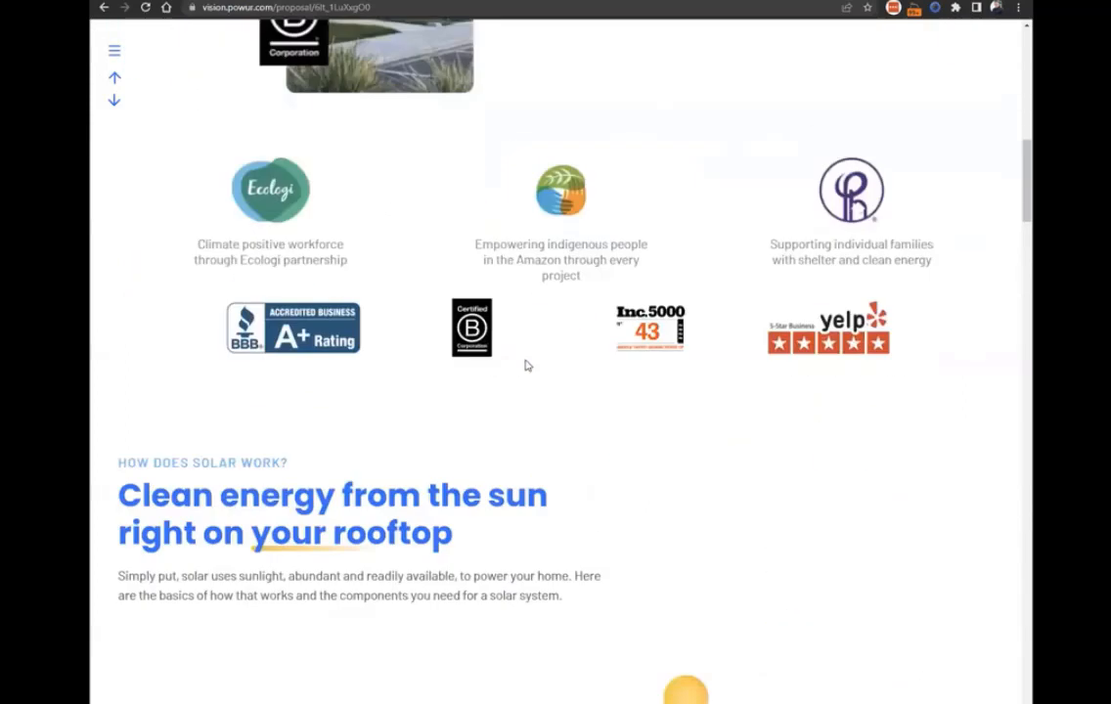
{"action": "scroll", "coordinate": [616, 479], "scroll_direction": "down", "scroll_amount": 3}
{"action": "scroll", "coordinate": [279, 448], "scroll_direction": "down", "scroll_amount": 1}
{"action": "scroll", "coordinate": [287, 466], "scroll_direction": "up", "scroll_amount": 1}
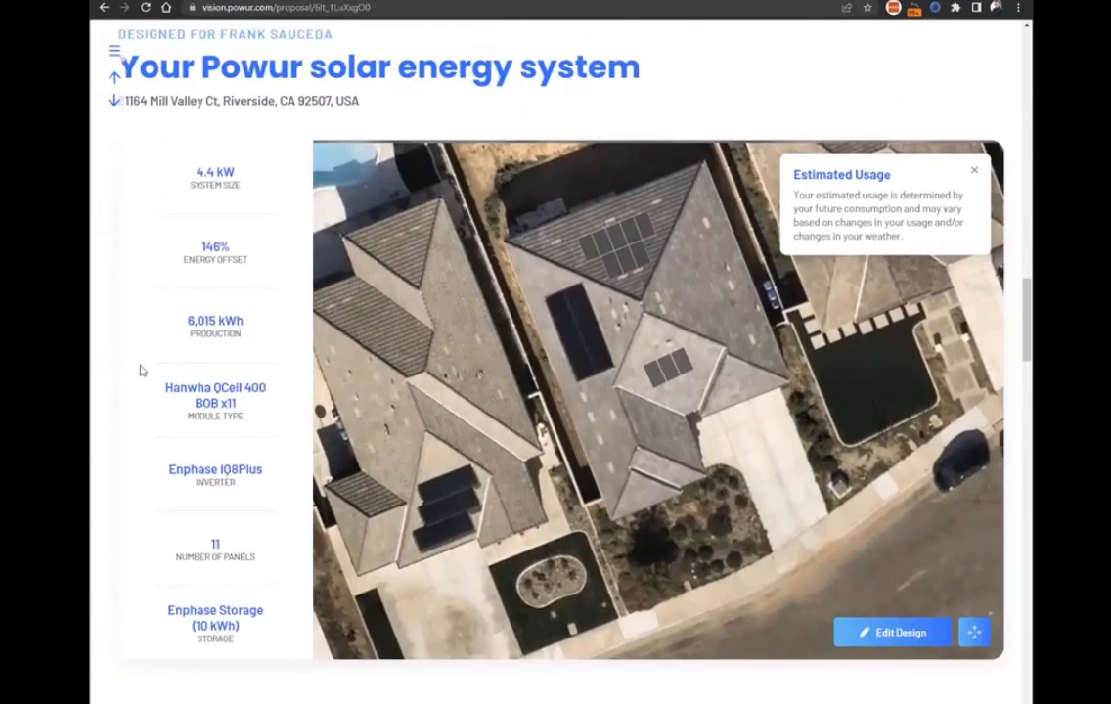
{"action": "left_click", "coordinate": [208, 397]}
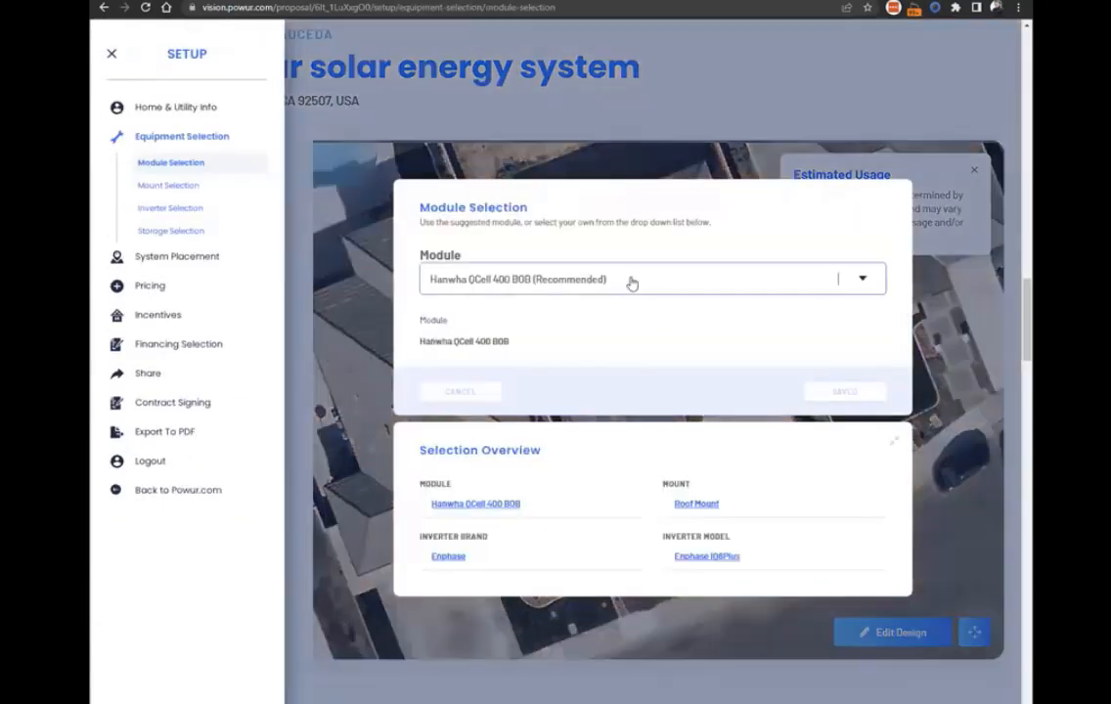
{"action": "left_click", "coordinate": [630, 281]}
{"action": "left_click", "coordinate": [684, 227]}
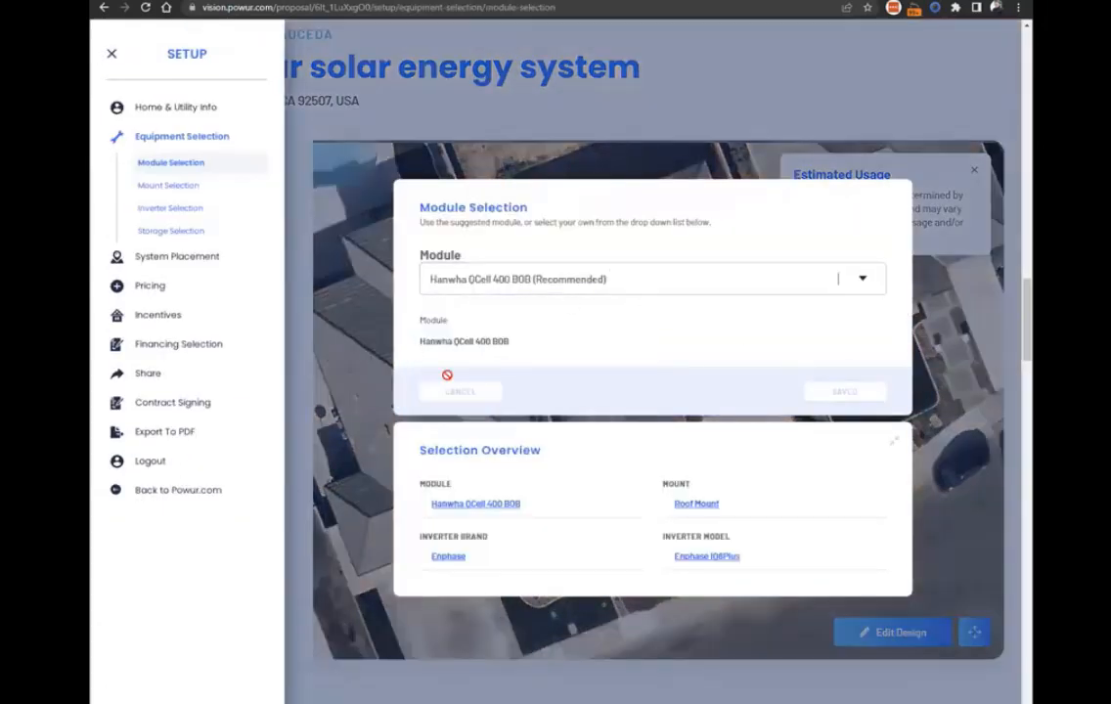
{"action": "left_click", "coordinate": [786, 90]}
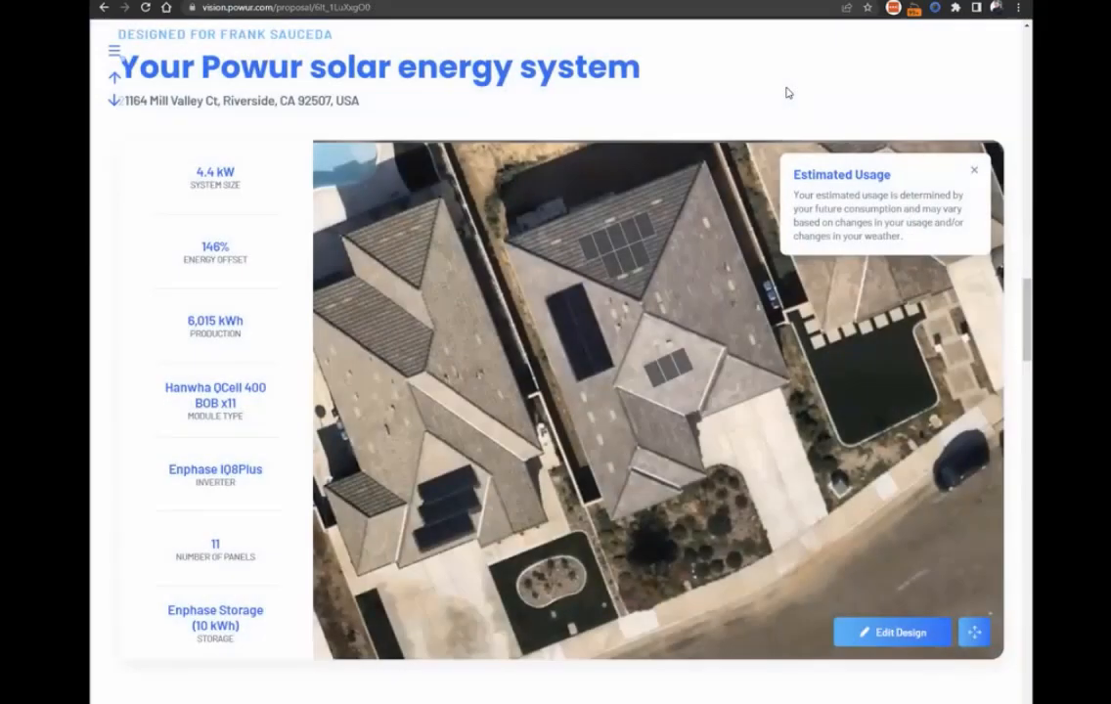
Change the inverter brand to SolarEdge with the ENERGY HUB INVERTER 3.8KW BATTERY ACCESS, W/ RGM model, and save the selection.
{"action": "left_click", "coordinate": [223, 474]}
{"action": "left_click", "coordinate": [489, 311]}
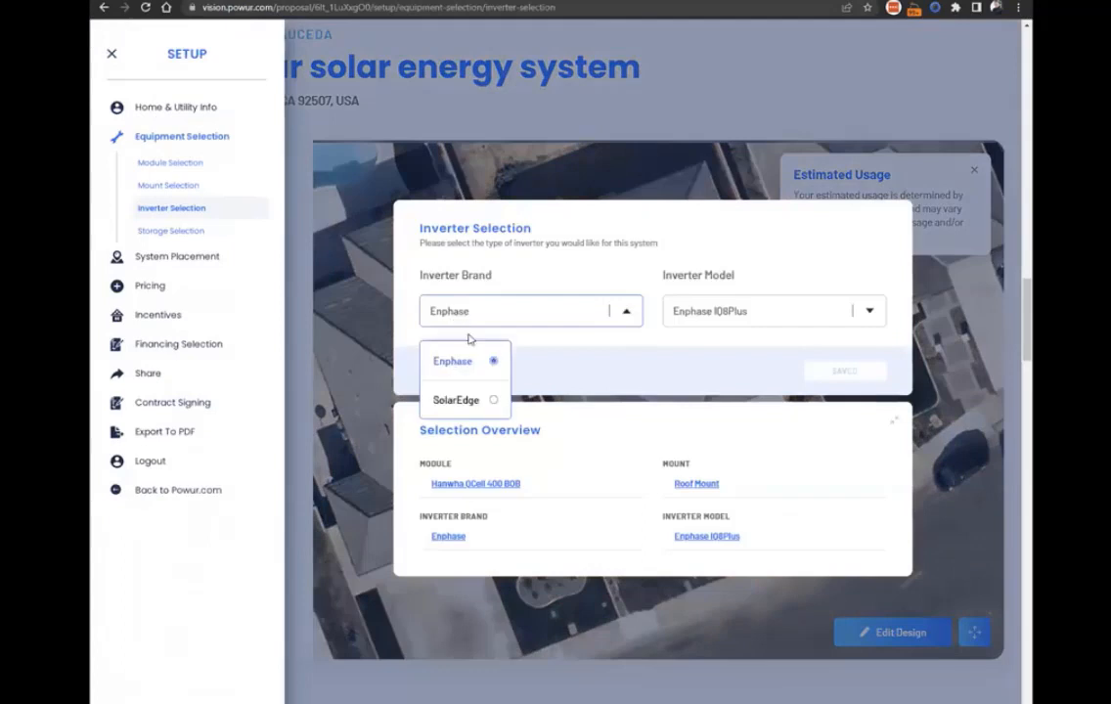
{"action": "left_click", "coordinate": [458, 401]}
{"action": "left_click", "coordinate": [741, 283]}
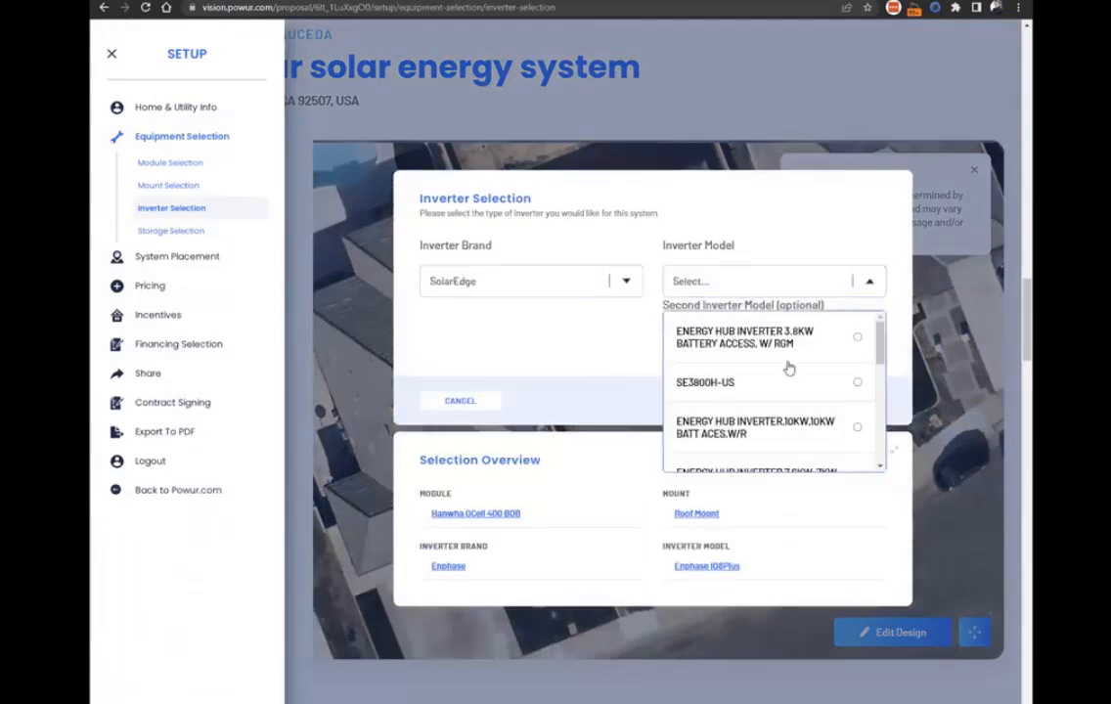
{"action": "left_click", "coordinate": [756, 337]}
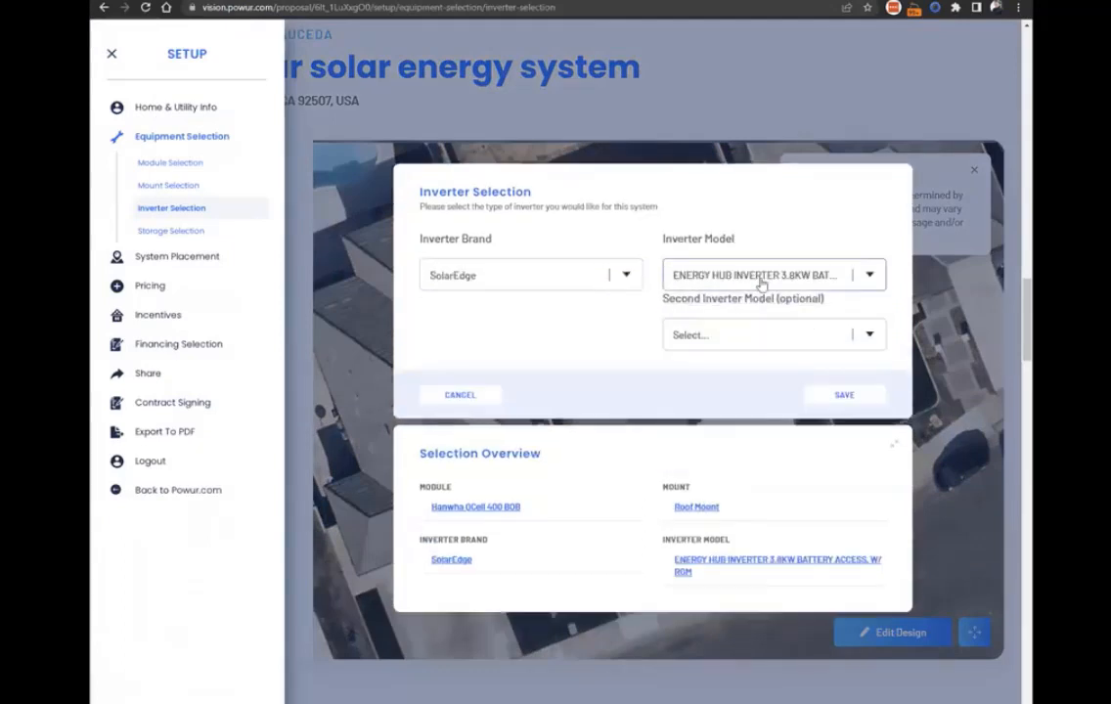
{"action": "left_click", "coordinate": [827, 396]}
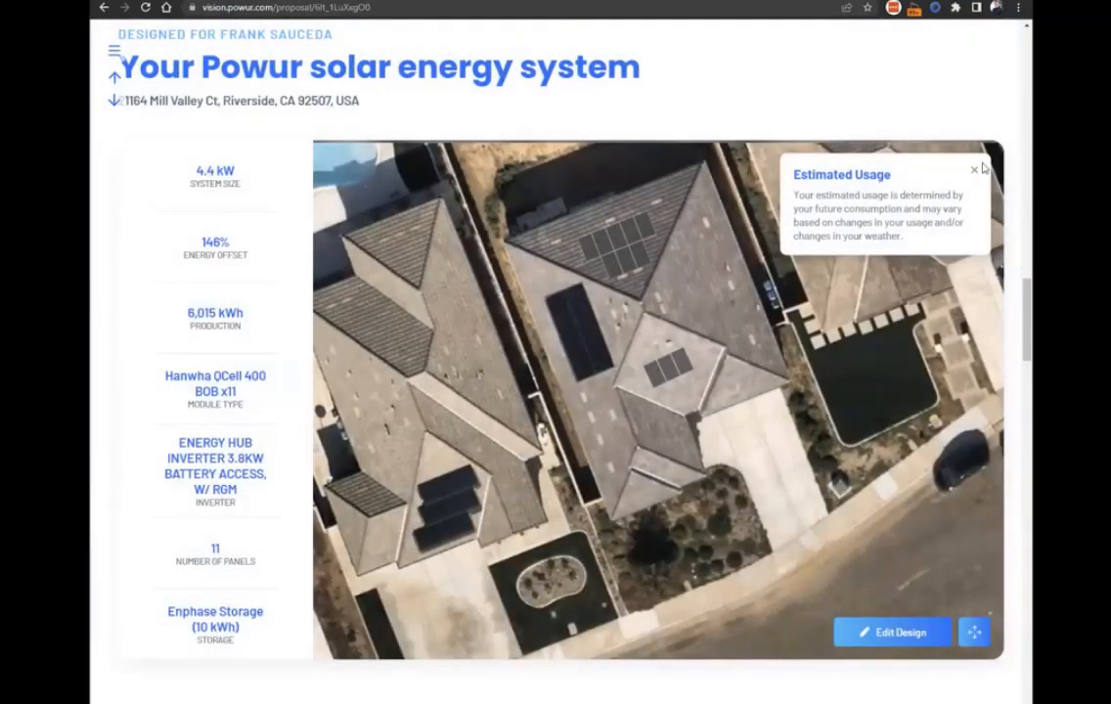
Activate two more panels on the small roof section beside the driveway in the design, and return to the proposal.
{"action": "left_click", "coordinate": [977, 175]}
{"action": "left_click", "coordinate": [893, 631]}
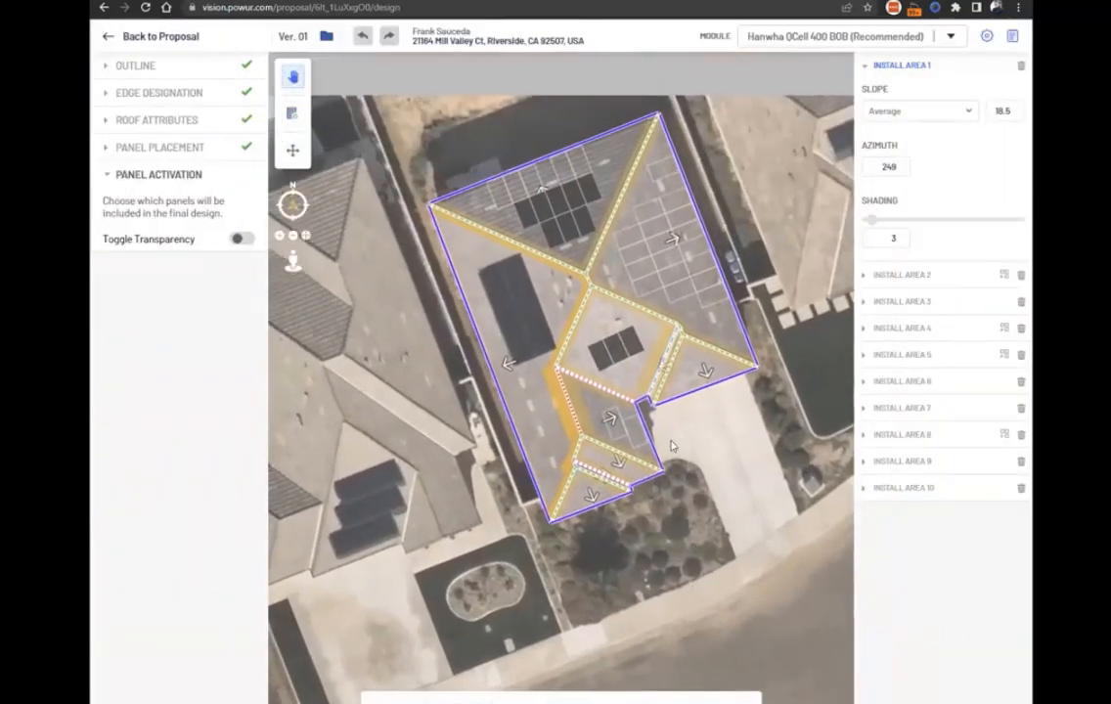
{"action": "left_click", "coordinate": [613, 428]}
{"action": "left_click", "coordinate": [638, 436]}
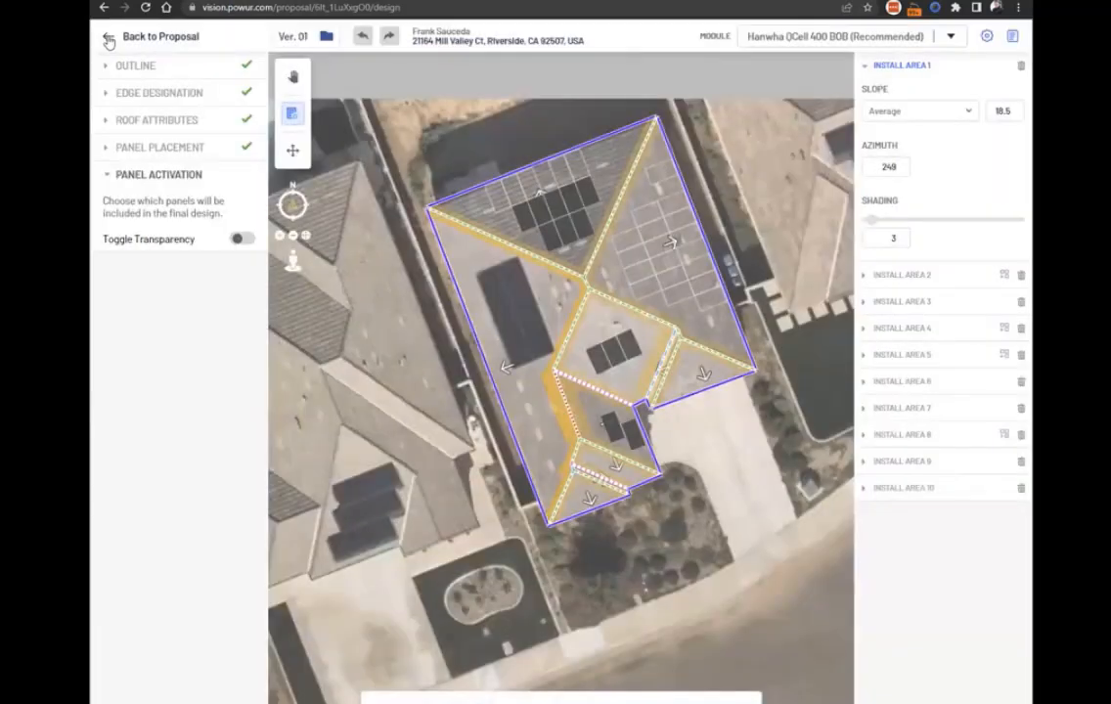
{"action": "left_click", "coordinate": [108, 38]}
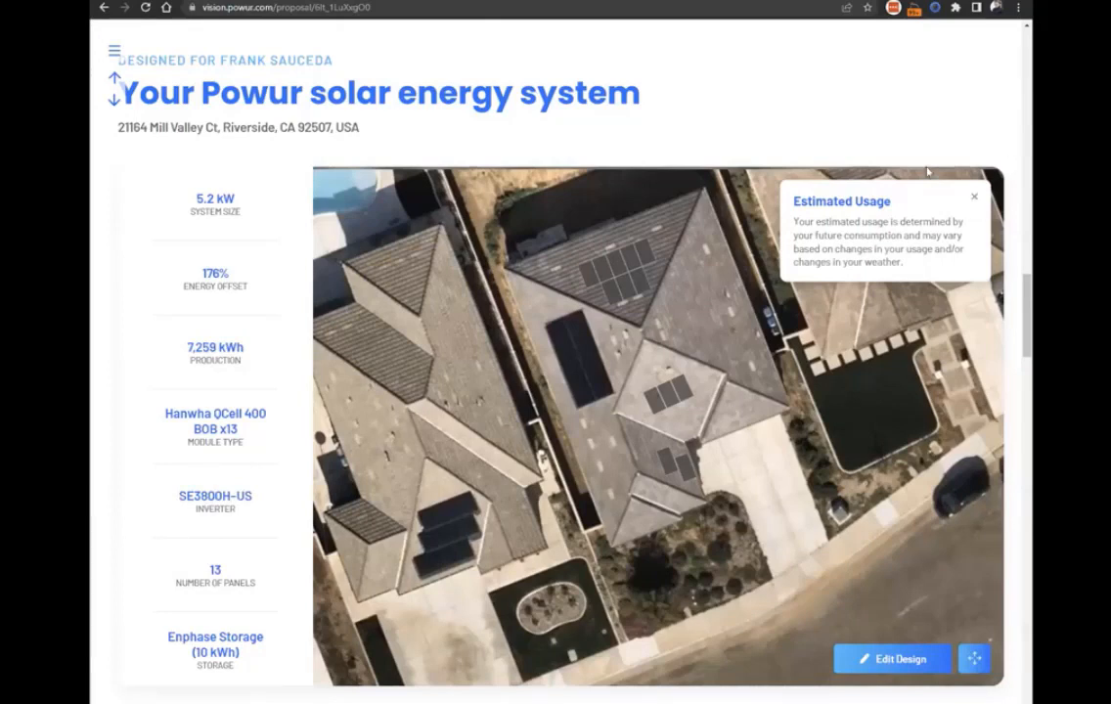
Dismiss the Estimated Usage note, change the battery storage to SolarEdge Energy Bank Battery, and save it.
{"action": "left_click", "coordinate": [974, 197]}
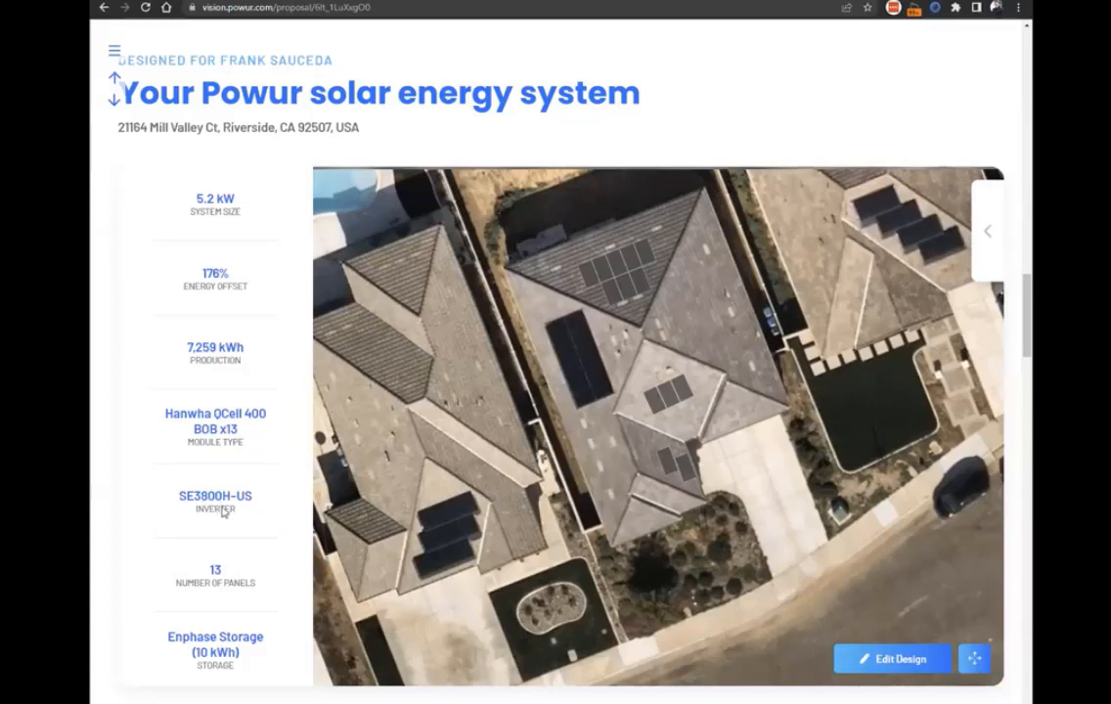
{"action": "left_click", "coordinate": [111, 56]}
{"action": "left_click_drag", "start_coordinate": [167, 637], "coordinate": [253, 660]}
{"action": "left_click", "coordinate": [254, 658]}
{"action": "left_click", "coordinate": [112, 53]}
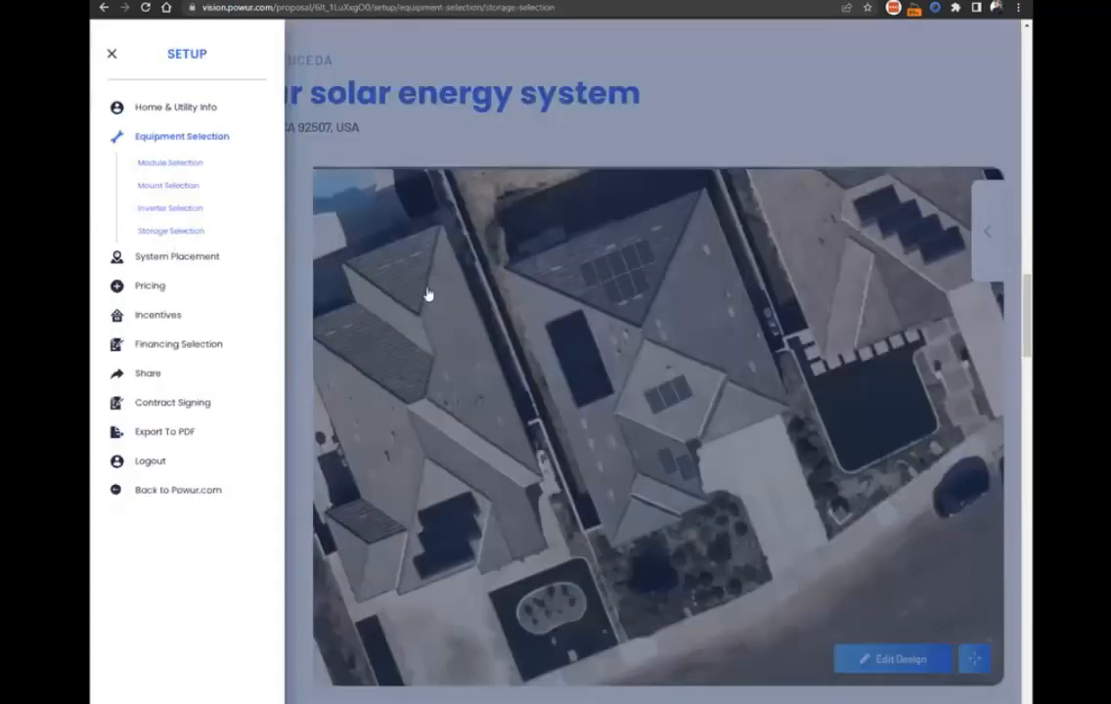
{"action": "left_click", "coordinate": [543, 310]}
{"action": "left_click", "coordinate": [496, 396]}
{"action": "left_click", "coordinate": [847, 372]}
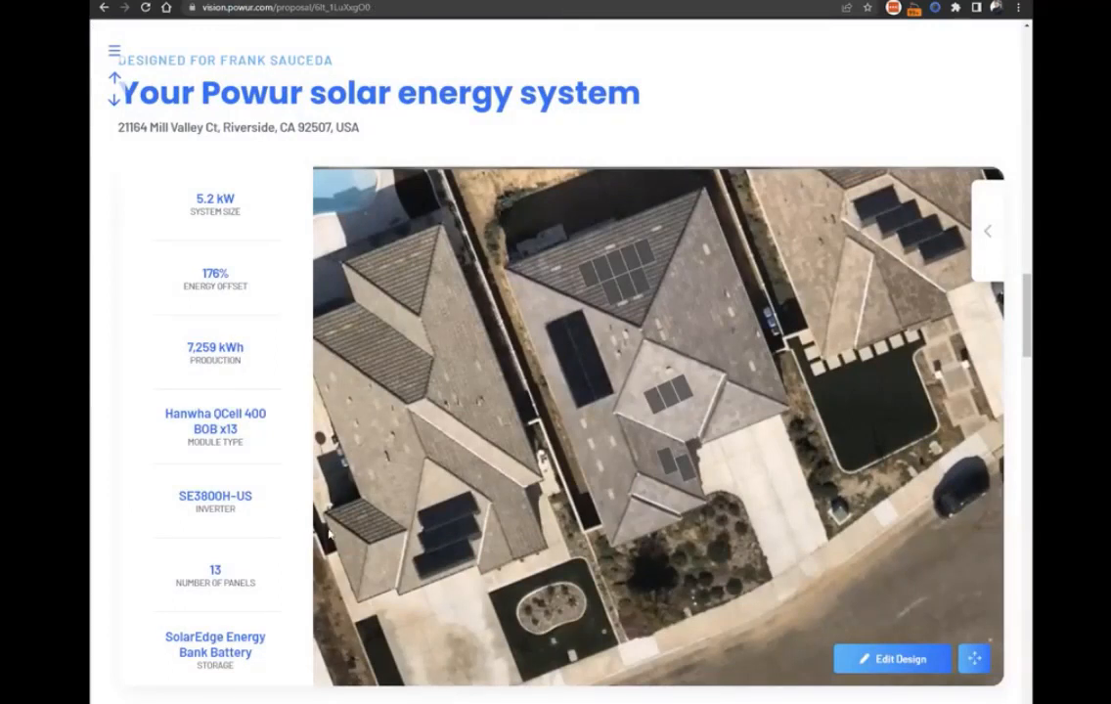
Set the SolarEdge inverter model to ENERGY HUB INVERTER 3.8KW BATTERY ACCESS, W/ RGM and save it.
{"action": "left_click", "coordinate": [219, 501]}
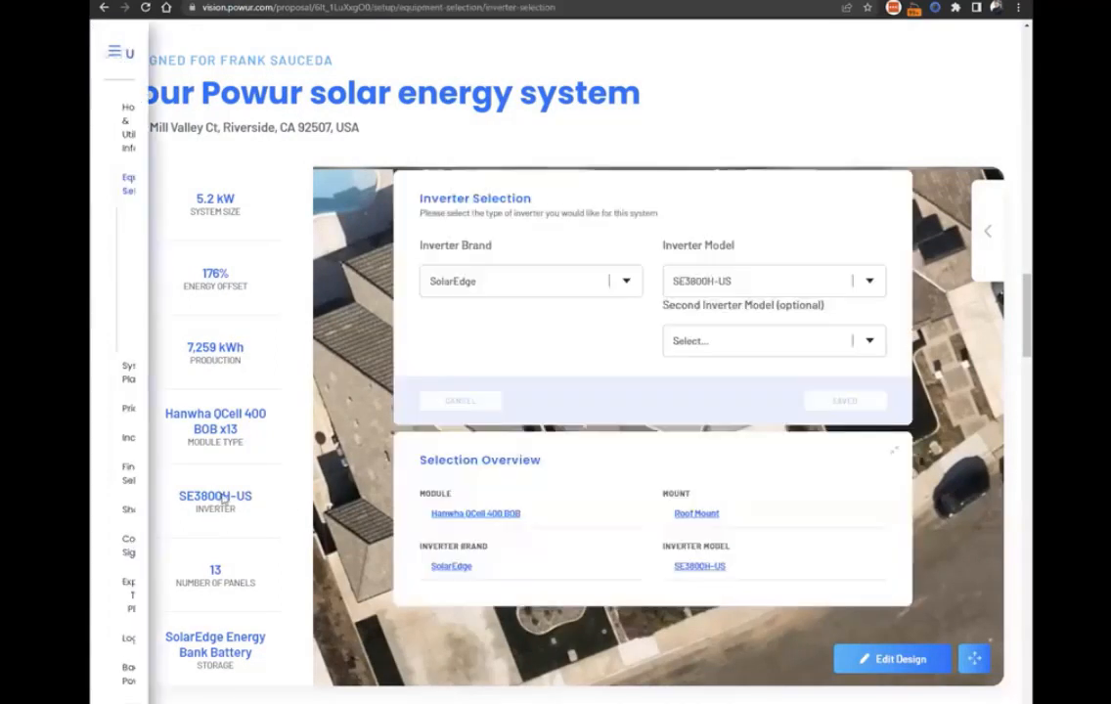
{"action": "left_click", "coordinate": [705, 283]}
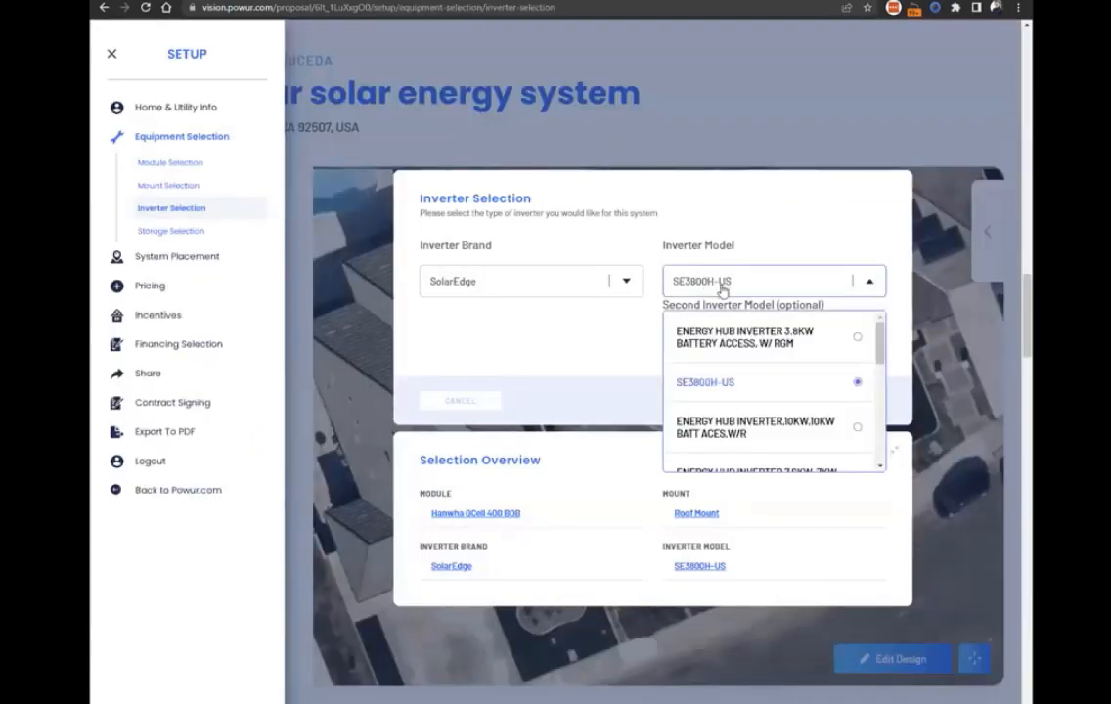
{"action": "left_click", "coordinate": [723, 205]}
{"action": "left_click", "coordinate": [761, 282]}
{"action": "left_click", "coordinate": [747, 339]}
{"action": "left_click", "coordinate": [845, 395]}
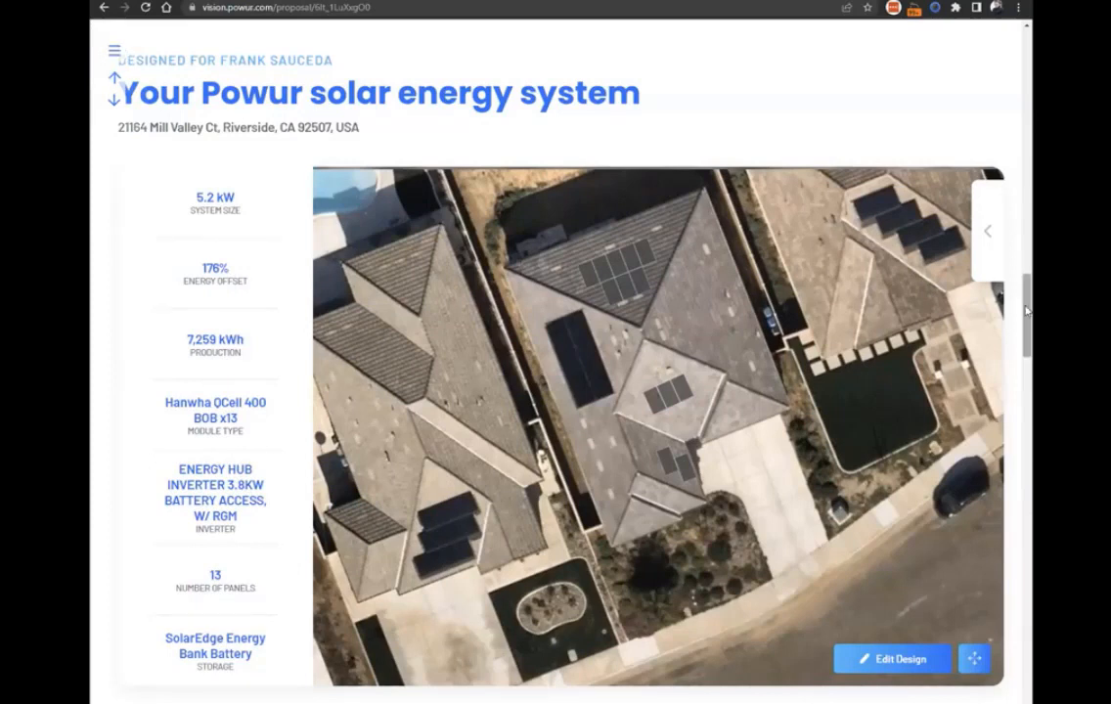
Set the SolarEdge inverter model of the solar energy system to SE3800H-US and save the change.
{"action": "scroll", "coordinate": [1017, 57], "scroll_direction": "up", "scroll_amount": 1}
{"action": "scroll", "coordinate": [1017, 56], "scroll_direction": "up", "scroll_amount": 15}
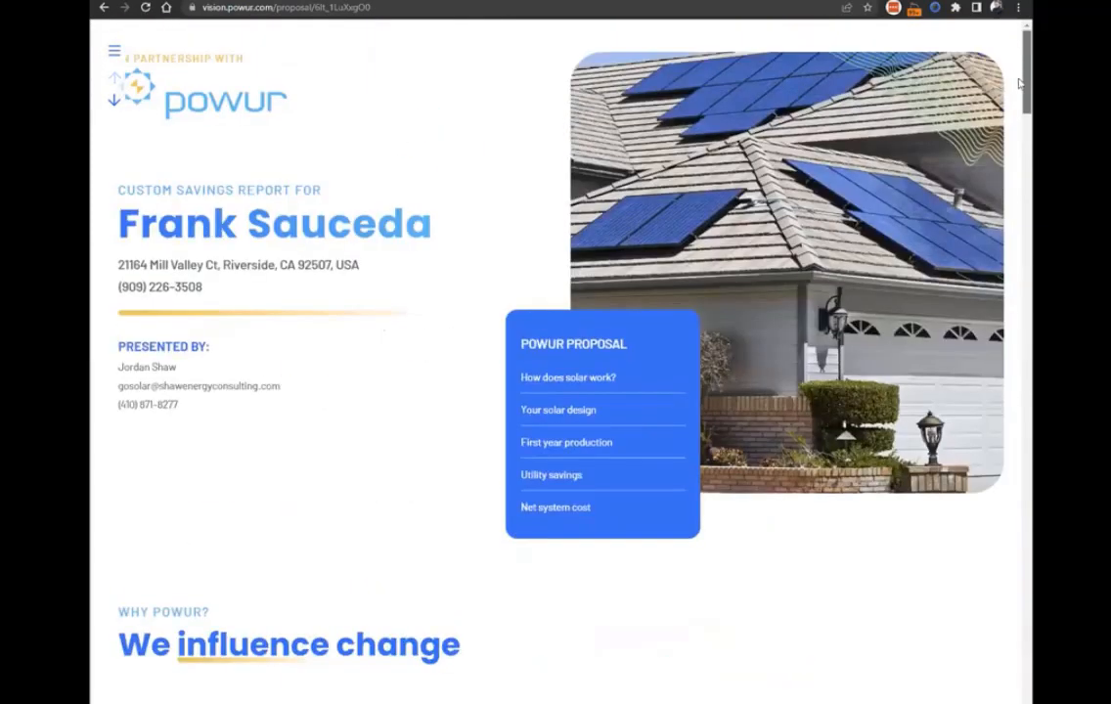
{"action": "scroll", "coordinate": [1024, 248], "scroll_direction": "down", "scroll_amount": 1}
{"action": "scroll", "coordinate": [1024, 248], "scroll_direction": "down", "scroll_amount": 15}
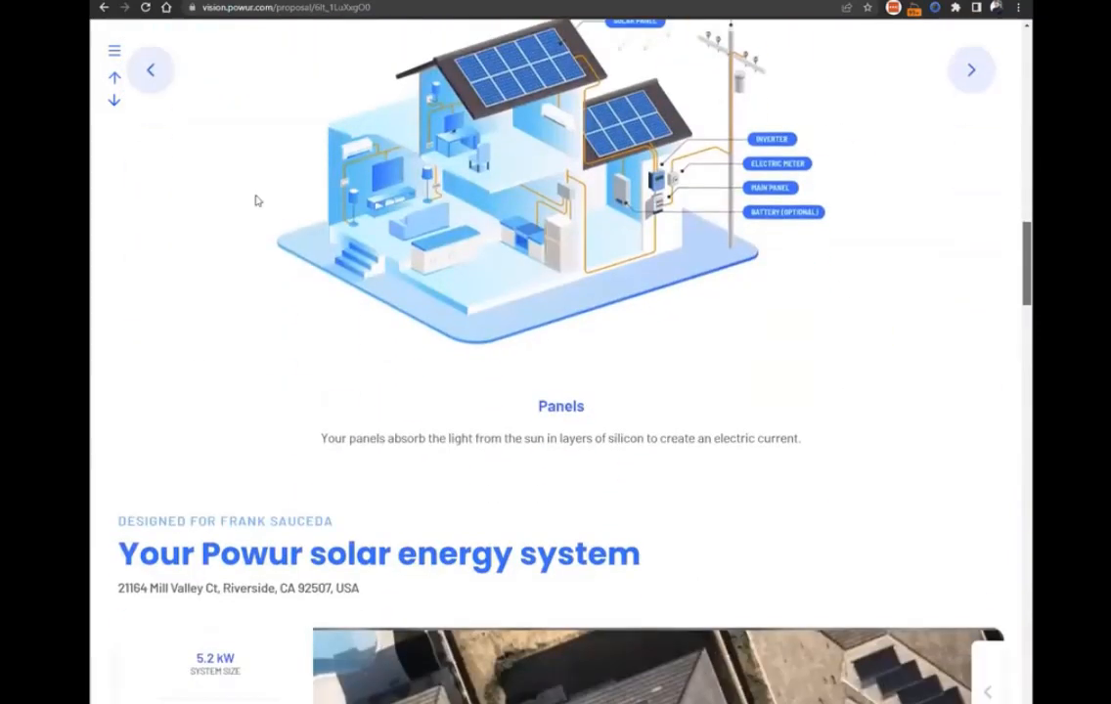
{"action": "scroll", "coordinate": [225, 393], "scroll_direction": "down", "scroll_amount": 4}
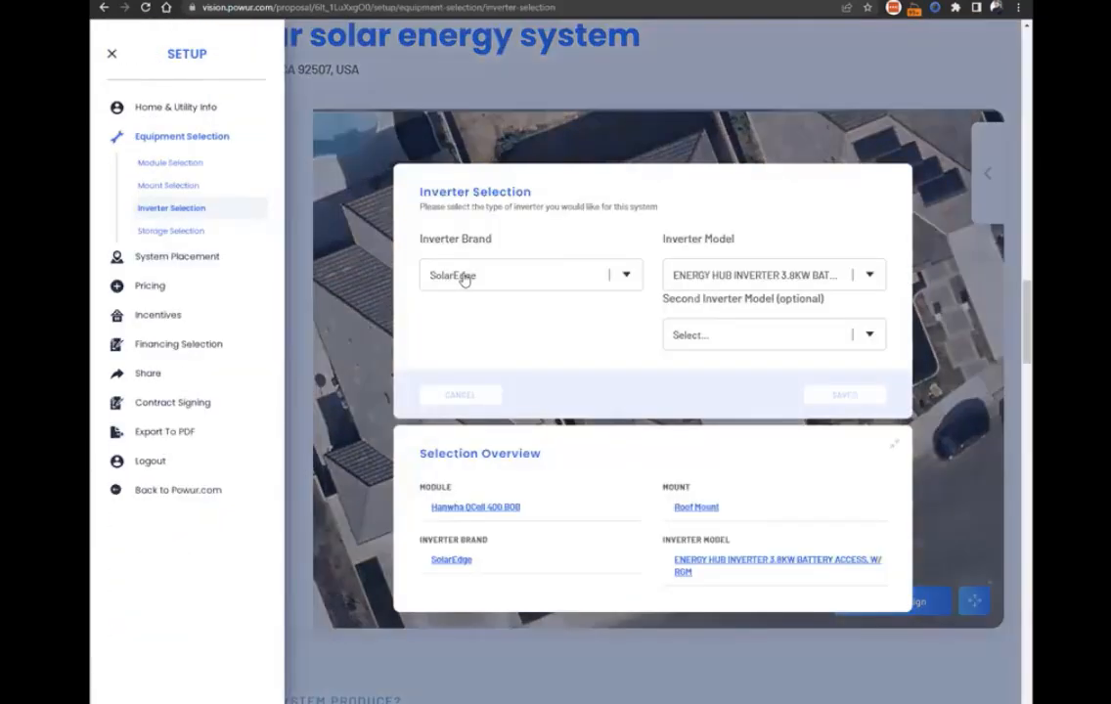
{"action": "left_click", "coordinate": [464, 278]}
{"action": "left_click", "coordinate": [454, 364]}
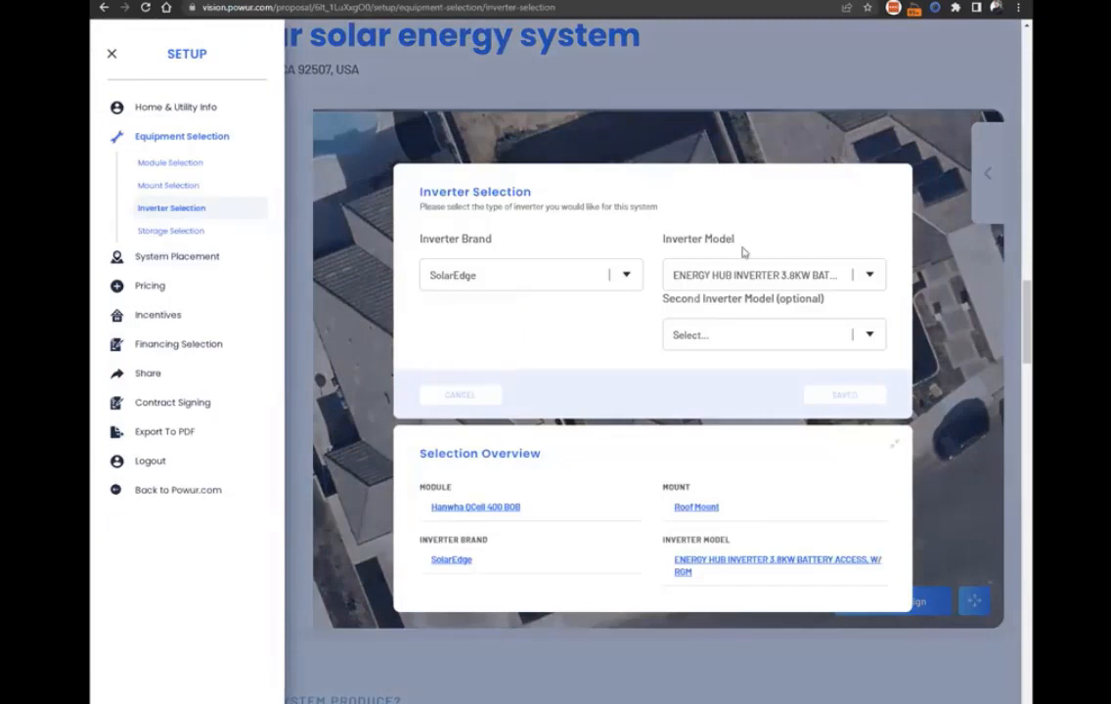
{"action": "left_click", "coordinate": [771, 279]}
{"action": "left_click", "coordinate": [748, 374]}
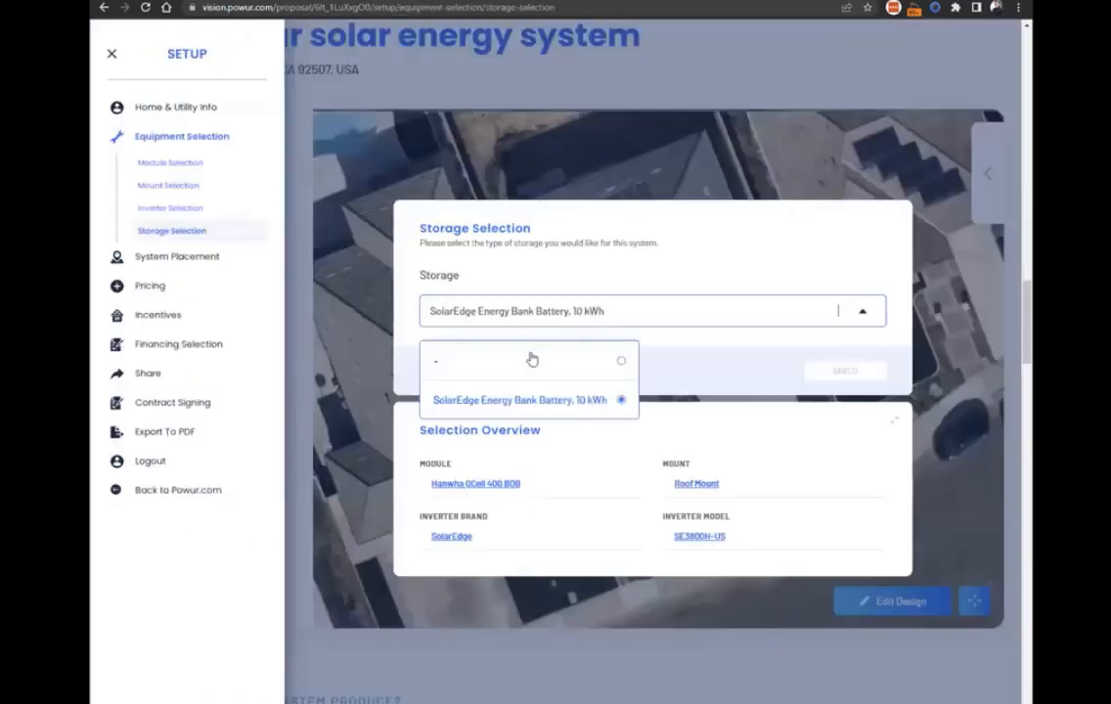
Deactivate the panels on the north-facing and small driveway-side roof sections and activate a column on the east-facing section.
{"action": "left_click", "coordinate": [528, 357]}
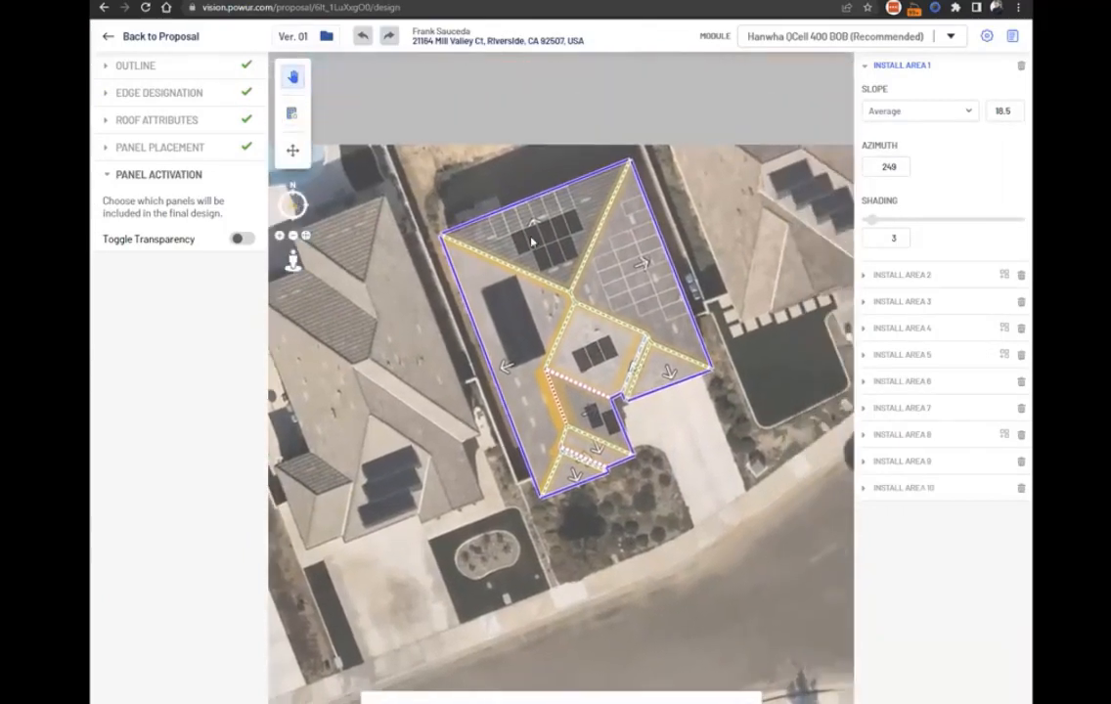
{"action": "scroll", "coordinate": [541, 242], "scroll_direction": "up", "scroll_amount": 1}
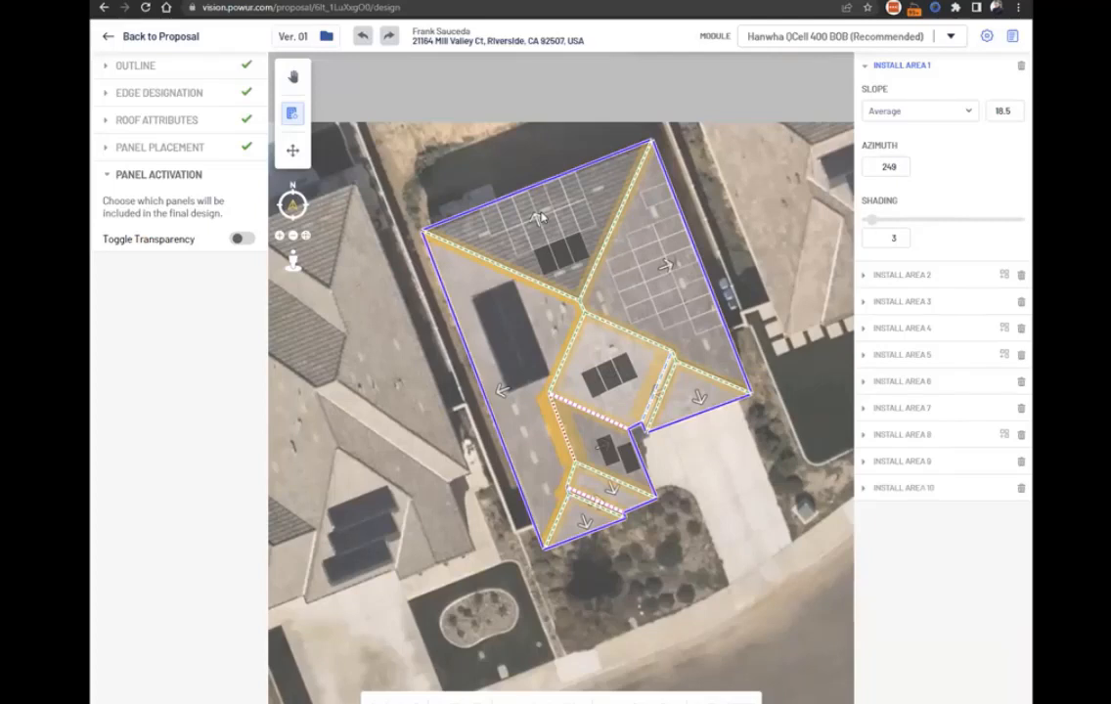
{"action": "left_click", "coordinate": [606, 451]}
{"action": "left_click", "coordinate": [626, 269]}
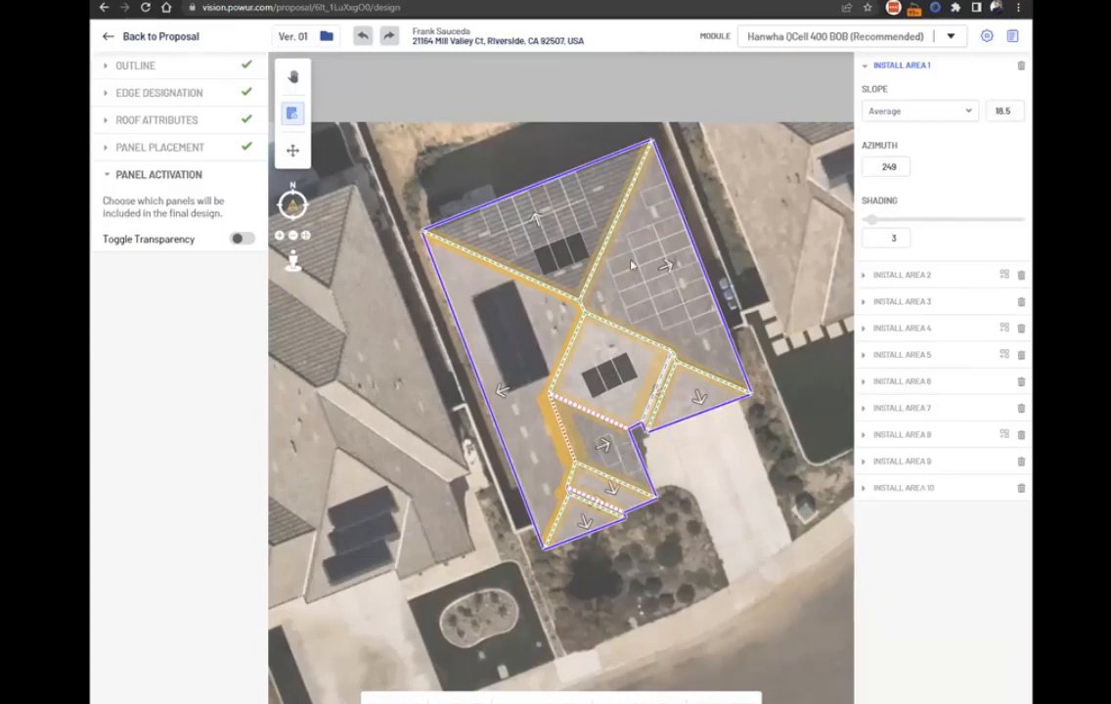
{"action": "left_click", "coordinate": [641, 309]}
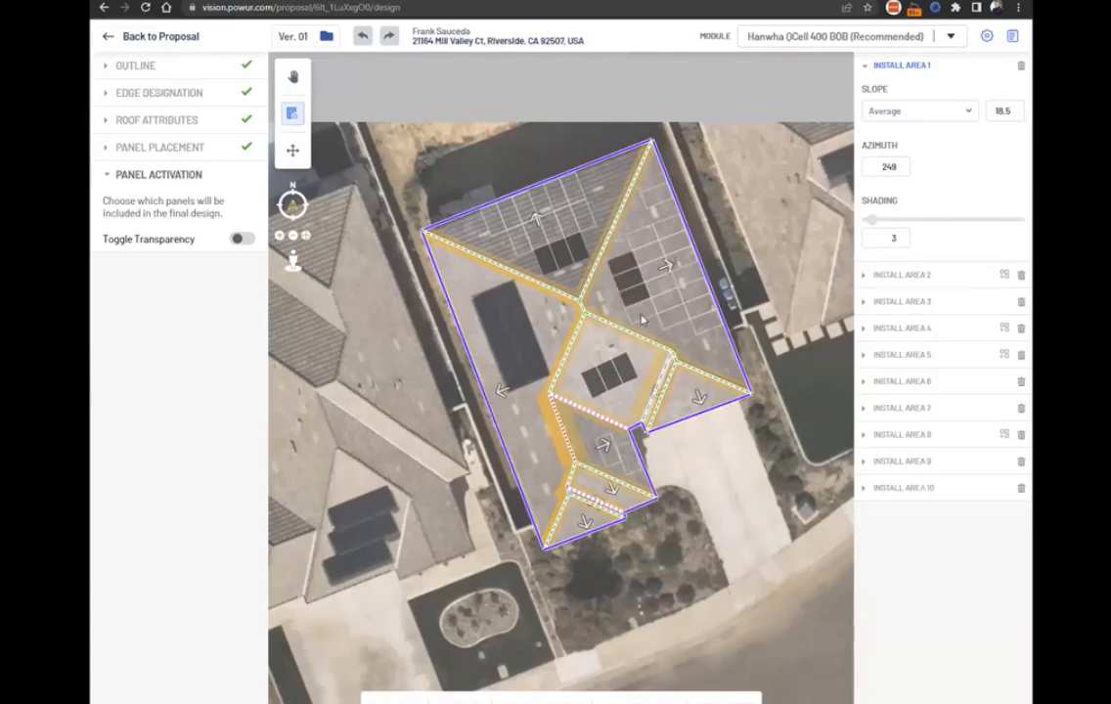
{"action": "left_click", "coordinate": [579, 262]}
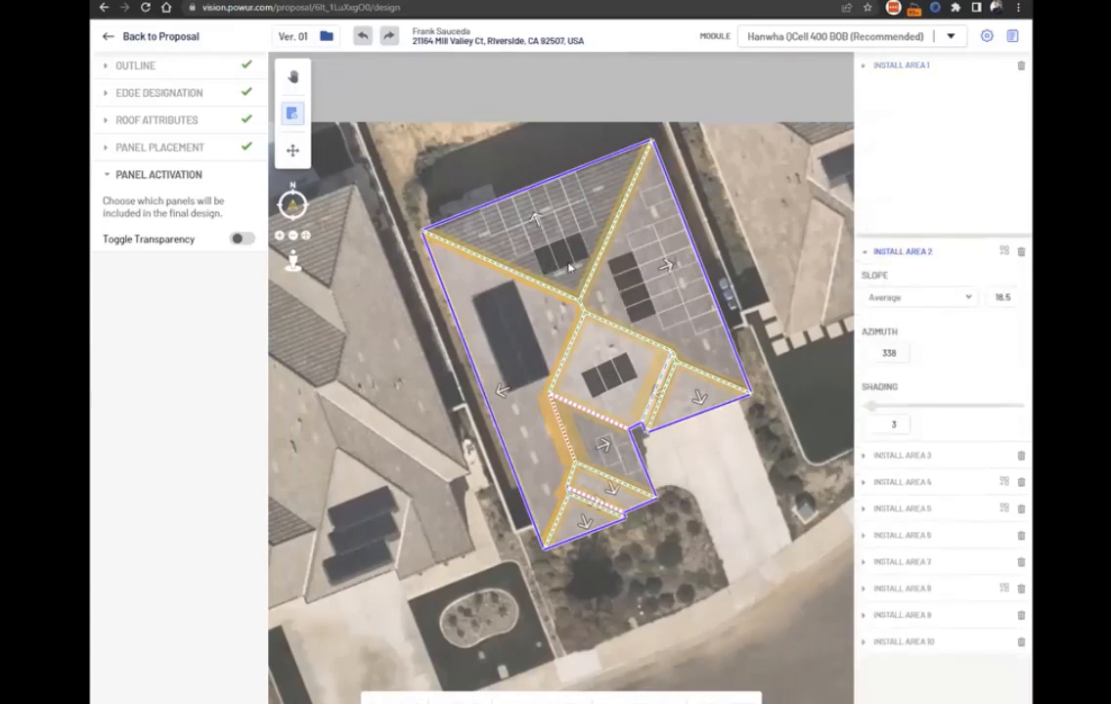
{"action": "left_click", "coordinate": [578, 257]}
{"action": "left_click", "coordinate": [545, 259]}
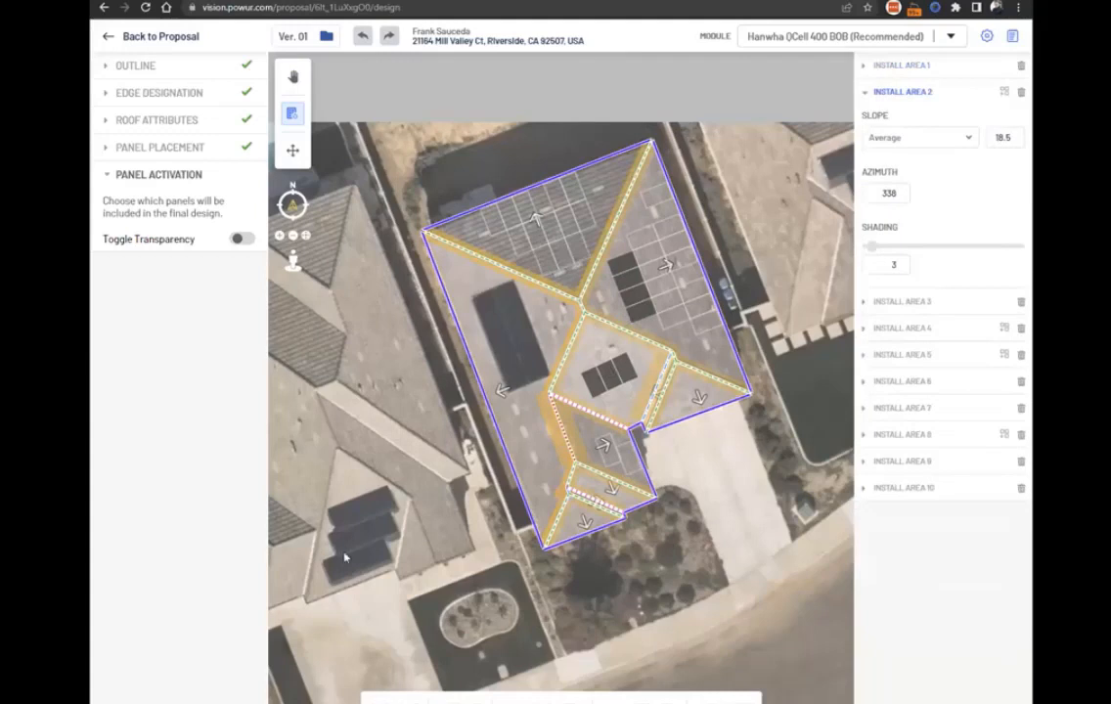
Add a second column of active panels on the east-facing roof section, leave six active there, and return to the proposal.
{"action": "left_click", "coordinate": [648, 257]}
{"action": "left_click", "coordinate": [654, 272]}
{"action": "left_click", "coordinate": [661, 285]}
{"action": "left_click", "coordinate": [577, 699]}
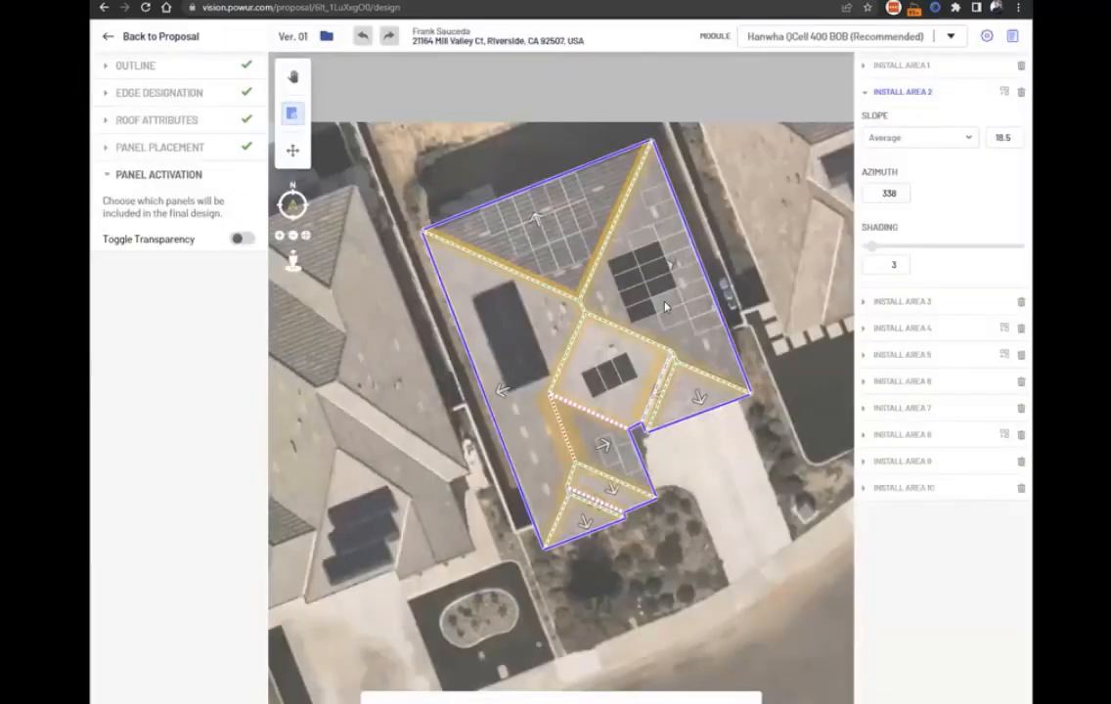
{"action": "left_click", "coordinate": [644, 310]}
{"action": "left_click", "coordinate": [106, 37]}
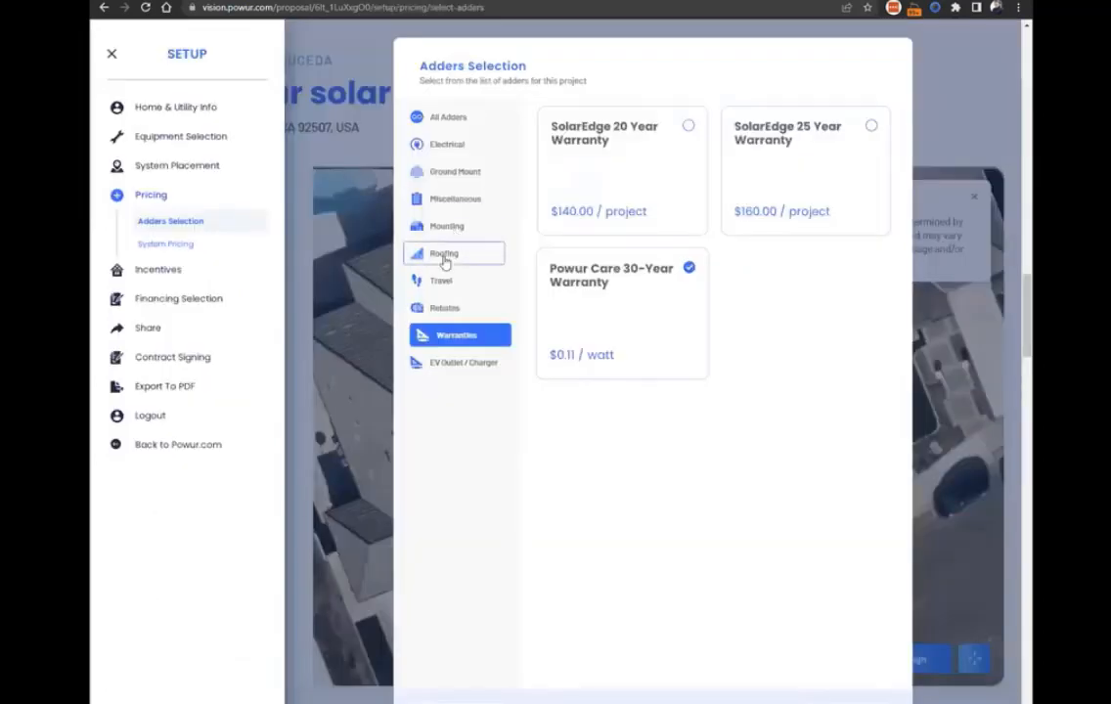
Review the roofing adders, and open a new roofing proposal request from the homeowner's project summary.
{"action": "left_click", "coordinate": [449, 253]}
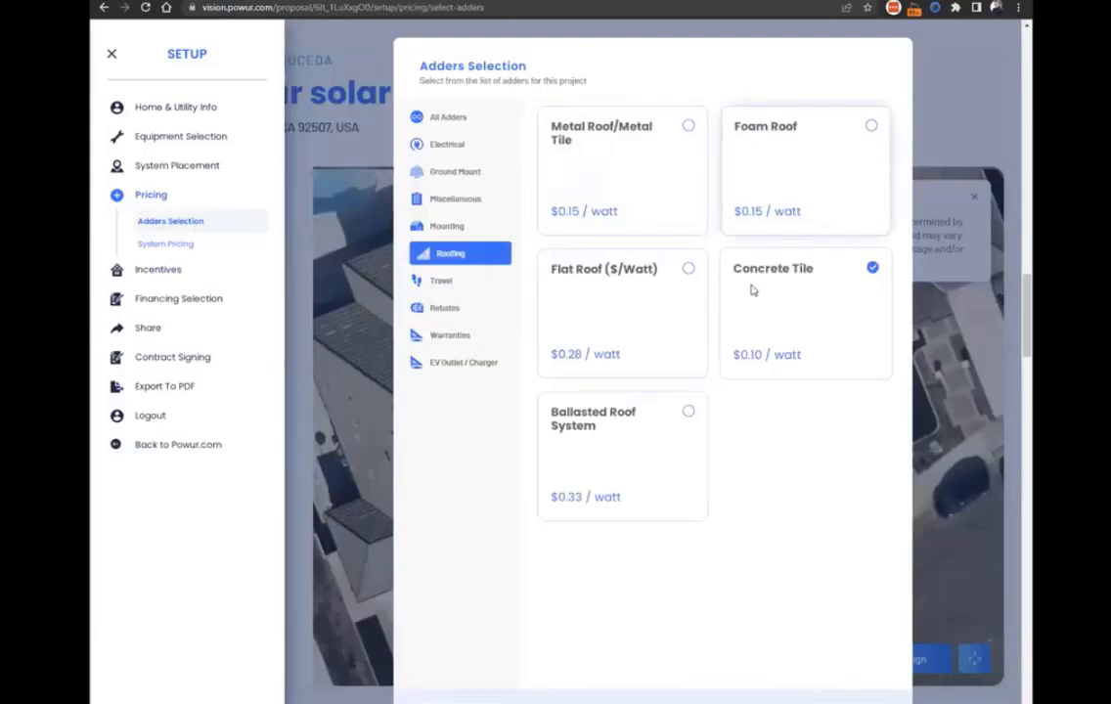
{"action": "left_click", "coordinate": [452, 310]}
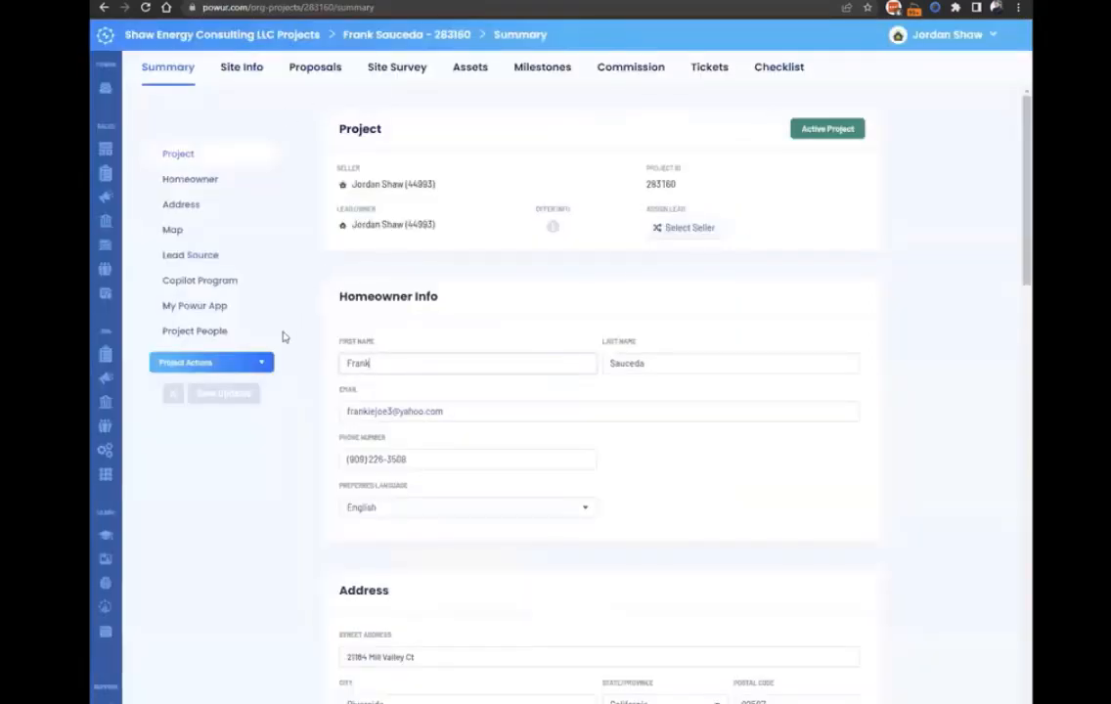
{"action": "left_click", "coordinate": [260, 364]}
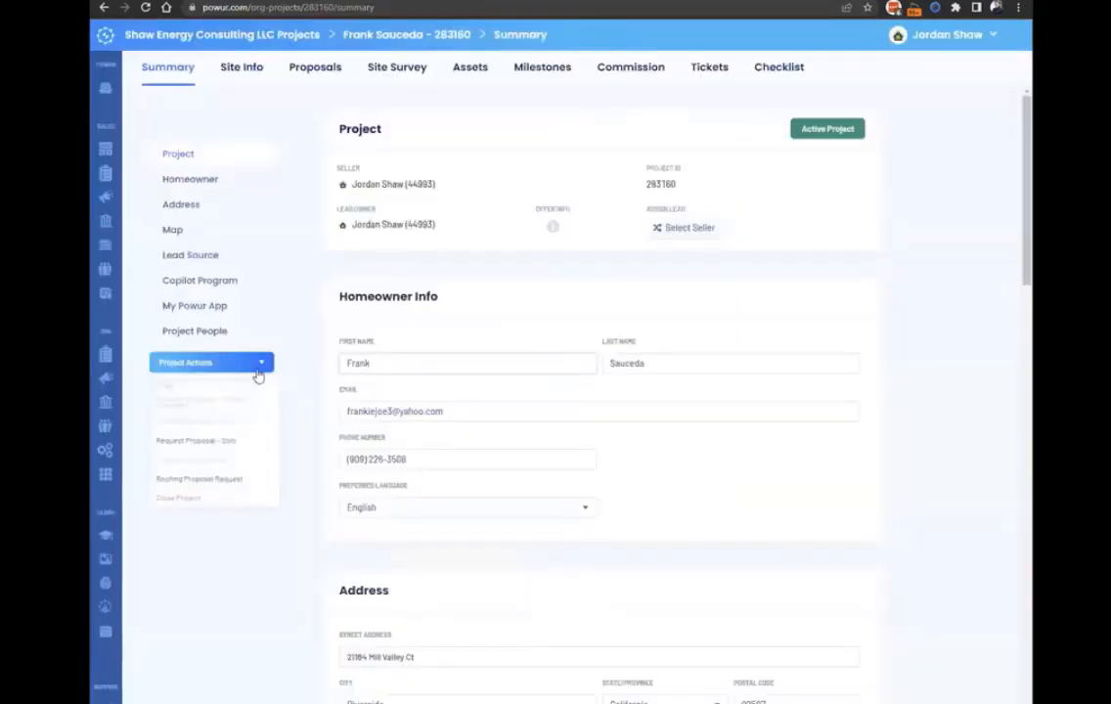
{"action": "left_click", "coordinate": [236, 485]}
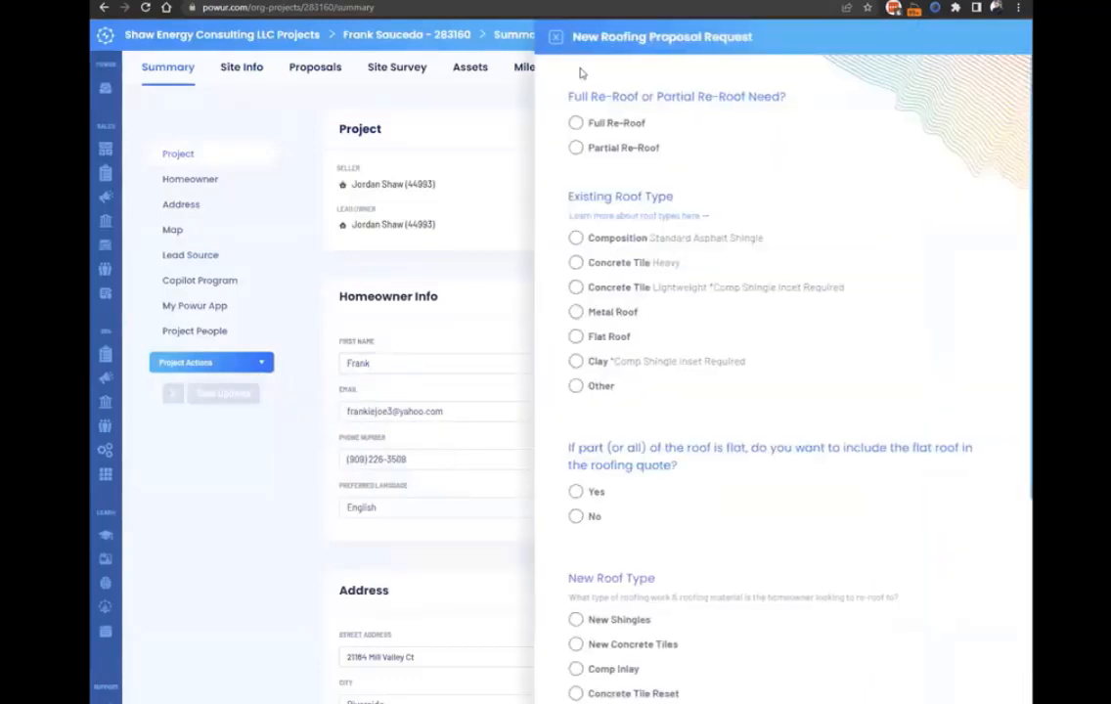
Review the roofing proposal request form, from the re-roof need and roof types to the notes for the roofing team.
{"action": "scroll", "coordinate": [631, 223], "scroll_direction": "down", "scroll_amount": 1}
{"action": "scroll", "coordinate": [650, 389], "scroll_direction": "down", "scroll_amount": 5}
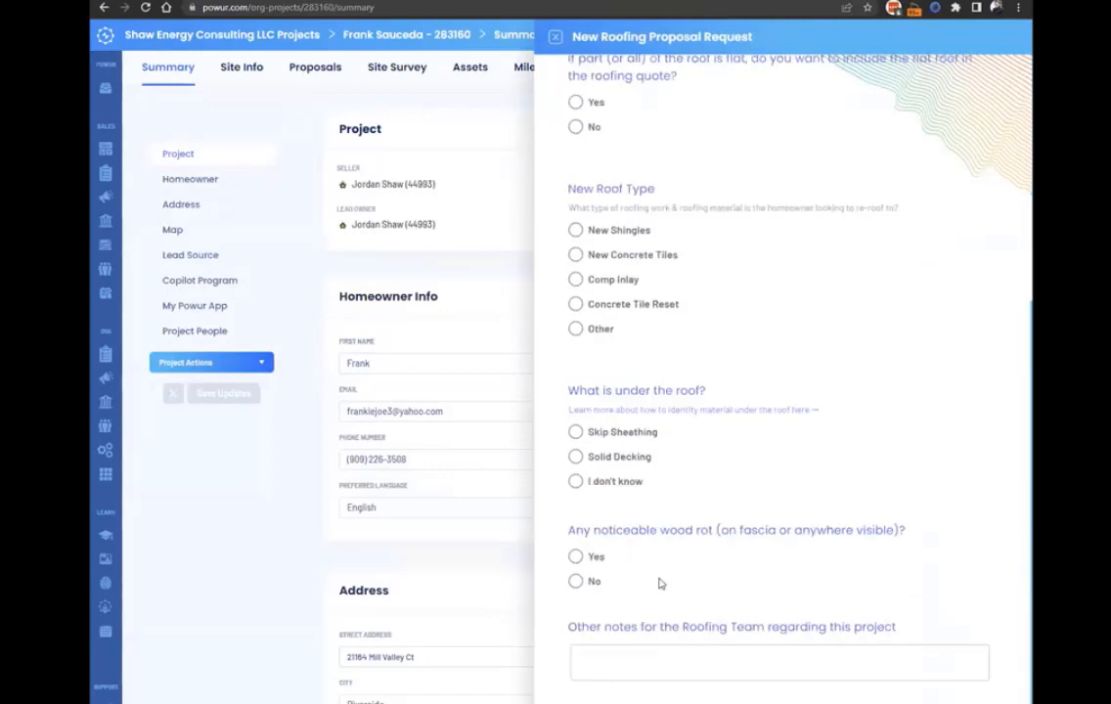
{"action": "scroll", "coordinate": [743, 528], "scroll_direction": "up", "scroll_amount": 6}
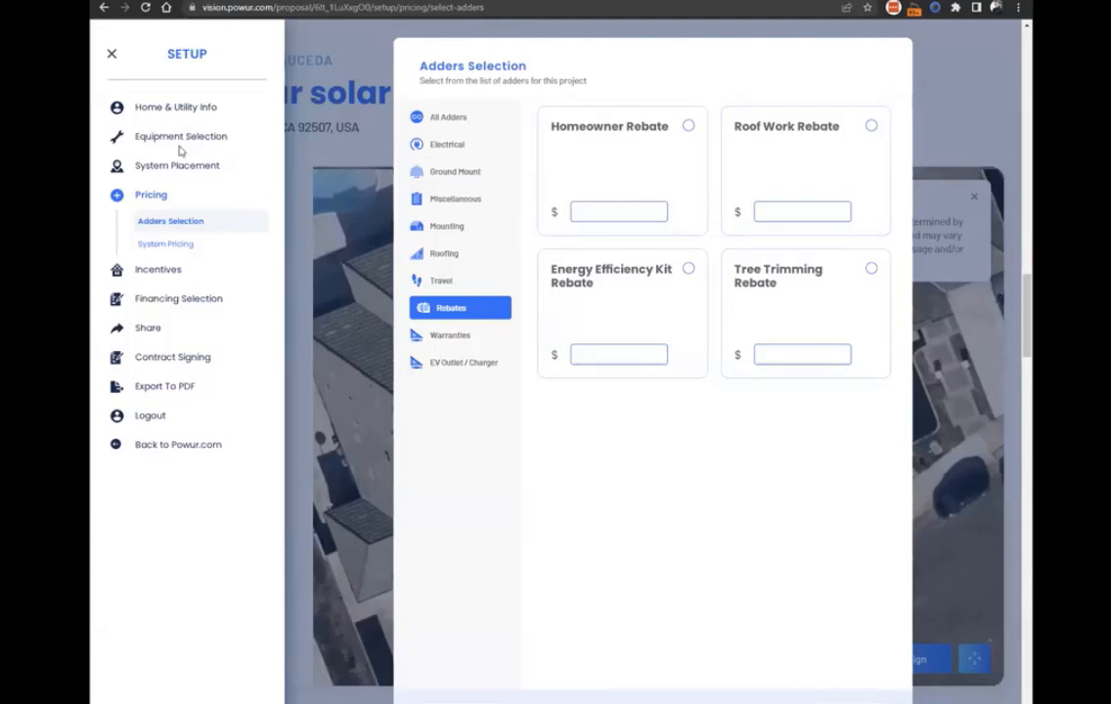
Check the mounting adders, replace a trial Flat Roof adder with the Concrete Tile roofing adder, and view the electrical adders.
{"action": "left_click", "coordinate": [441, 230]}
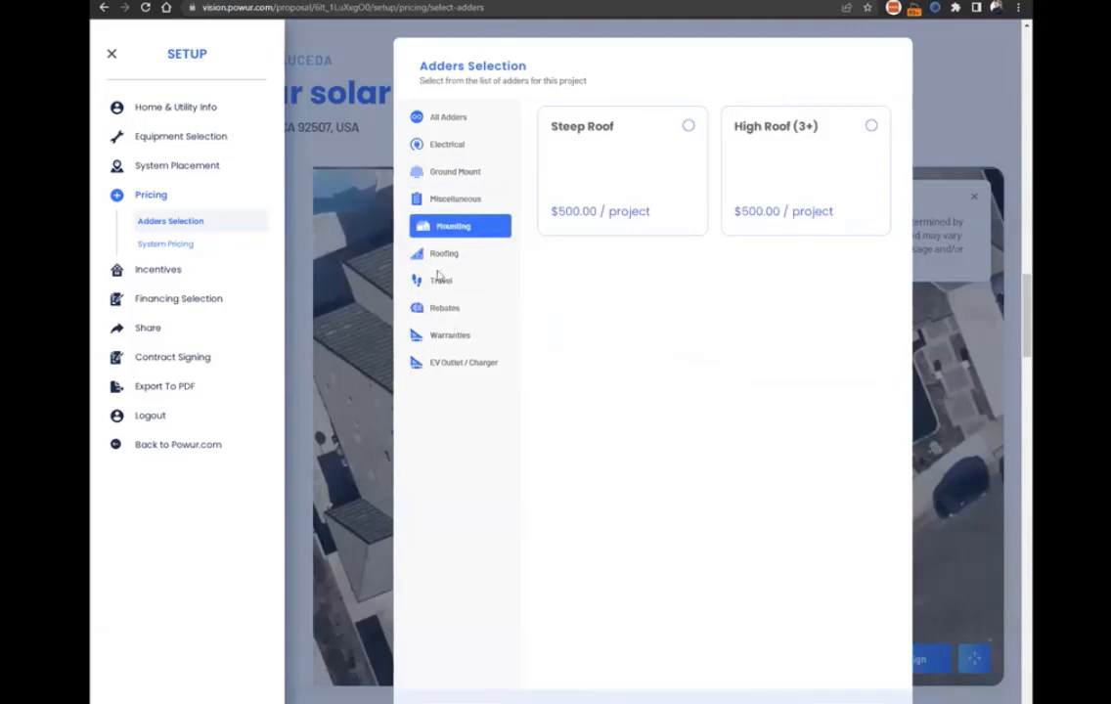
{"action": "left_click", "coordinate": [473, 253]}
{"action": "left_click", "coordinate": [679, 299]}
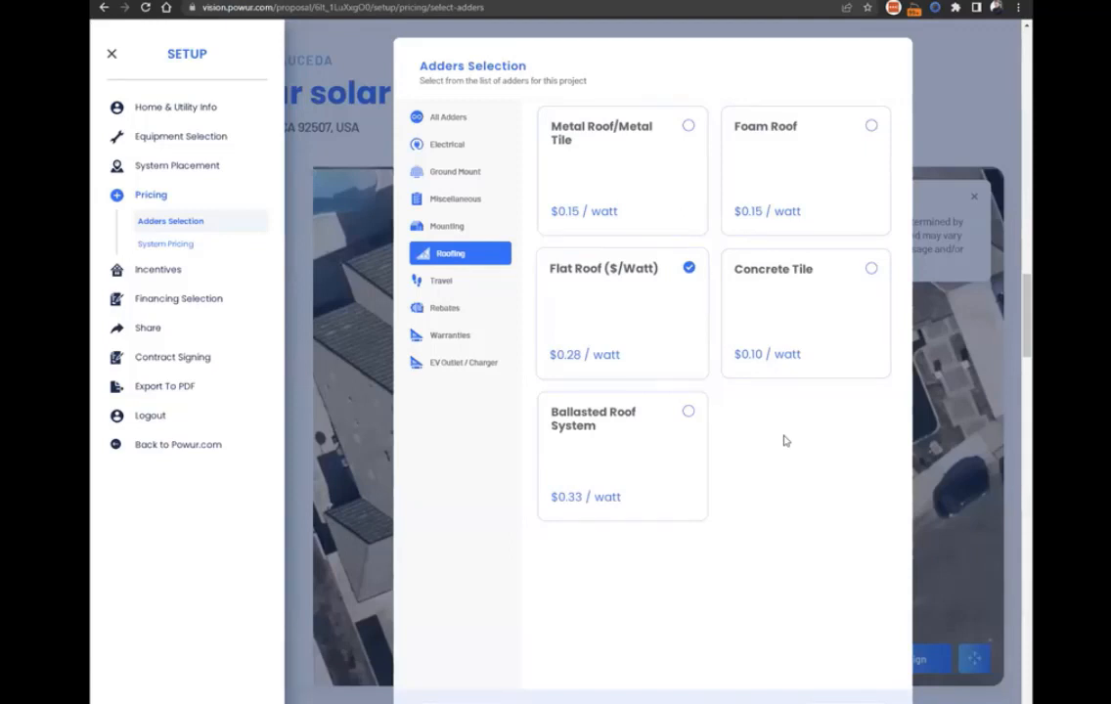
{"action": "left_click", "coordinate": [702, 296]}
{"action": "left_click", "coordinate": [793, 287]}
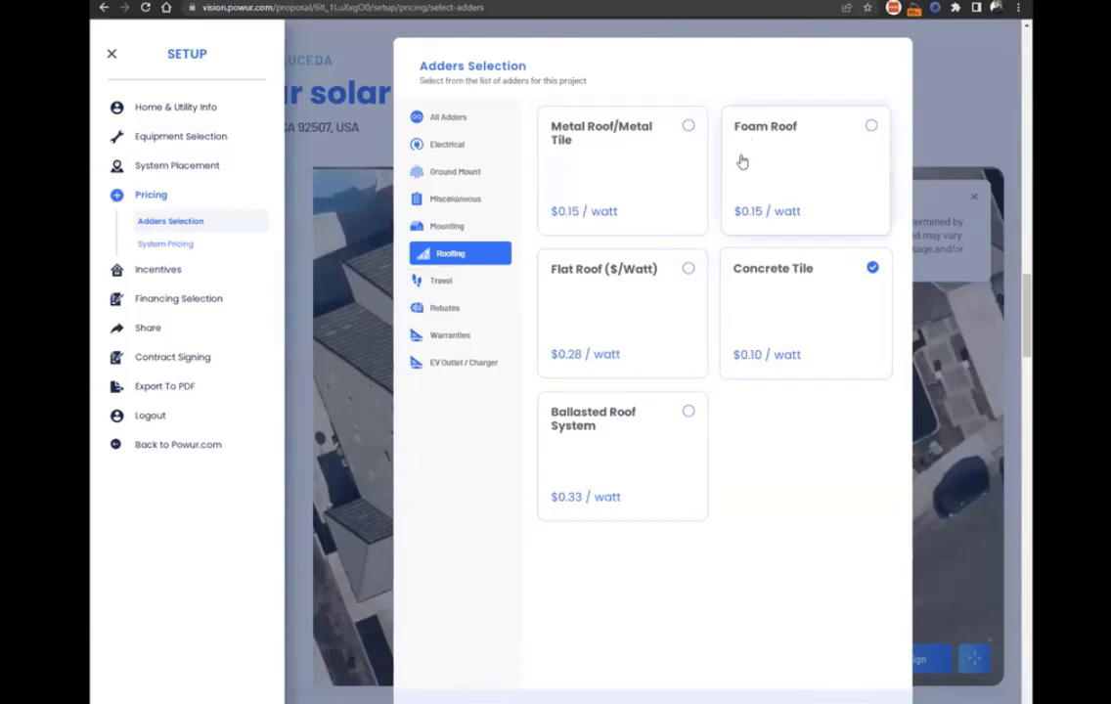
{"action": "left_click", "coordinate": [447, 144]}
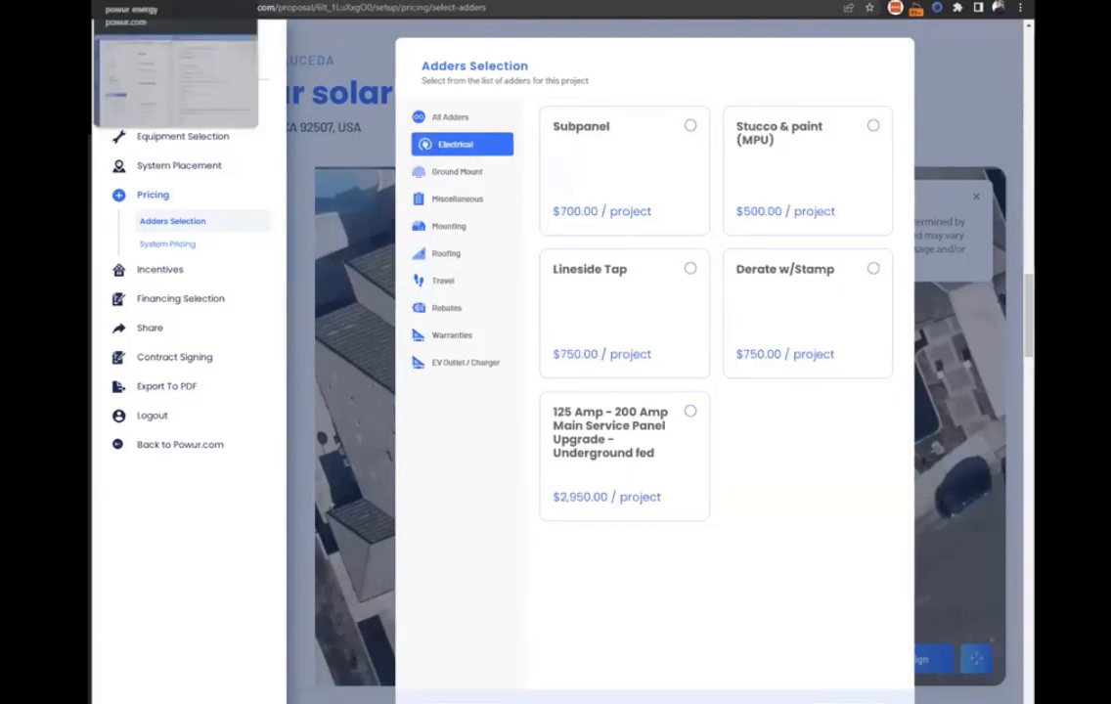
Switch to the other homeowner's project and set its annual consumption in the site info to 4000 kWh.
{"action": "left_click", "coordinate": [137, 1]}
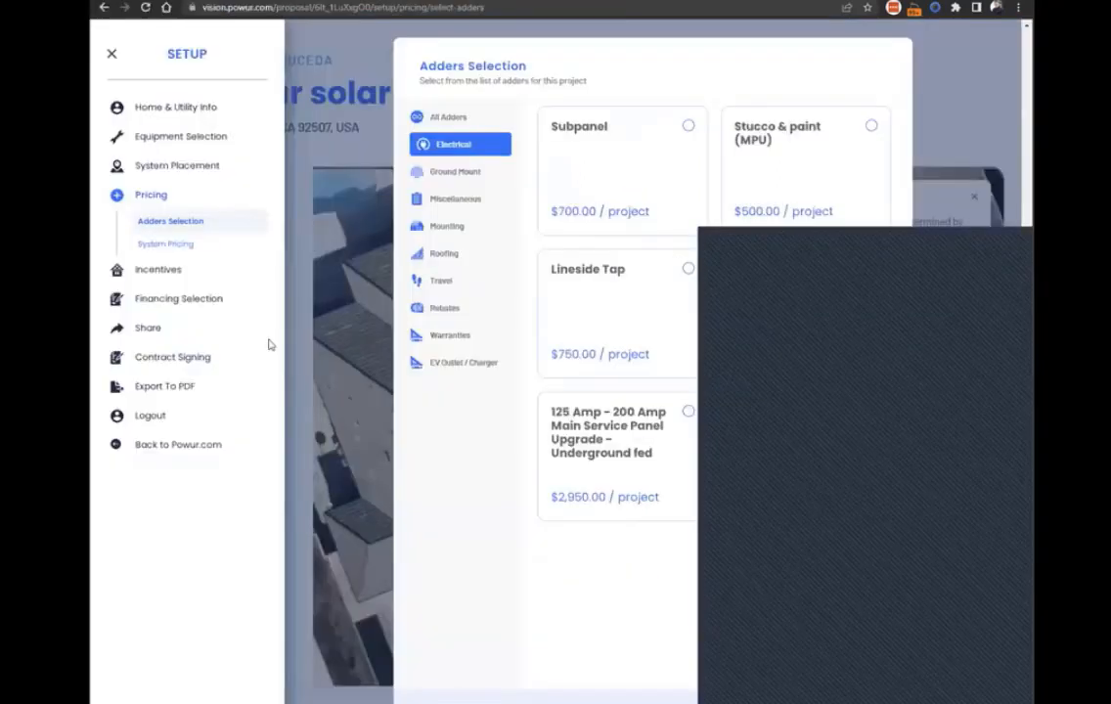
{"action": "key", "text": "alt+Tab"}
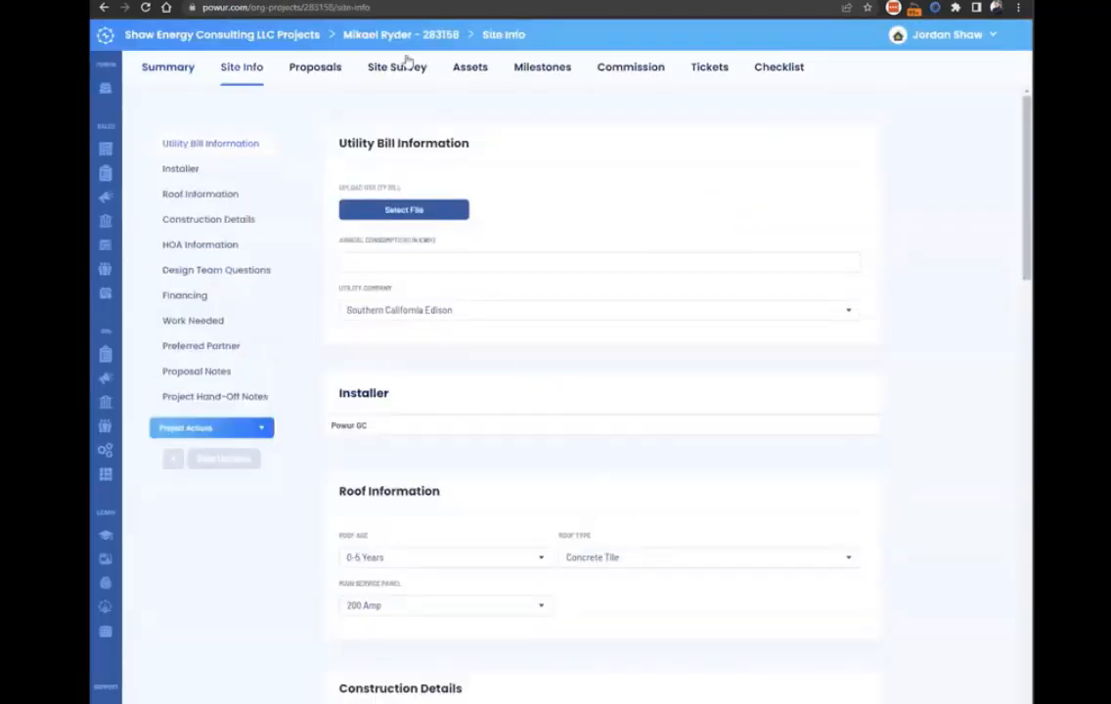
{"action": "left_click", "coordinate": [470, 69]}
{"action": "left_click", "coordinate": [165, 66]}
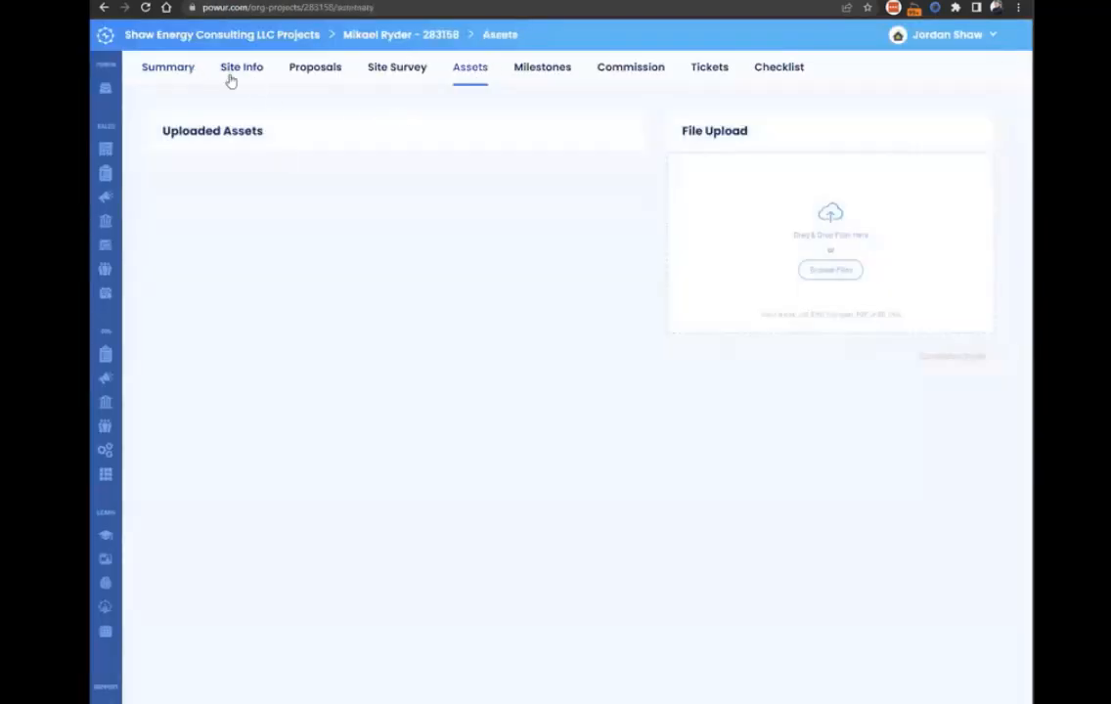
{"action": "left_click", "coordinate": [245, 75]}
{"action": "left_click", "coordinate": [401, 259]}
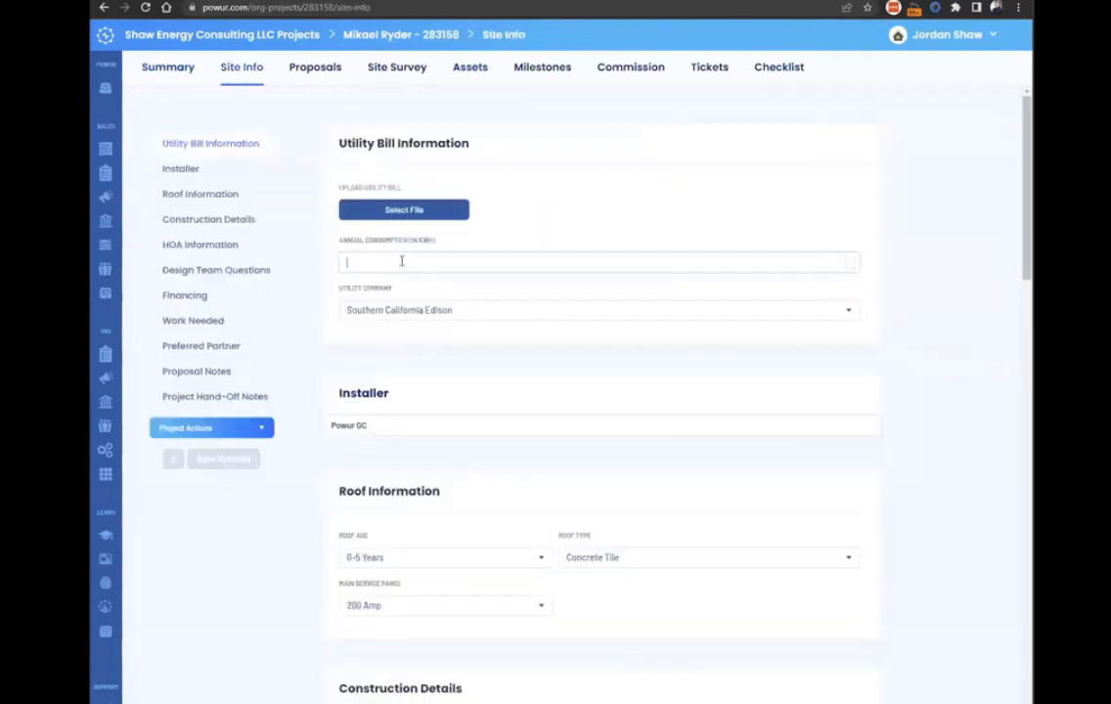
{"action": "type", "text": "4000"}
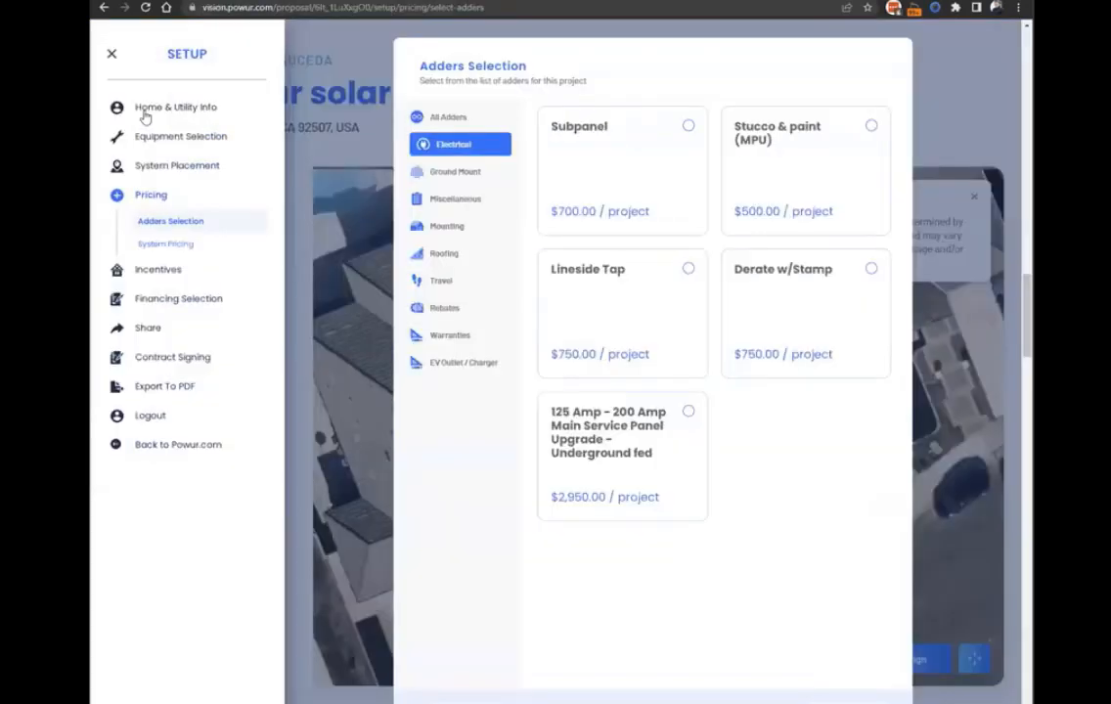
Review the selectable incentives in the first homeowner's proposal setup and return to the proposal.
{"action": "left_click", "coordinate": [158, 268]}
{"action": "left_click", "coordinate": [164, 274]}
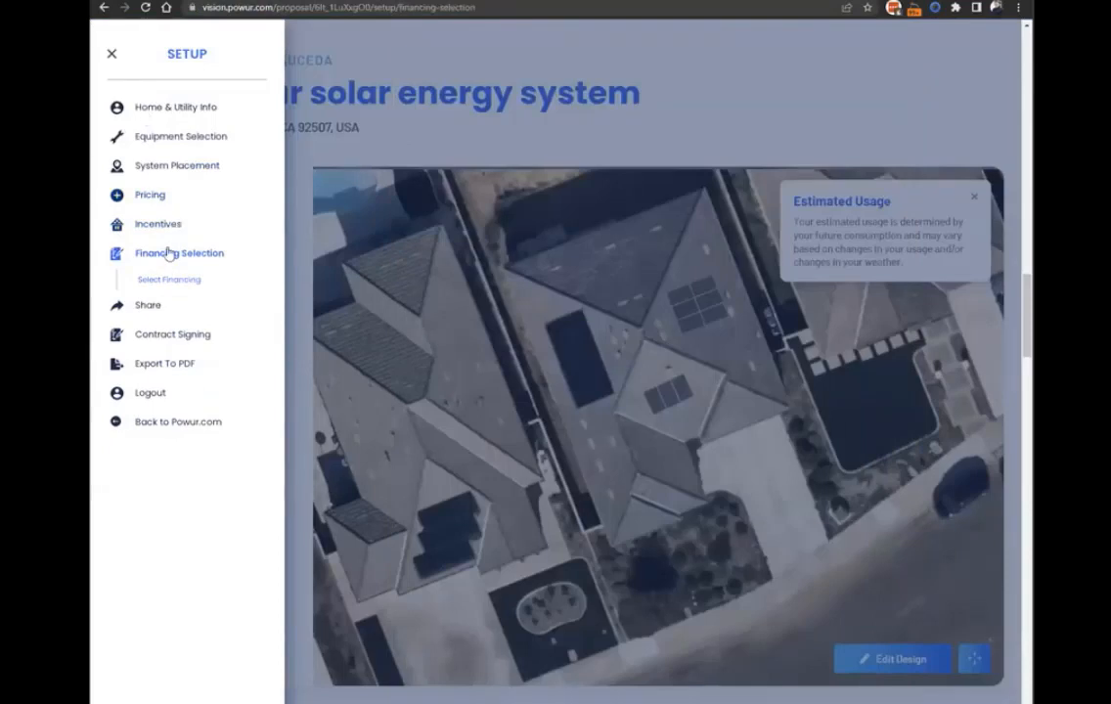
{"action": "left_click", "coordinate": [154, 224]}
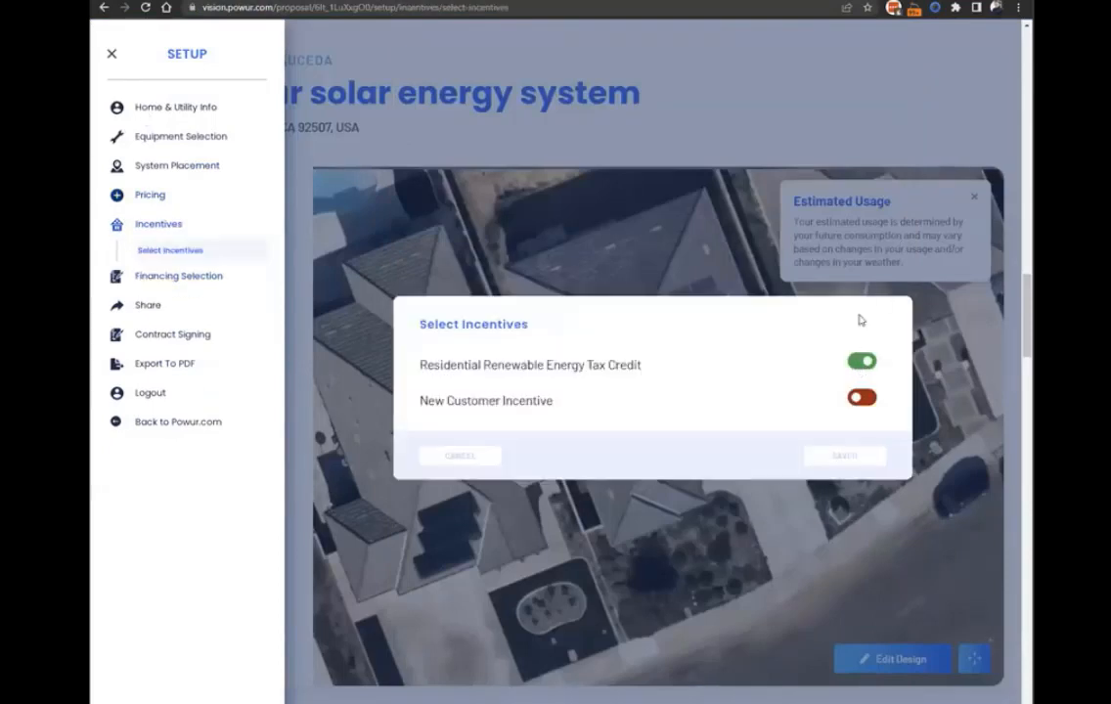
{"action": "left_click", "coordinate": [822, 113]}
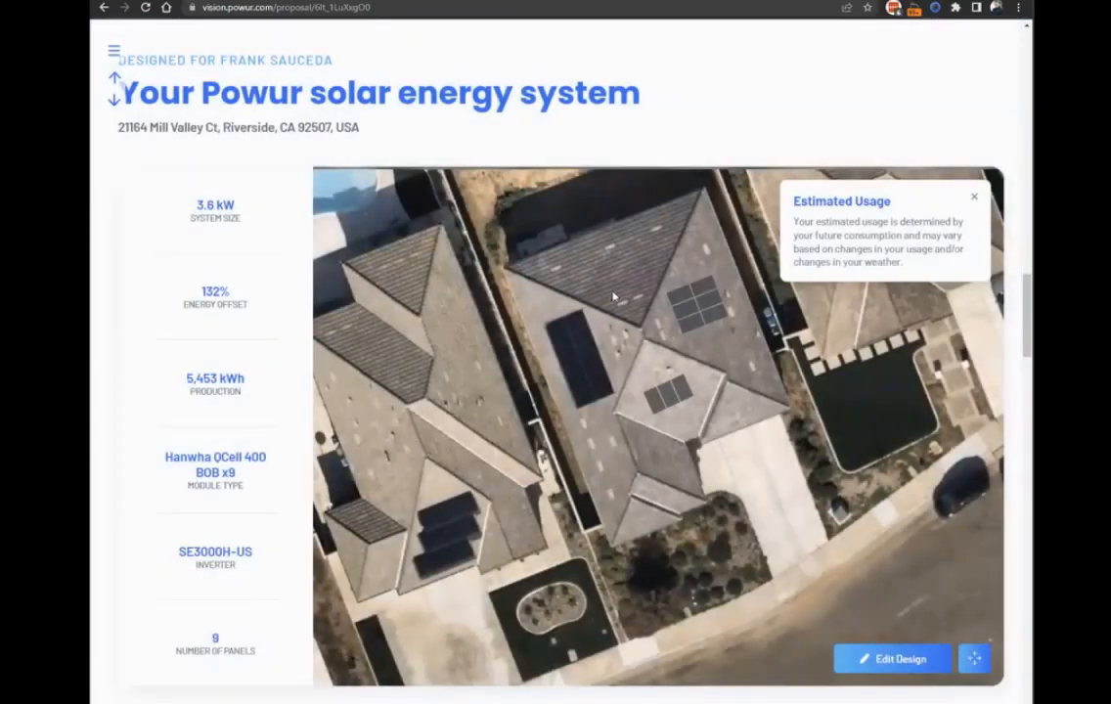
Examine the proposal's system production estimate and the 25-year savings chart around the break-even year.
{"action": "scroll", "coordinate": [504, 309], "scroll_direction": "down", "scroll_amount": 2}
{"action": "scroll", "coordinate": [665, 337], "scroll_direction": "down", "scroll_amount": 5}
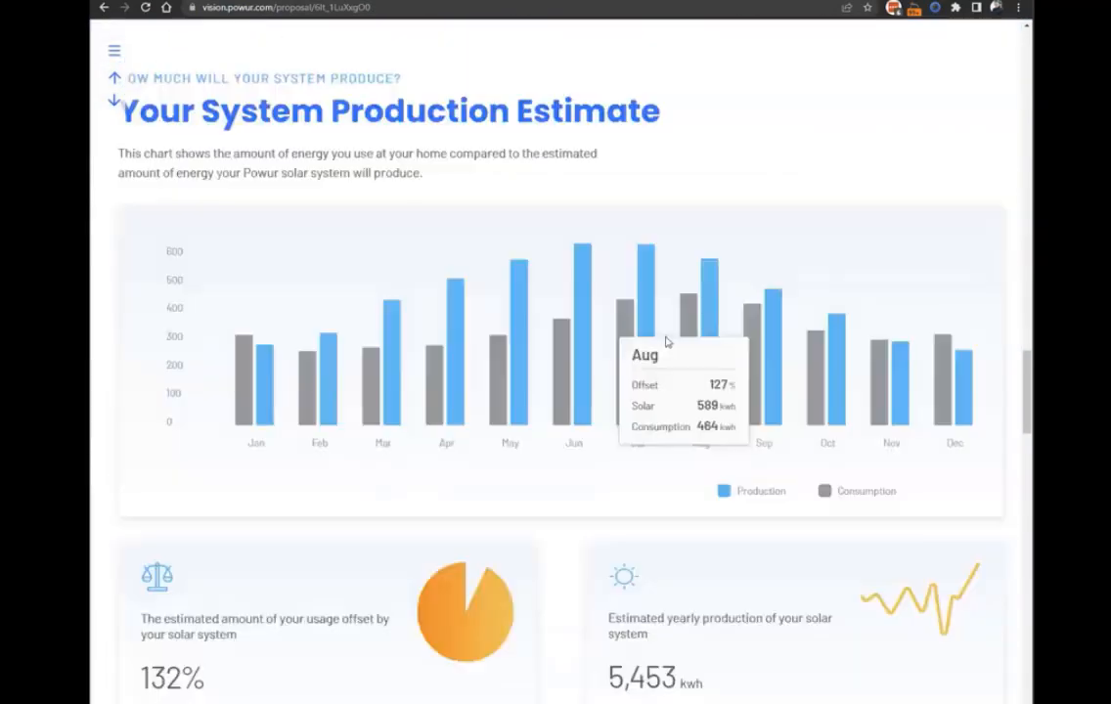
{"action": "scroll", "coordinate": [816, 325], "scroll_direction": "down", "scroll_amount": 10}
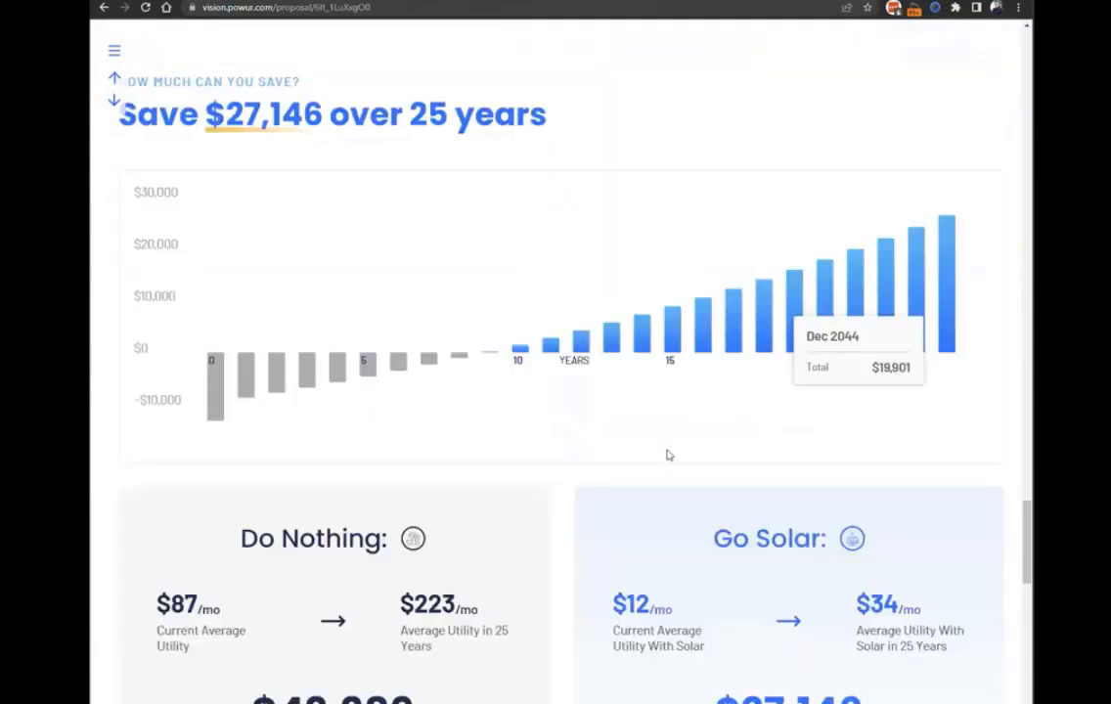
{"action": "scroll", "coordinate": [629, 519], "scroll_direction": "up", "scroll_amount": 1}
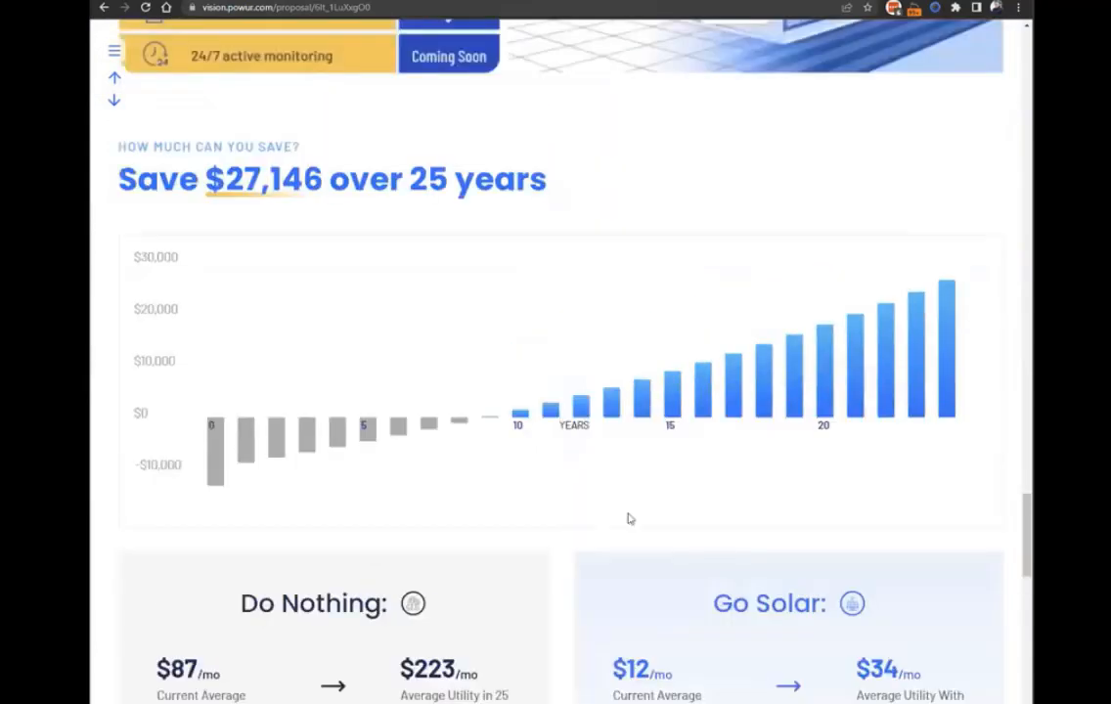
{"action": "mouse_move", "coordinate": [494, 414]}
Return to the other homeowner's site info and start a Vision proposal from that project's actions.
{"action": "key", "text": "ctrl+shift+Tab"}
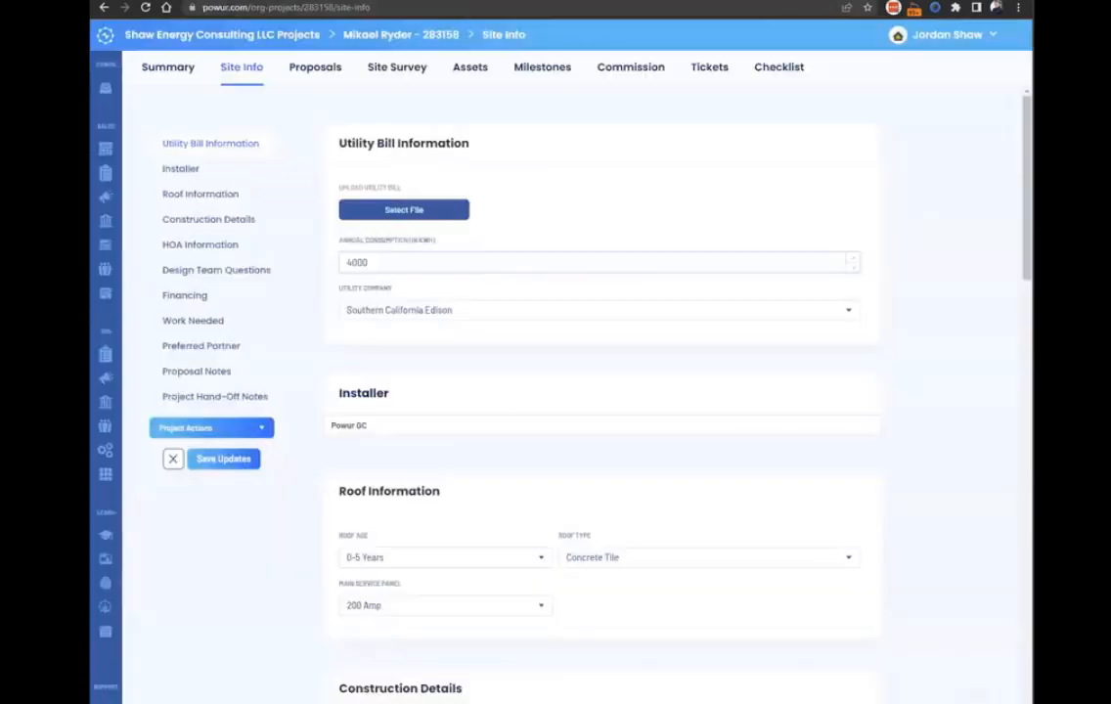
{"action": "key", "text": "ctrl+Tab"}
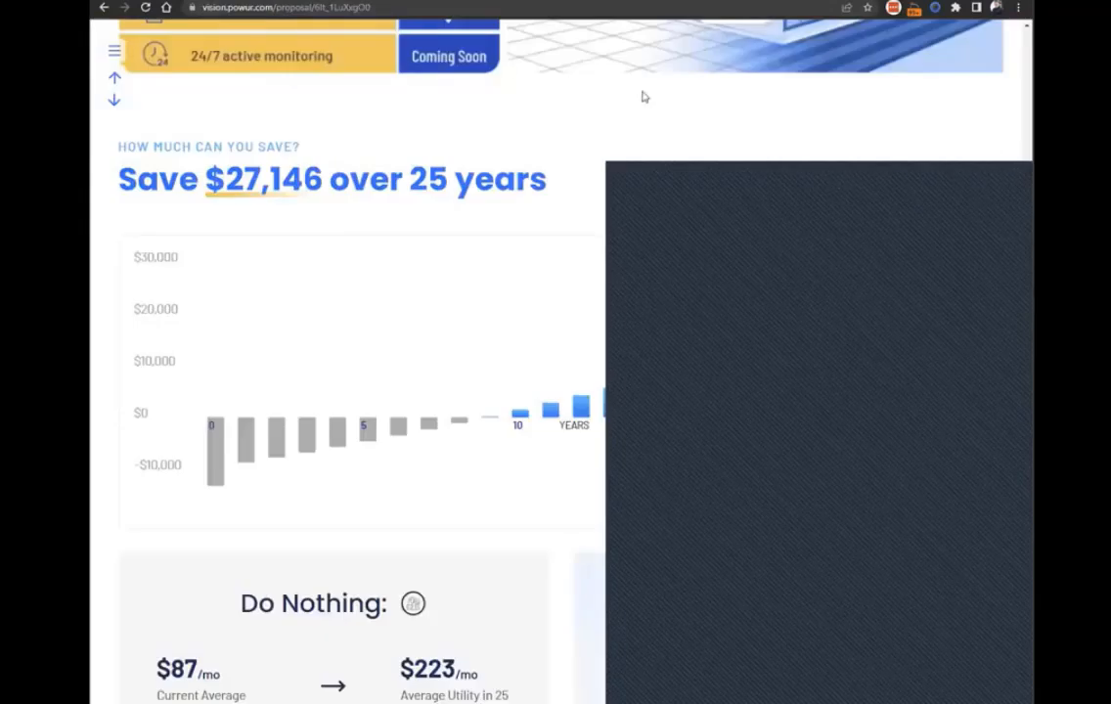
{"action": "left_click", "coordinate": [780, 426]}
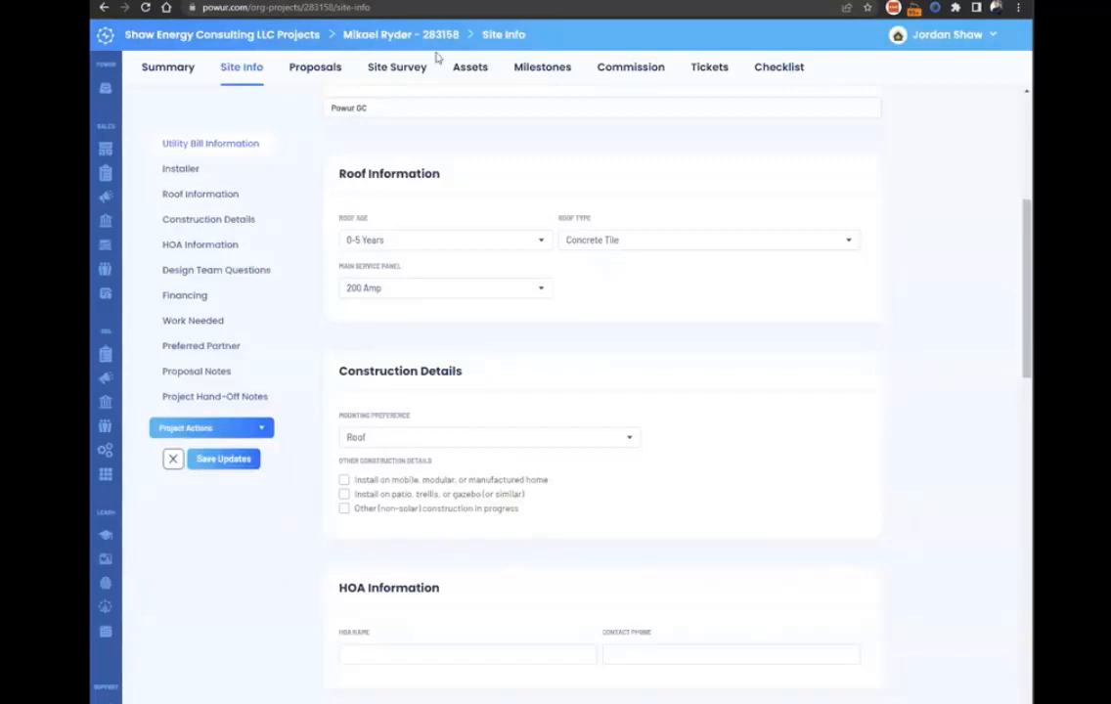
{"action": "left_click", "coordinate": [261, 427]}
{"action": "left_click", "coordinate": [262, 431]}
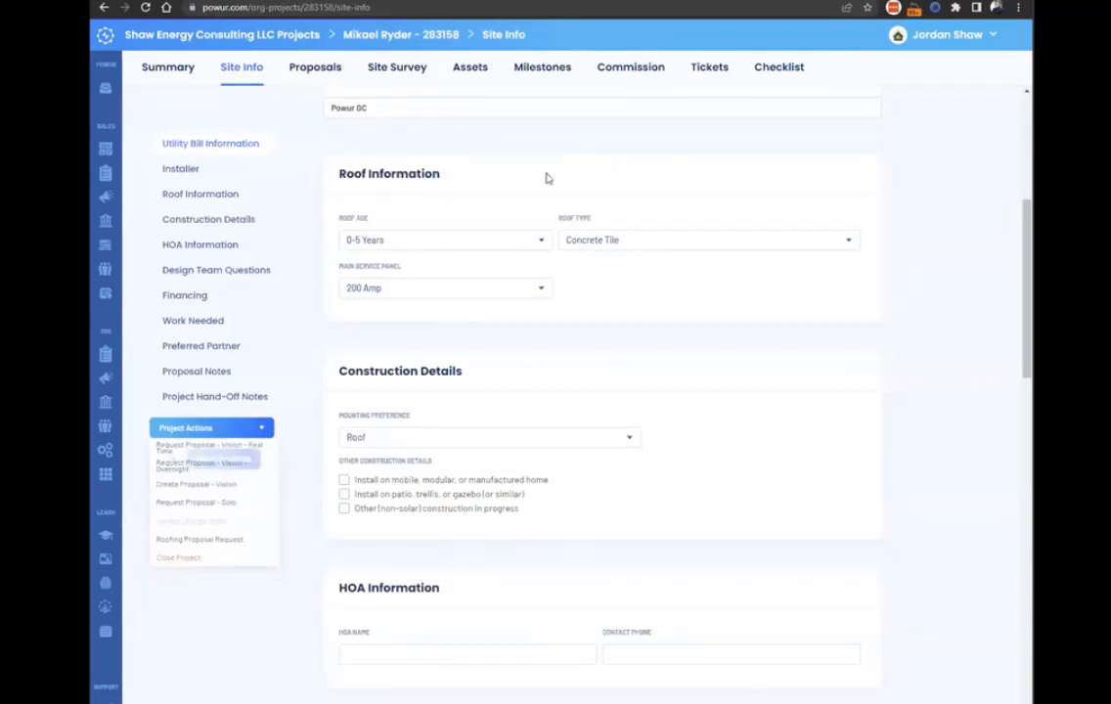
{"action": "mouse_move", "coordinate": [222, 437]}
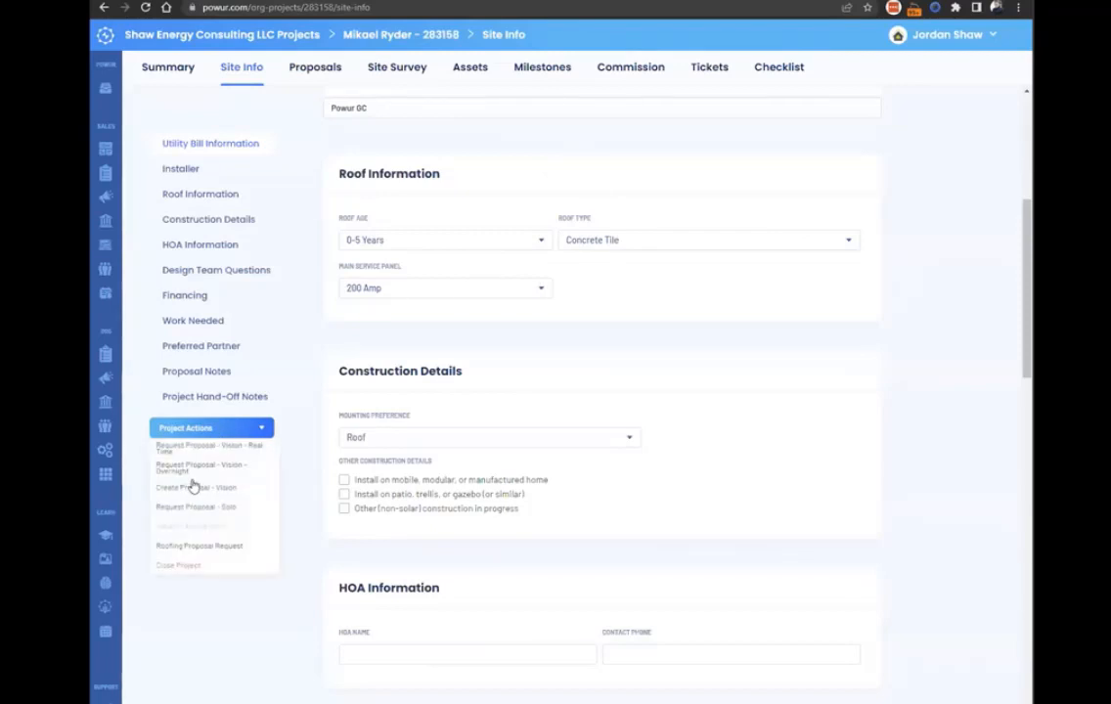
{"action": "left_click", "coordinate": [192, 467]}
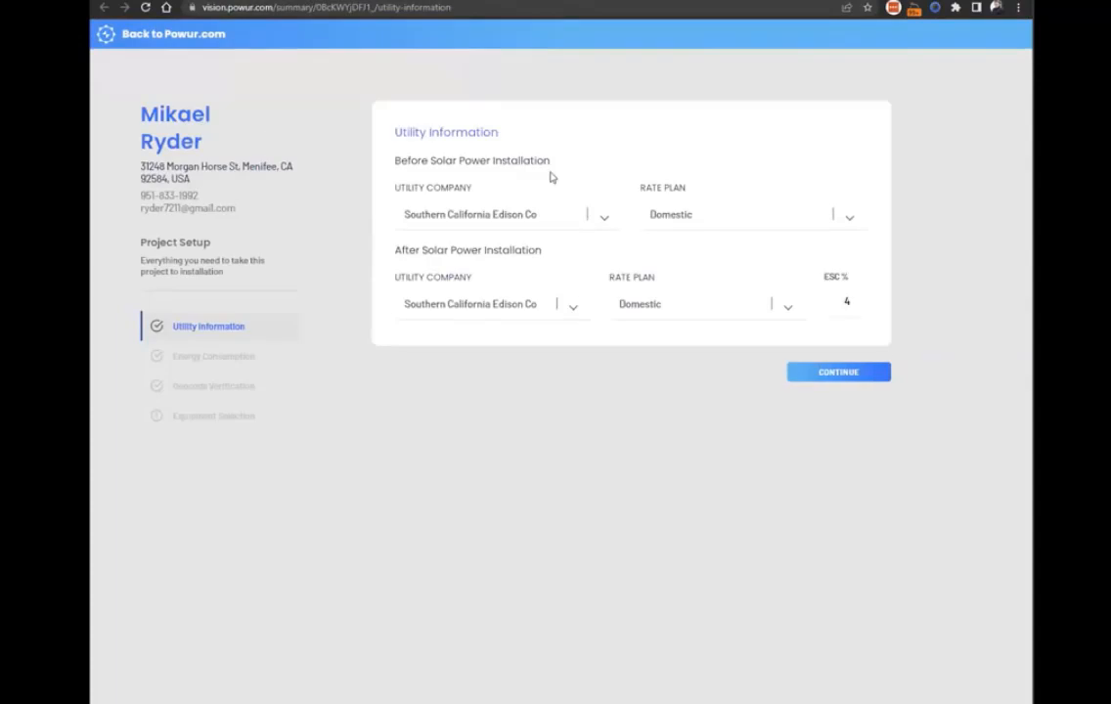
Set the rate plan before and after solar installation to Domestic - Time of Use, 4-9 PM.
{"action": "left_click", "coordinate": [691, 213]}
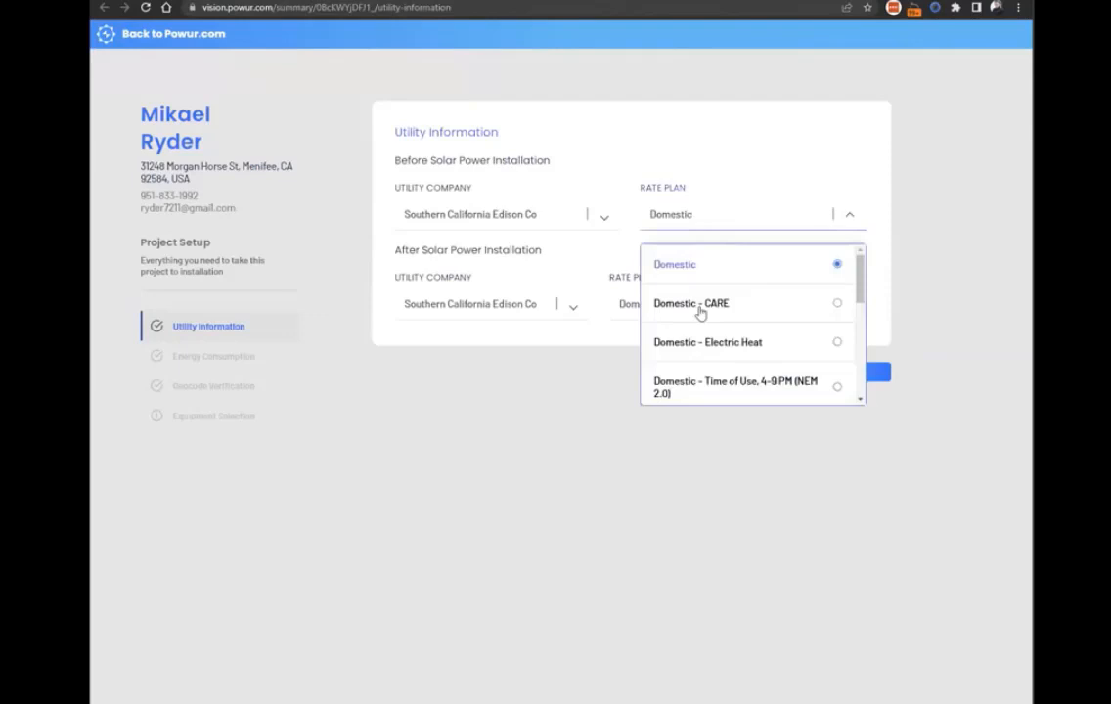
{"action": "left_click", "coordinate": [758, 391]}
{"action": "left_click", "coordinate": [670, 303]}
{"action": "left_click", "coordinate": [680, 479]}
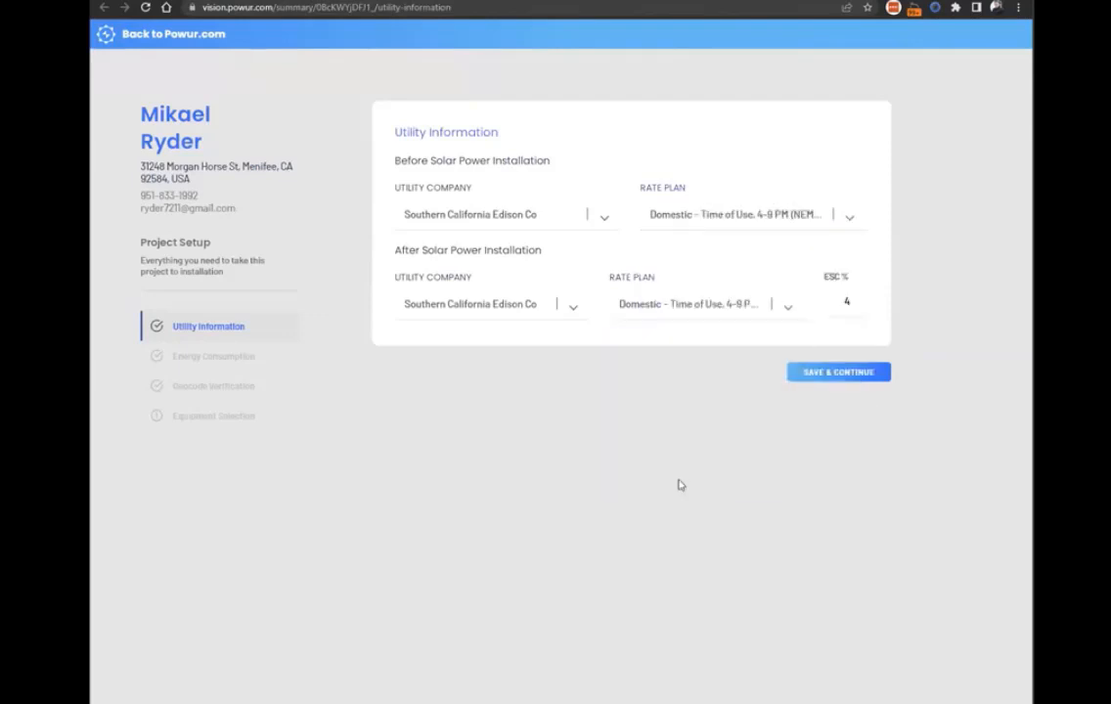
Save the utility information and accept the energy consumption and geocode verification as they are.
{"action": "left_click", "coordinate": [830, 384]}
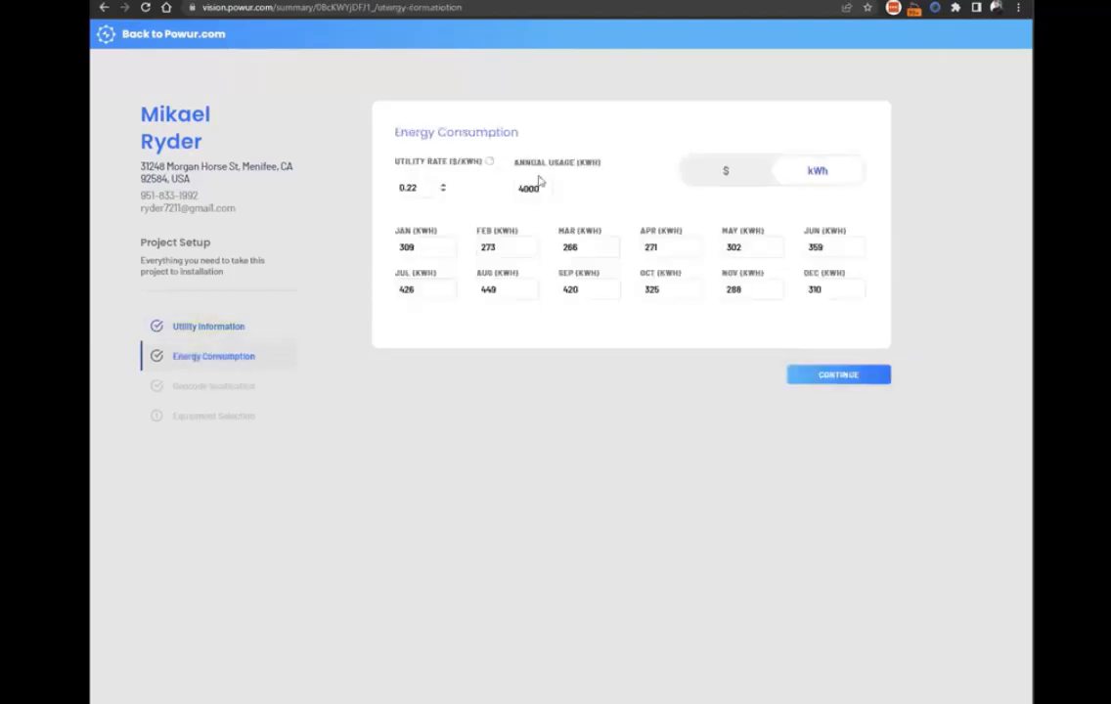
{"action": "left_click", "coordinate": [819, 379]}
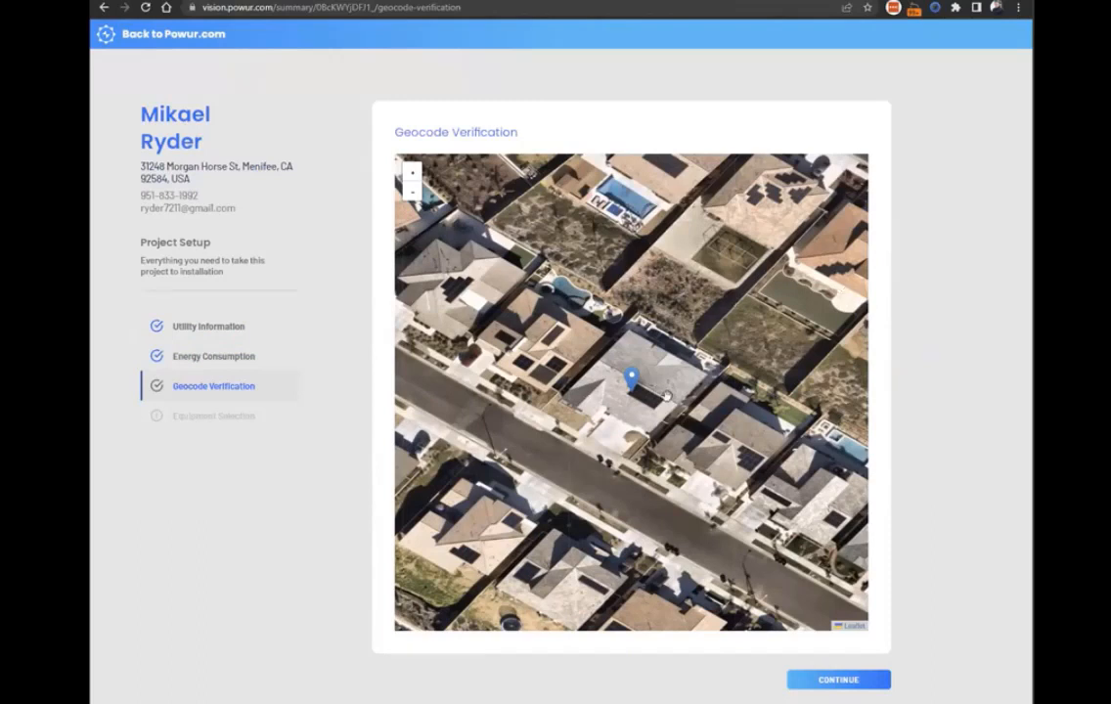
{"action": "left_click", "coordinate": [837, 685]}
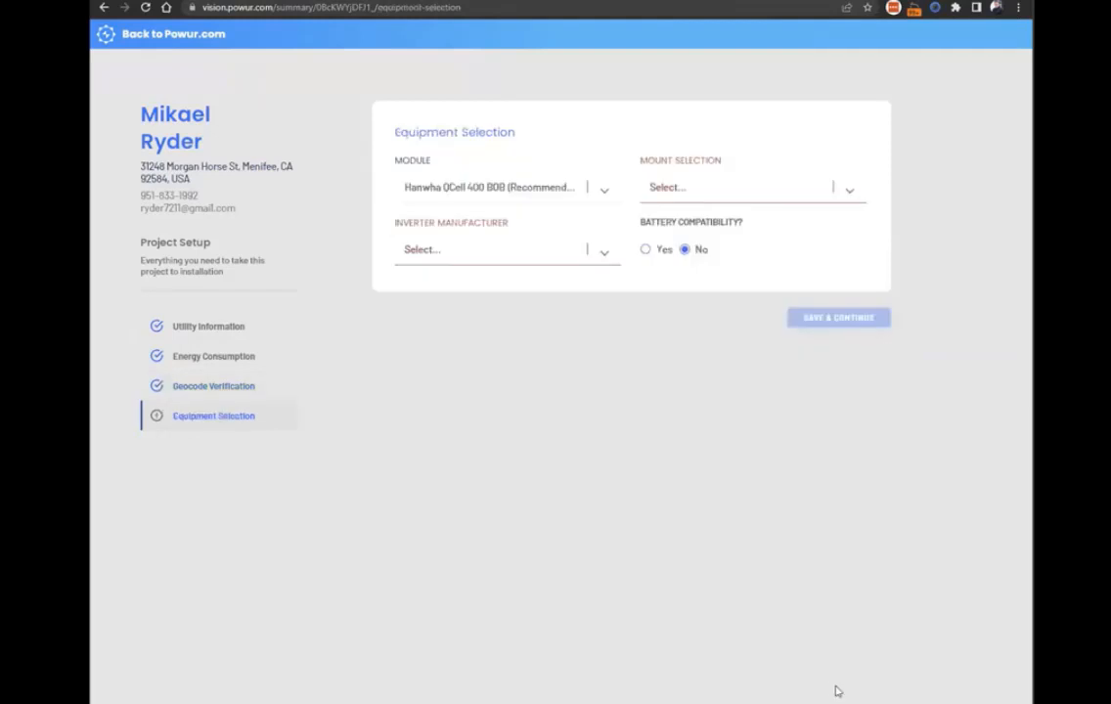
Select Roof Mount and the Enphase inverter, keep the Hanwha QCell 400 BOB module, and save the equipment selection.
{"action": "left_click", "coordinate": [717, 188]}
{"action": "left_click", "coordinate": [665, 240]}
{"action": "left_click", "coordinate": [523, 250]}
{"action": "left_click", "coordinate": [449, 295]}
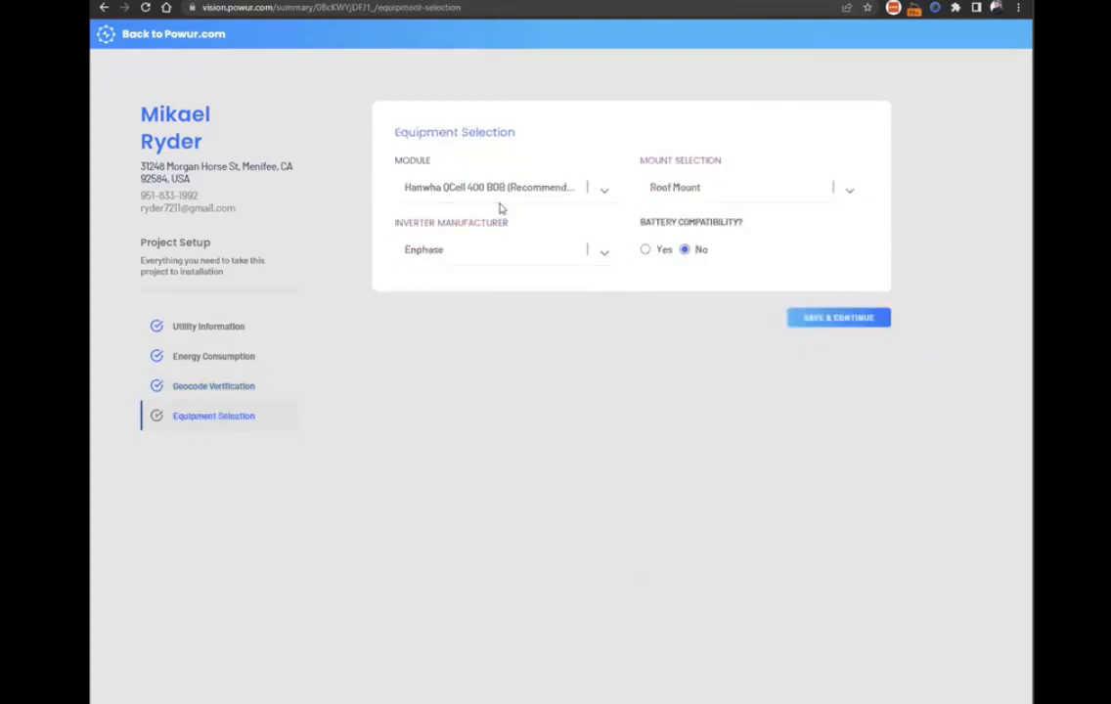
{"action": "left_click", "coordinate": [483, 189]}
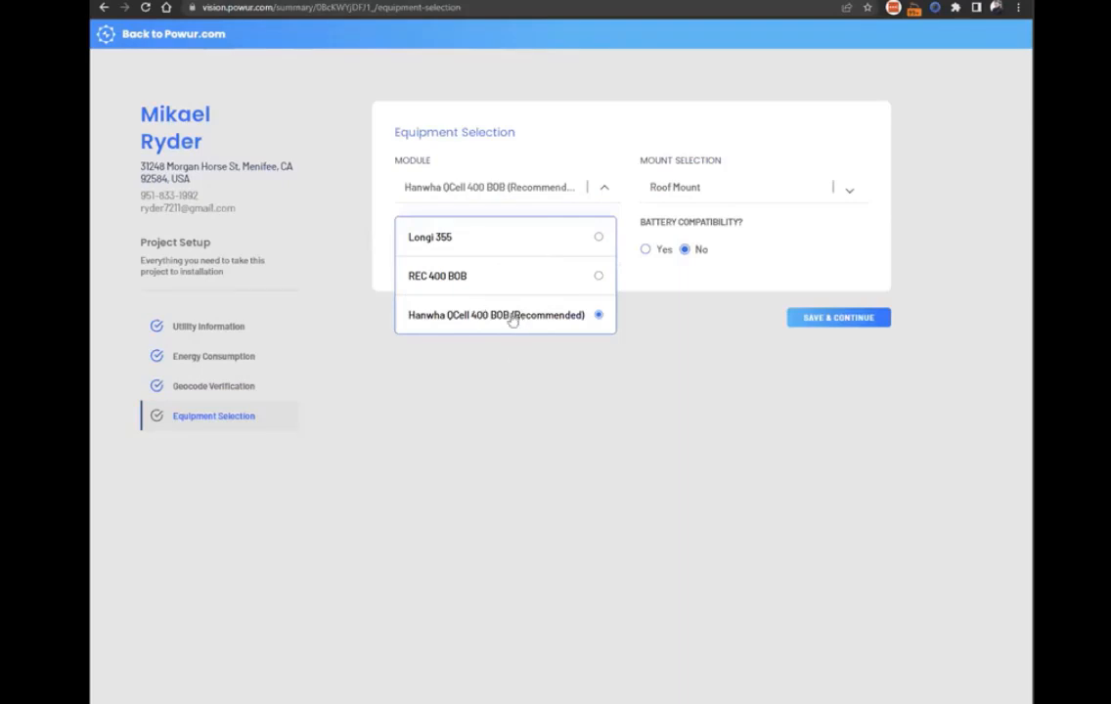
{"action": "left_click", "coordinate": [685, 371]}
{"action": "left_click", "coordinate": [838, 321]}
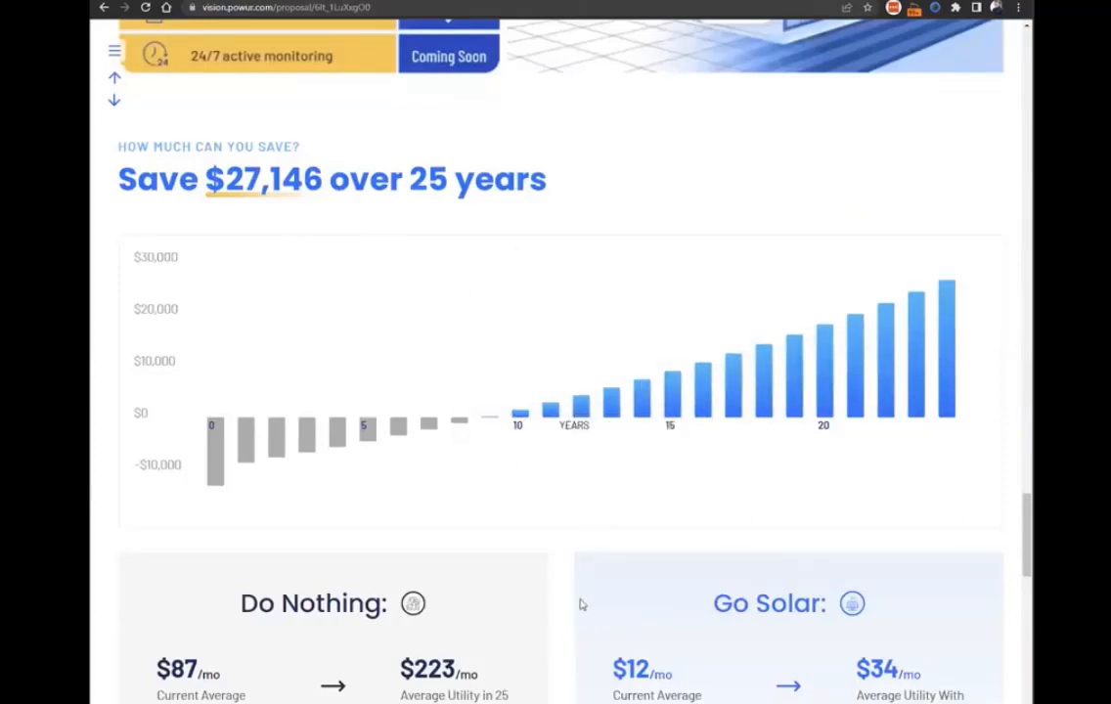
Review the cash payment option and financial breakdown in the first homeowner's proposal, and return to its panel layout.
{"action": "scroll", "coordinate": [880, 480], "scroll_direction": "down", "scroll_amount": 9}
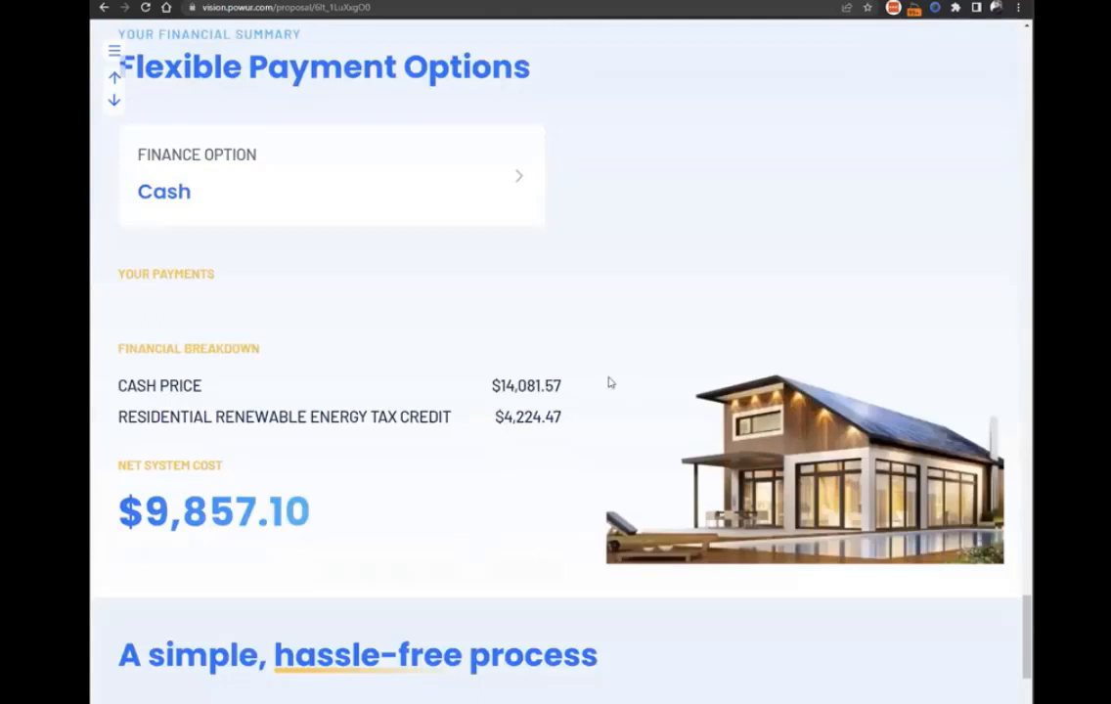
{"action": "scroll", "coordinate": [607, 382], "scroll_direction": "up", "scroll_amount": 2}
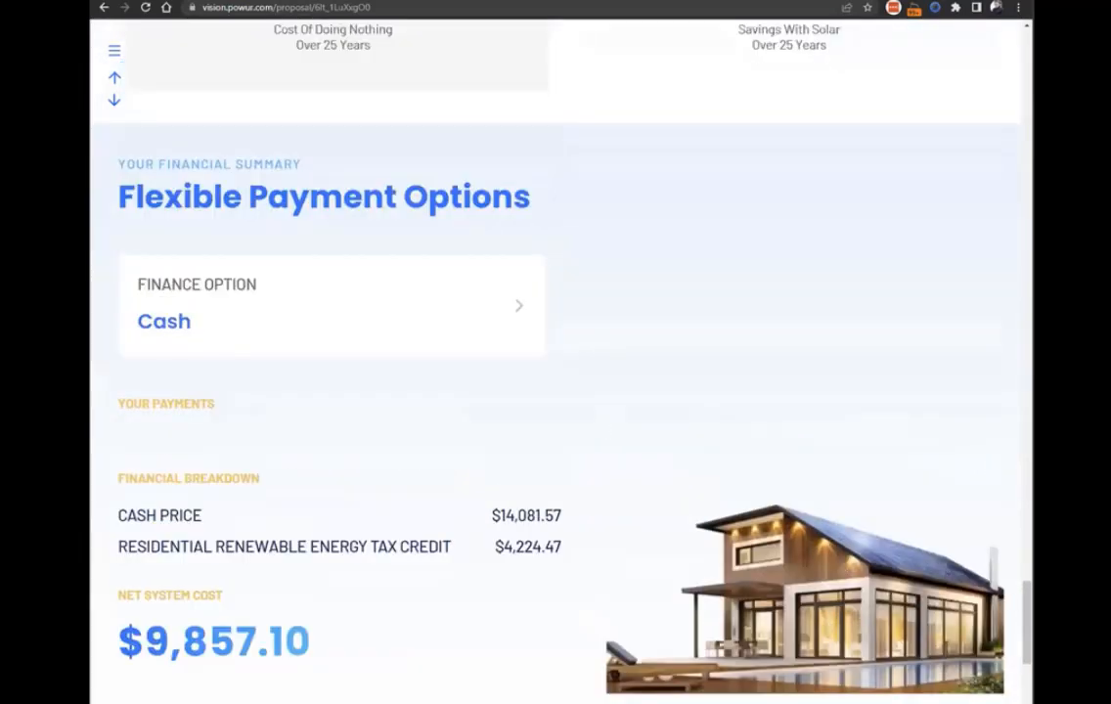
{"action": "left_click_drag", "start_coordinate": [1027, 606], "coordinate": [1034, 313]}
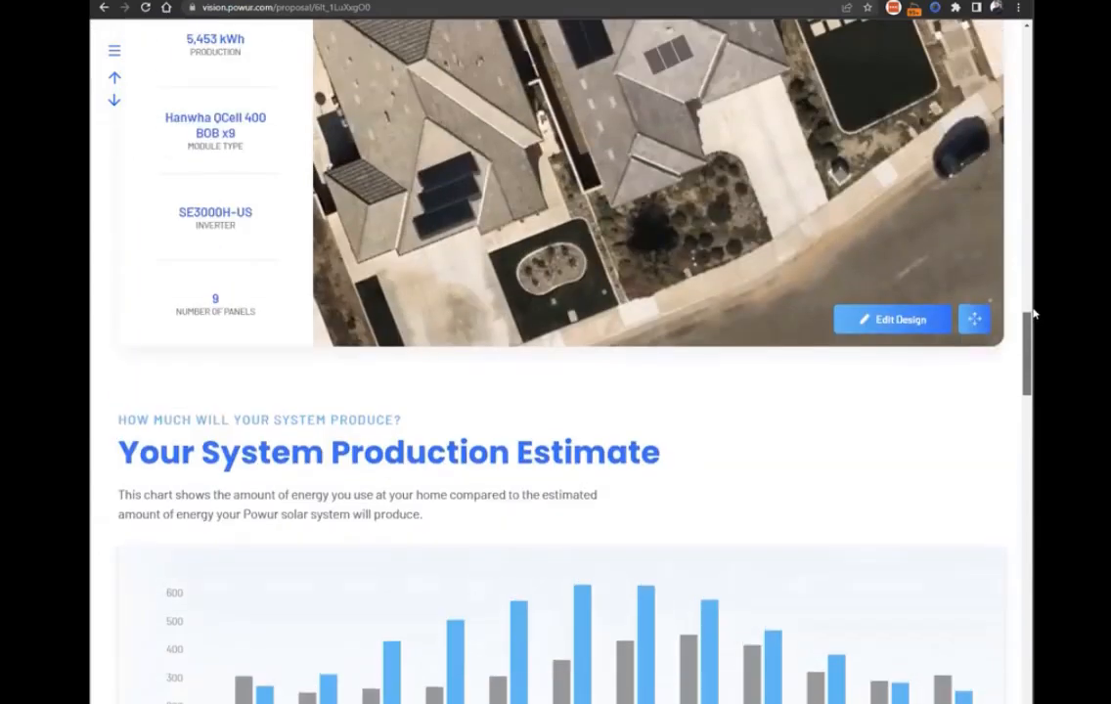
{"action": "scroll", "coordinate": [1034, 313], "scroll_direction": "up", "scroll_amount": 3}
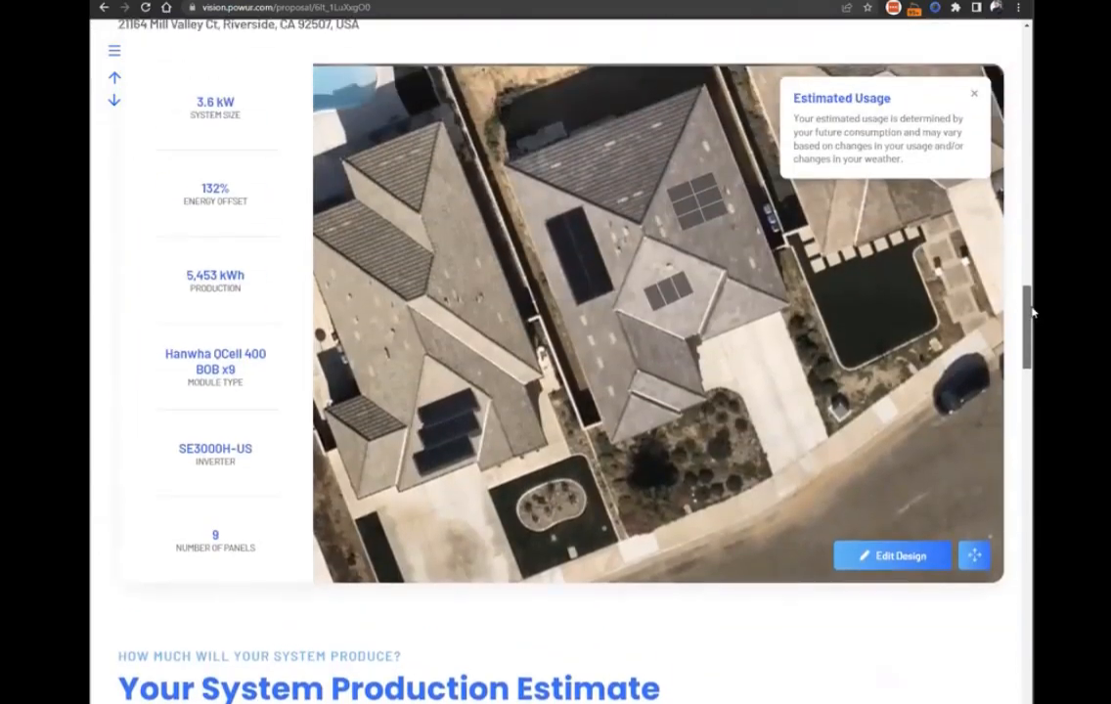
Open the design for editing, place four panels on Install Area 1 below the existing array, and complete the panel placement.
{"action": "left_click", "coordinate": [892, 551]}
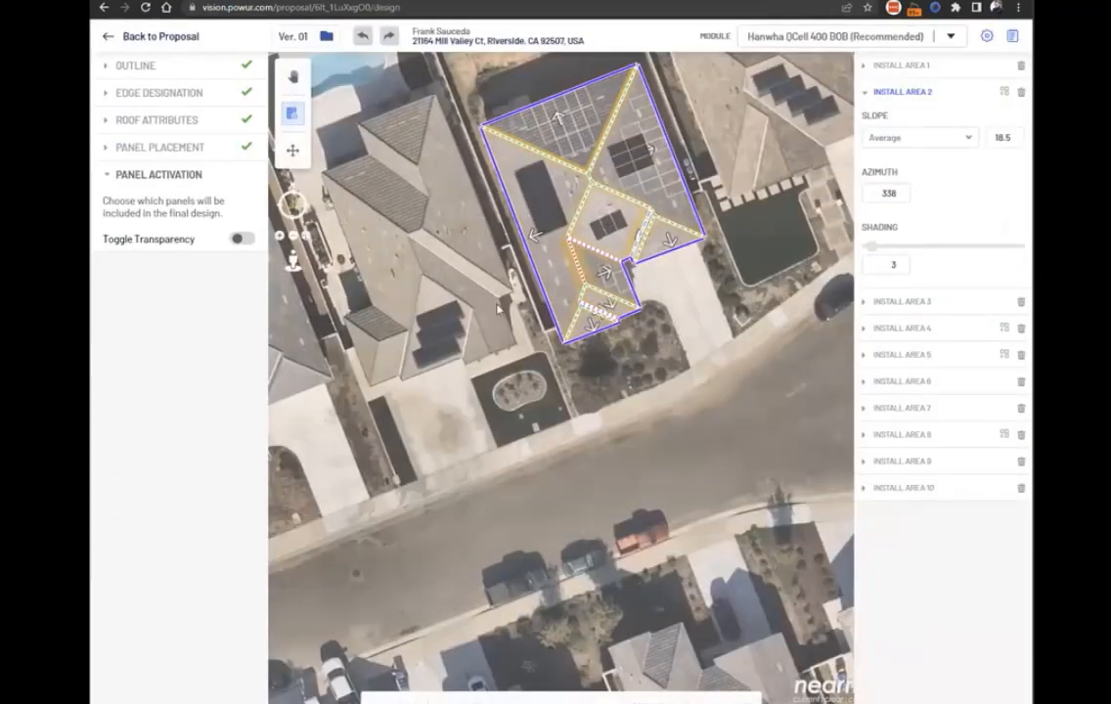
{"action": "scroll", "coordinate": [477, 223], "scroll_direction": "up", "scroll_amount": 3}
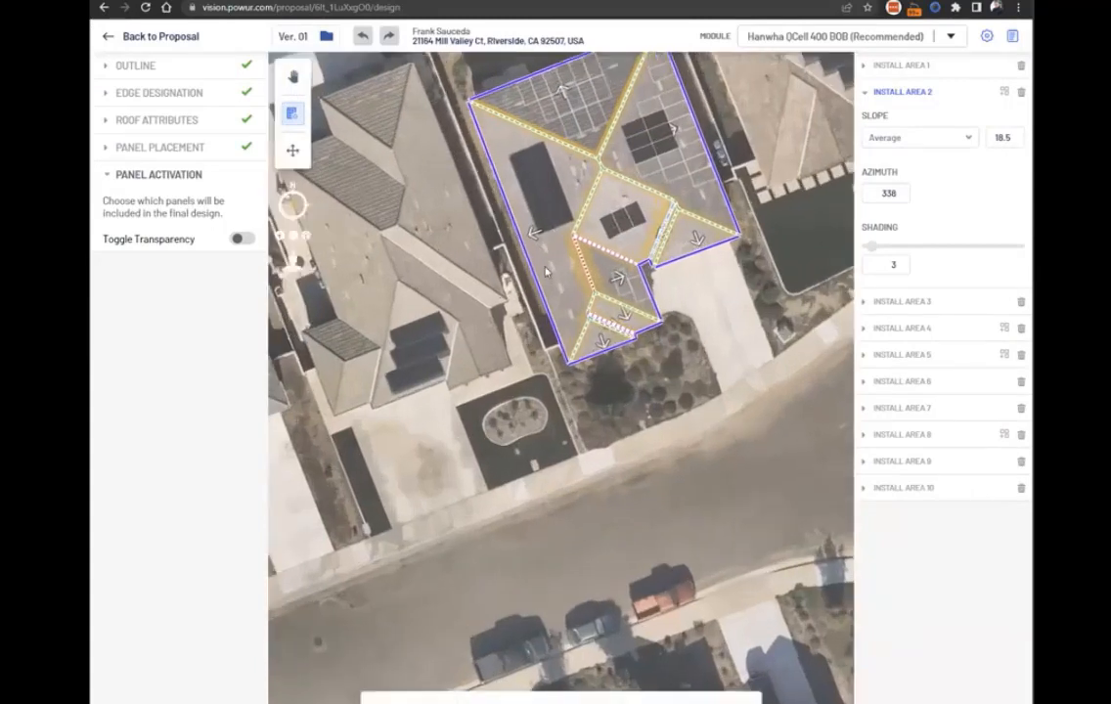
{"action": "left_click", "coordinate": [159, 147]}
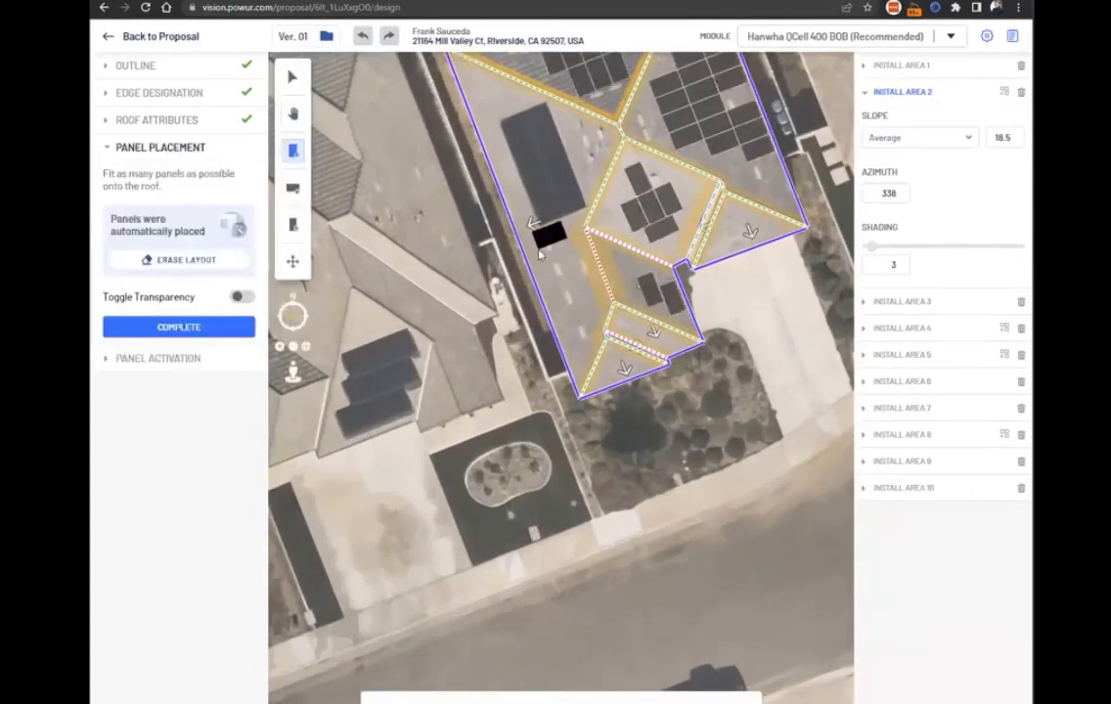
{"action": "left_click", "coordinate": [544, 267]}
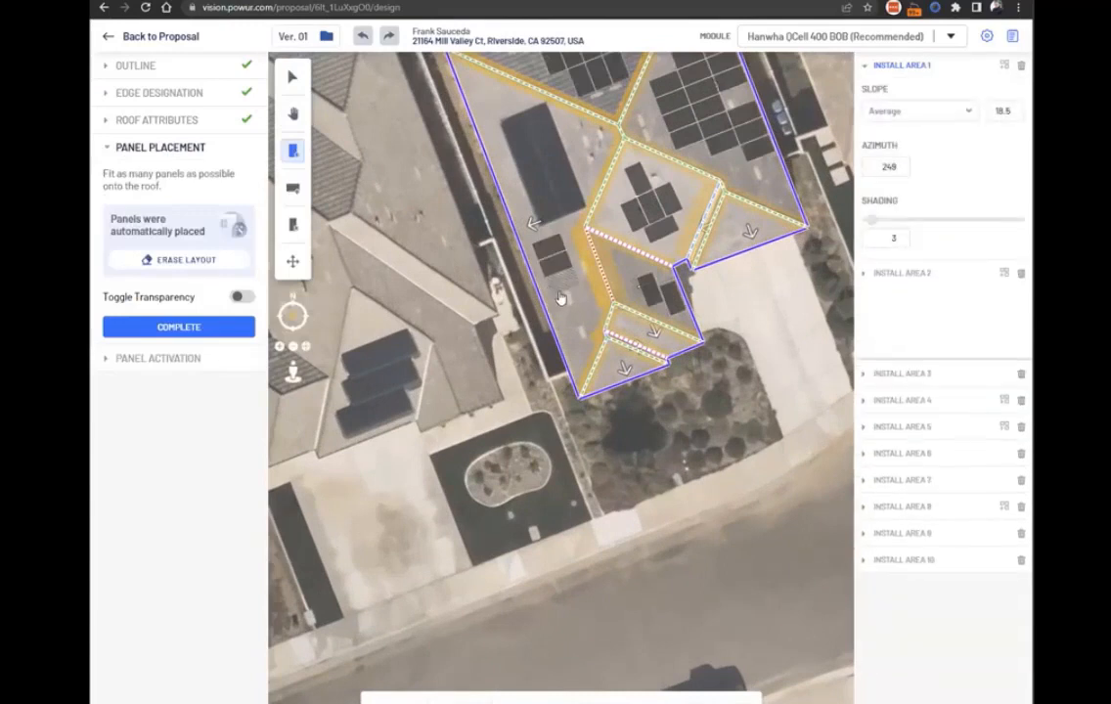
{"action": "left_click", "coordinate": [569, 297]}
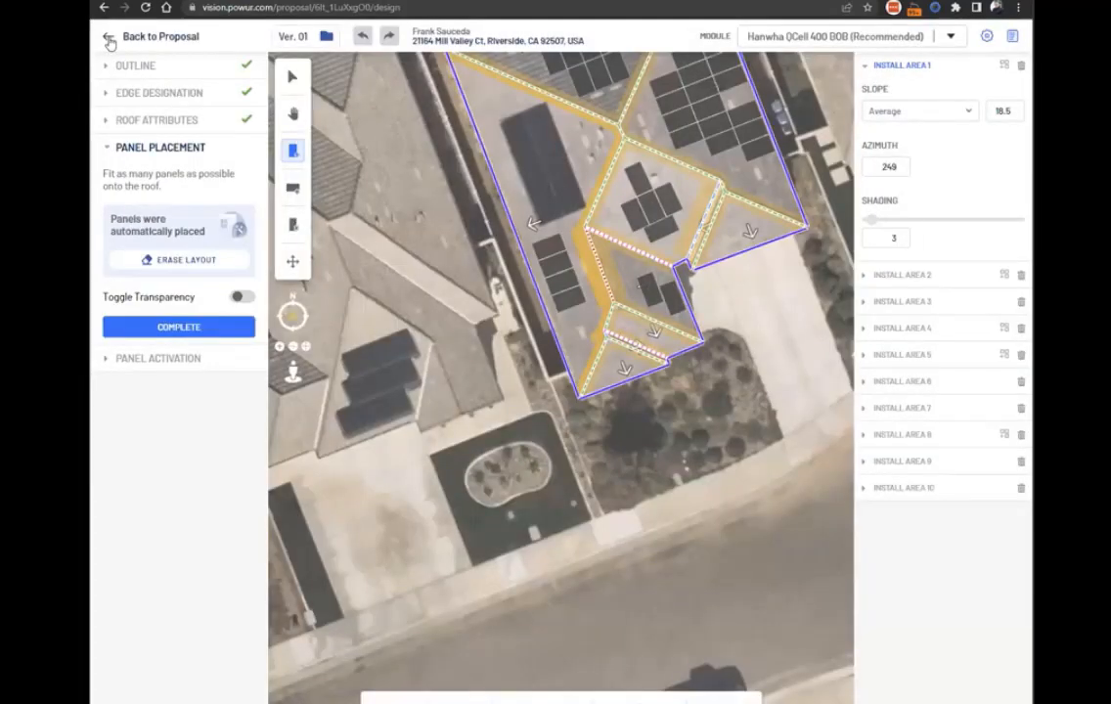
{"action": "left_click", "coordinate": [181, 327]}
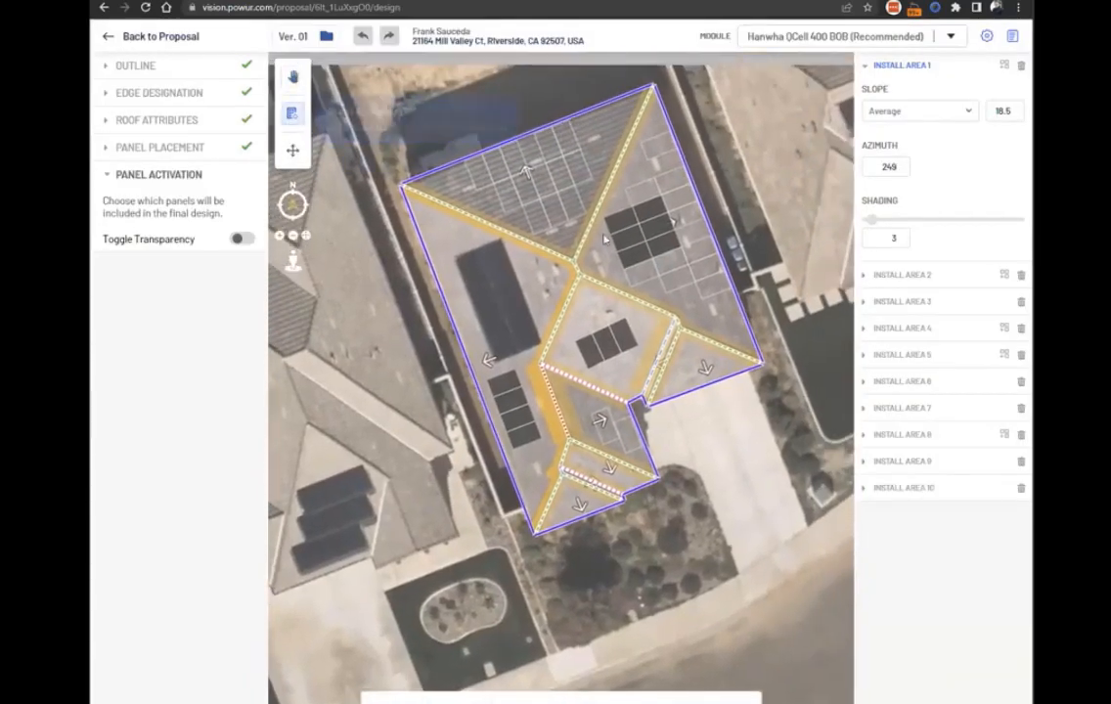
Deactivate all six active panels on Install Area 2, the large roof face with azimuth 69 opposite Install Area 1.
{"action": "left_click", "coordinate": [659, 223]}
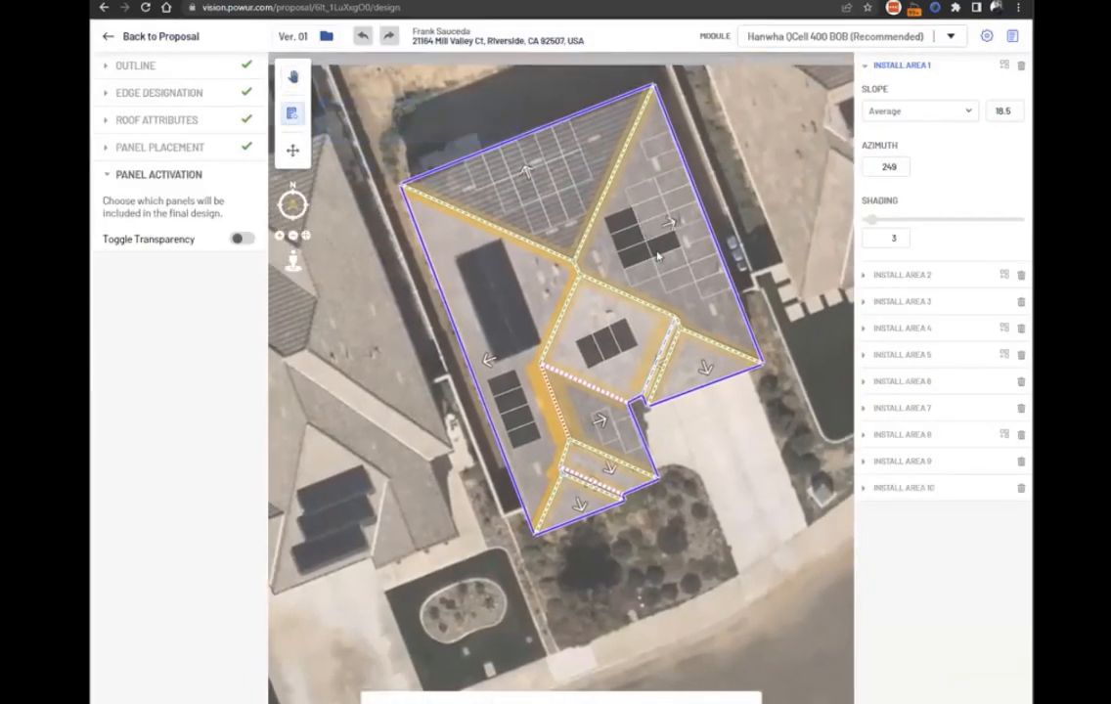
{"action": "left_click", "coordinate": [659, 252]}
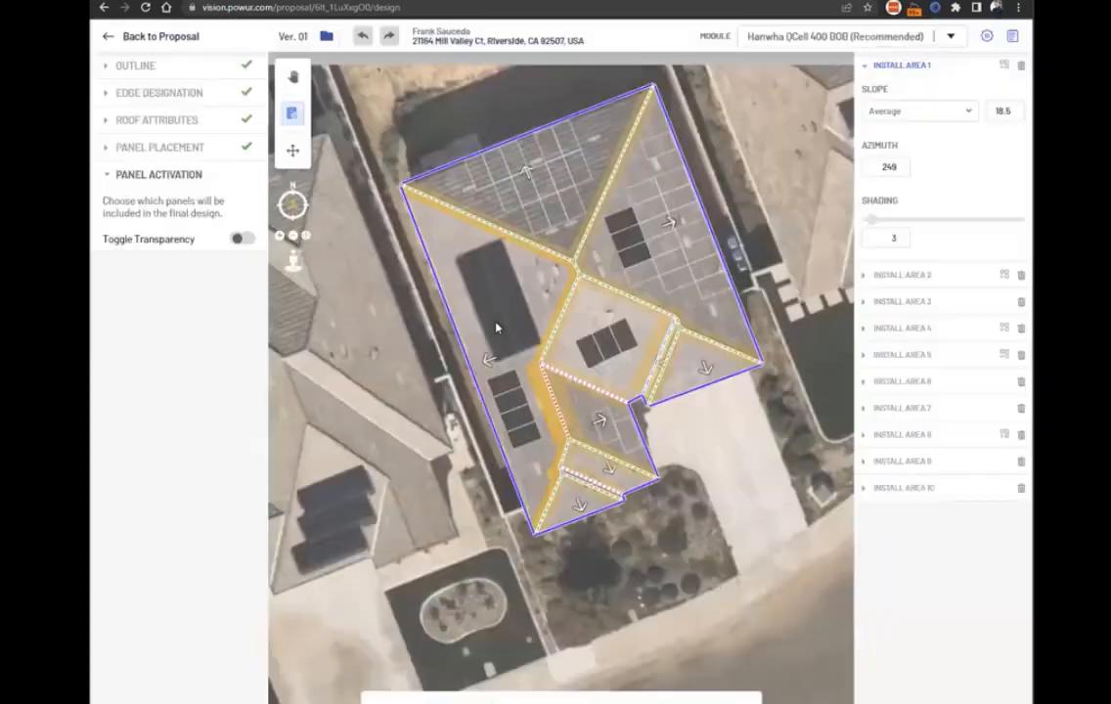
{"action": "left_click", "coordinate": [625, 235]}
{"action": "left_click", "coordinate": [629, 239]}
{"action": "left_click", "coordinate": [628, 260]}
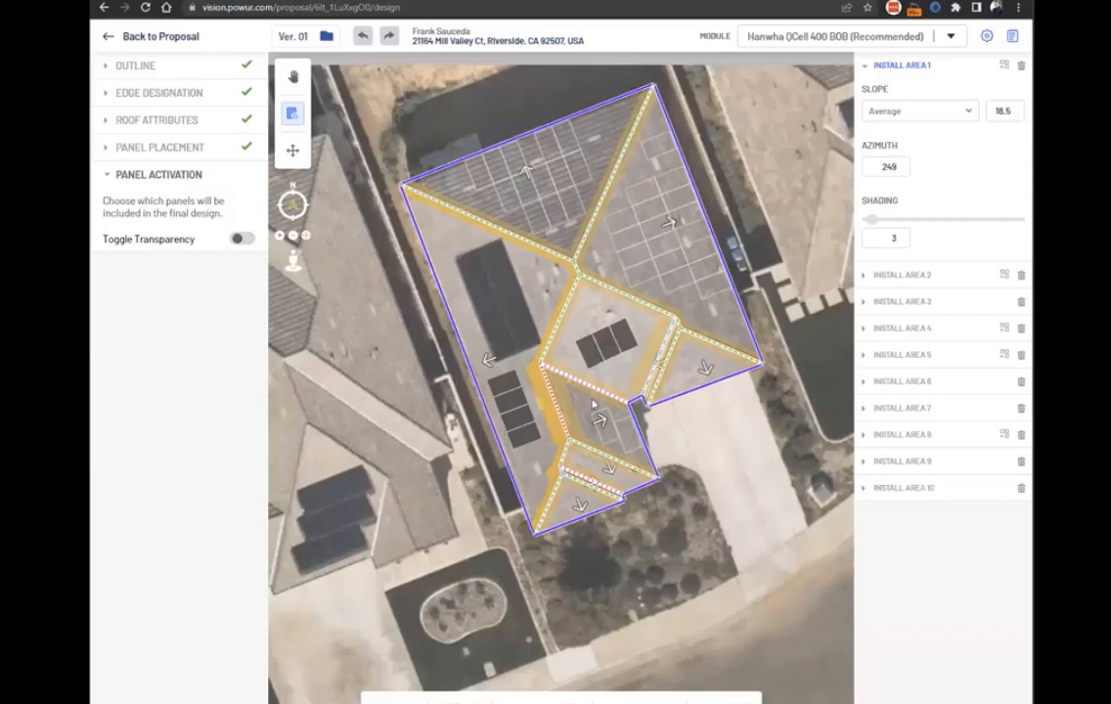
Add a fifth panel at the lower end of the new row on Install Area 1 and complete the panel placement.
{"action": "left_click", "coordinate": [192, 702]}
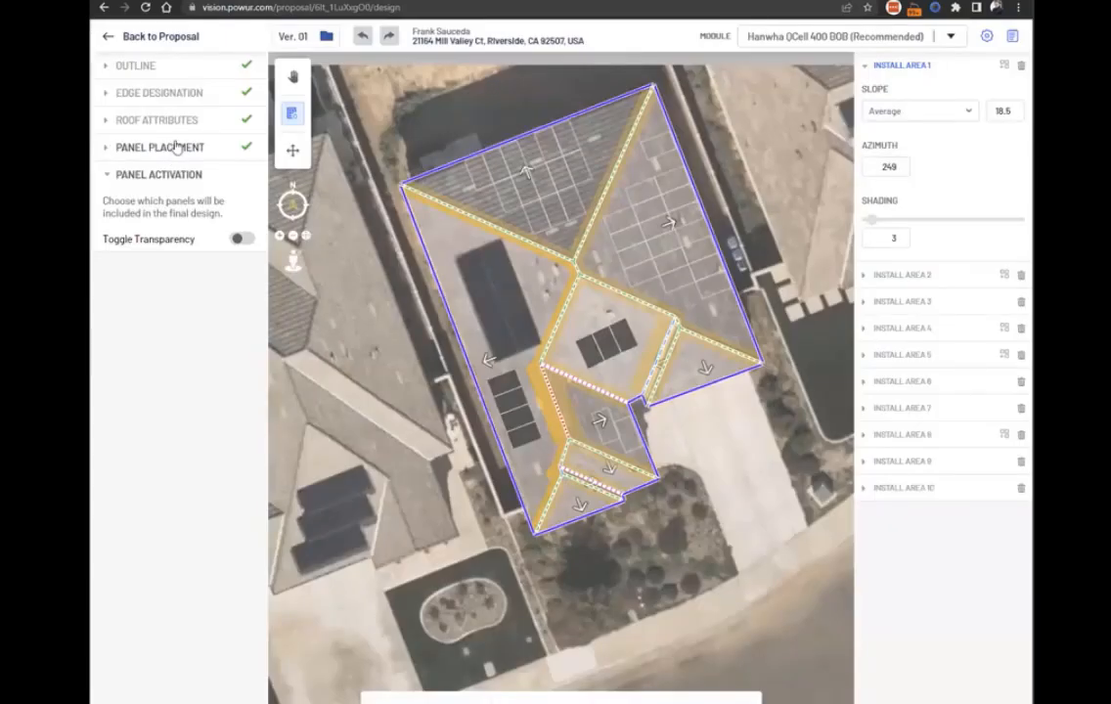
{"action": "left_click", "coordinate": [171, 146]}
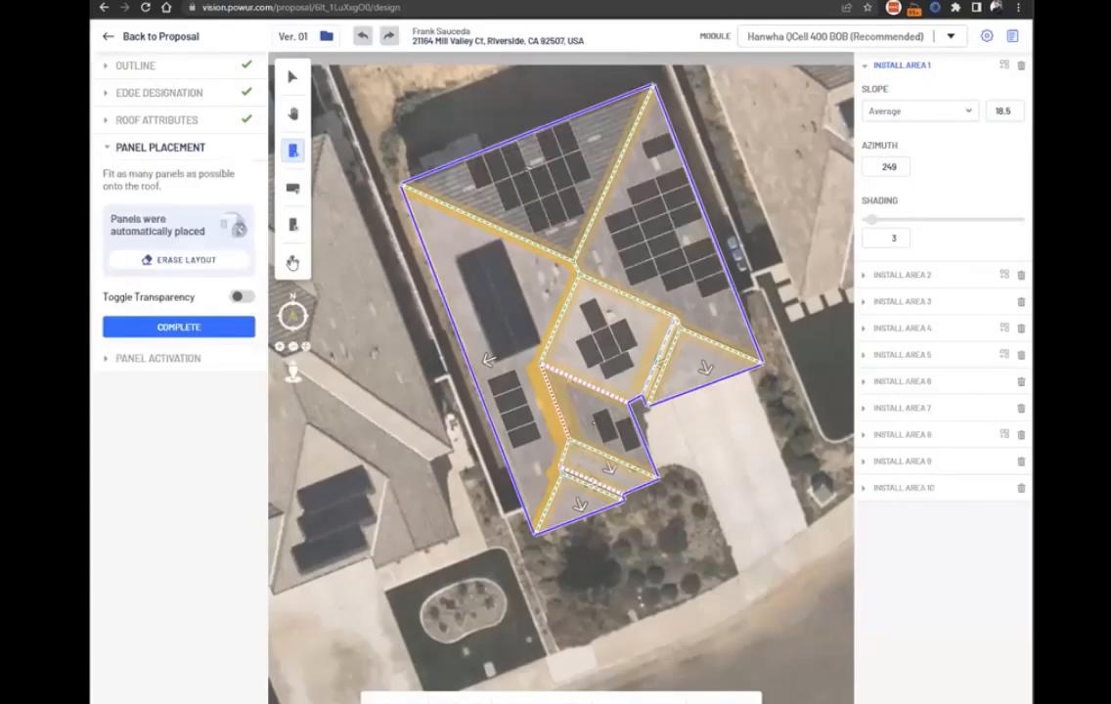
{"action": "left_click", "coordinate": [538, 453]}
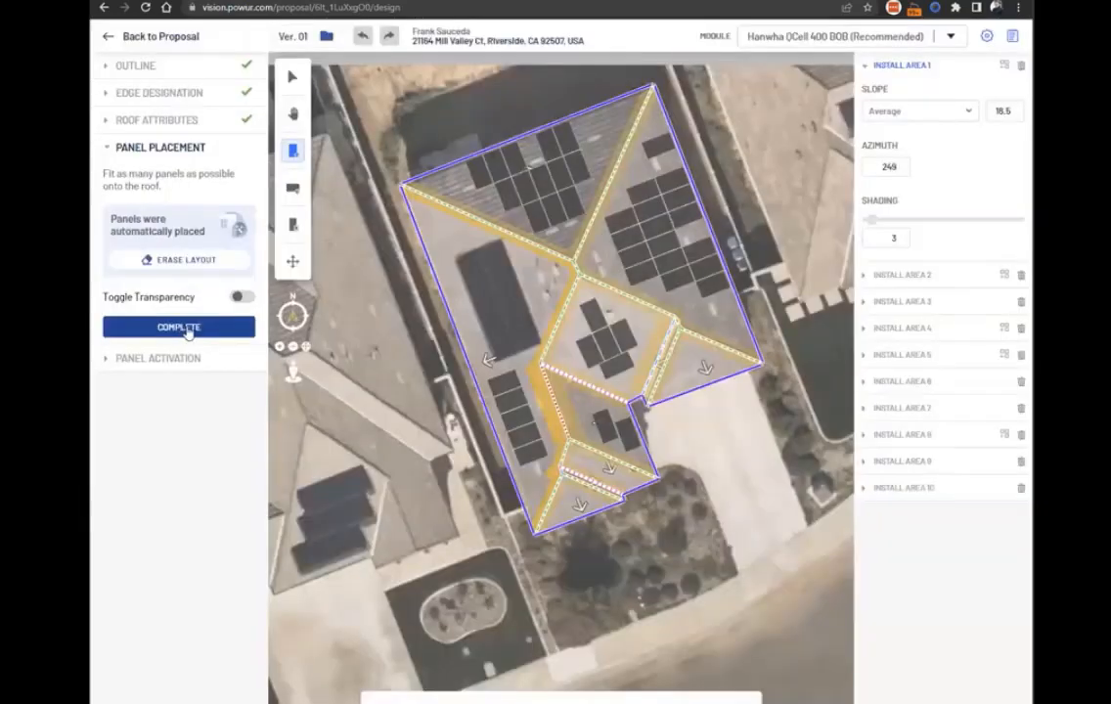
{"action": "left_click", "coordinate": [180, 327]}
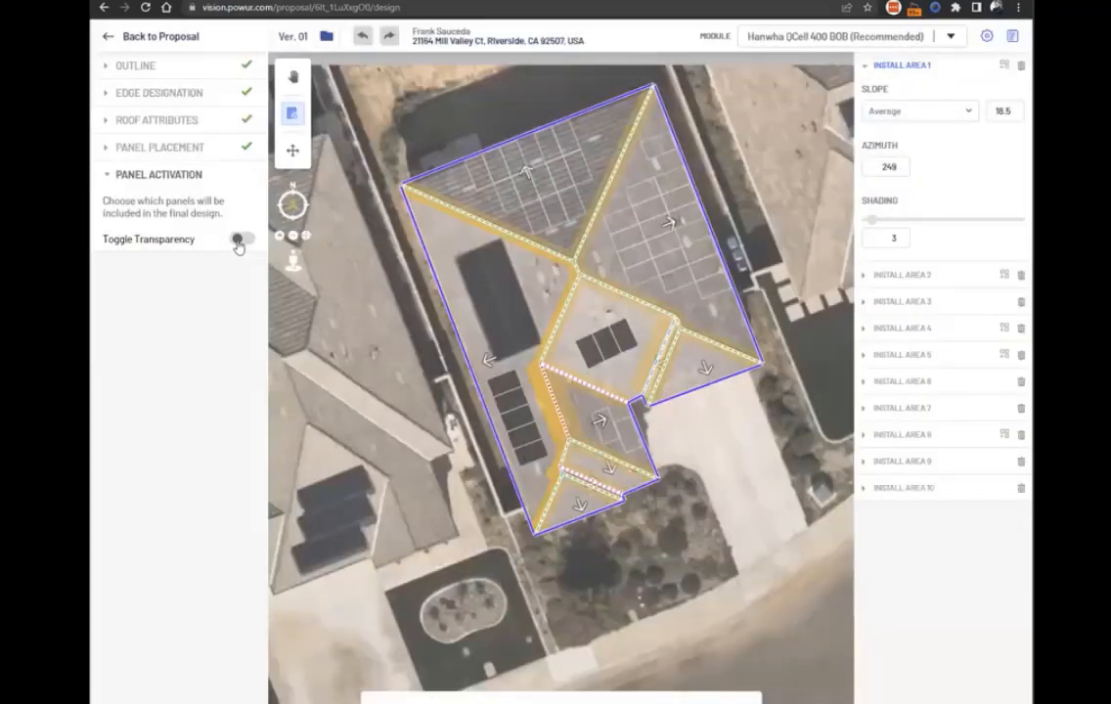
Inspect the roof beneath the panels using the transparency view, and return to the proposal.
{"action": "left_click", "coordinate": [238, 243]}
{"action": "scroll", "coordinate": [460, 364], "scroll_direction": "up", "scroll_amount": 2}
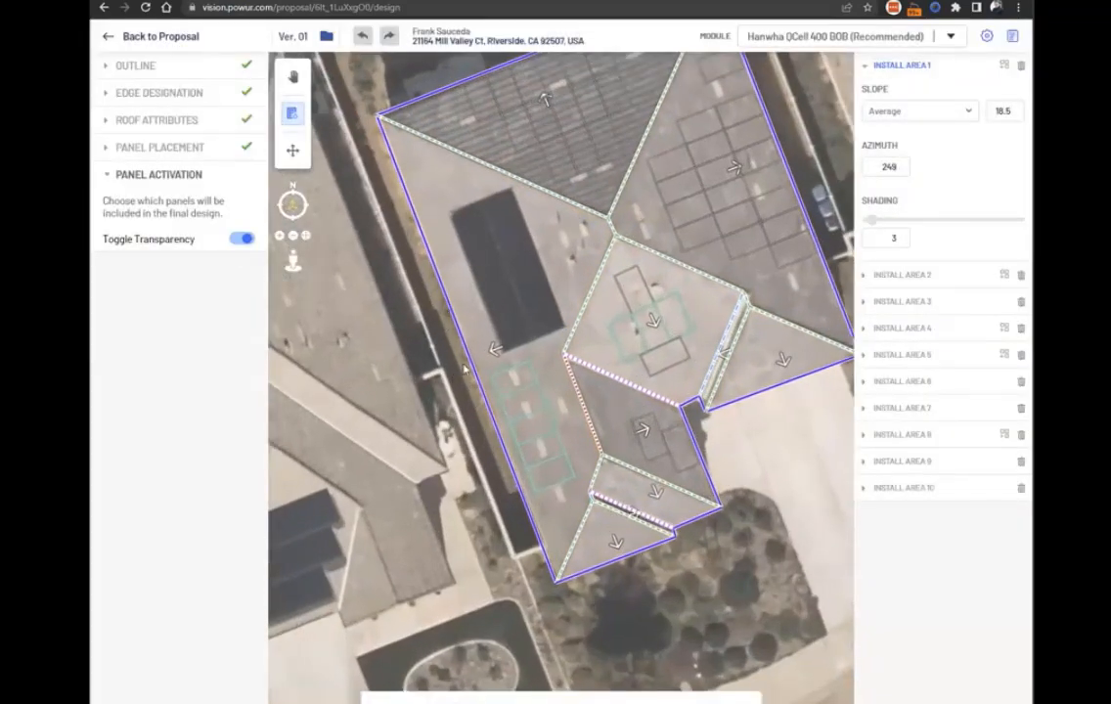
{"action": "mouse_move", "coordinate": [365, 387]}
{"action": "left_mouse_down"}
{"action": "mouse_move", "coordinate": [352, 397]}
{"action": "mouse_move", "coordinate": [379, 399]}
{"action": "left_mouse_up"}
{"action": "scroll", "coordinate": [350, 413], "scroll_direction": "down", "scroll_amount": 2}
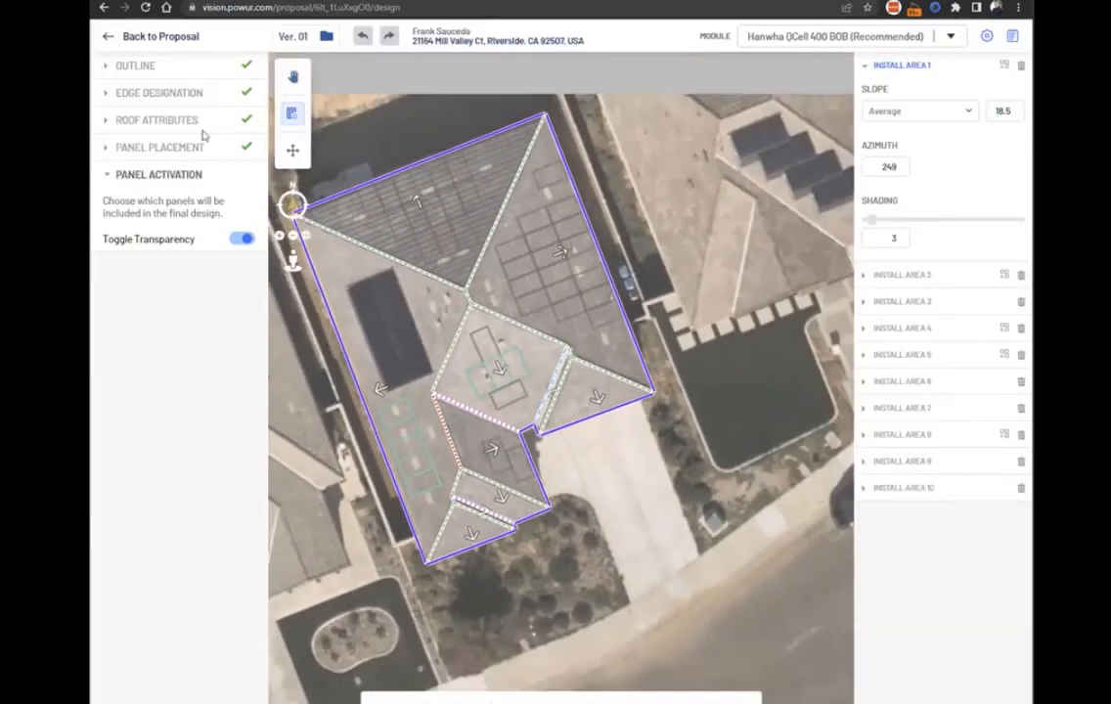
{"action": "left_click", "coordinate": [107, 38]}
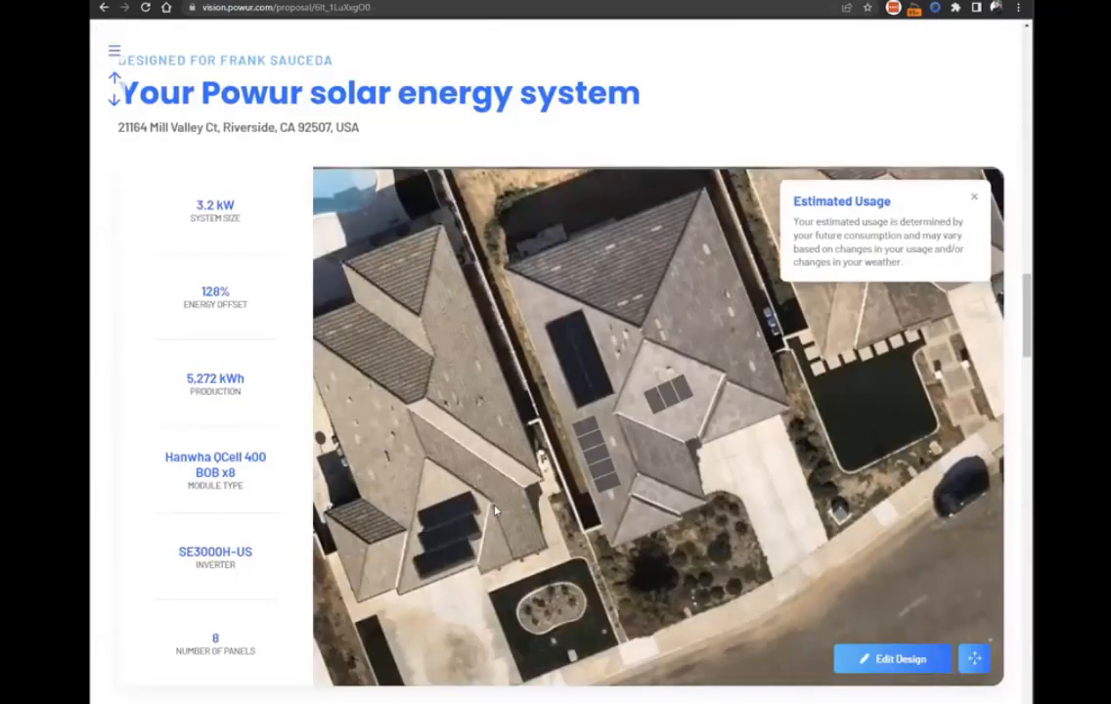
Examine the updated proposal's production estimate, 25-year savings and panel layout, and the other project's roof and construction information.
{"action": "scroll", "coordinate": [676, 525], "scroll_direction": "down", "scroll_amount": 10}
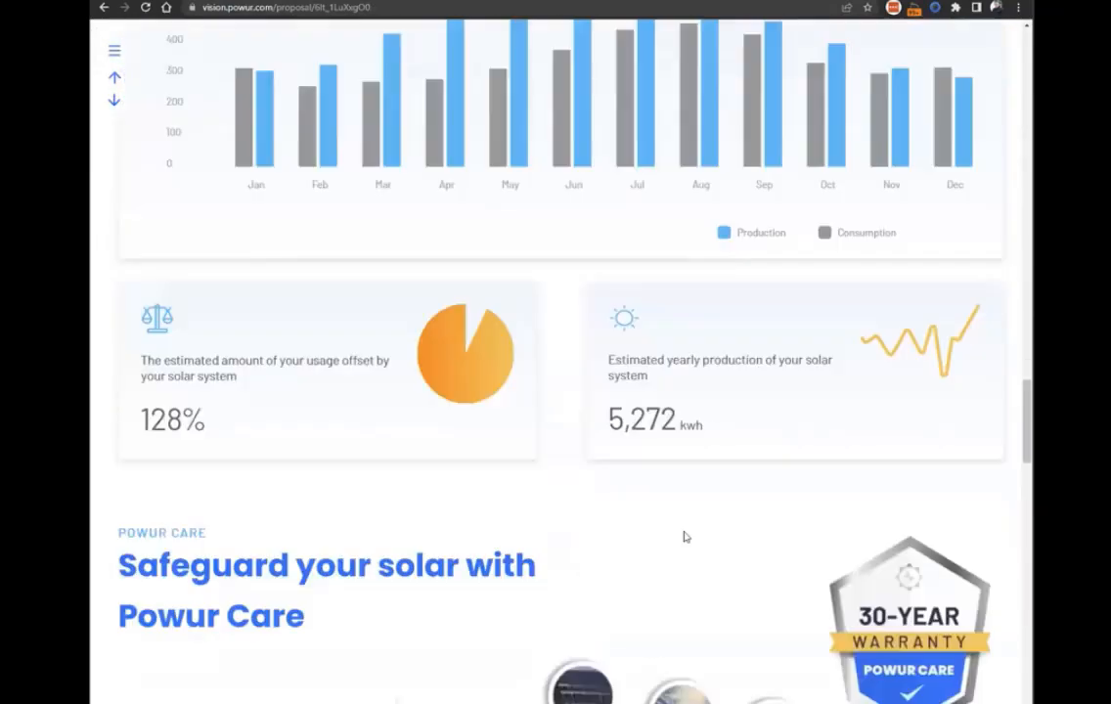
{"action": "scroll", "coordinate": [684, 537], "scroll_direction": "down", "scroll_amount": 10}
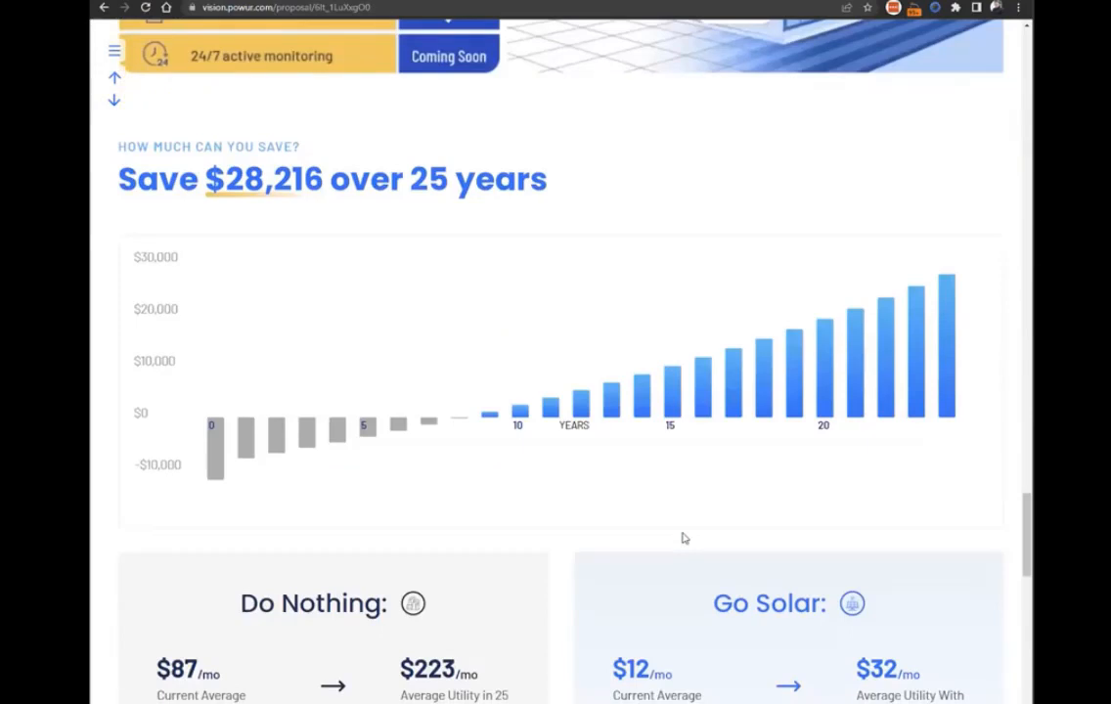
{"action": "left_click_drag", "start_coordinate": [1020, 528], "coordinate": [1023, 258]}
{"action": "scroll", "coordinate": [424, 192], "scroll_direction": "down", "scroll_amount": 1}
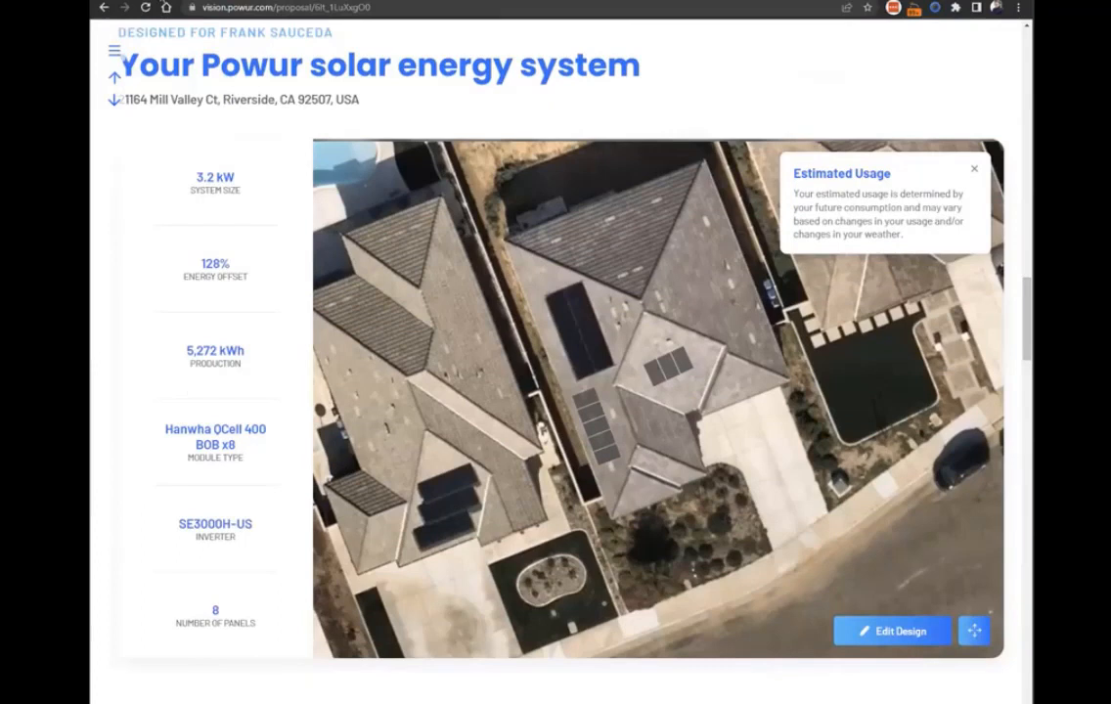
{"action": "scroll", "coordinate": [98, 66], "scroll_direction": "up", "scroll_amount": 1}
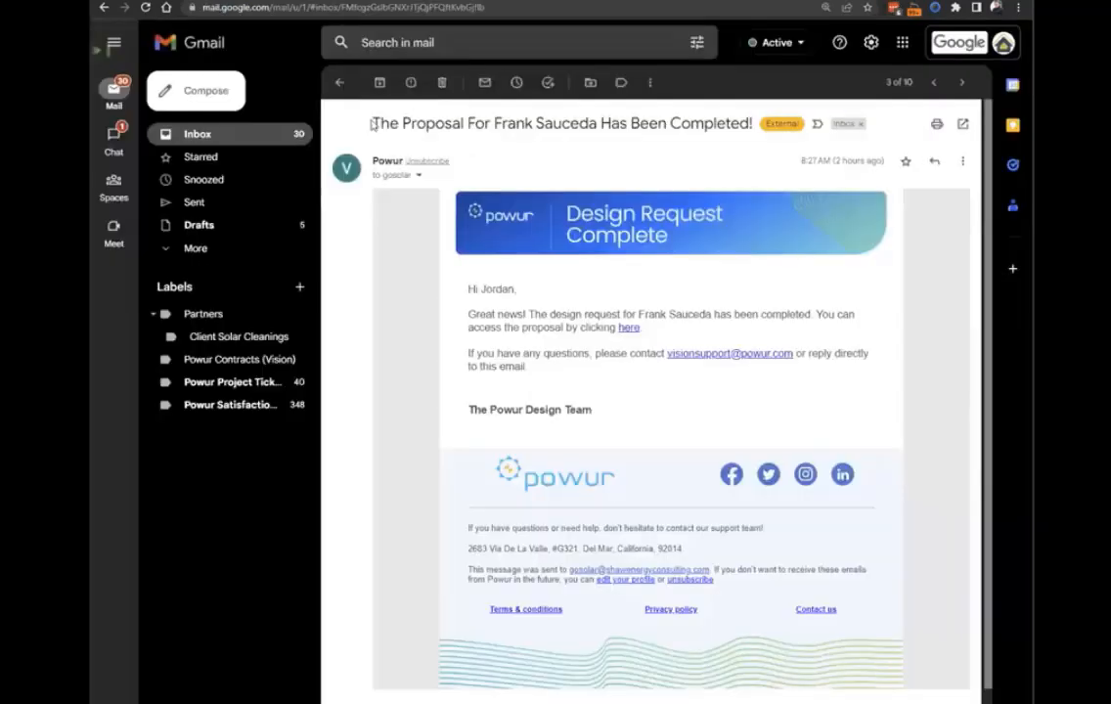
{"action": "left_click_drag", "start_coordinate": [372, 121], "coordinate": [754, 121]}
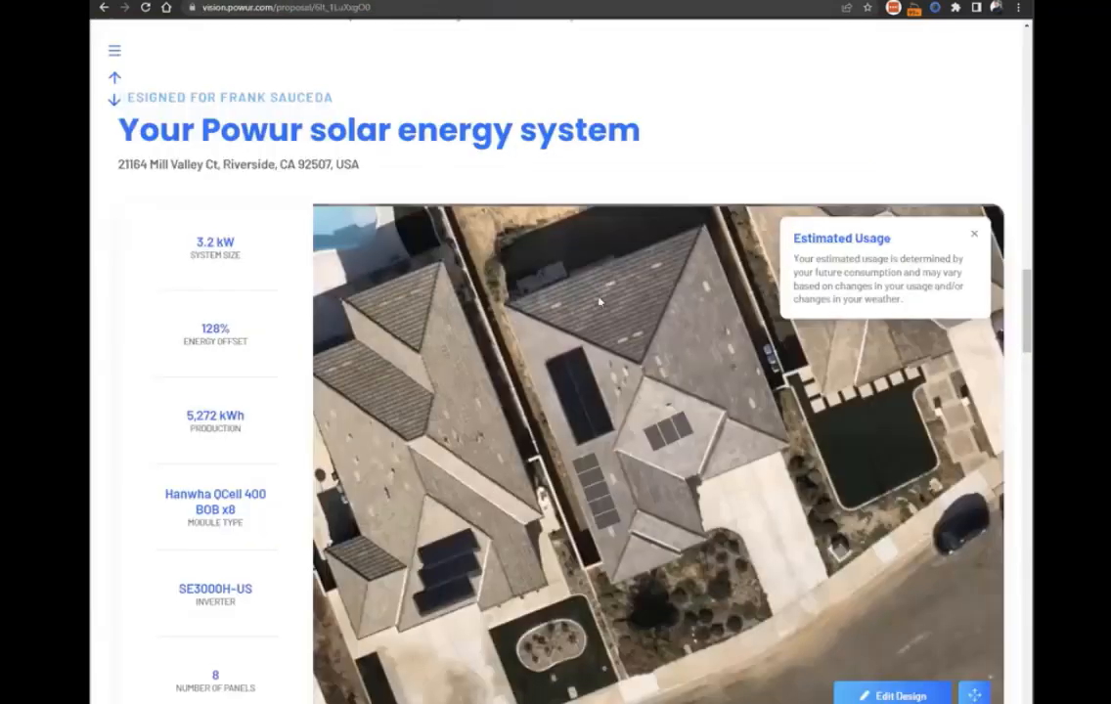
{"action": "scroll", "coordinate": [614, 443], "scroll_direction": "down", "scroll_amount": 2}
{"action": "scroll", "coordinate": [614, 442], "scroll_direction": "up", "scroll_amount": 1}
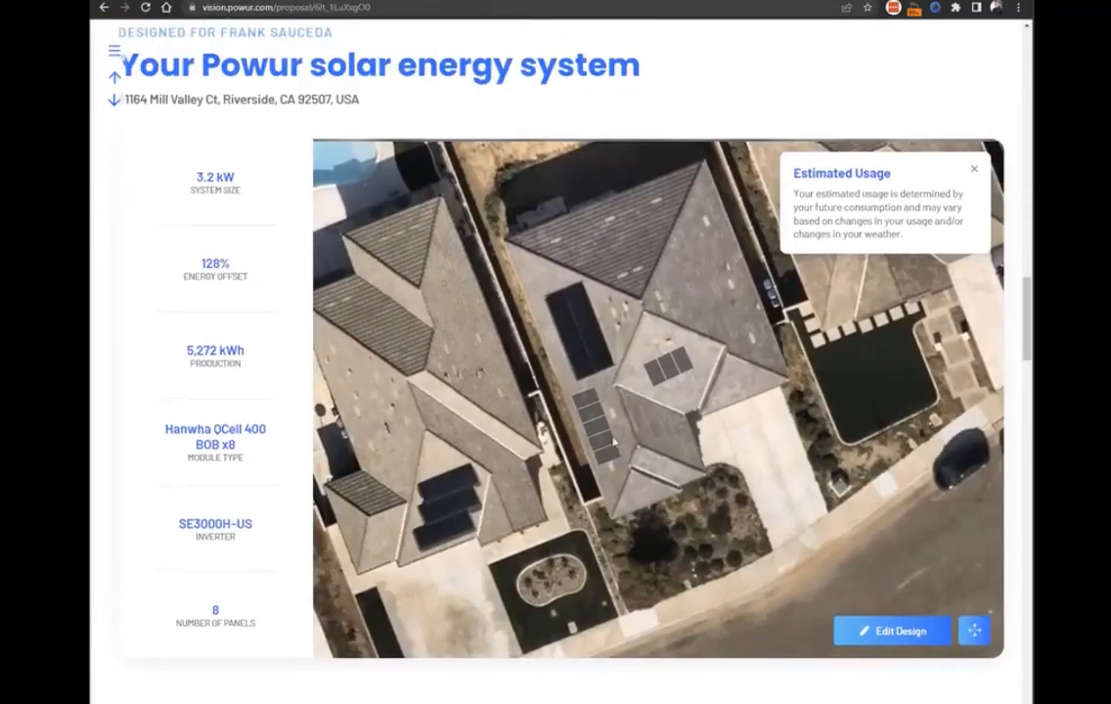
Reopen the panel placement in the design, turn off panel transparency, and complete the placement with the same panels.
{"action": "left_click", "coordinate": [878, 632]}
{"action": "scroll", "coordinate": [460, 258], "scroll_direction": "up", "scroll_amount": 1}
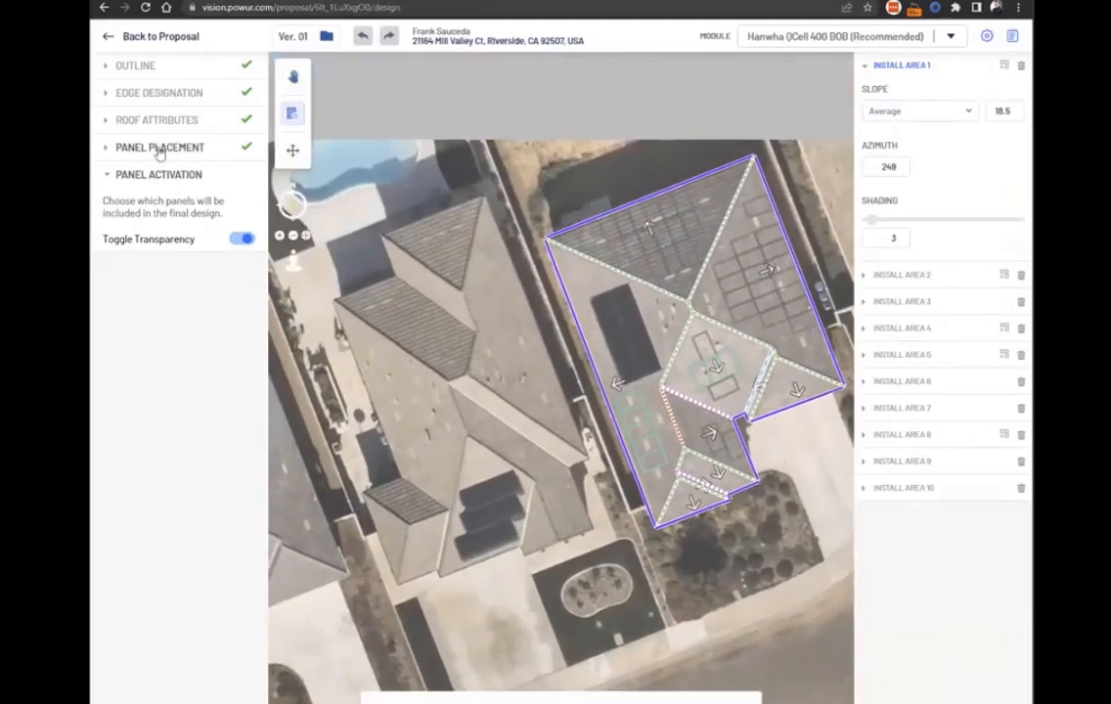
{"action": "left_click", "coordinate": [159, 149]}
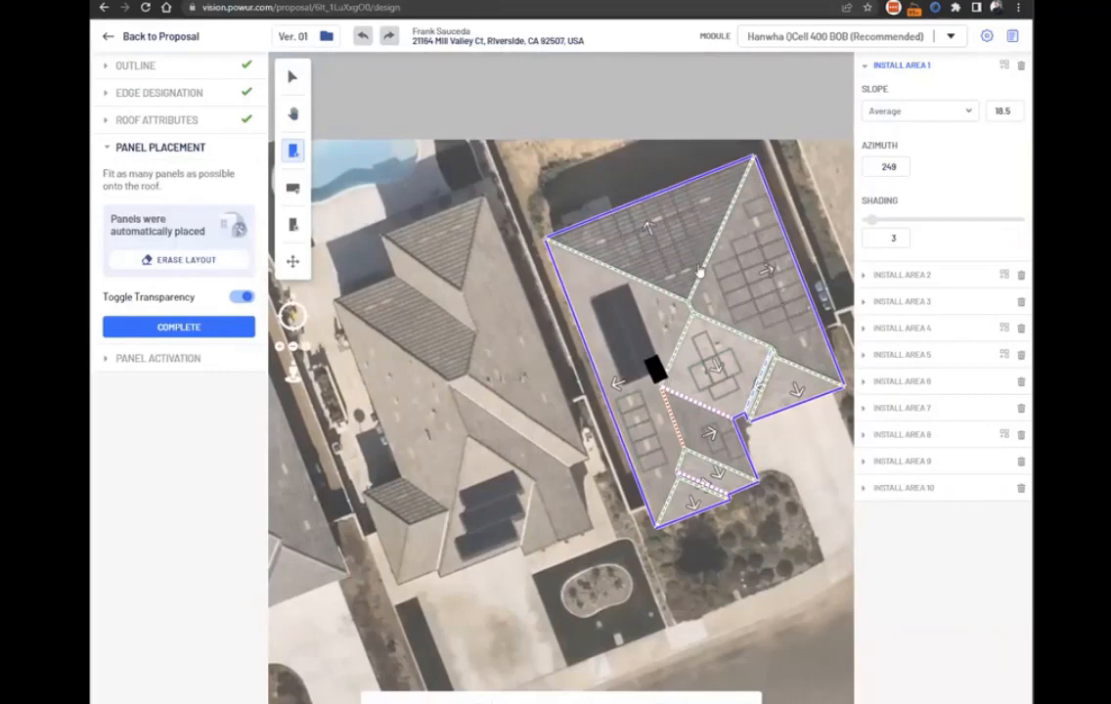
{"action": "key", "text": "space"}
{"action": "left_click_drag", "start_coordinate": [524, 412], "coordinate": [408, 390]}
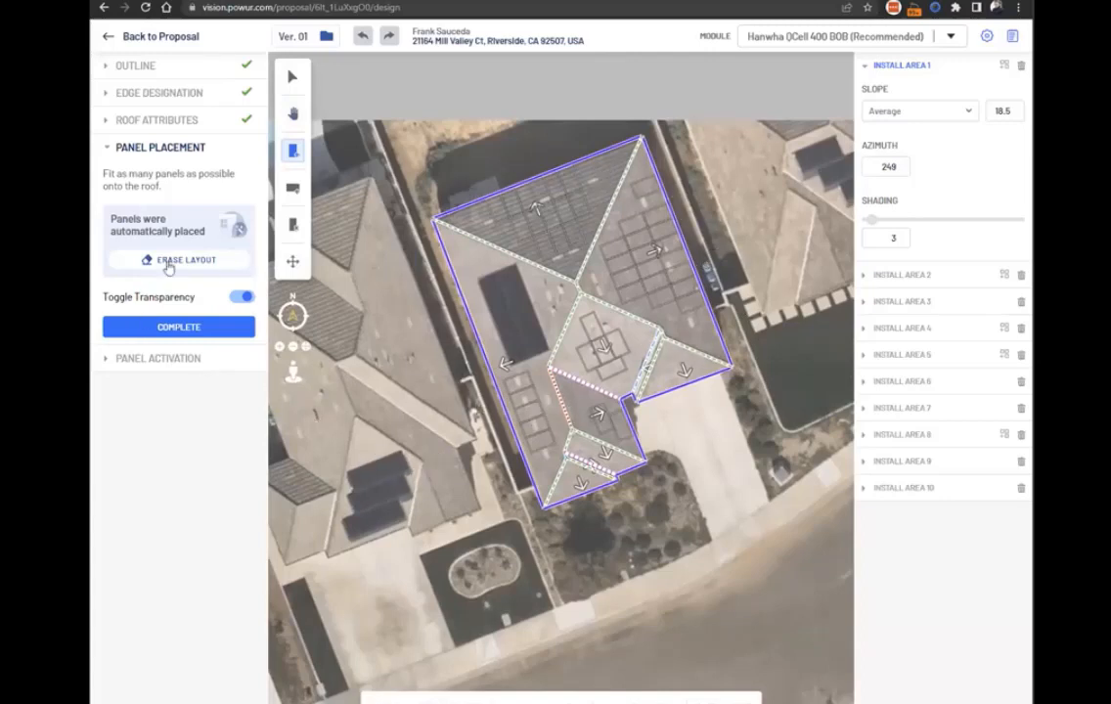
{"action": "left_click", "coordinate": [242, 296]}
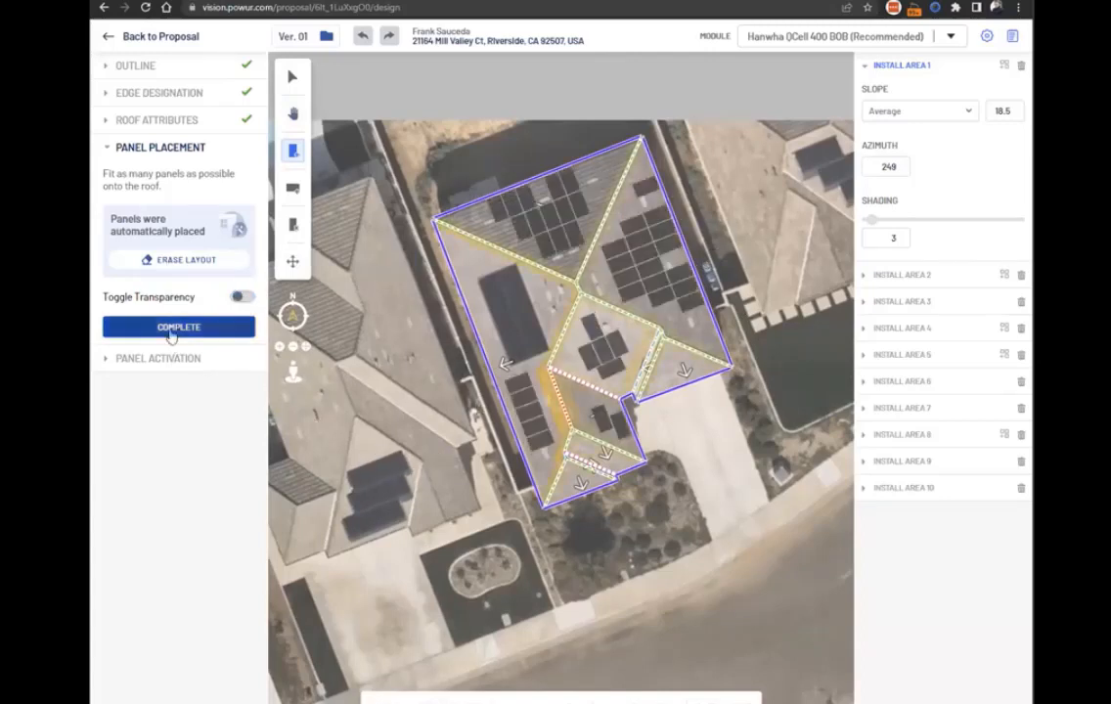
{"action": "left_click", "coordinate": [176, 336]}
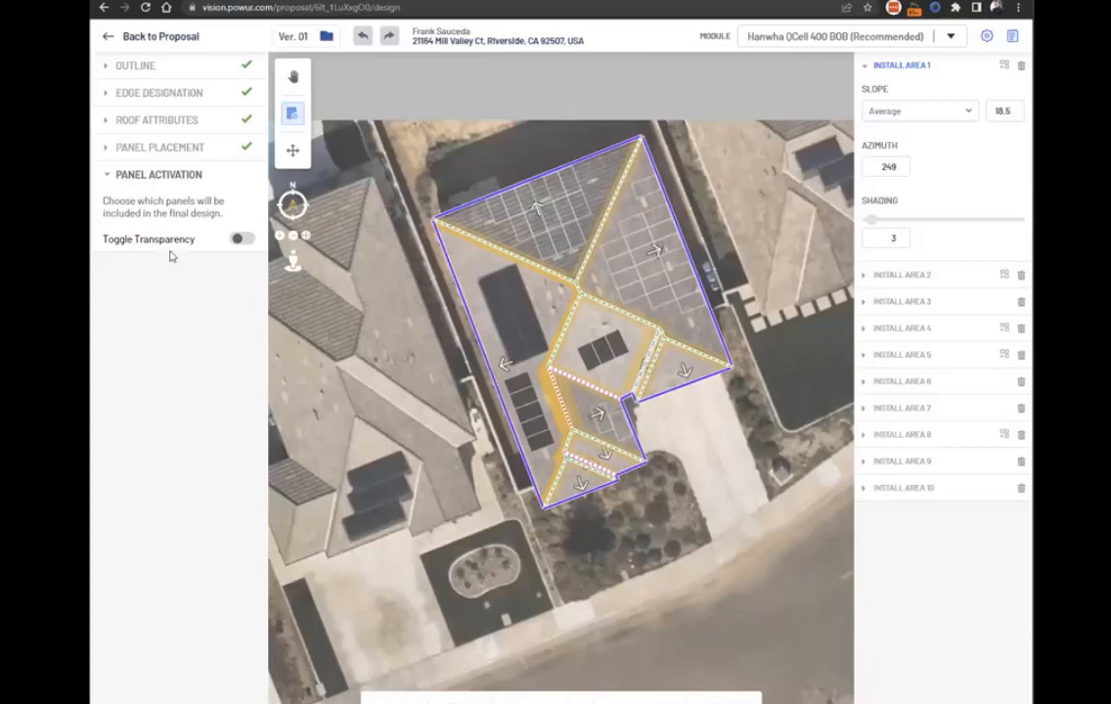
Return to the proposal and collapse the Estimated Usage note covering the roof image.
{"action": "left_click", "coordinate": [241, 238]}
{"action": "left_click", "coordinate": [241, 238]}
{"action": "left_click", "coordinate": [110, 39]}
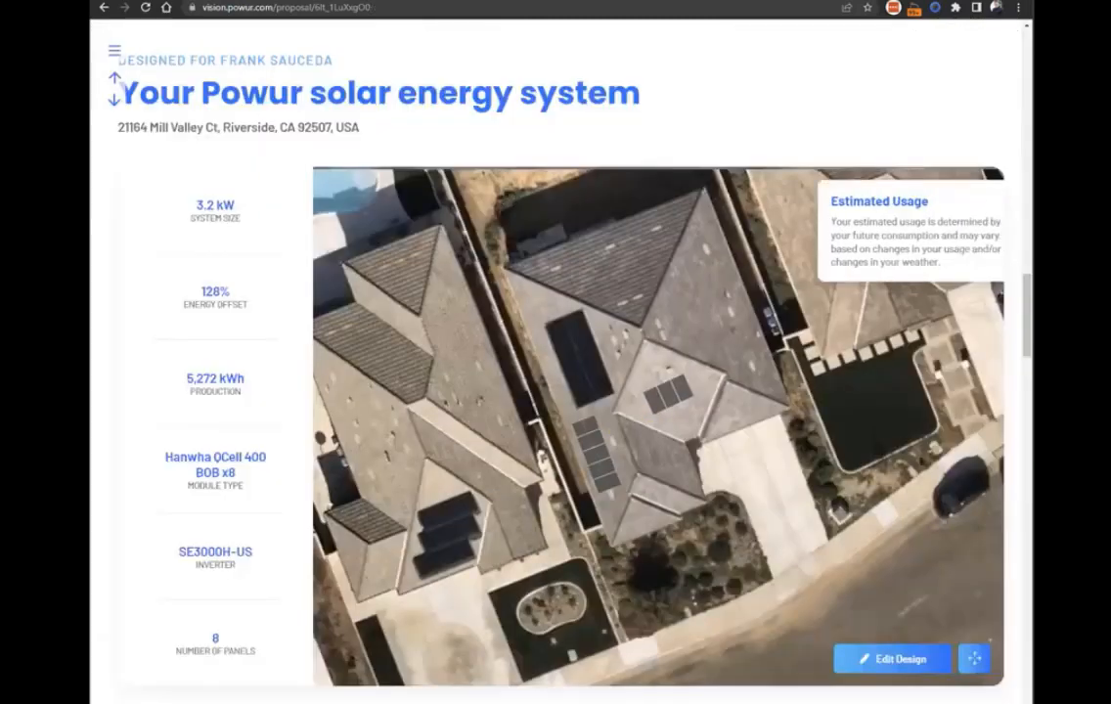
{"action": "left_click", "coordinate": [972, 199]}
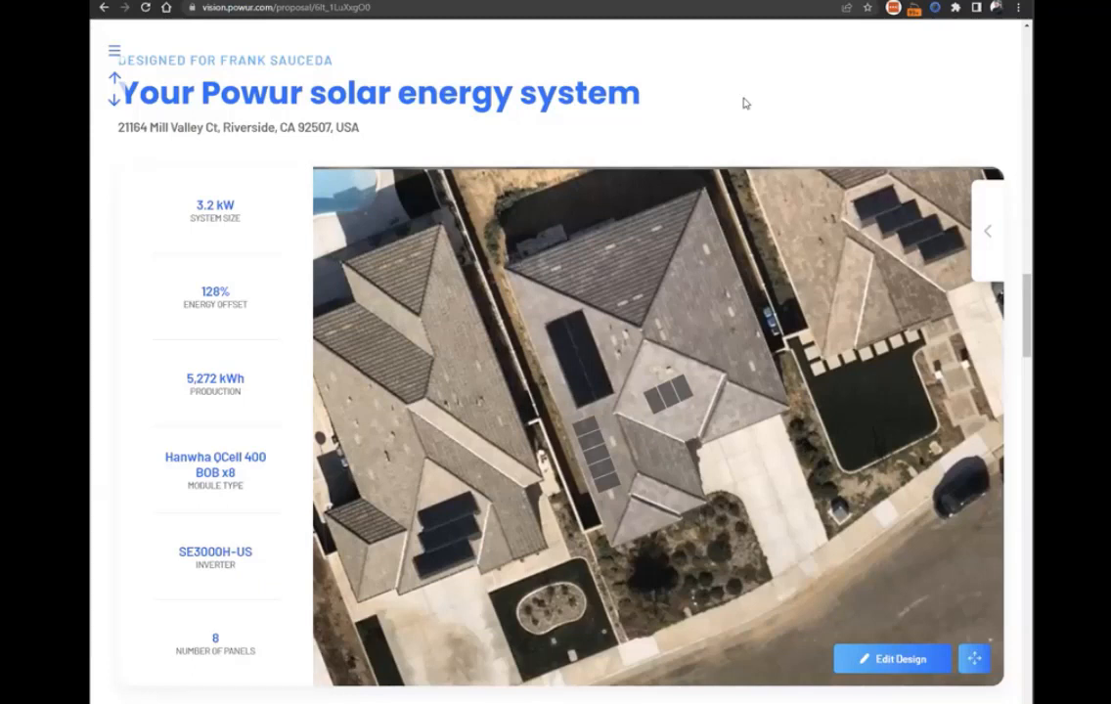
Examine the design's roof attributes, return to the proposal discarding unsaved changes, and collapse the Estimated Usage note.
{"action": "left_click", "coordinate": [887, 660]}
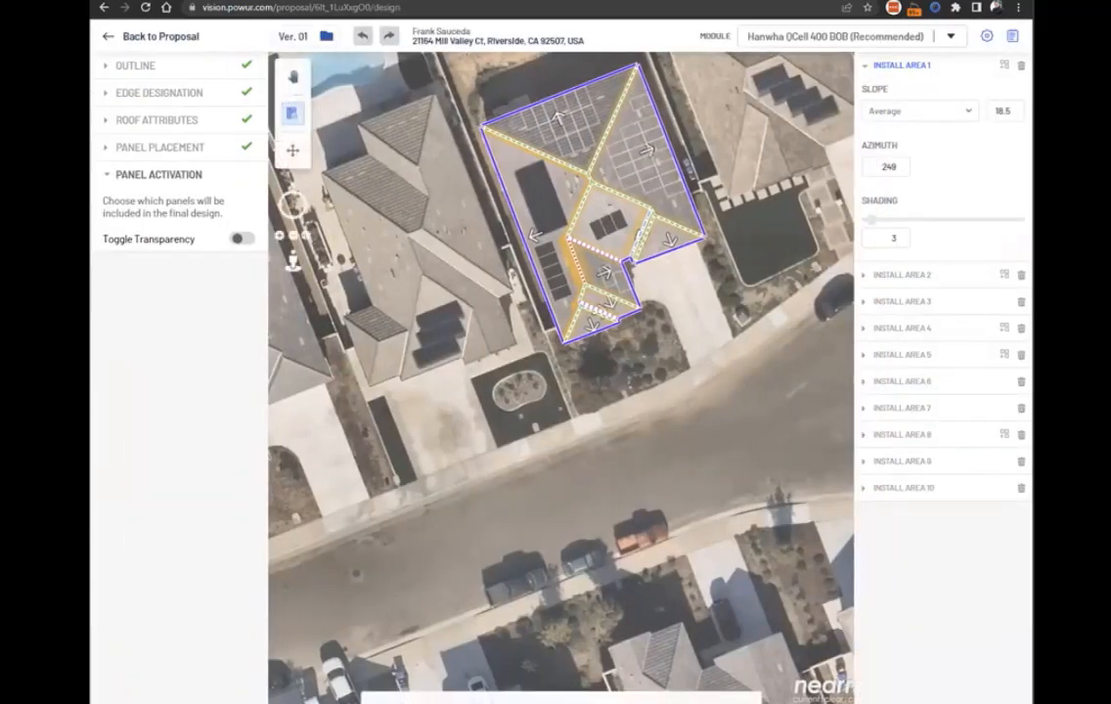
{"action": "left_click", "coordinate": [154, 121]}
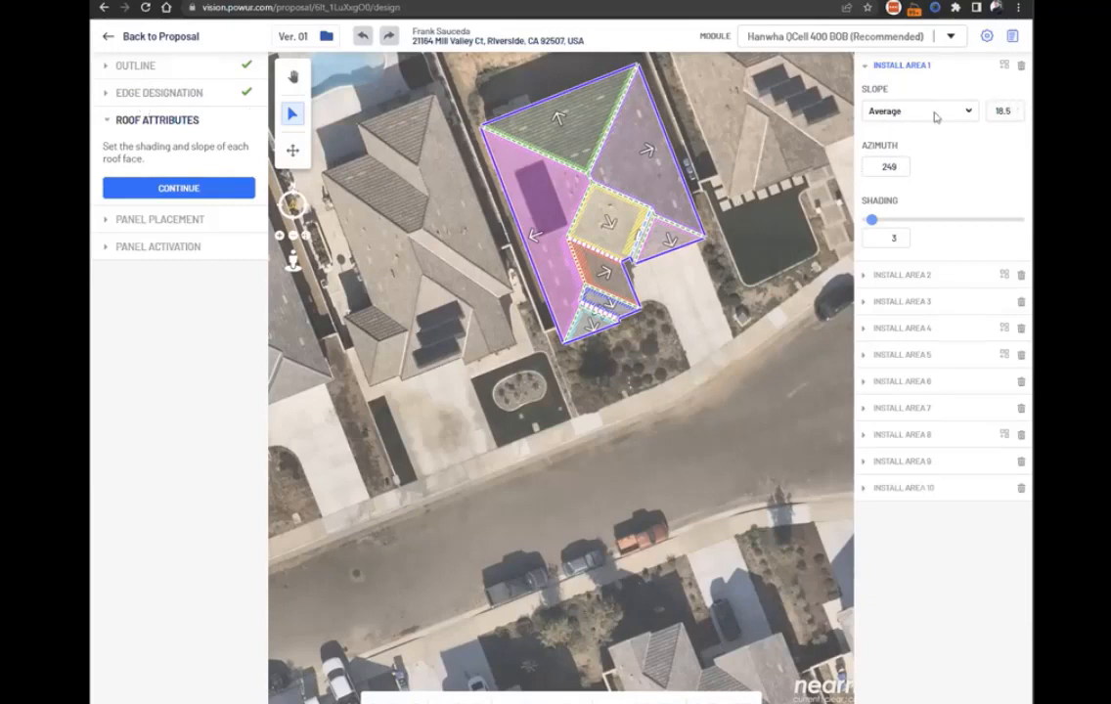
{"action": "left_click", "coordinate": [107, 37]}
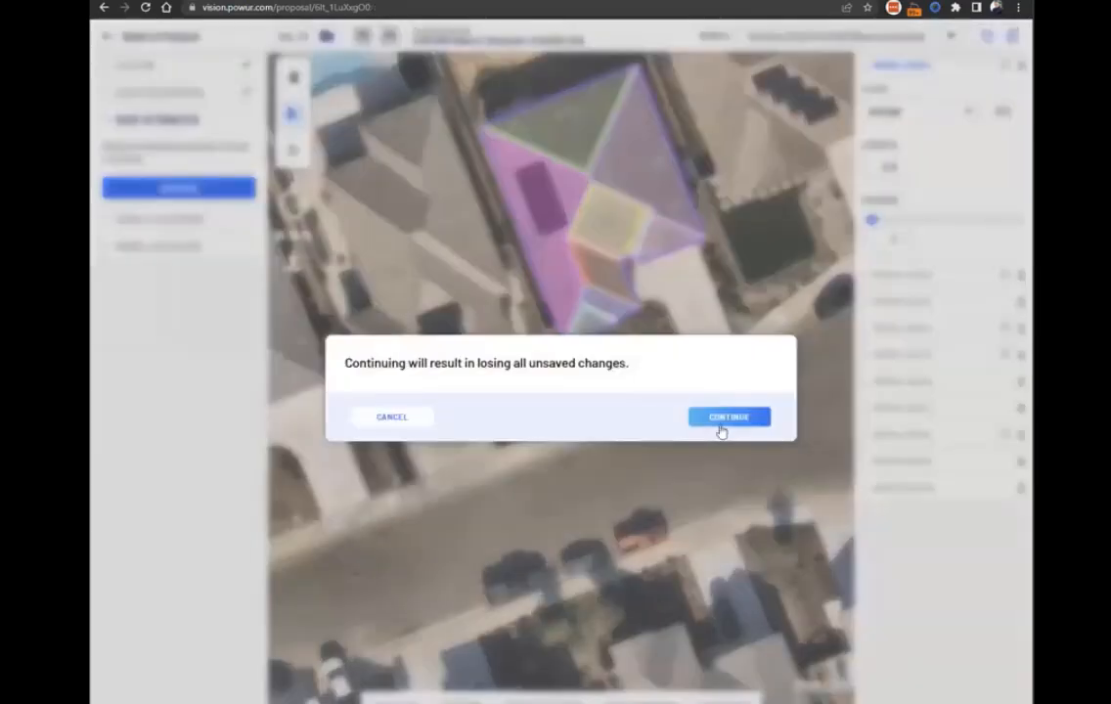
{"action": "left_click", "coordinate": [721, 430]}
{"action": "left_click", "coordinate": [973, 200]}
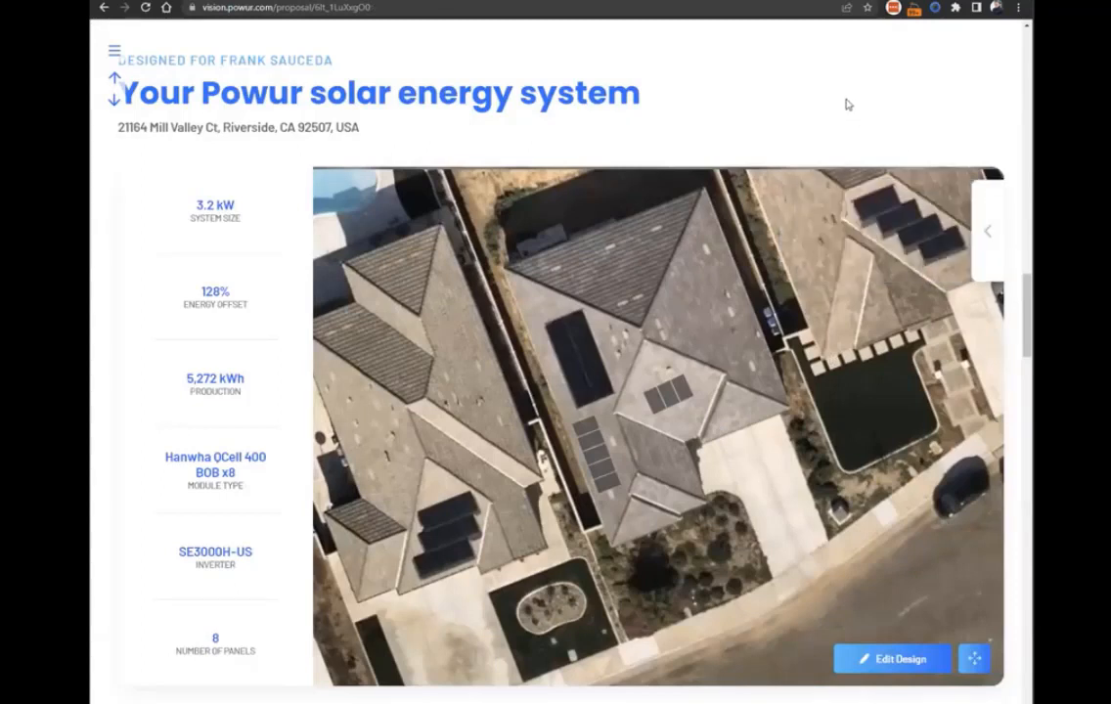